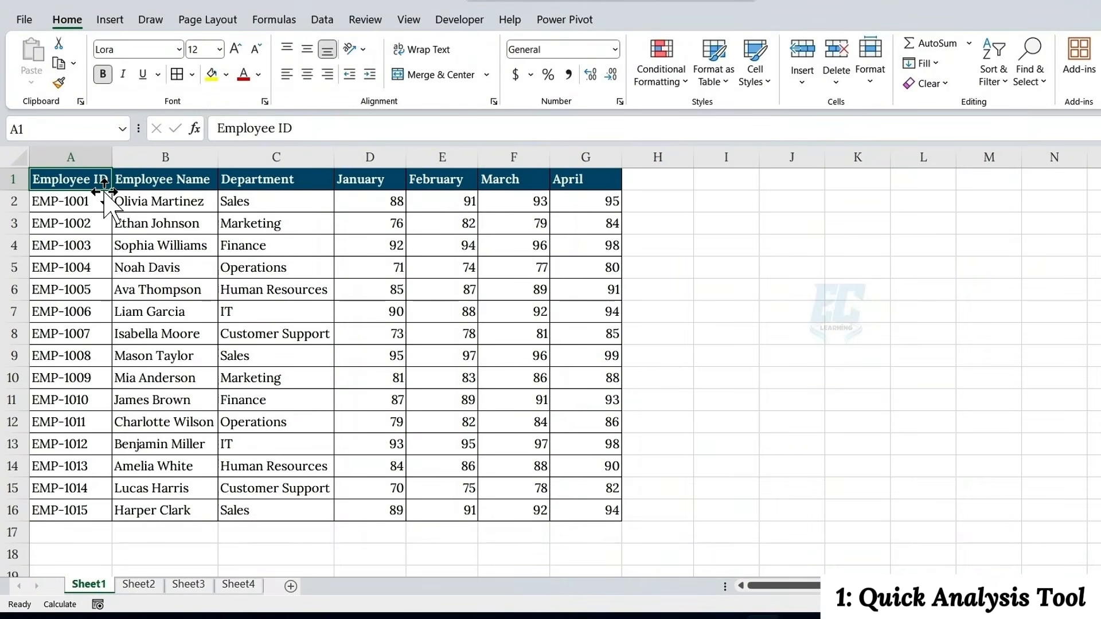
{"action": "left_click_drag", "start_coordinate": [363, 204], "coordinate": [579, 509]}
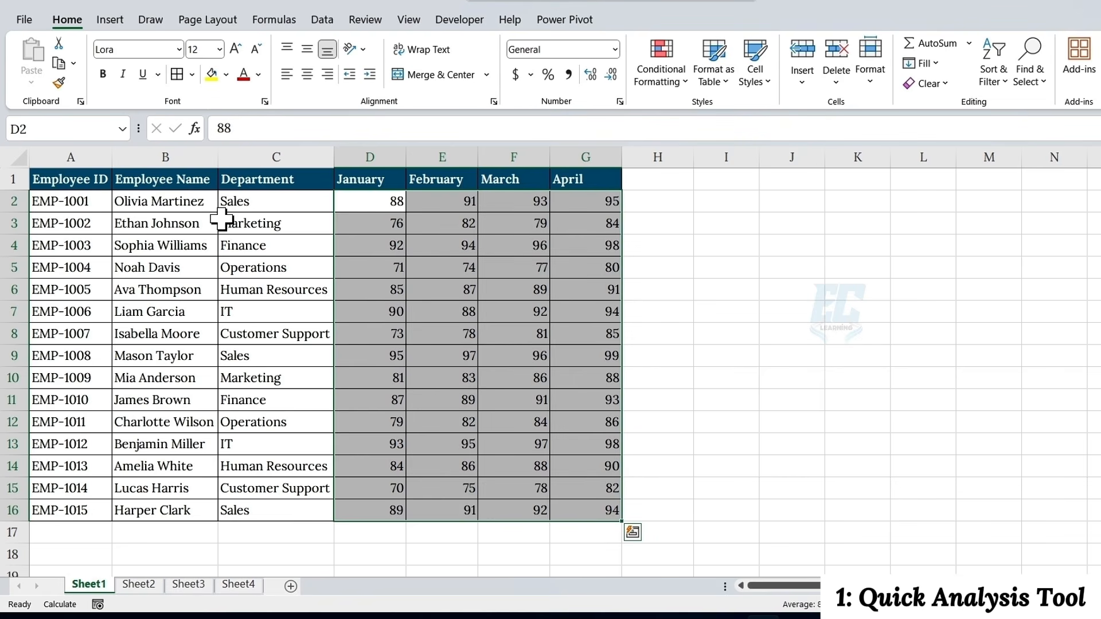
{"action": "left_click", "coordinate": [192, 154]}
{"action": "left_click", "coordinate": [301, 155]}
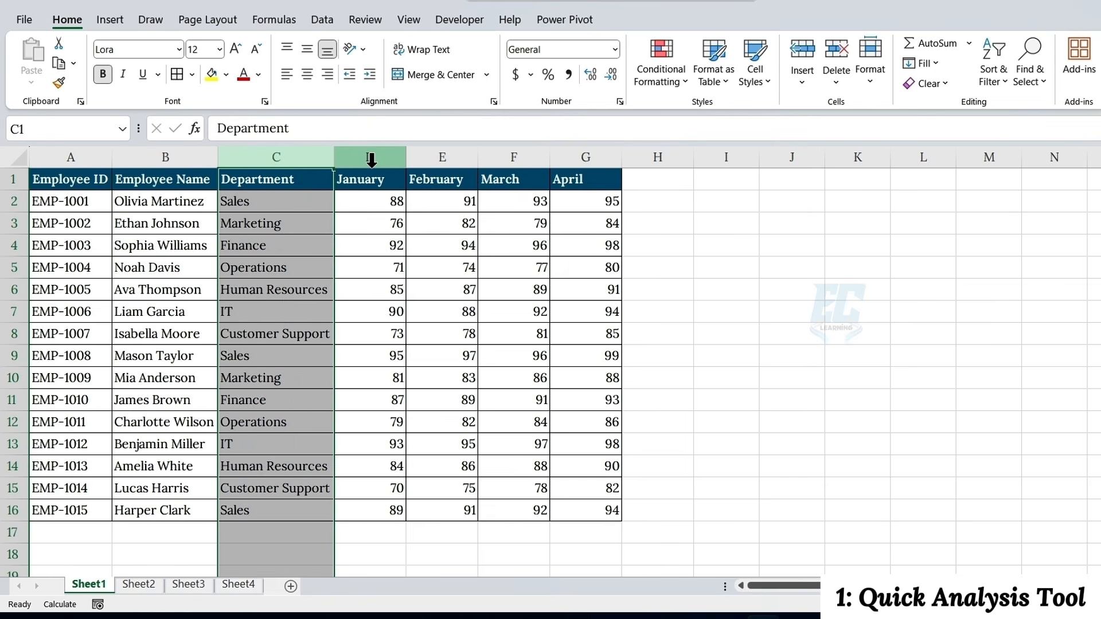
{"action": "left_click_drag", "start_coordinate": [369, 157], "coordinate": [556, 172]}
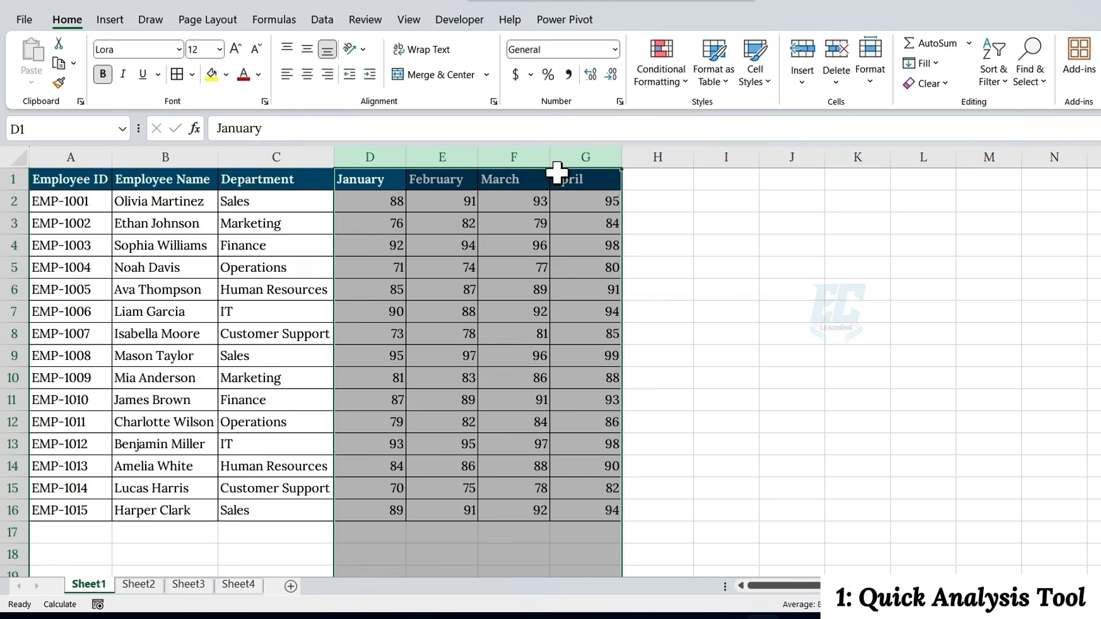
Select the whole employee table and use Quick Analysis totals to add a Sum column totalling each employee's row
{"action": "left_click", "coordinate": [500, 250]}
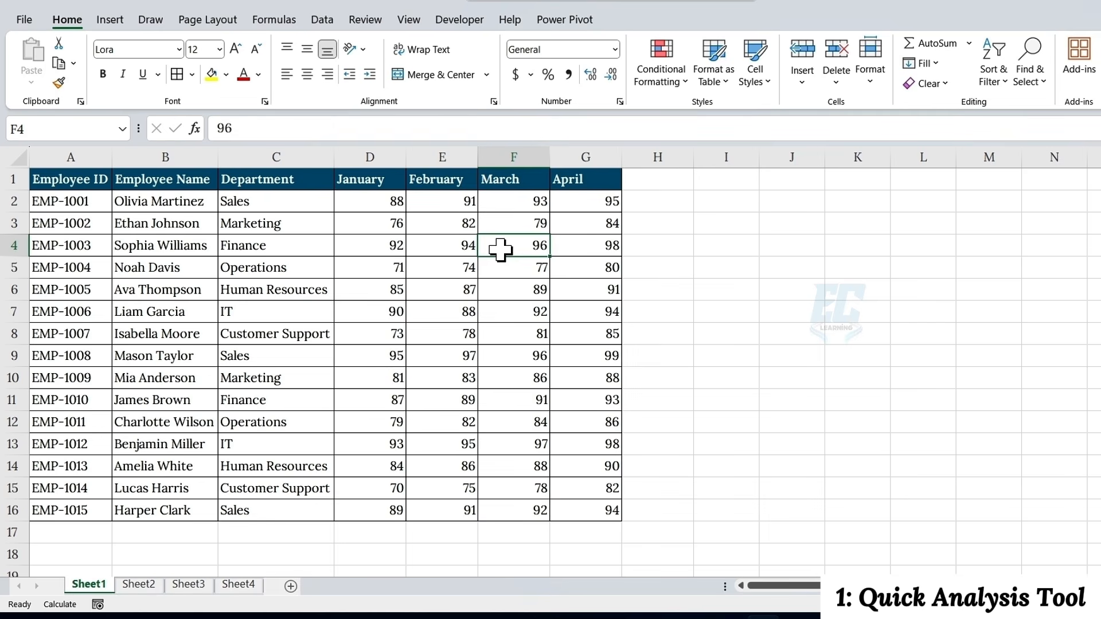
{"action": "key", "text": "ctrl+a"}
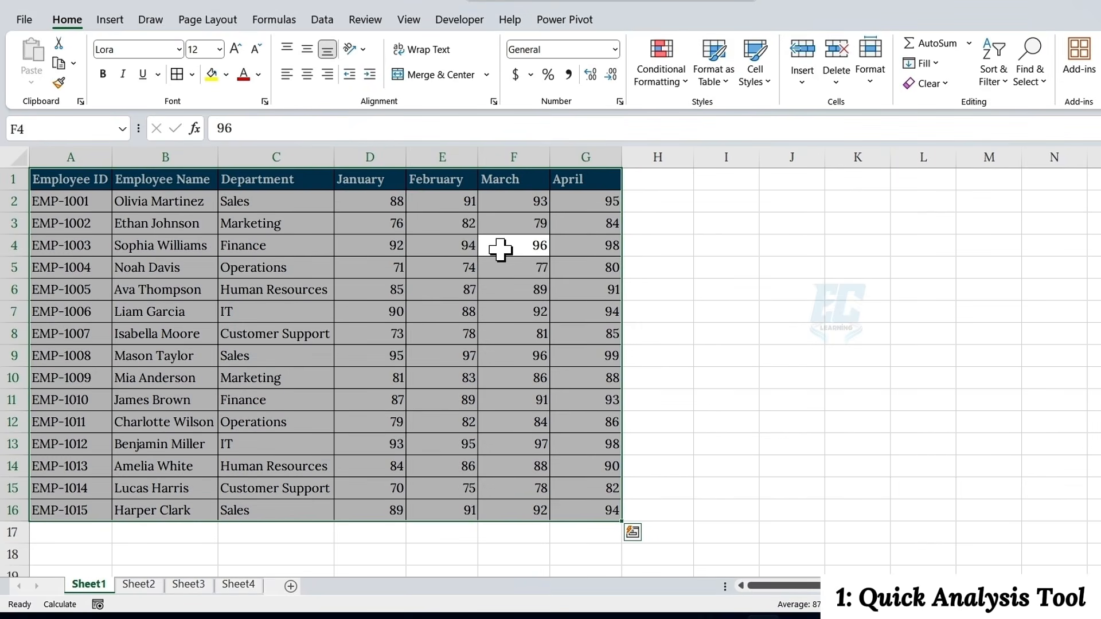
{"action": "left_click", "coordinate": [633, 533]}
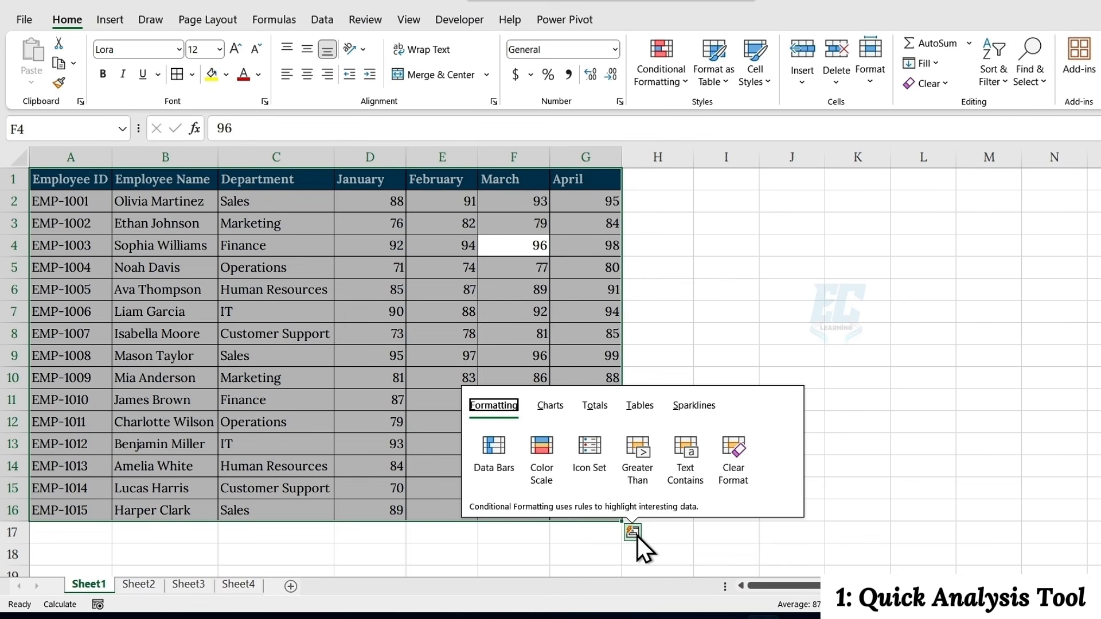
{"action": "left_click", "coordinate": [633, 533]}
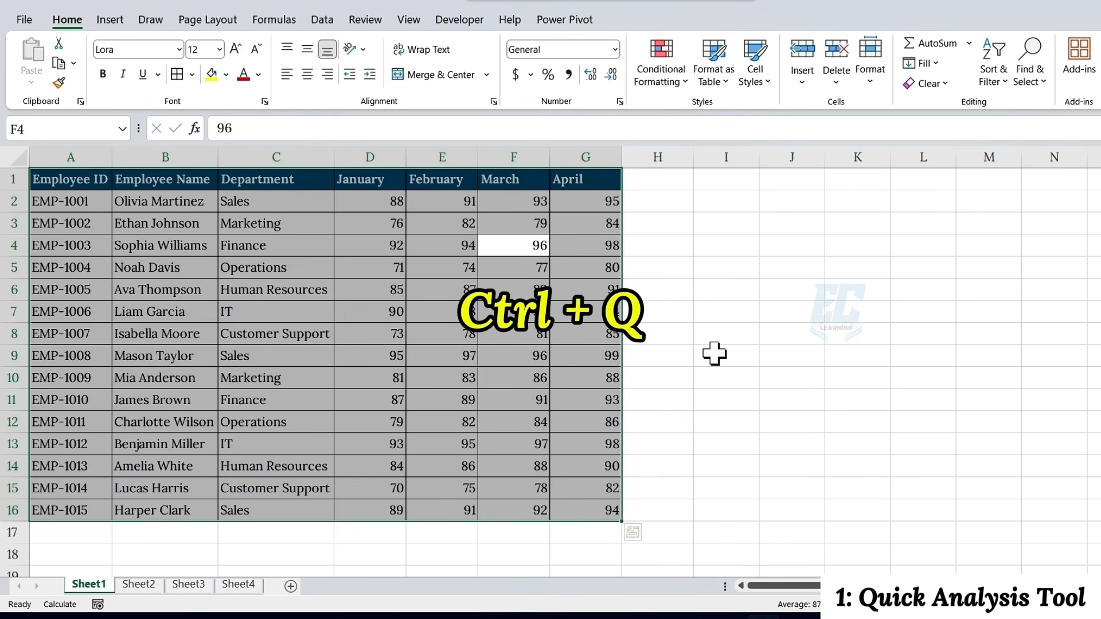
{"action": "key", "text": "ctrl+q"}
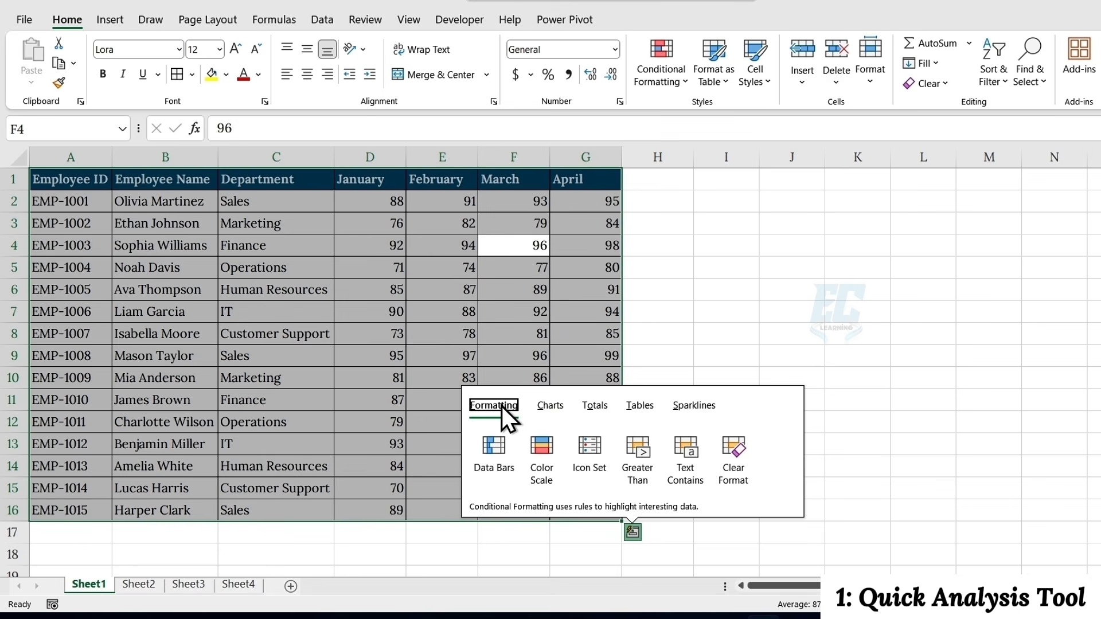
{"action": "left_click", "coordinate": [550, 405]}
{"action": "left_click", "coordinate": [595, 404]}
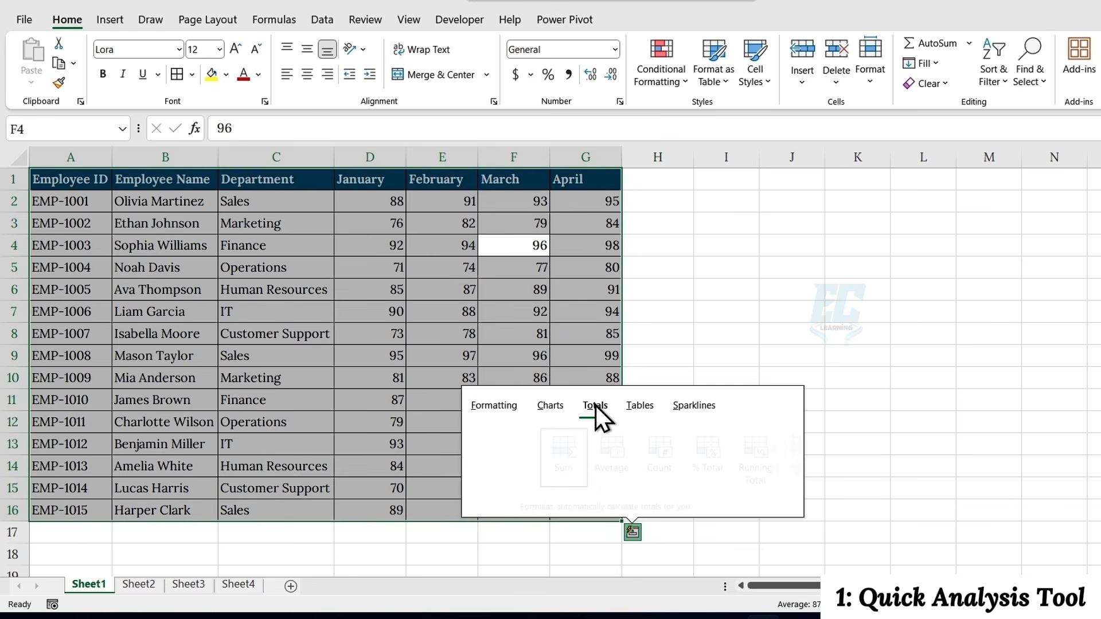
{"action": "left_click", "coordinate": [638, 406]}
{"action": "left_click", "coordinate": [696, 406]}
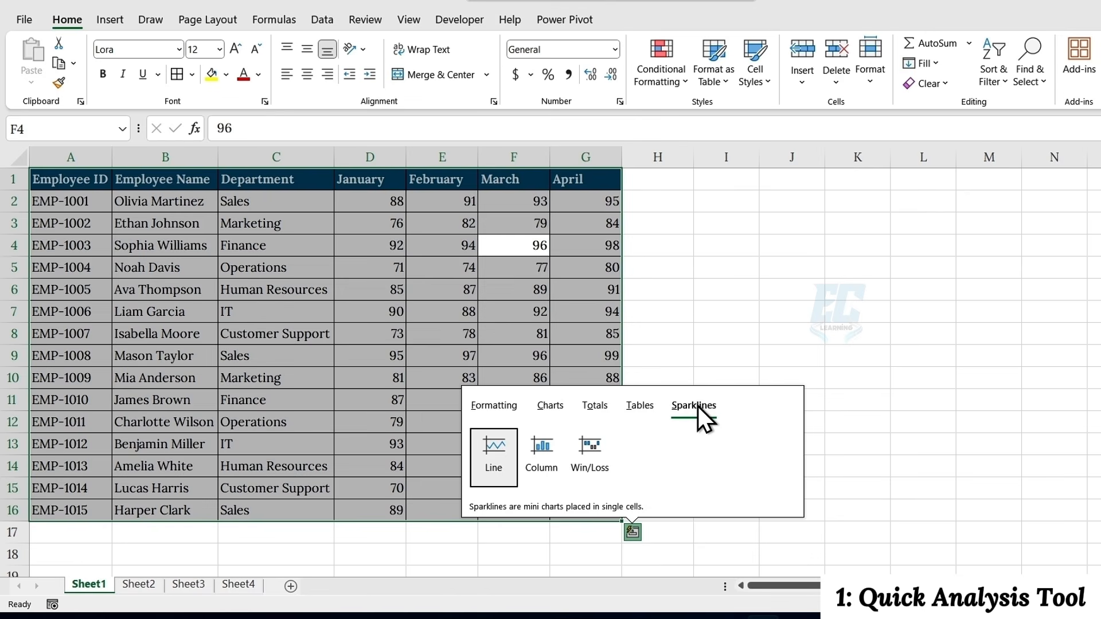
{"action": "left_click", "coordinate": [593, 407]}
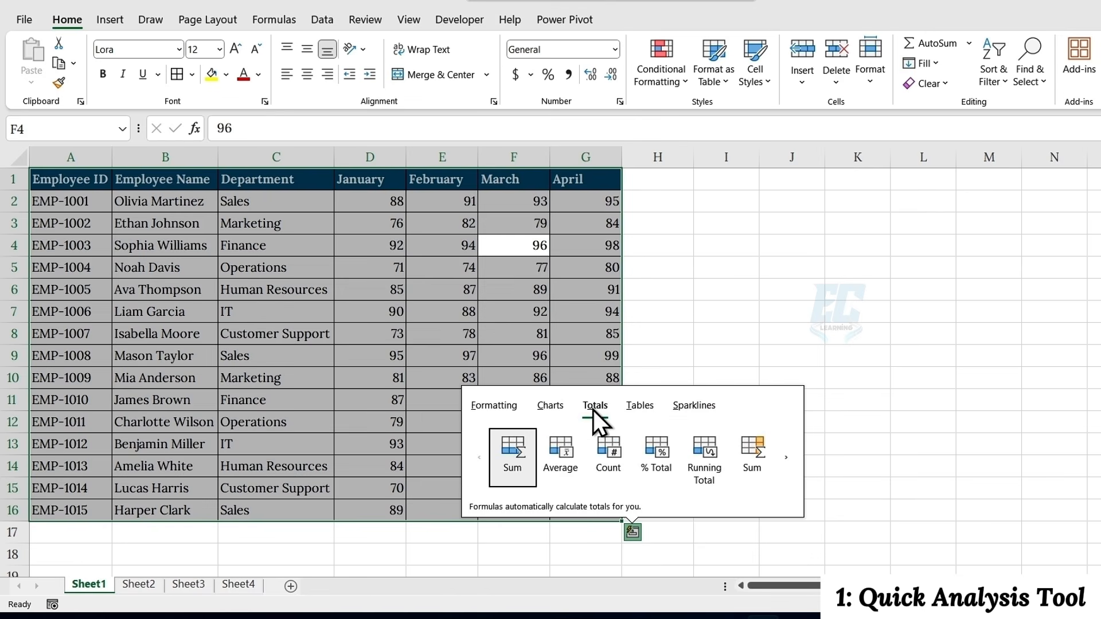
{"action": "left_click", "coordinate": [765, 453]}
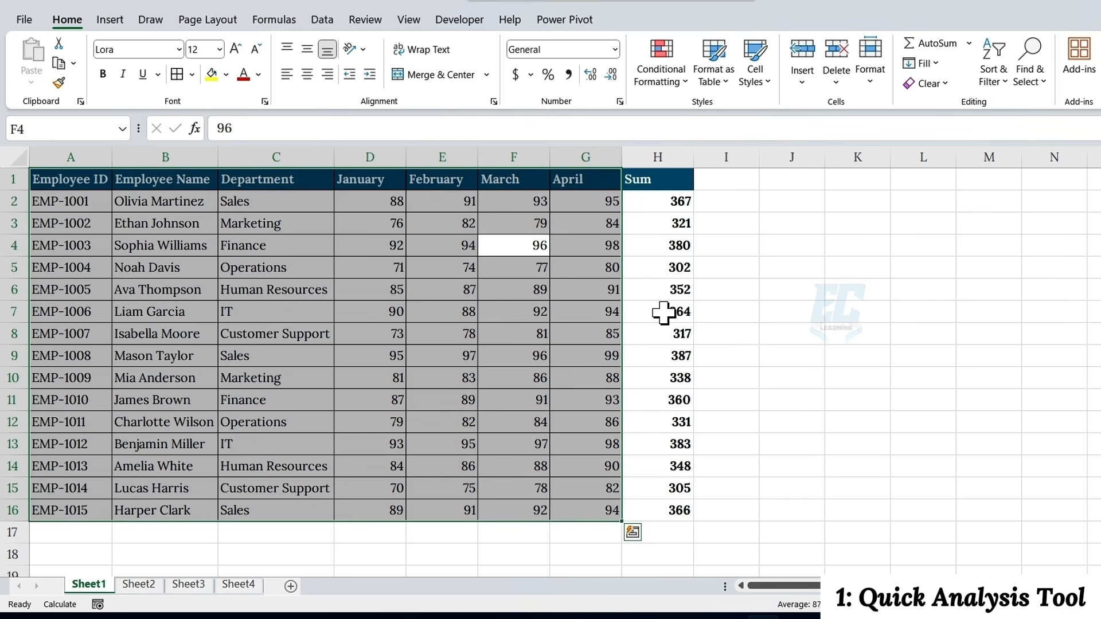
Create the first recommended Clustered Bar chart with Quick Analysis, plotting Sum of January by Department, and close its field list
{"action": "left_click", "coordinate": [632, 532]}
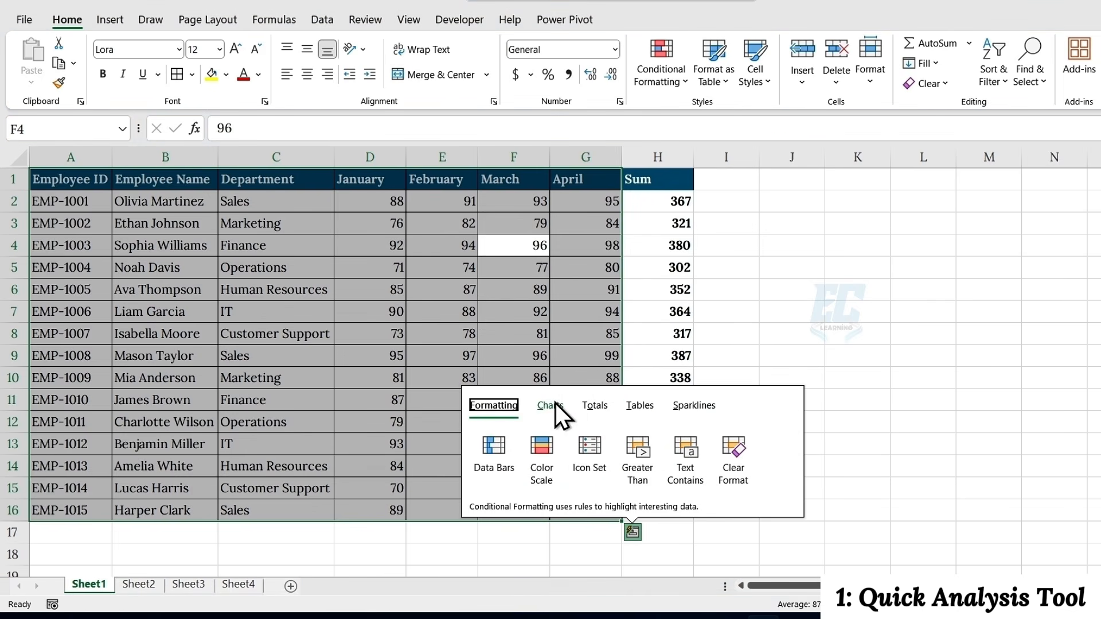
{"action": "left_click", "coordinate": [554, 406]}
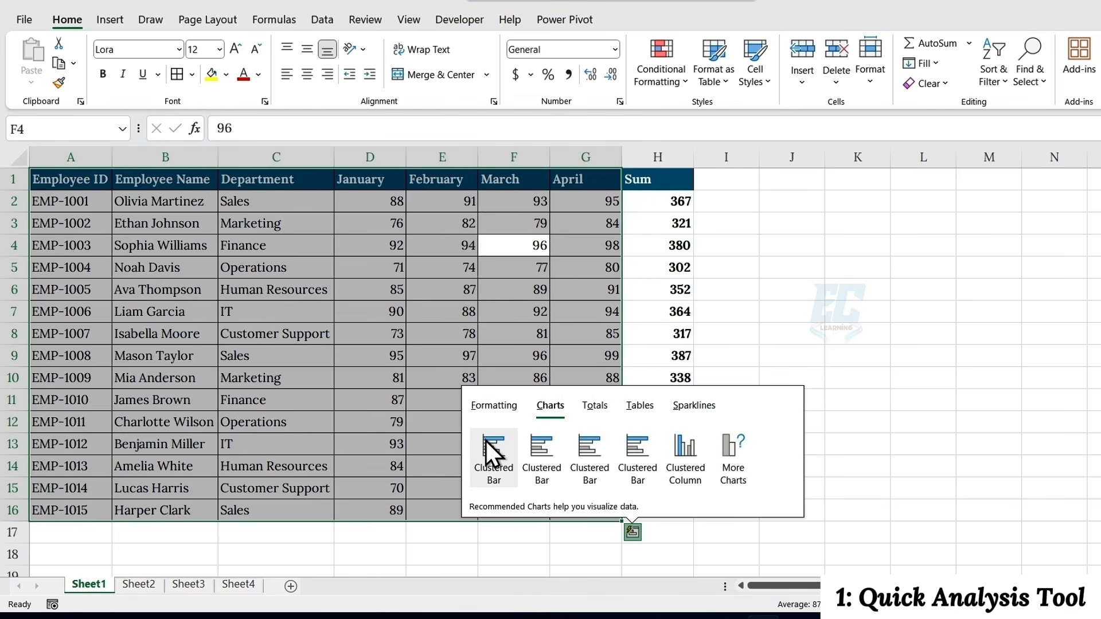
{"action": "left_click", "coordinate": [486, 440]}
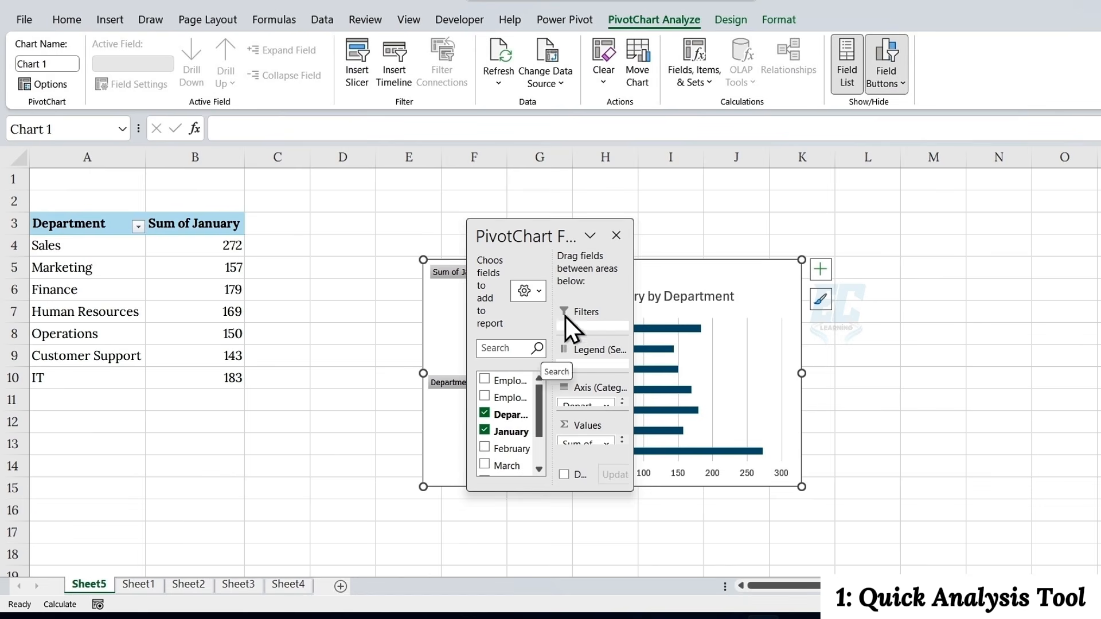
{"action": "left_click", "coordinate": [616, 236]}
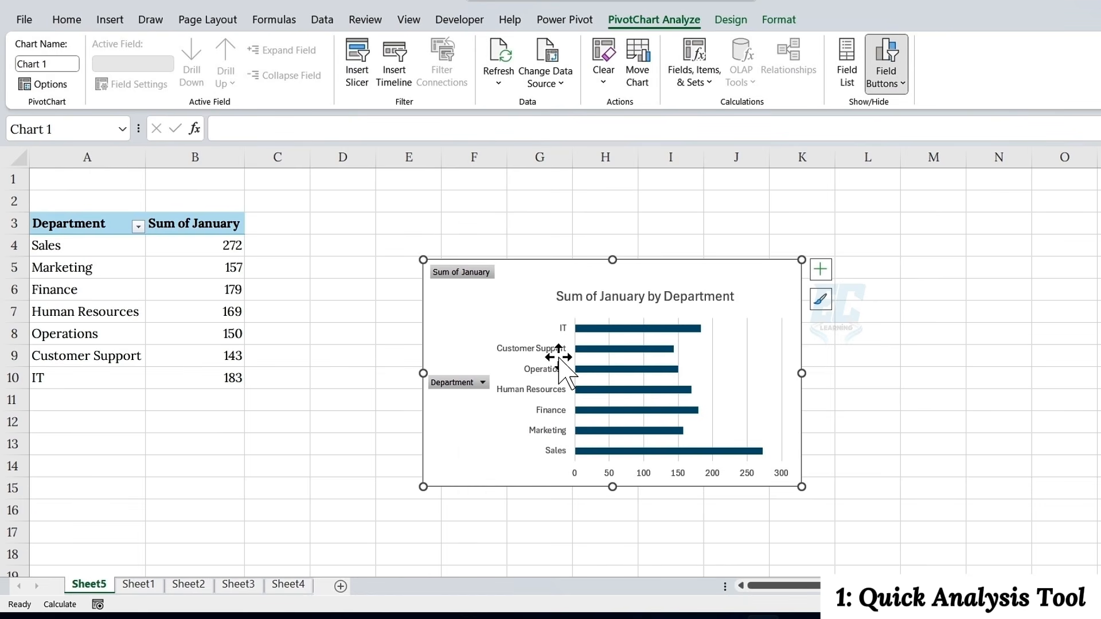
Return to Sheet1 and apply a Quick Analysis option to the Sum values in H2:H16
{"action": "left_click", "coordinate": [139, 585]}
{"action": "left_click_drag", "start_coordinate": [648, 201], "coordinate": [651, 508]}
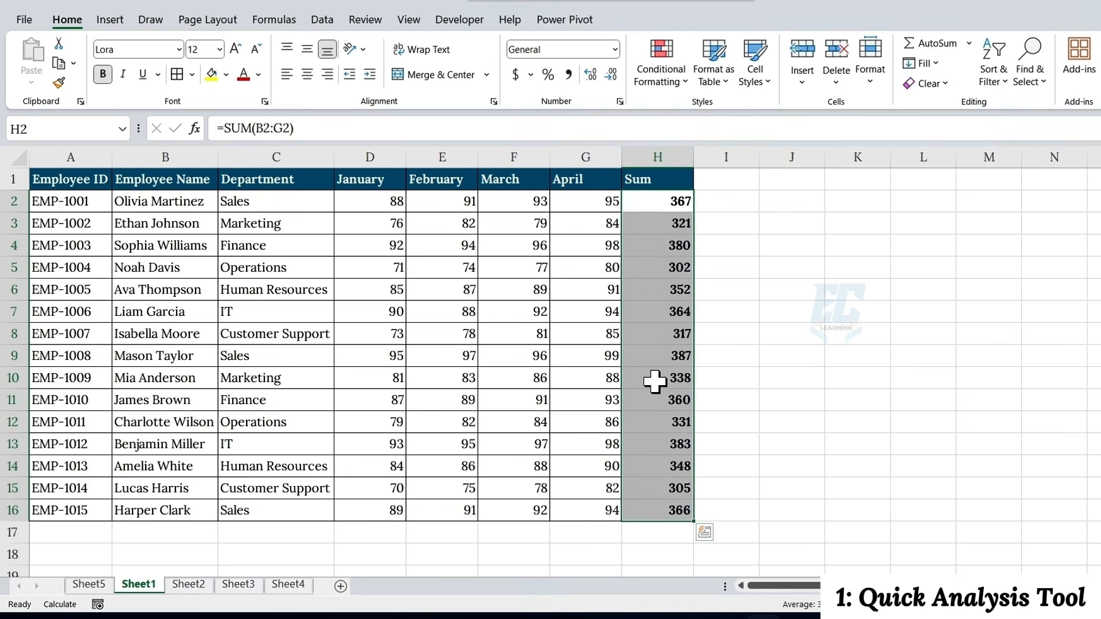
{"action": "left_click", "coordinate": [704, 531]}
{"action": "left_click", "coordinate": [760, 448]}
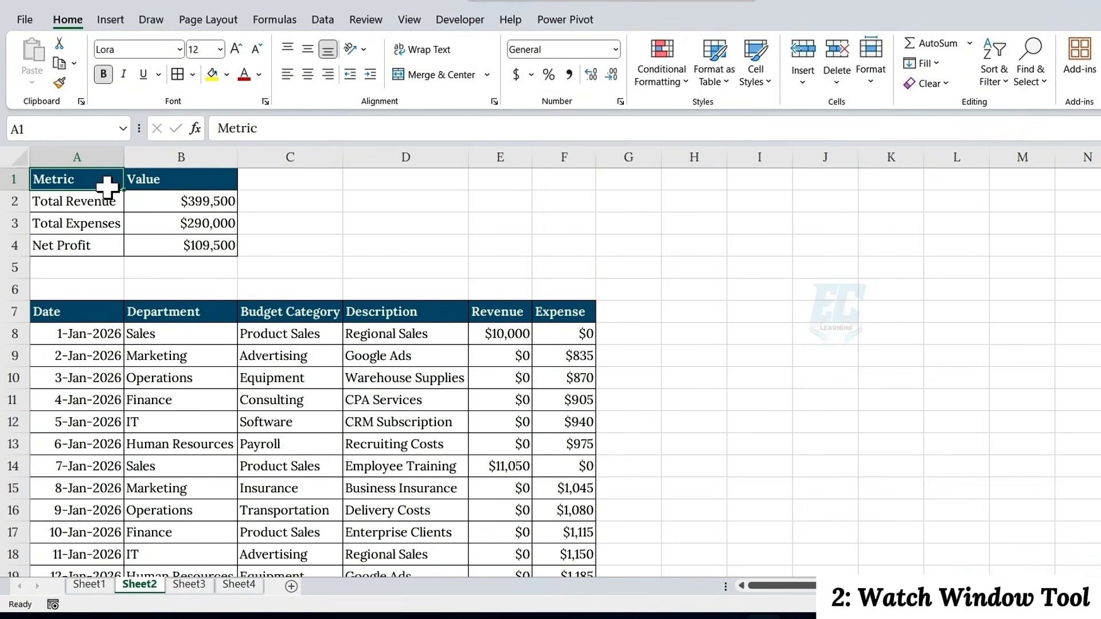
{"action": "scroll", "coordinate": [330, 295], "scroll_direction": "down", "scroll_amount": 7}
{"action": "scroll", "coordinate": [334, 293], "scroll_direction": "up", "scroll_amount": 7}
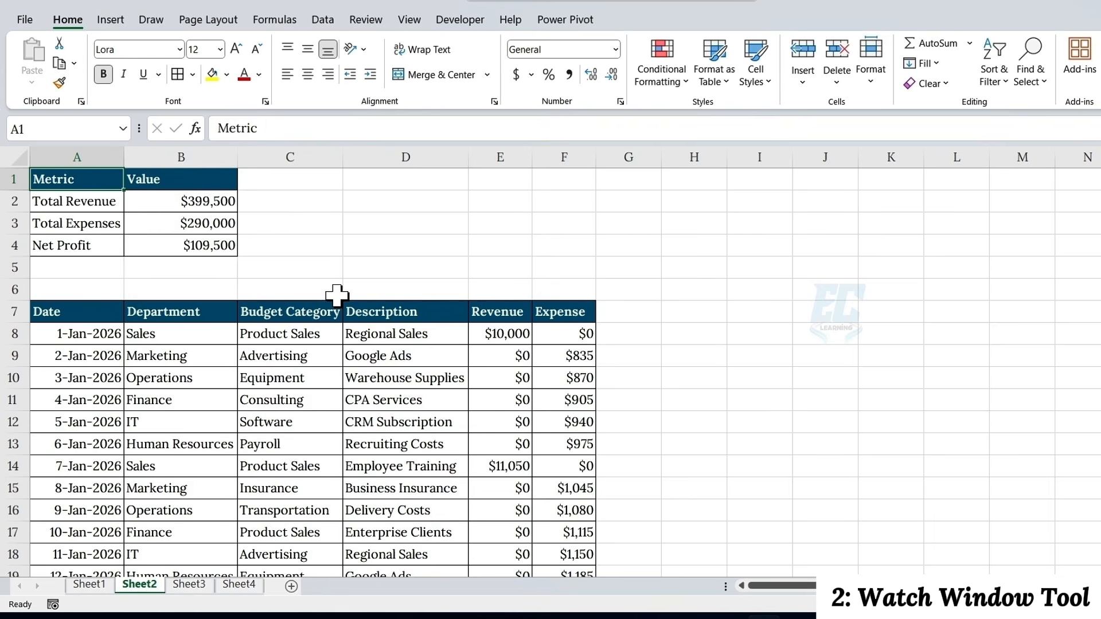
{"action": "left_click_drag", "start_coordinate": [88, 206], "coordinate": [168, 244]}
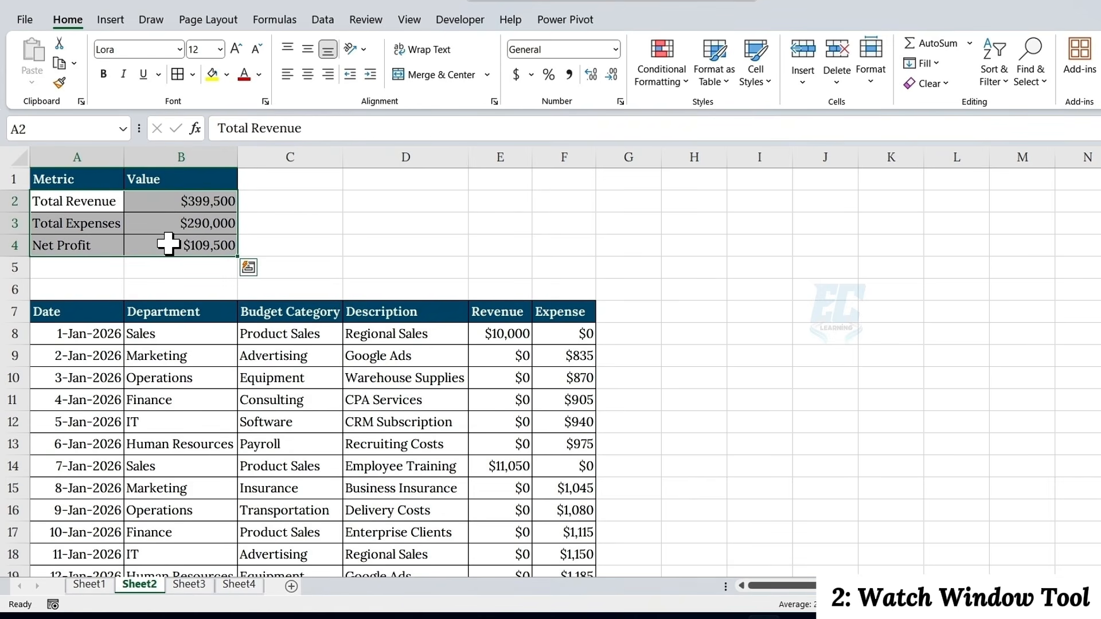
Set the revenue in cell E74, the Sales record for Employee Training, to 22500
{"action": "scroll", "coordinate": [344, 319], "scroll_direction": "down", "scroll_amount": 20}
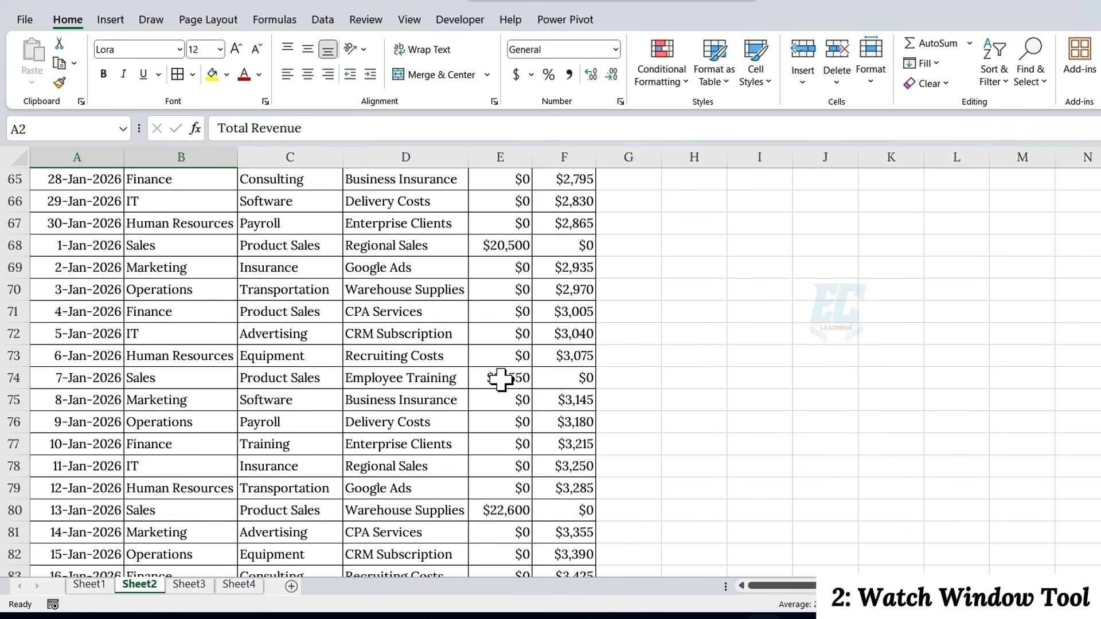
{"action": "left_click", "coordinate": [501, 379]}
{"action": "type", "text": "22500"}
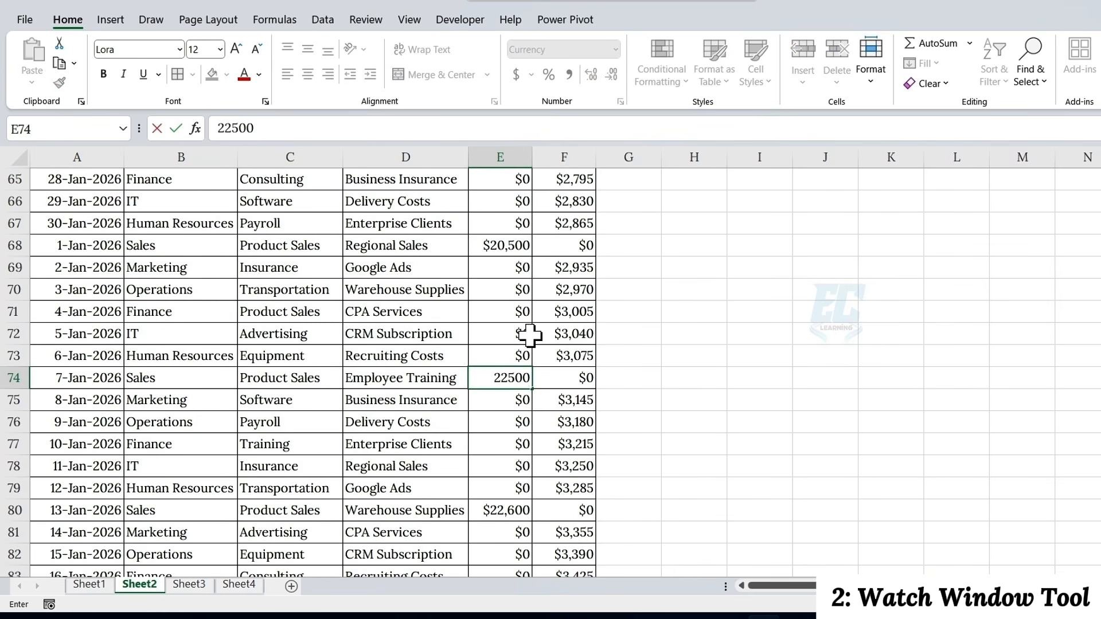
{"action": "key", "text": "Return"}
Examine the Total Revenue, Total Expenses and Net Profit summary in A1:B4 and the transaction records below it
{"action": "scroll", "coordinate": [462, 309], "scroll_direction": "down", "scroll_amount": 1}
{"action": "scroll", "coordinate": [461, 310], "scroll_direction": "up", "scroll_amount": 20}
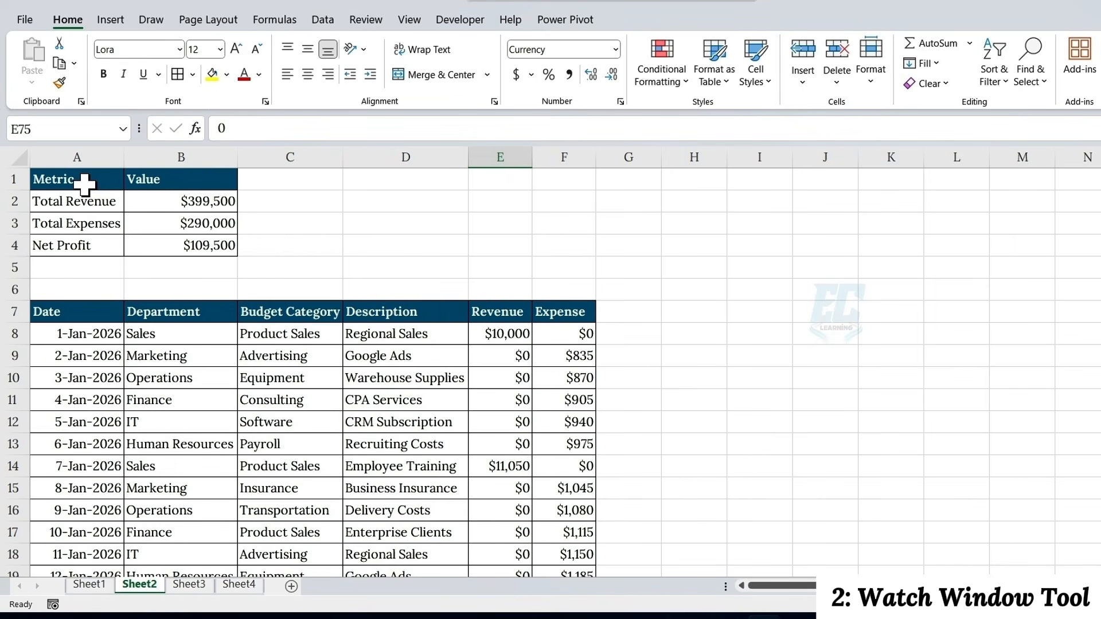
{"action": "left_click_drag", "start_coordinate": [81, 182], "coordinate": [175, 247]}
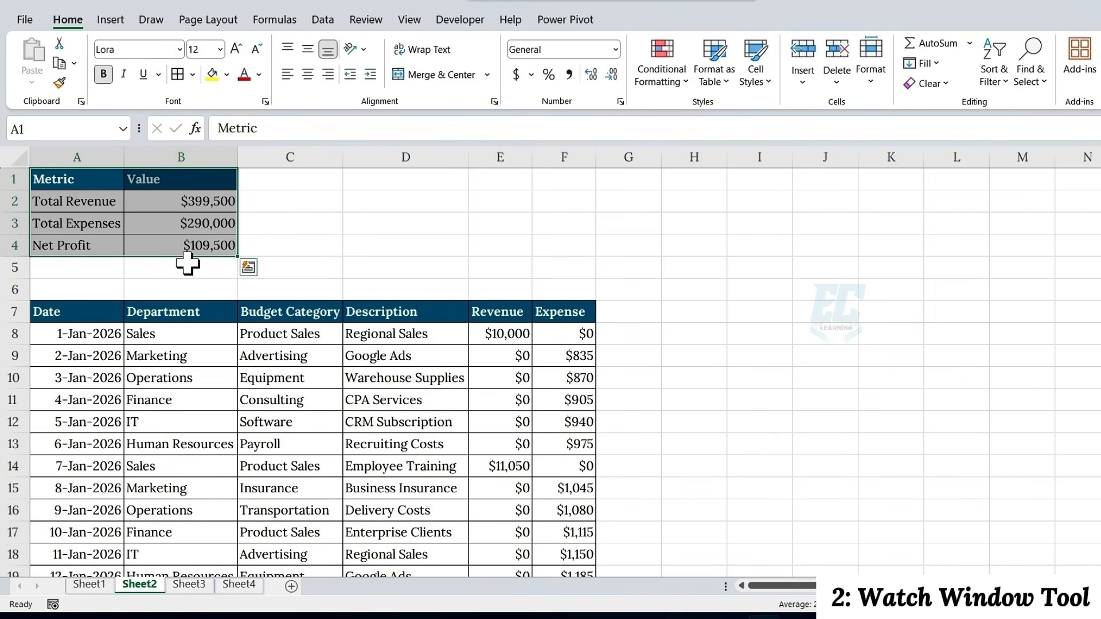
{"action": "scroll", "coordinate": [372, 343], "scroll_direction": "down", "scroll_amount": 11}
{"action": "scroll", "coordinate": [378, 342], "scroll_direction": "up", "scroll_amount": 11}
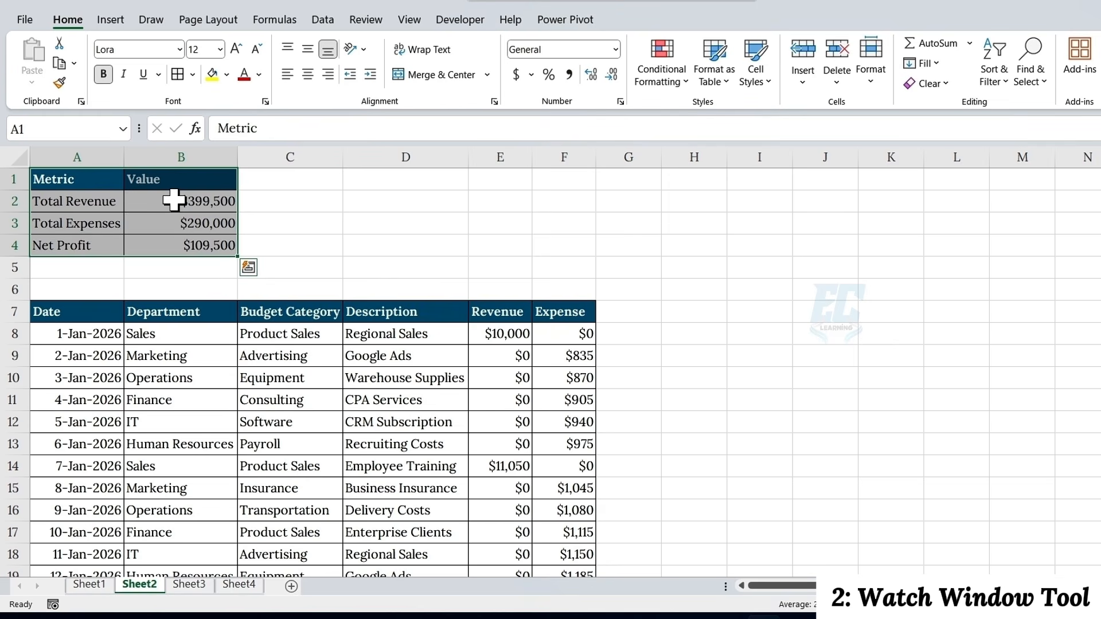
{"action": "left_click", "coordinate": [174, 200]}
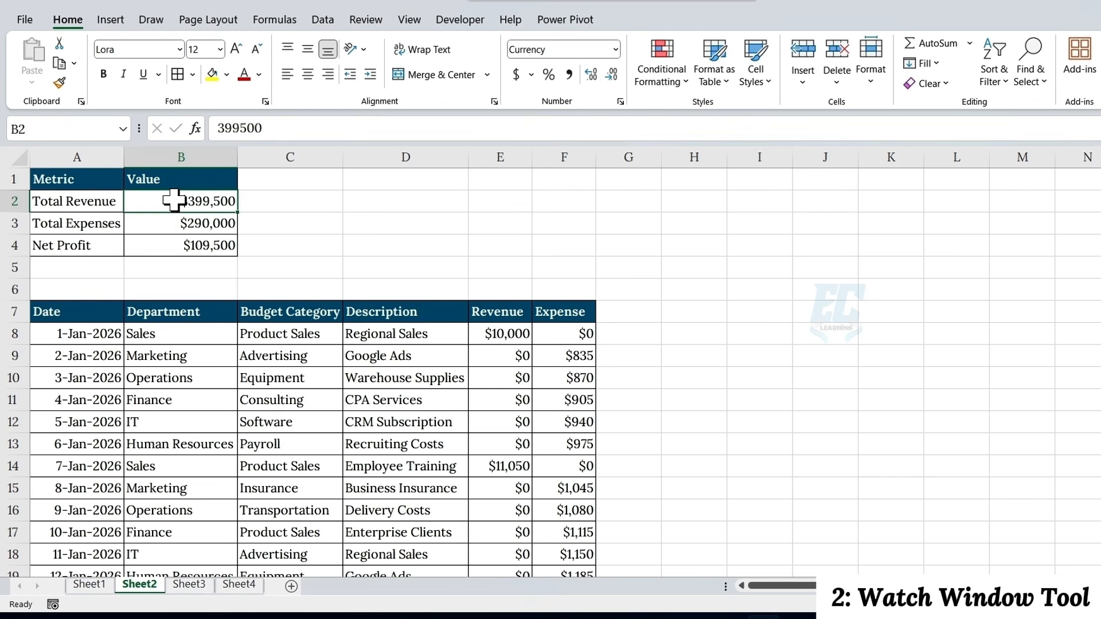
{"action": "left_click_drag", "start_coordinate": [98, 179], "coordinate": [183, 238]}
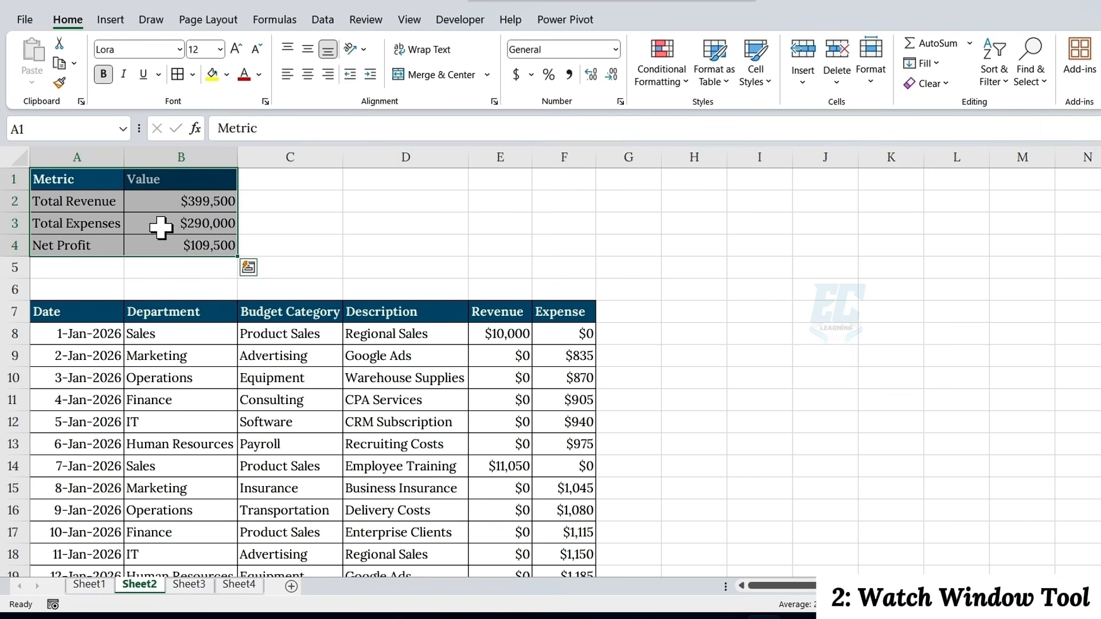
{"action": "left_click", "coordinate": [161, 228]}
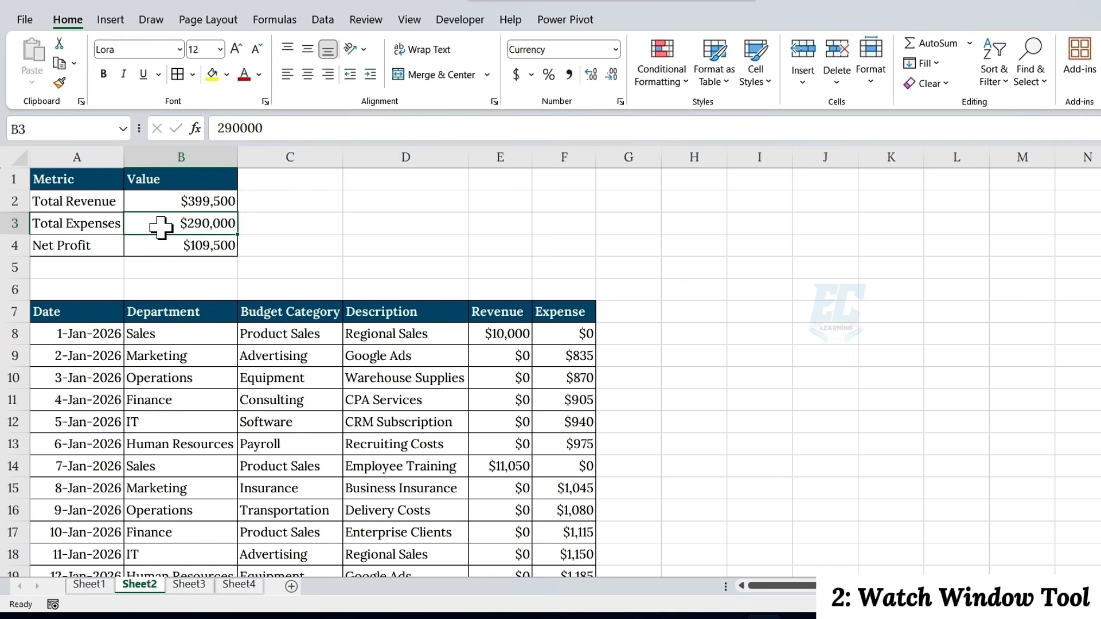
Add the summary cells A2:B4 on Sheet2 to the Watch Window, and move and enlarge it to list every watch
{"action": "left_click", "coordinate": [279, 22]}
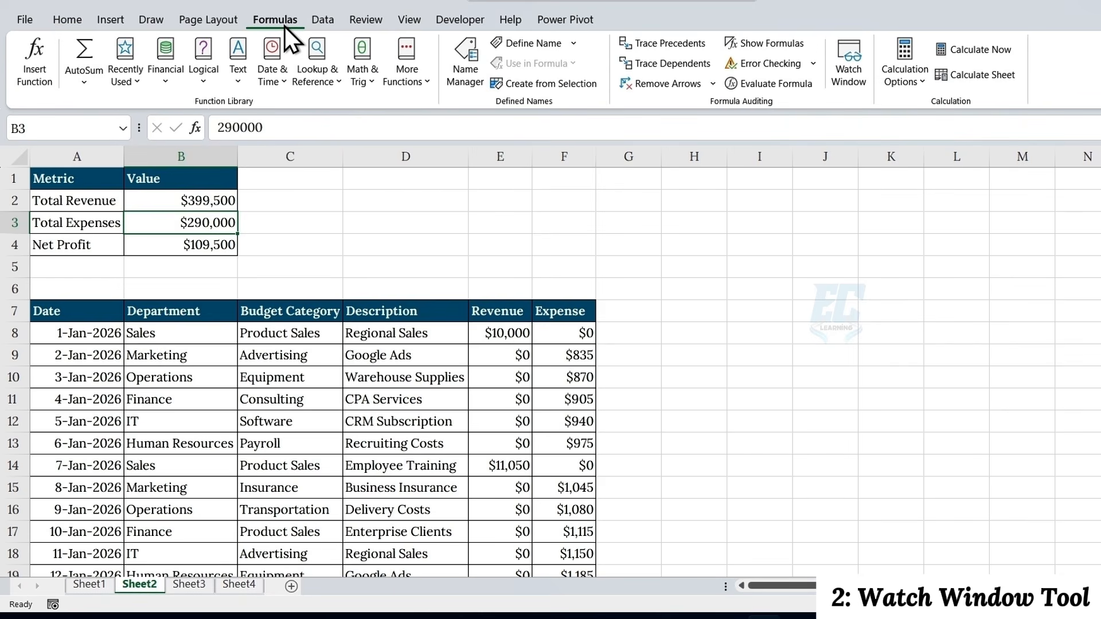
{"action": "left_click", "coordinate": [837, 68]}
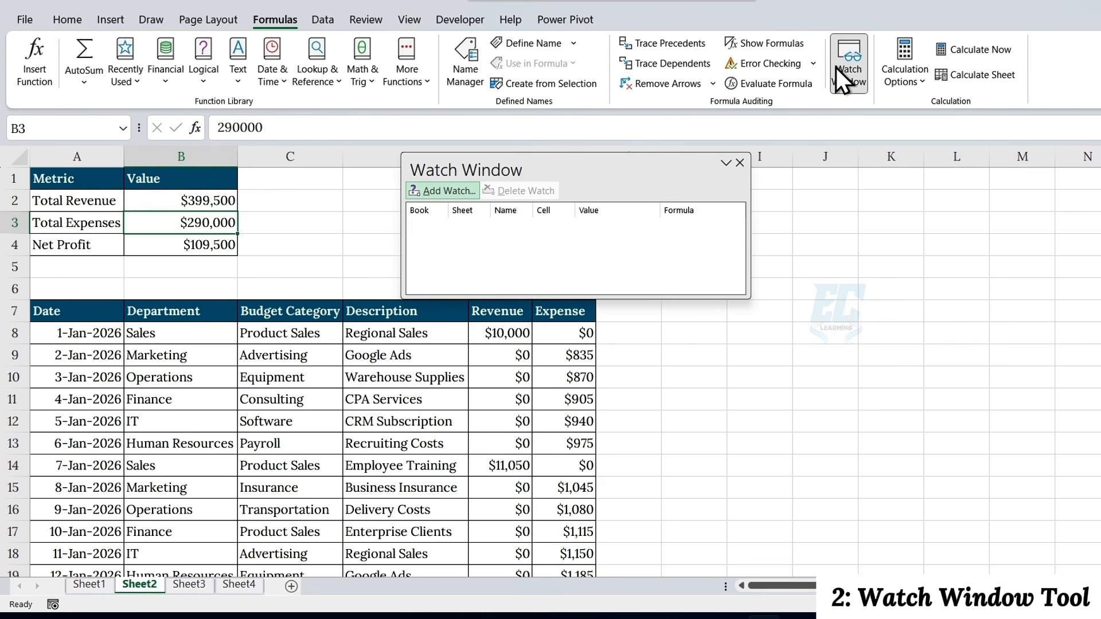
{"action": "left_click", "coordinate": [450, 189]}
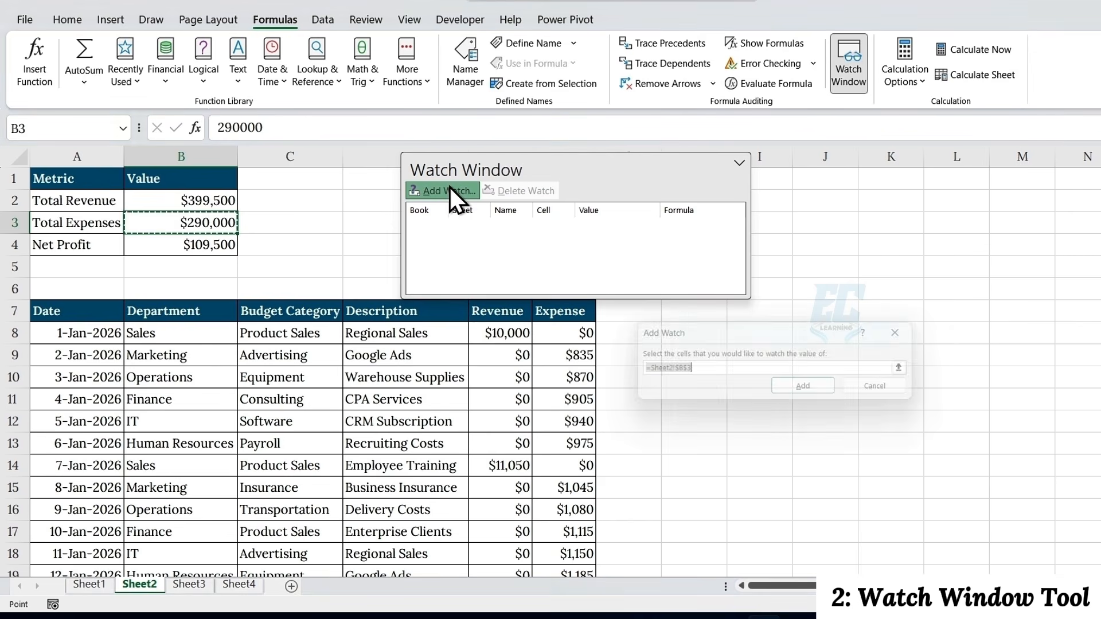
{"action": "key", "text": "BackSpace"}
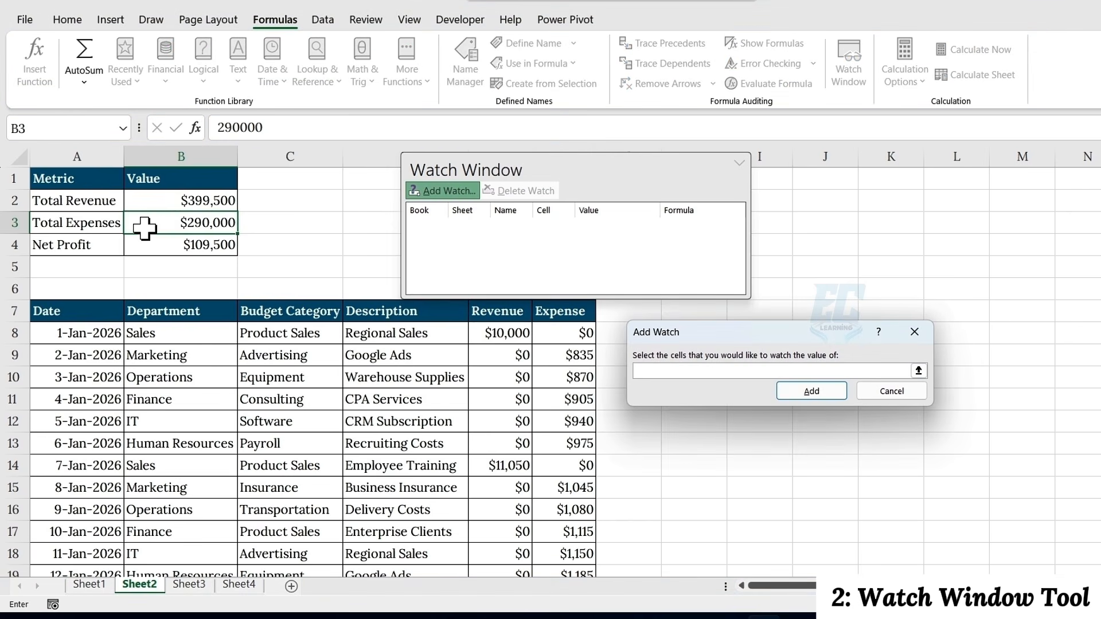
{"action": "left_click_drag", "start_coordinate": [78, 203], "coordinate": [193, 241]}
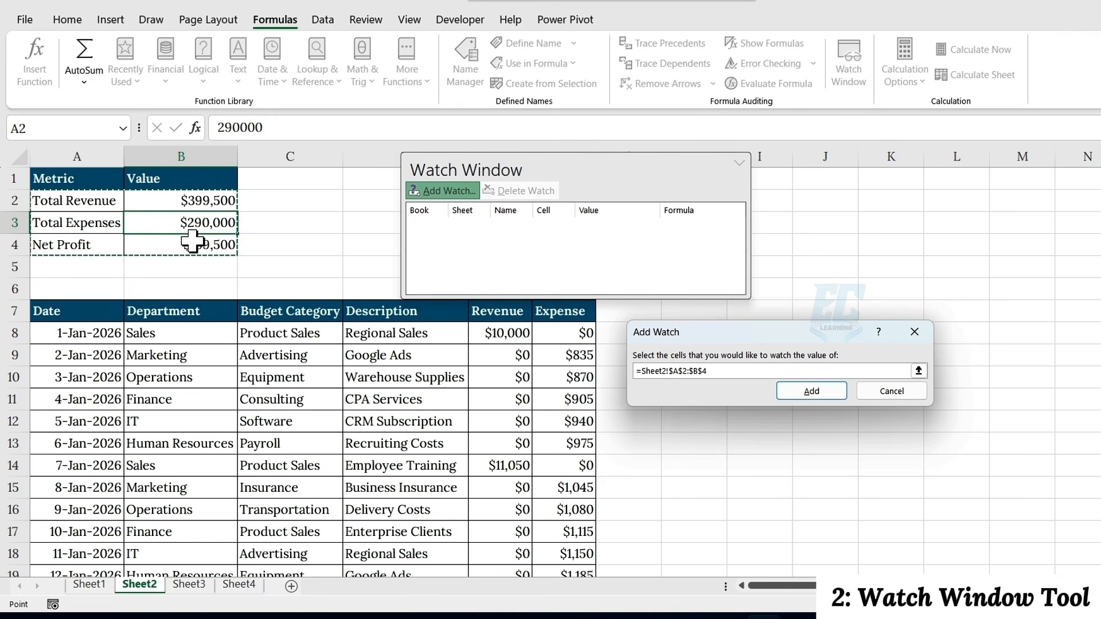
{"action": "left_click", "coordinate": [821, 393]}
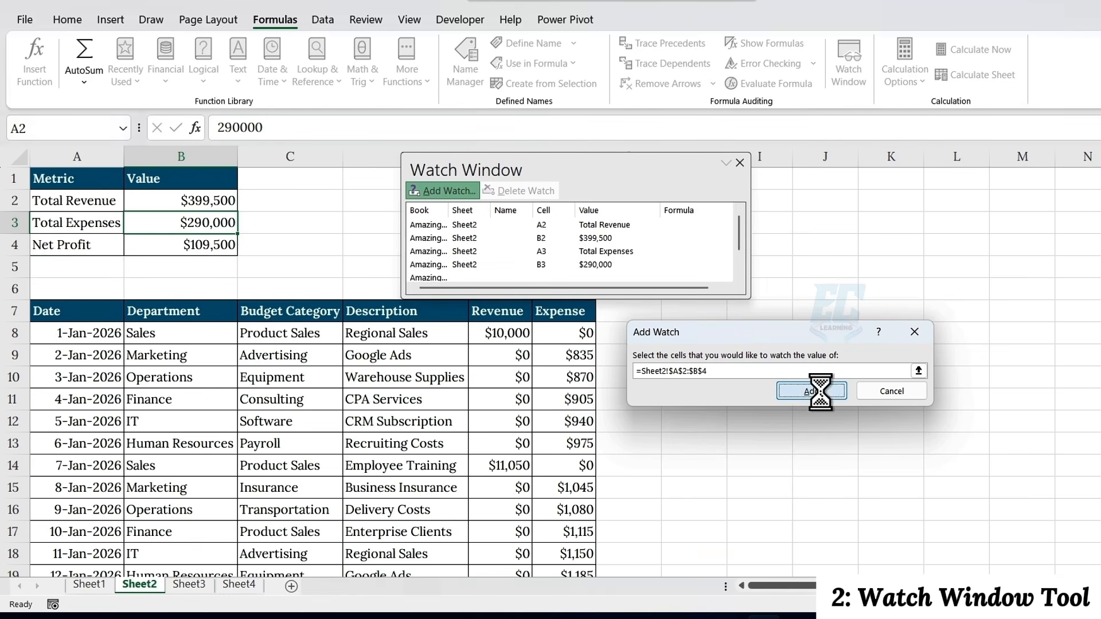
{"action": "left_click_drag", "start_coordinate": [603, 170], "coordinate": [779, 130]}
{"action": "left_click_drag", "start_coordinate": [765, 259], "coordinate": [768, 324]}
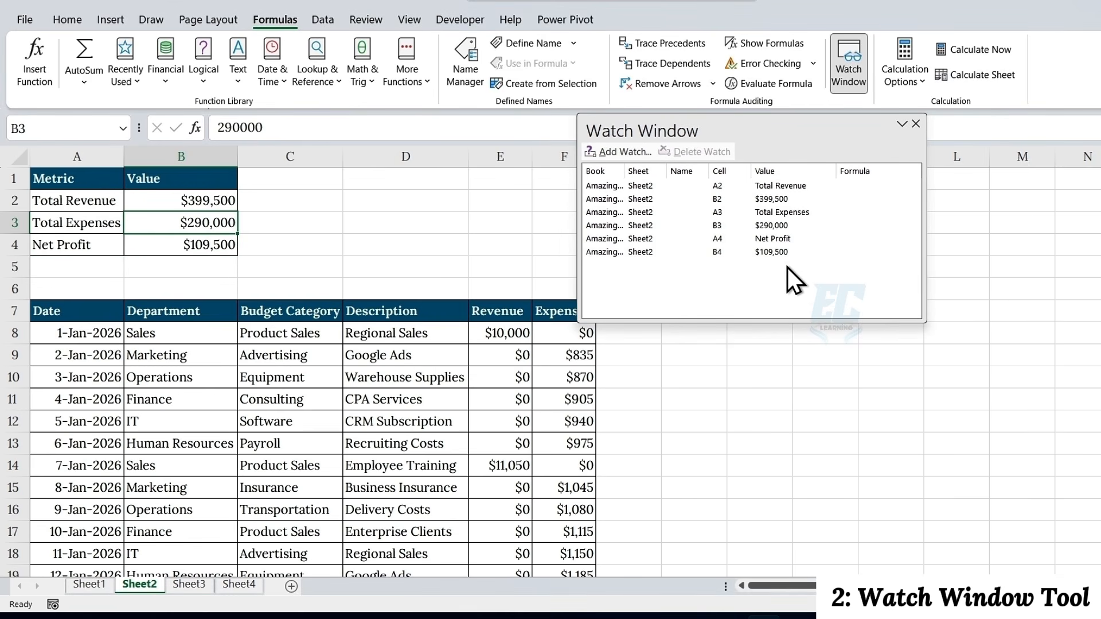
Move the Watch Window clear of the Expense column and check the watched summary cells while browsing the Sheet2 transaction records
{"action": "left_click_drag", "start_coordinate": [718, 126], "coordinate": [803, 203]}
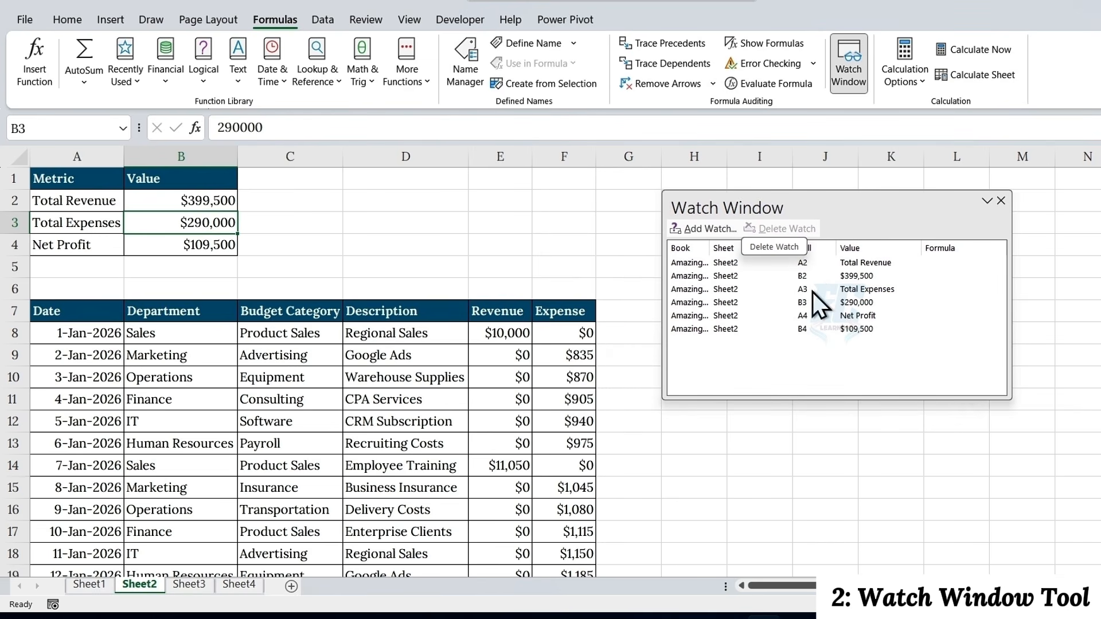
{"action": "scroll", "coordinate": [572, 344], "scroll_direction": "down", "scroll_amount": 20}
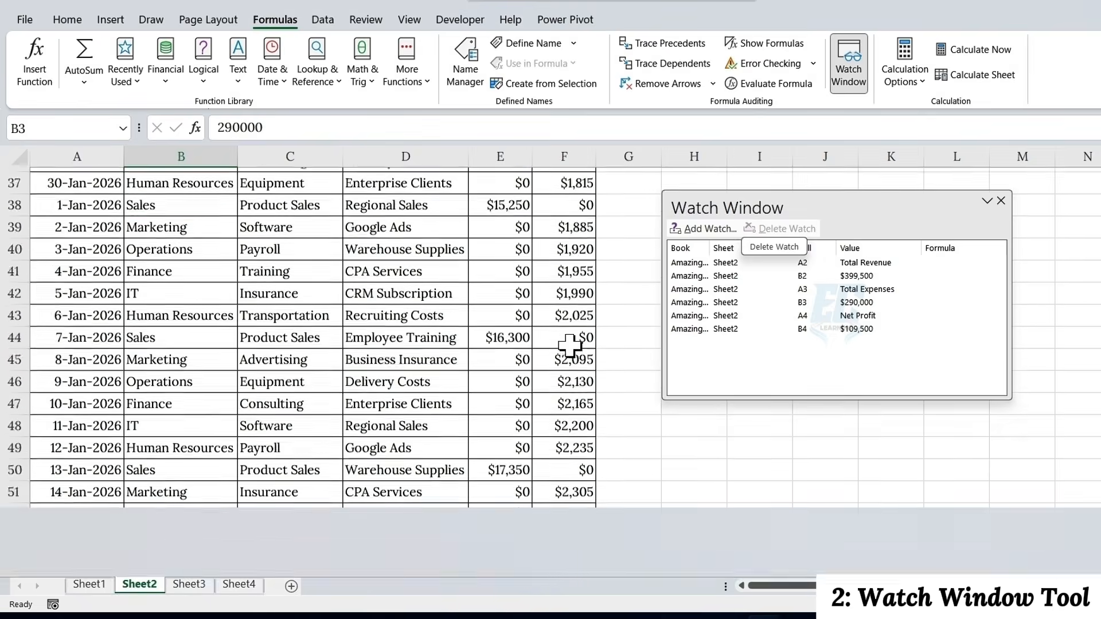
{"action": "scroll", "coordinate": [572, 343], "scroll_direction": "up", "scroll_amount": 20}
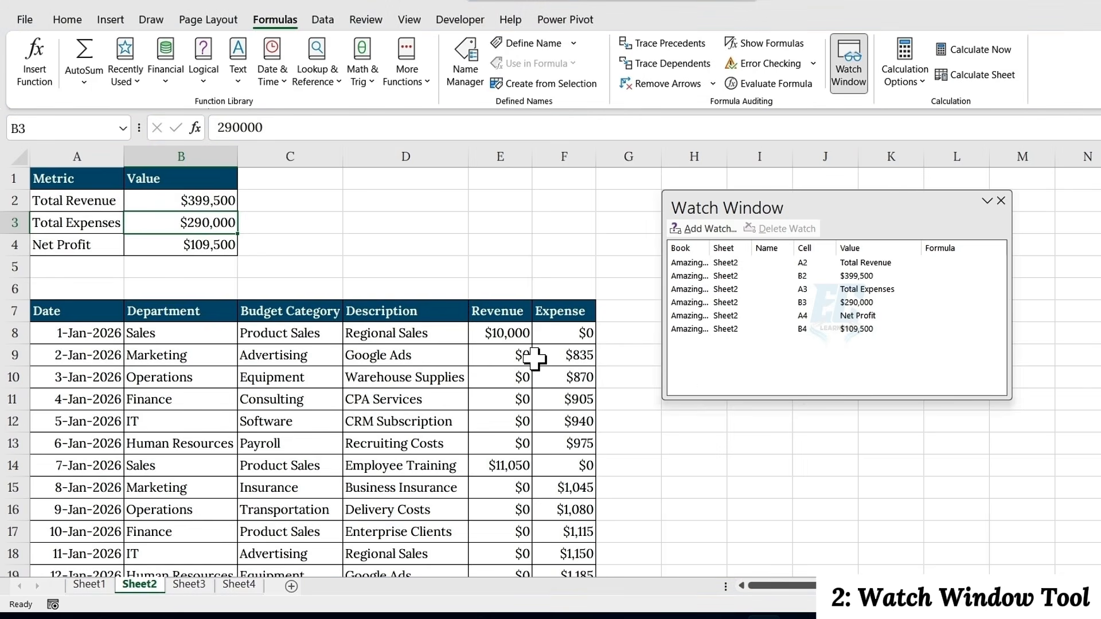
{"action": "scroll", "coordinate": [425, 334], "scroll_direction": "down", "scroll_amount": 6}
{"action": "scroll", "coordinate": [424, 333], "scroll_direction": "down", "scroll_amount": 20}
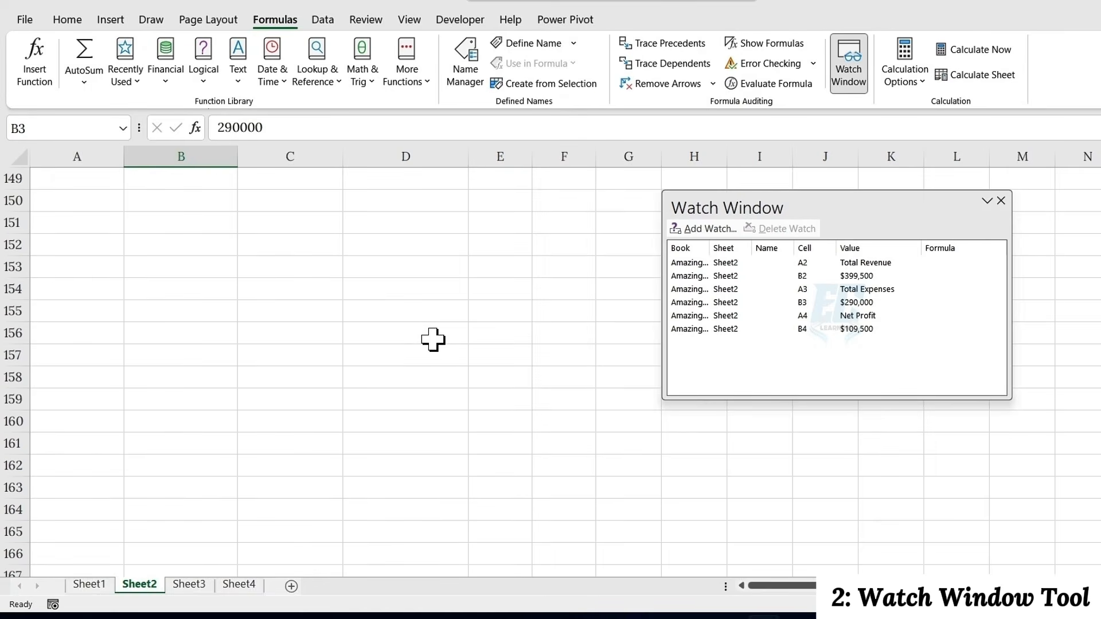
{"action": "scroll", "coordinate": [433, 338], "scroll_direction": "up", "scroll_amount": 15}
{"action": "scroll", "coordinate": [433, 338], "scroll_direction": "up", "scroll_amount": 20}
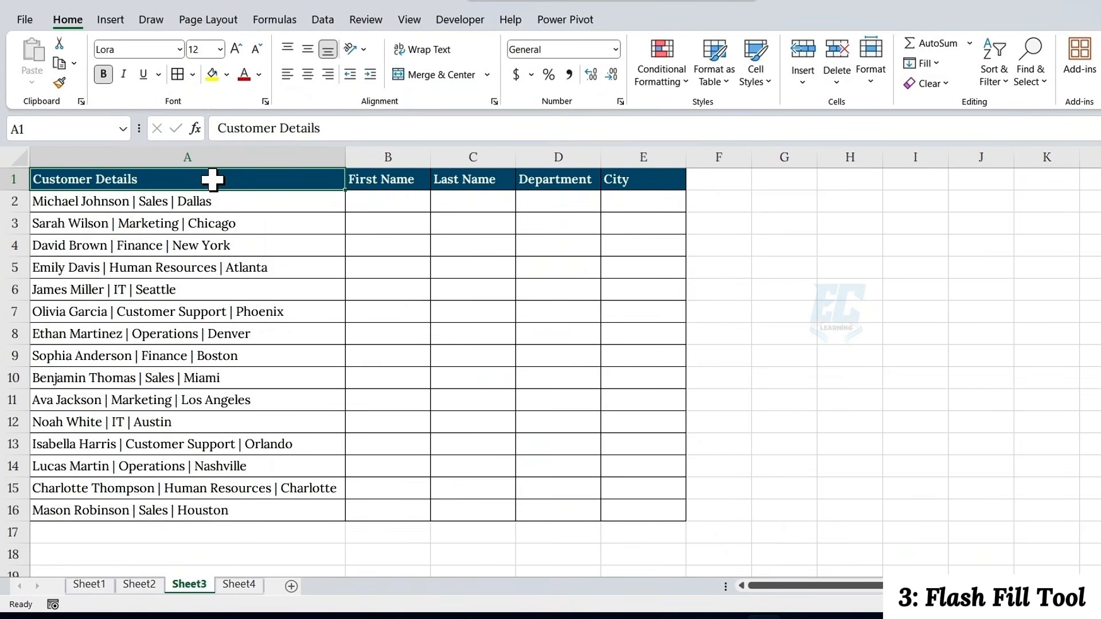
On Sheet3, enter the first customer's first name in B2 as the example and Flash Fill the First Name column from Customer Details
{"action": "left_click", "coordinate": [212, 154]}
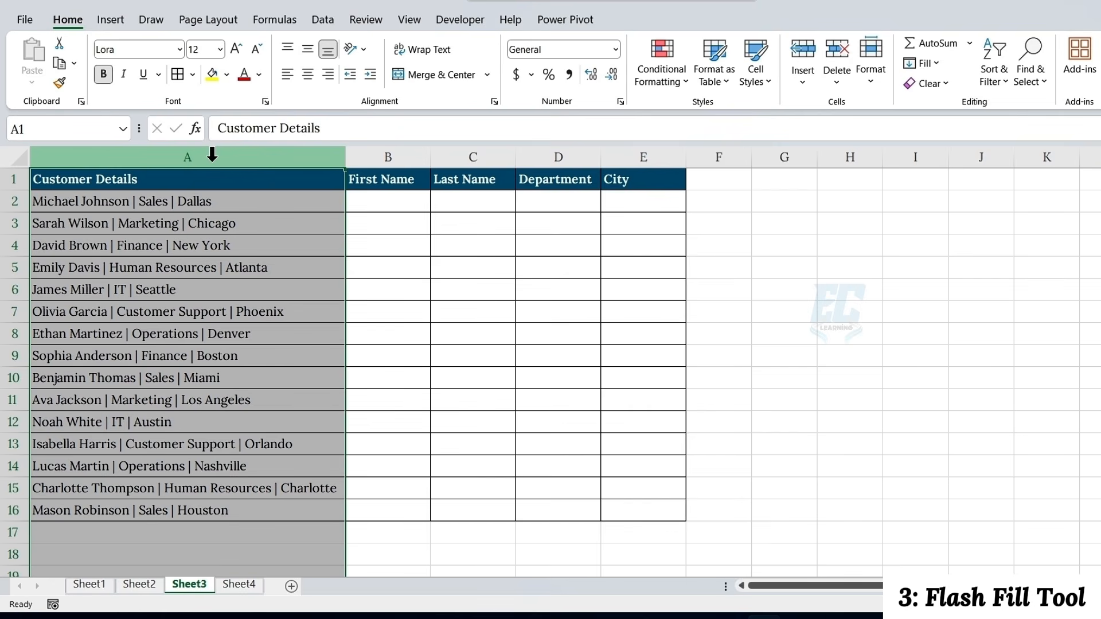
{"action": "left_click", "coordinate": [386, 150]}
{"action": "left_click", "coordinate": [475, 152]}
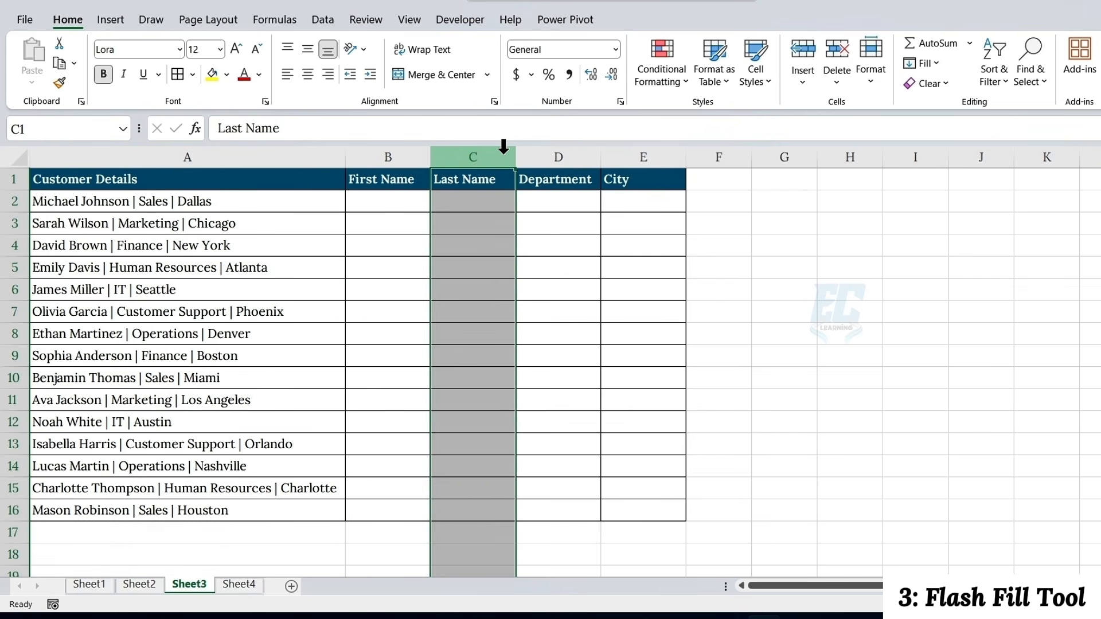
{"action": "left_click", "coordinate": [539, 152]}
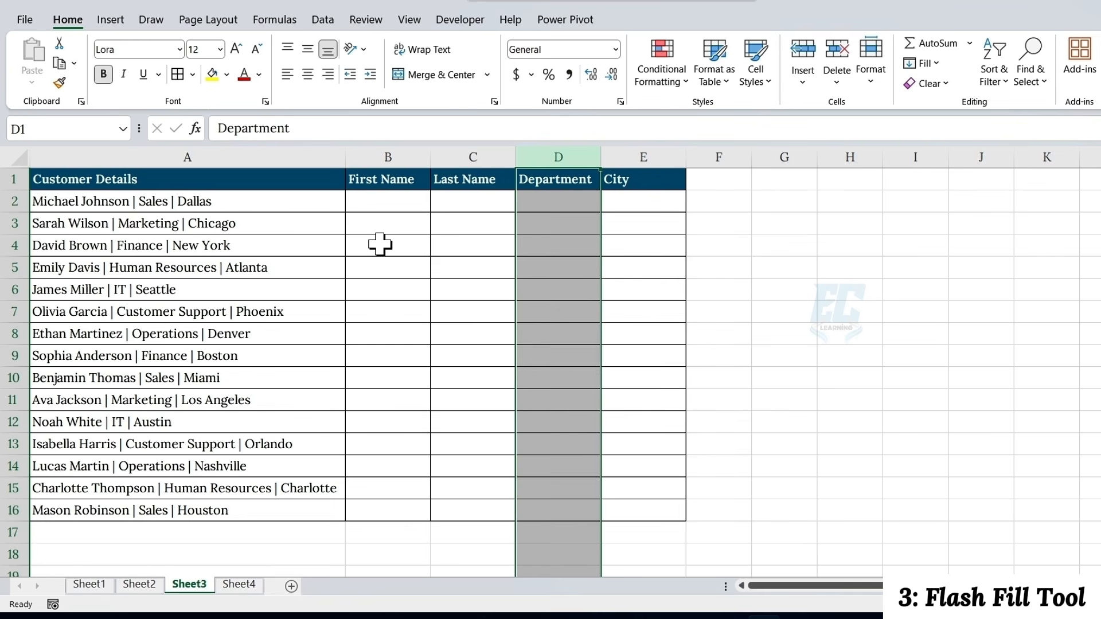
{"action": "left_click", "coordinate": [379, 202]}
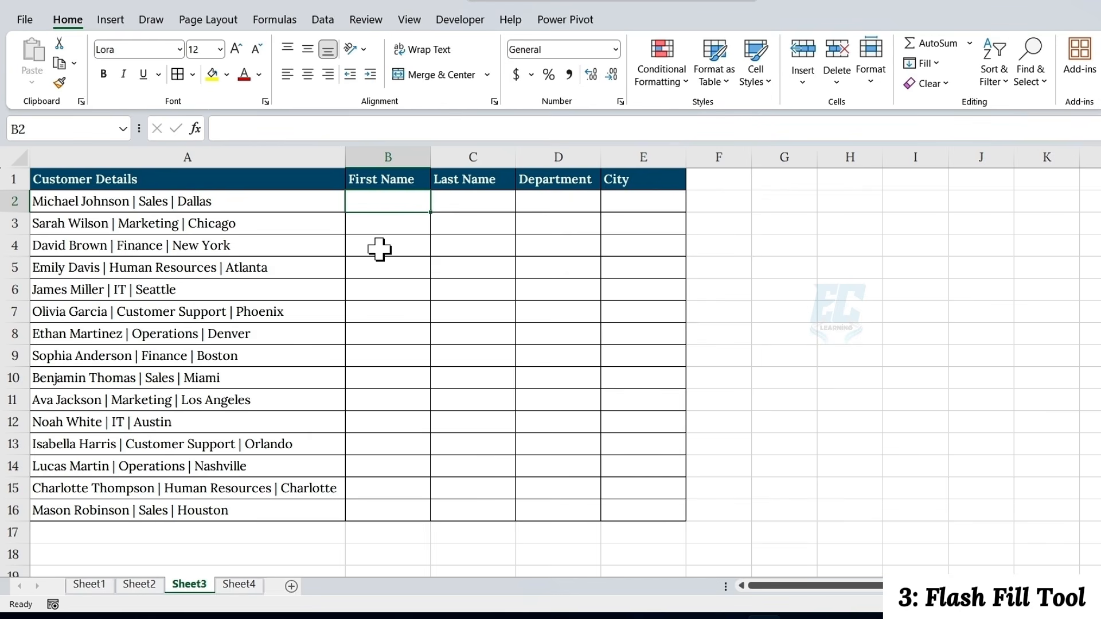
{"action": "type", "text": "Michae"}
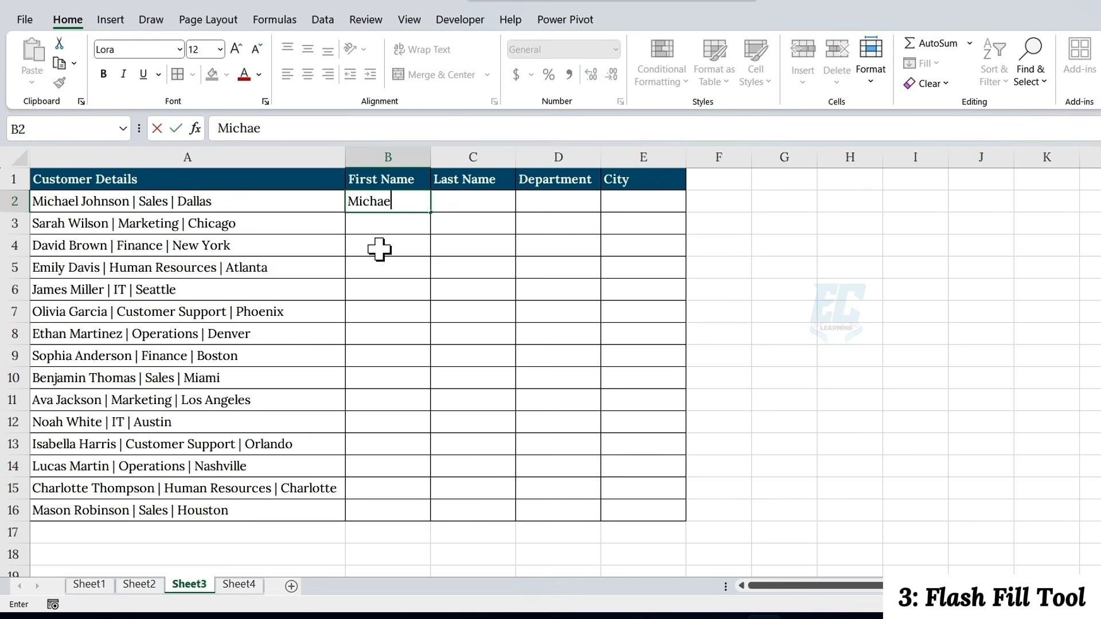
{"action": "type", "text": "l"}
{"action": "key", "text": "Return"}
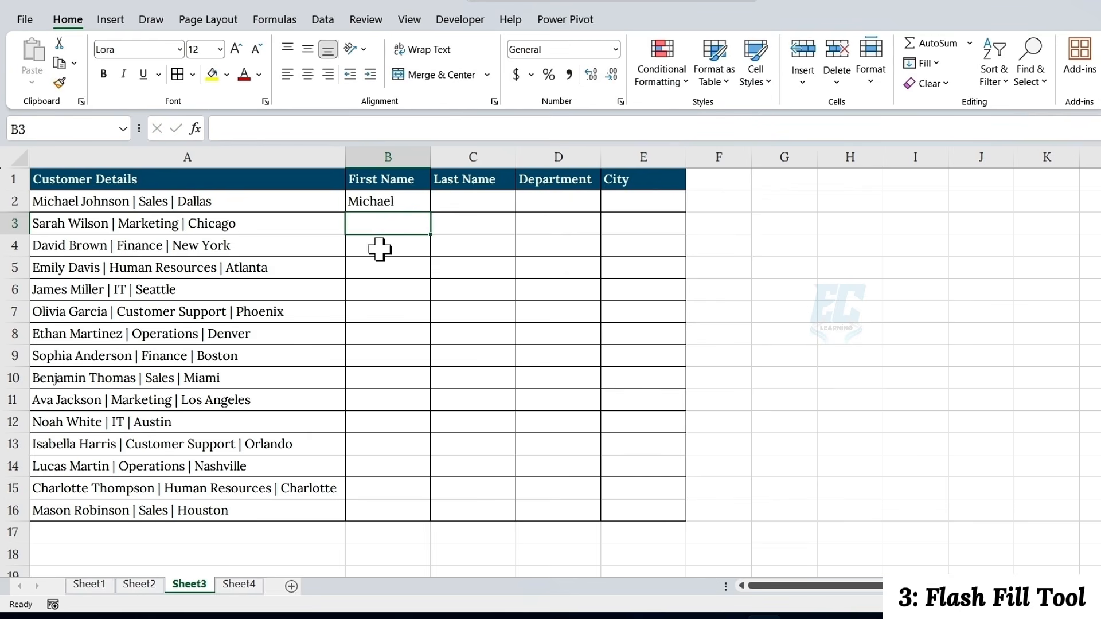
{"action": "key", "text": "ctrl+e"}
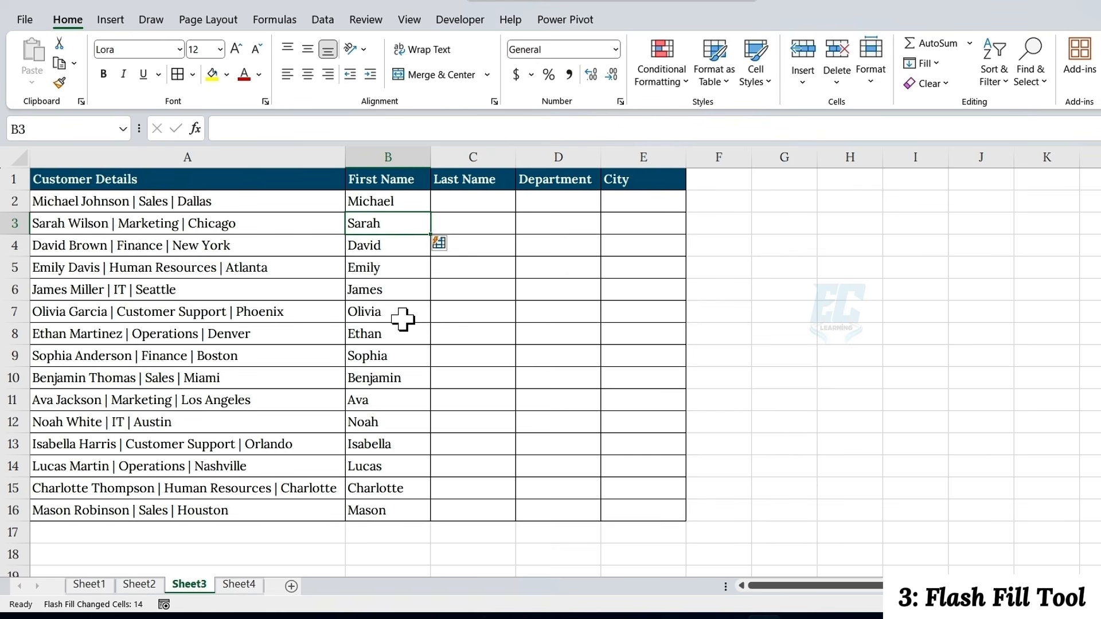
Enter the first customer's last name in C2 as the example and Flash Fill the Last Name column
{"action": "left_click", "coordinate": [439, 201]}
{"action": "type", "text": "Johnson"}
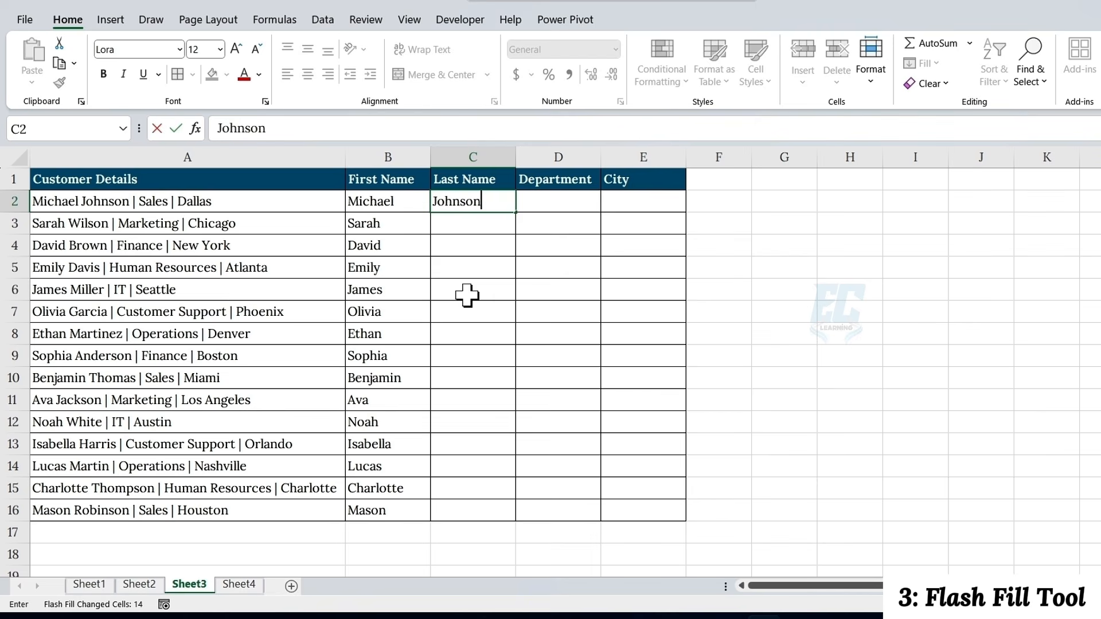
{"action": "key", "text": "Return"}
Enter Sales in D2 as the example and Flash Fill the Department column
{"action": "left_click", "coordinate": [559, 206]}
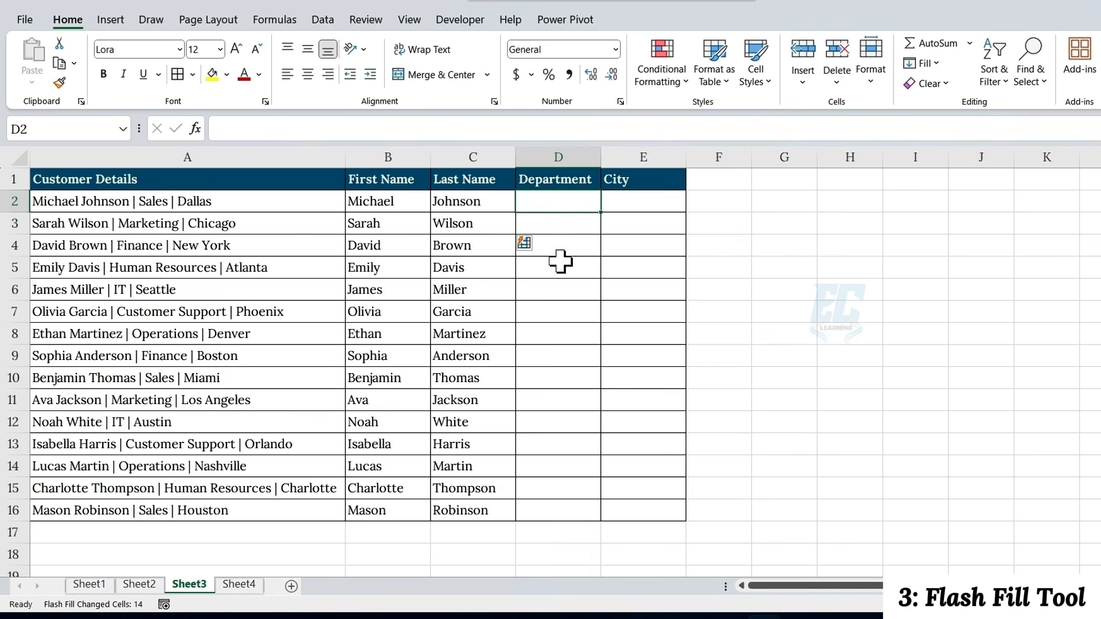
{"action": "type", "text": "Sales"}
{"action": "key", "text": "Return"}
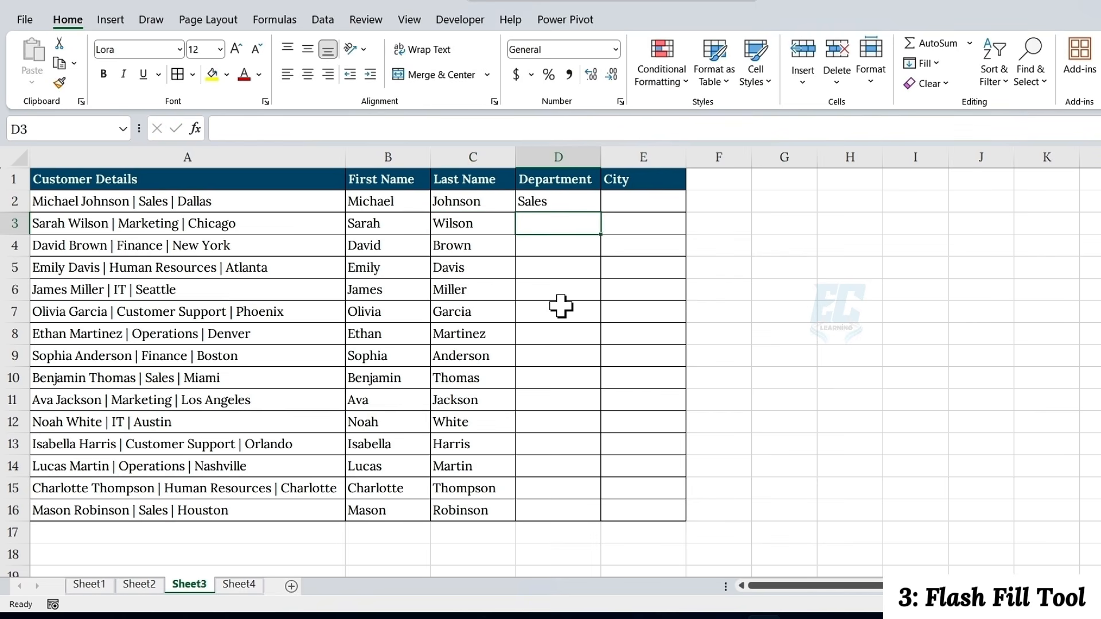
Enter Dallas in E2 as the example, Flash Fill the City column, and widen the Department column
{"action": "left_click", "coordinate": [646, 198]}
{"action": "type", "text": "Dallas"}
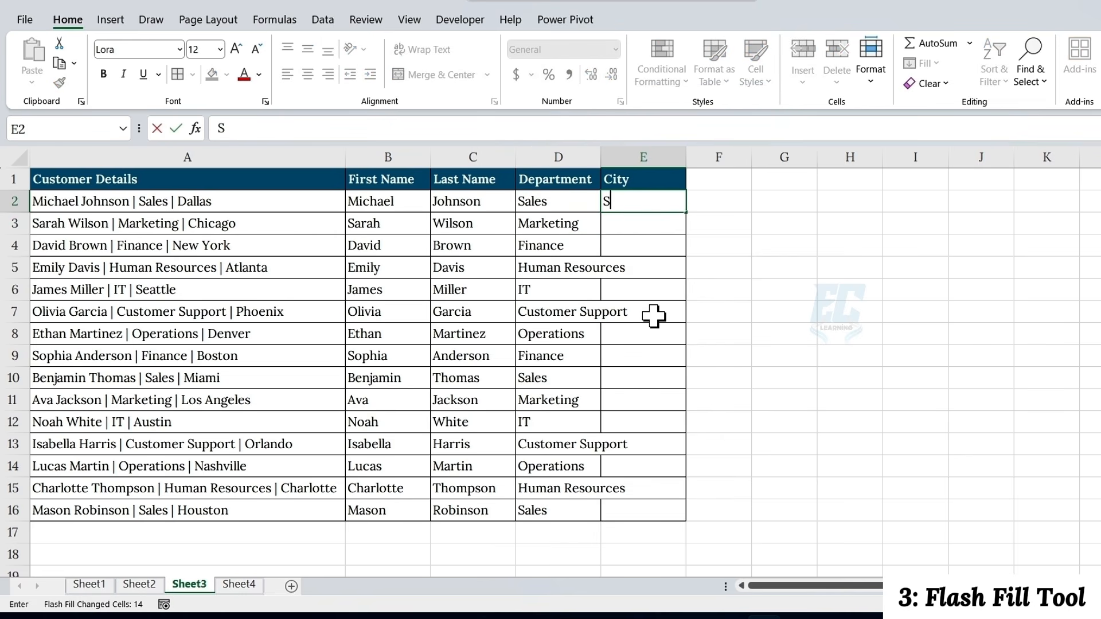
{"action": "key", "text": "Return"}
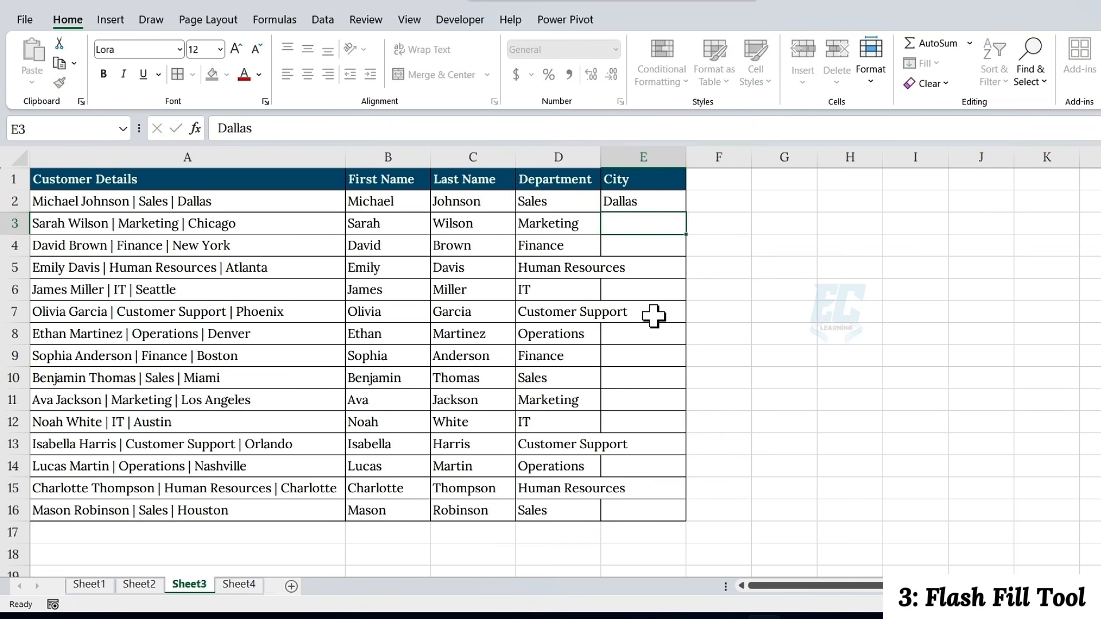
{"action": "left_click_drag", "start_coordinate": [602, 163], "coordinate": [633, 163]}
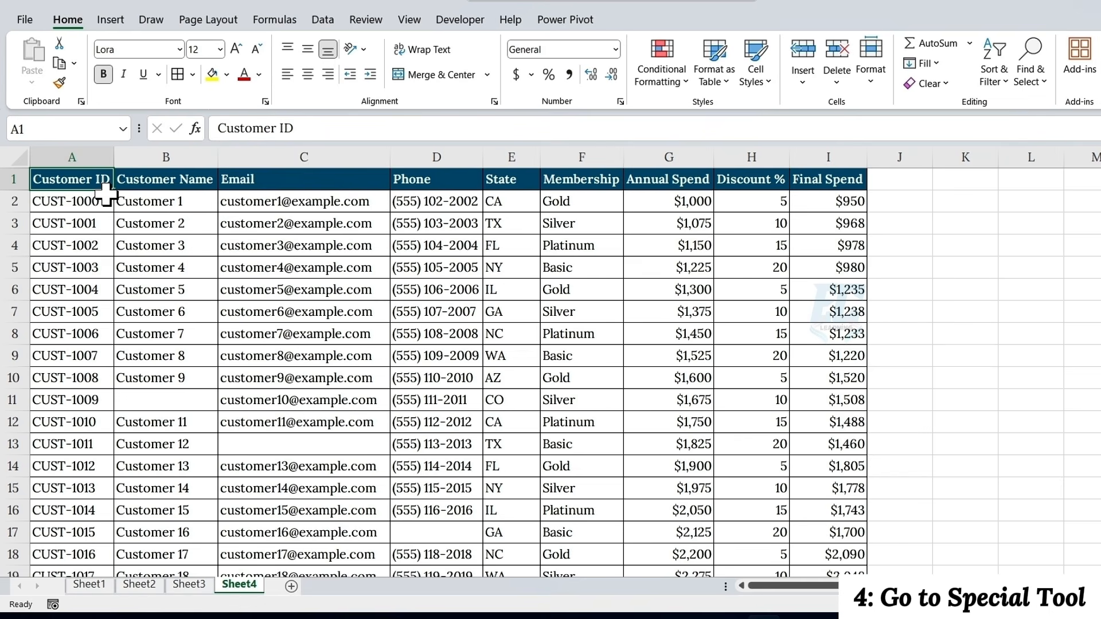
Examine the Sheet4 customer table for blank cells and inspect the Final Spend formula in I7
{"action": "scroll", "coordinate": [422, 310], "scroll_direction": "down", "scroll_amount": 9}
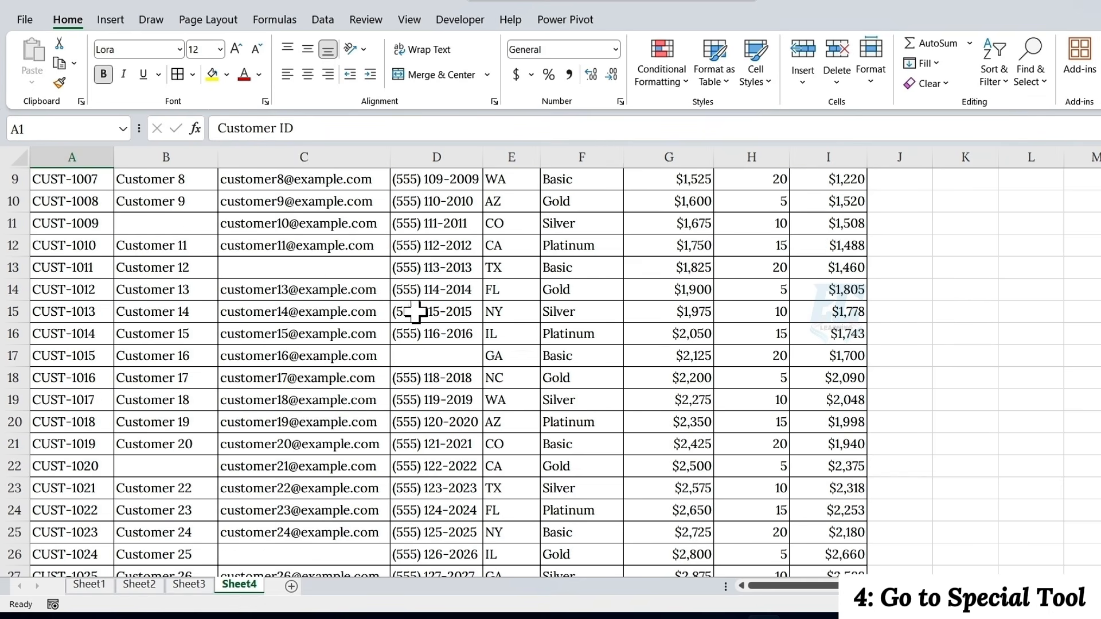
{"action": "scroll", "coordinate": [417, 311], "scroll_direction": "up", "scroll_amount": 8}
{"action": "scroll", "coordinate": [418, 311], "scroll_direction": "up", "scroll_amount": 2}
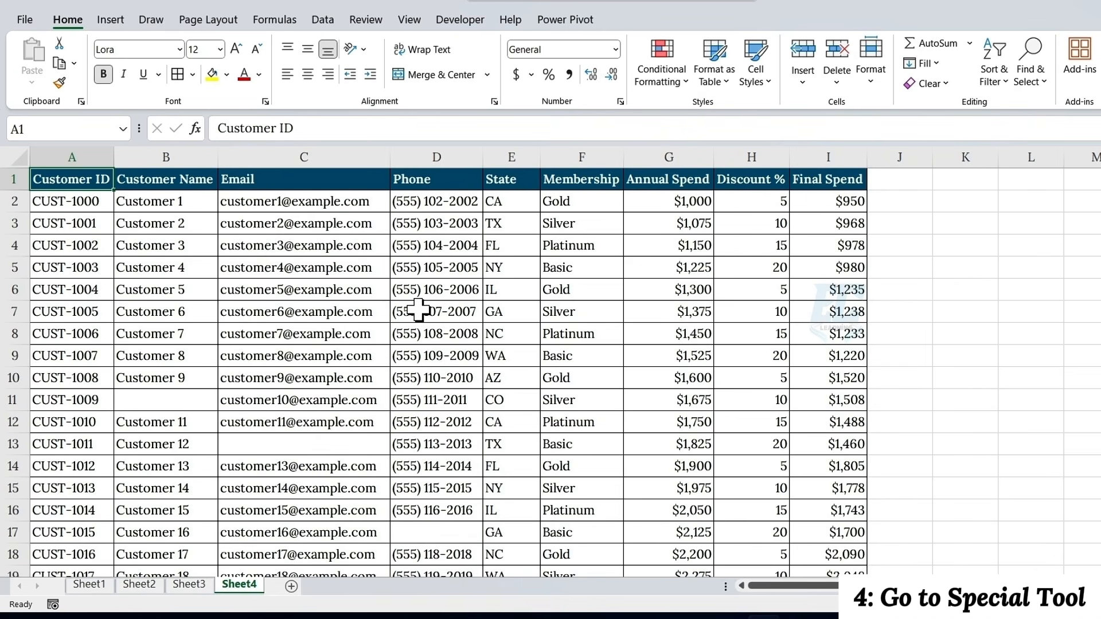
{"action": "left_click", "coordinate": [318, 441]}
{"action": "left_click", "coordinate": [831, 313]}
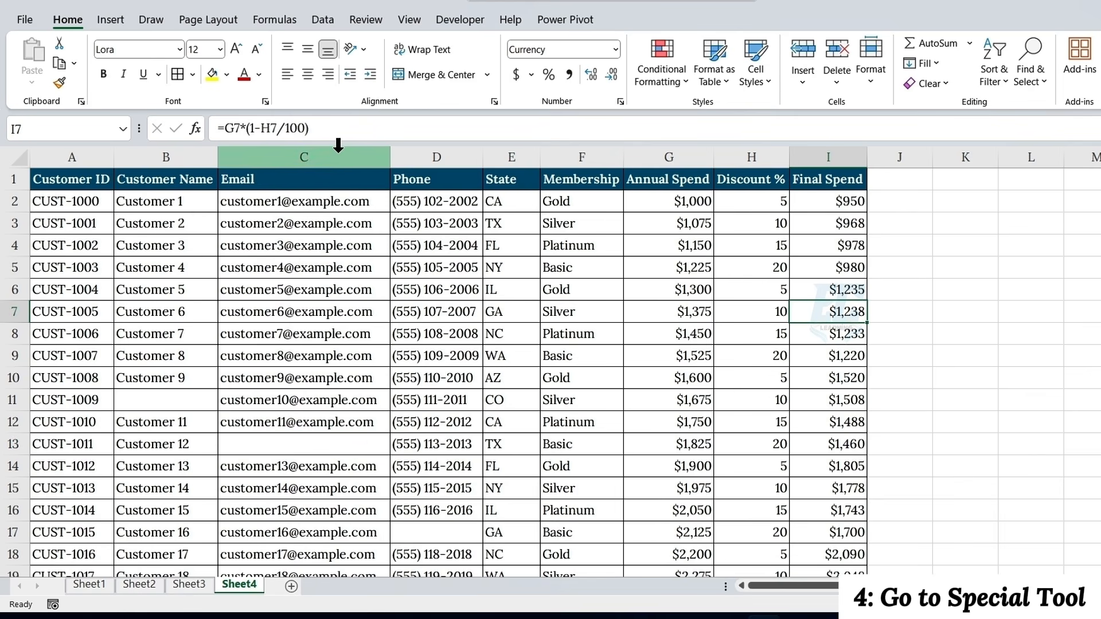
{"action": "left_click_drag", "start_coordinate": [309, 129], "coordinate": [198, 125]}
{"action": "key", "text": "Return"}
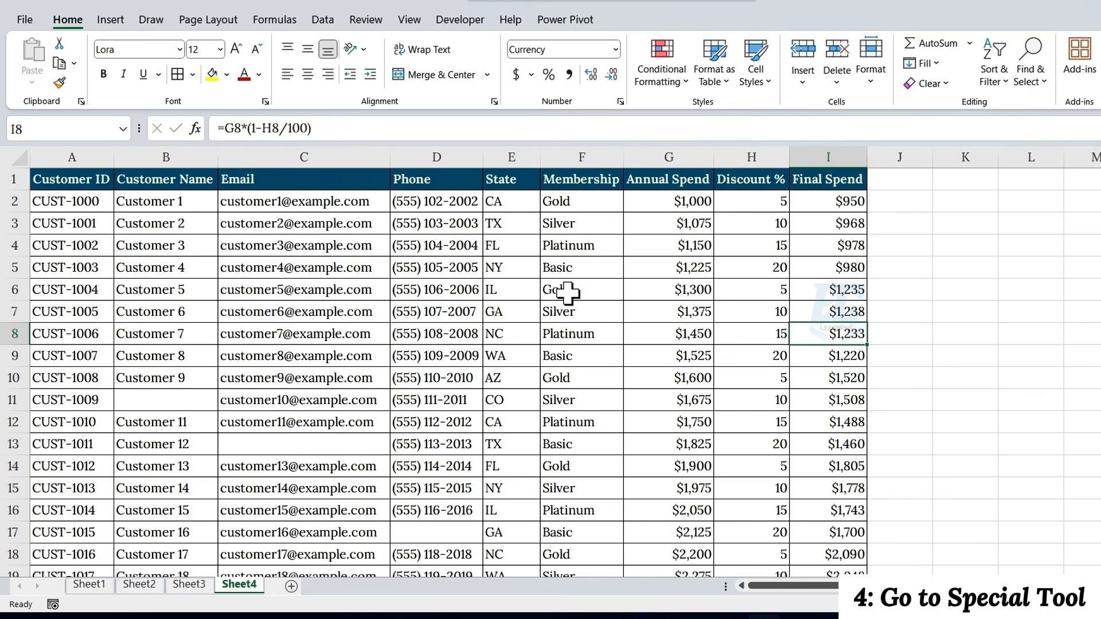
Select the whole customer table and open the Go To Special options for it
{"action": "left_click", "coordinate": [634, 327]}
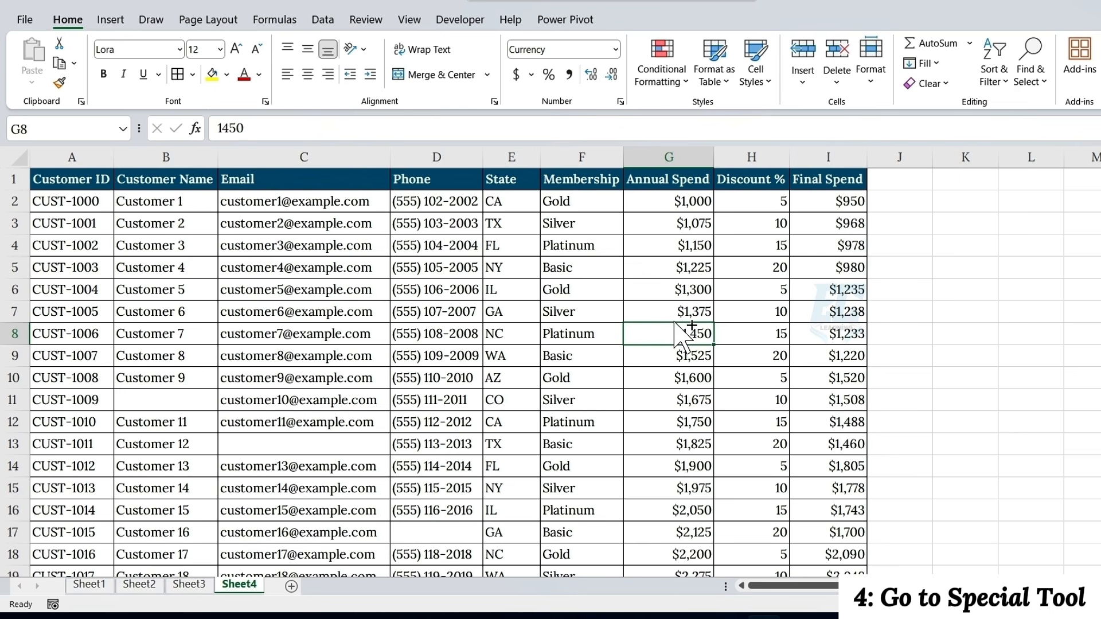
{"action": "key", "text": "ctrl+a"}
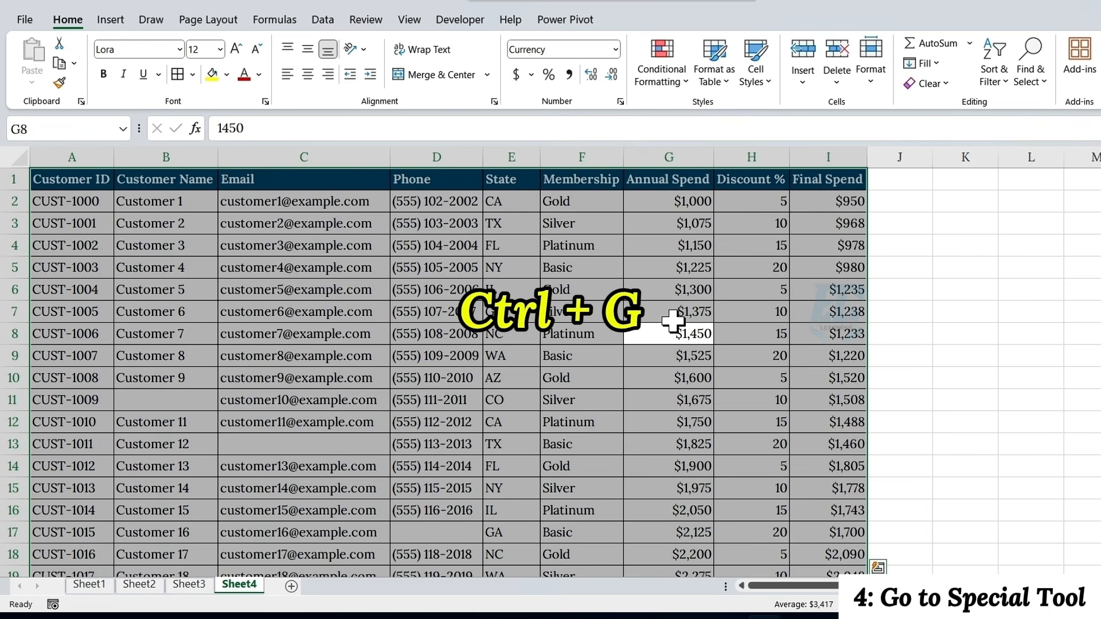
{"action": "key", "text": "ctrl+g"}
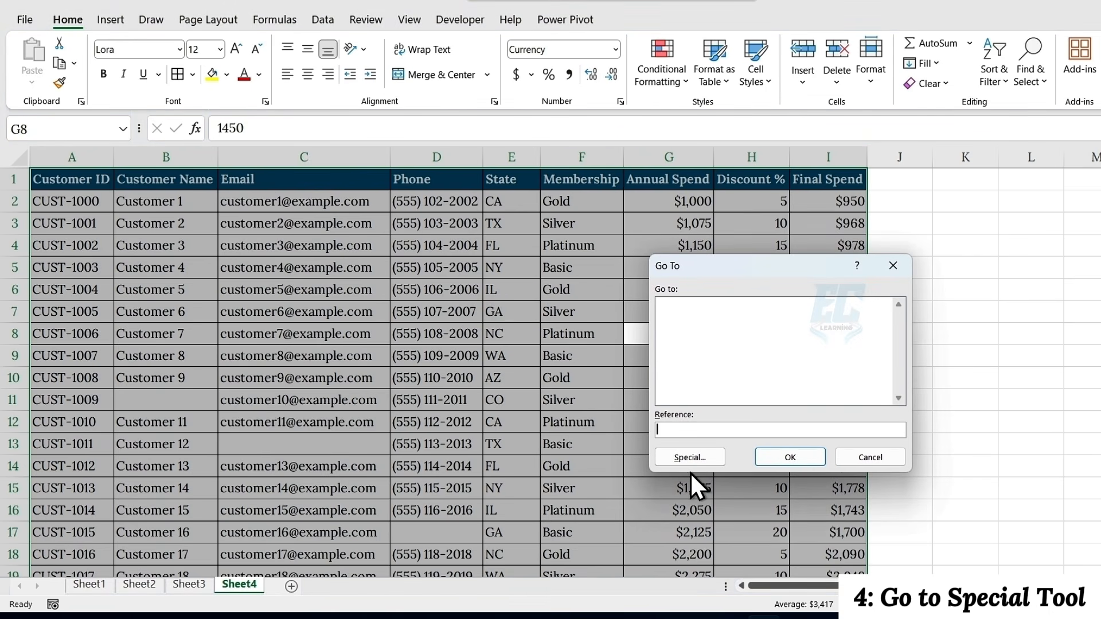
{"action": "left_click", "coordinate": [686, 459]}
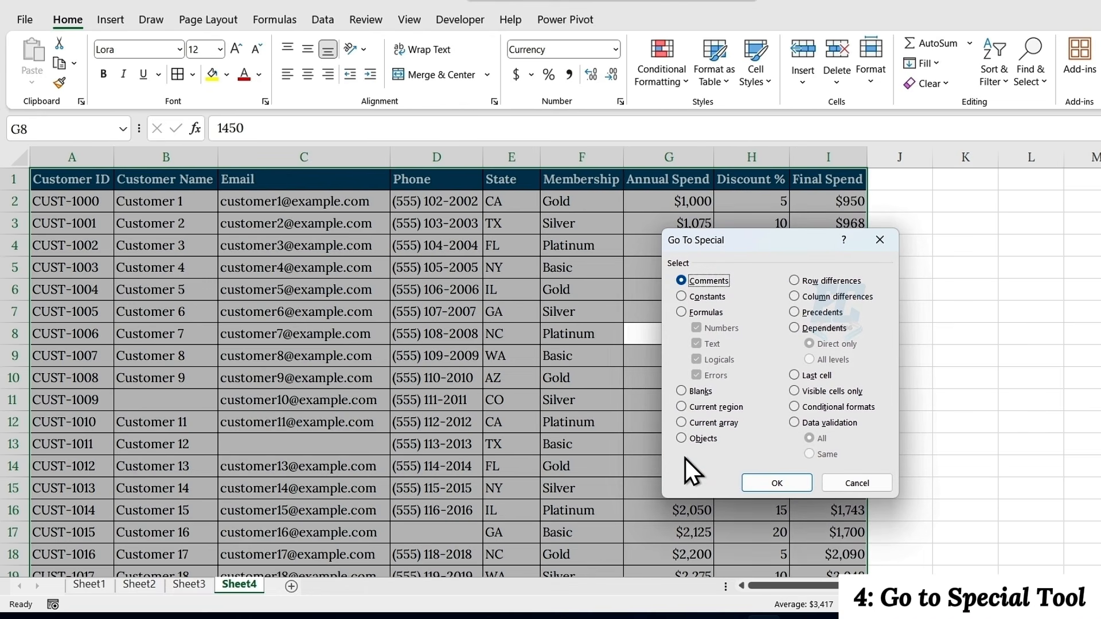
Try the Blanks, Formulas, Constants, Visible cells only, Conditional formats and Data validation options of Go To Special
{"action": "left_click", "coordinate": [683, 391]}
{"action": "left_click", "coordinate": [682, 311]}
{"action": "left_click", "coordinate": [682, 295]}
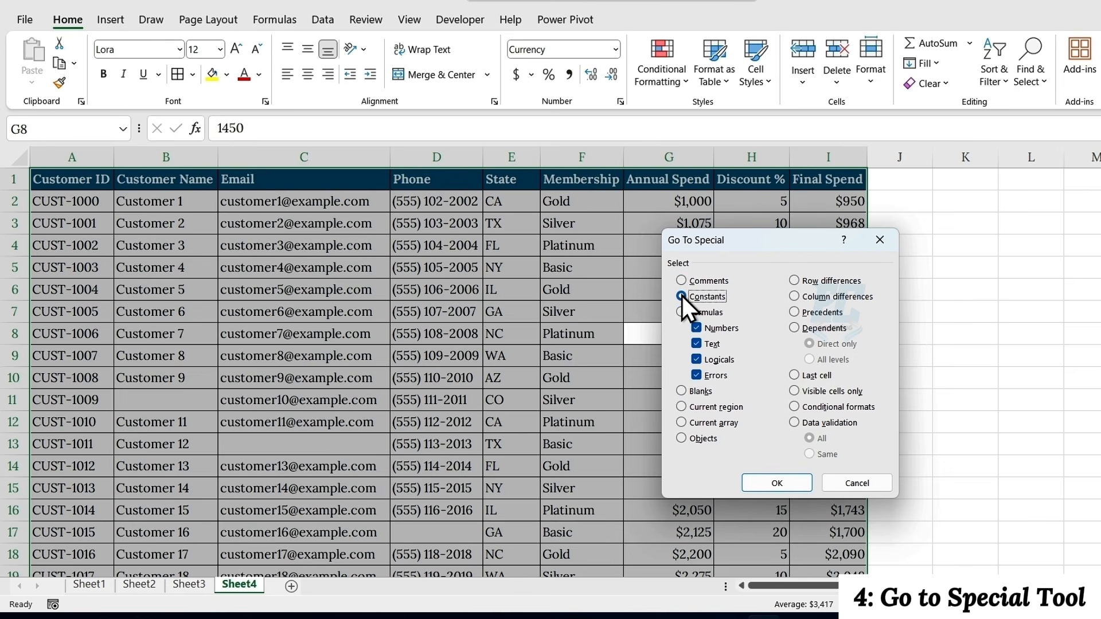
{"action": "left_click", "coordinate": [794, 391]}
{"action": "left_click", "coordinate": [796, 407]}
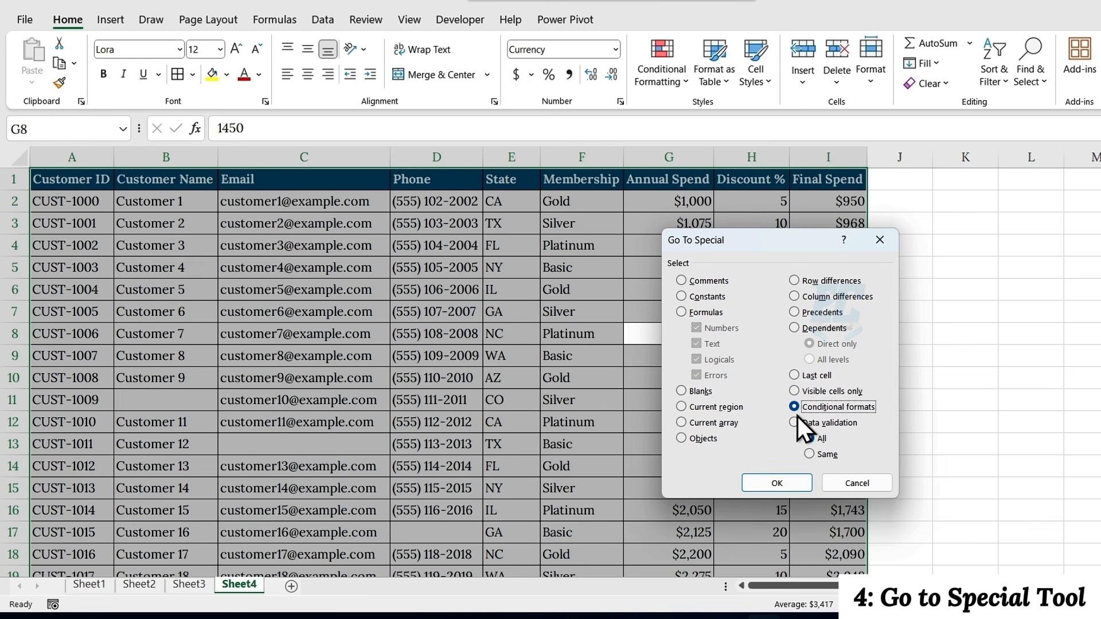
{"action": "left_click", "coordinate": [795, 422]}
Select all Blanks in the customer table, fill them at once with a hyphen (-), and check the filled cells
{"action": "left_click", "coordinate": [681, 391]}
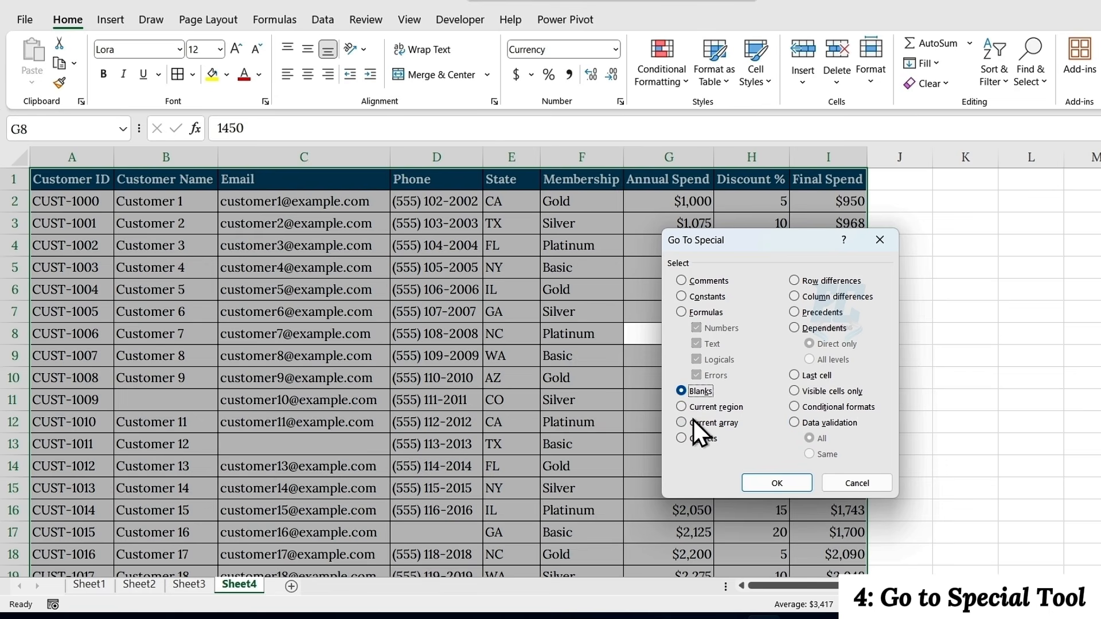
{"action": "left_click", "coordinate": [765, 483]}
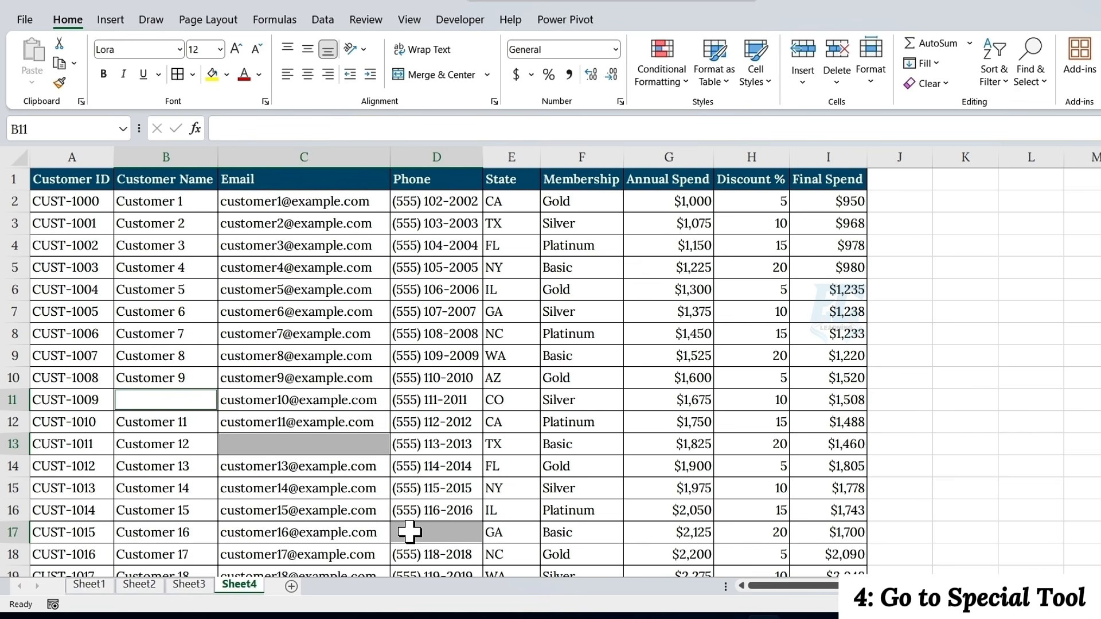
{"action": "type", "text": "-"}
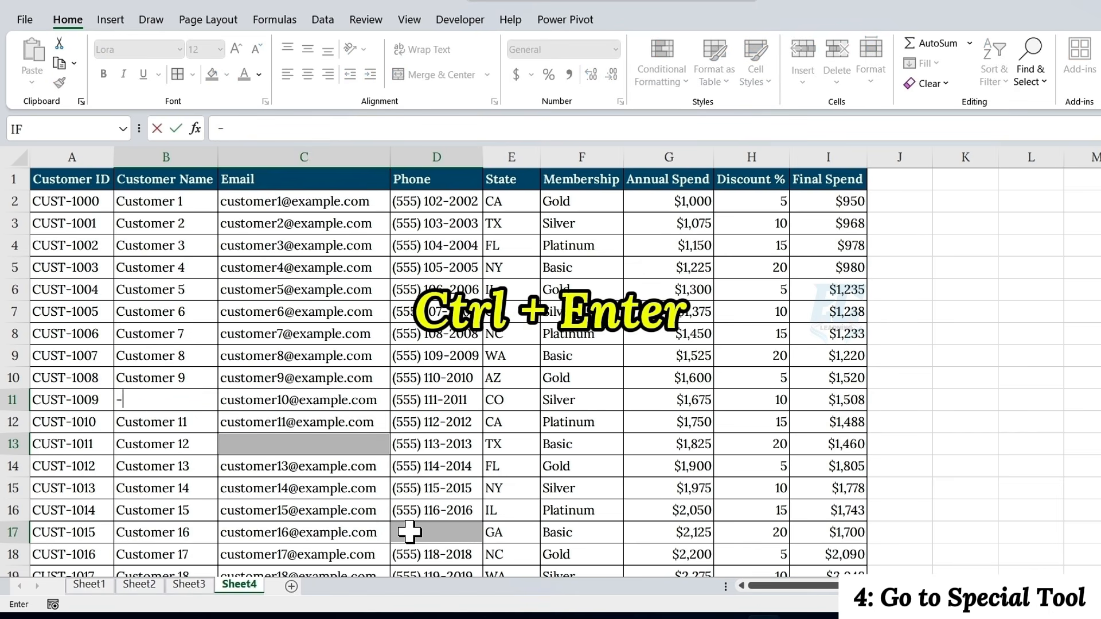
{"action": "key", "text": "ctrl+Return"}
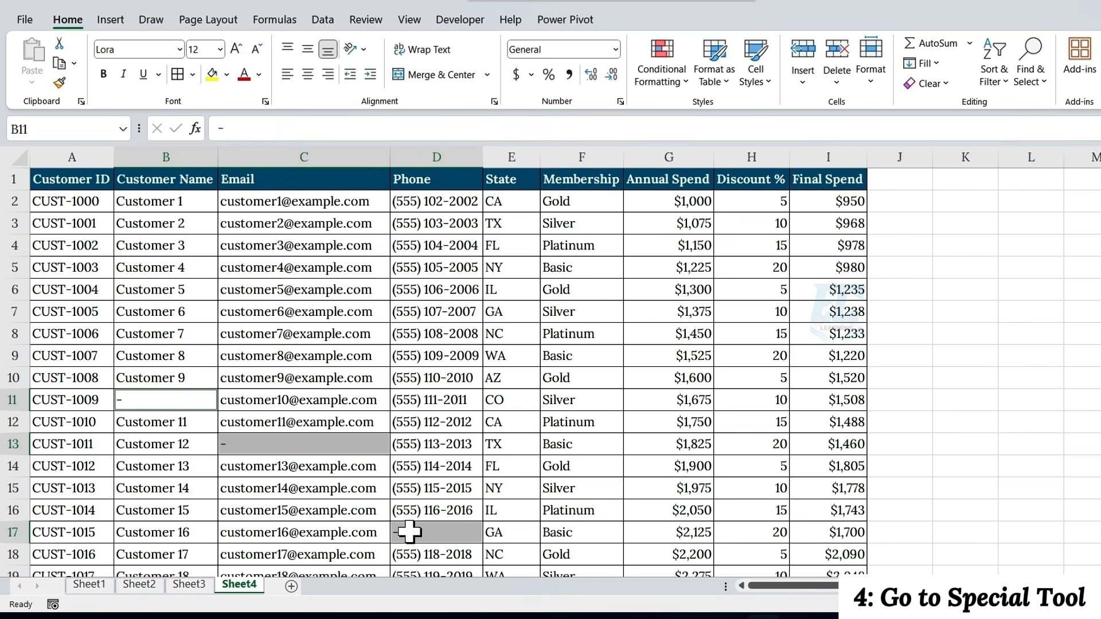
{"action": "left_click", "coordinate": [442, 532]}
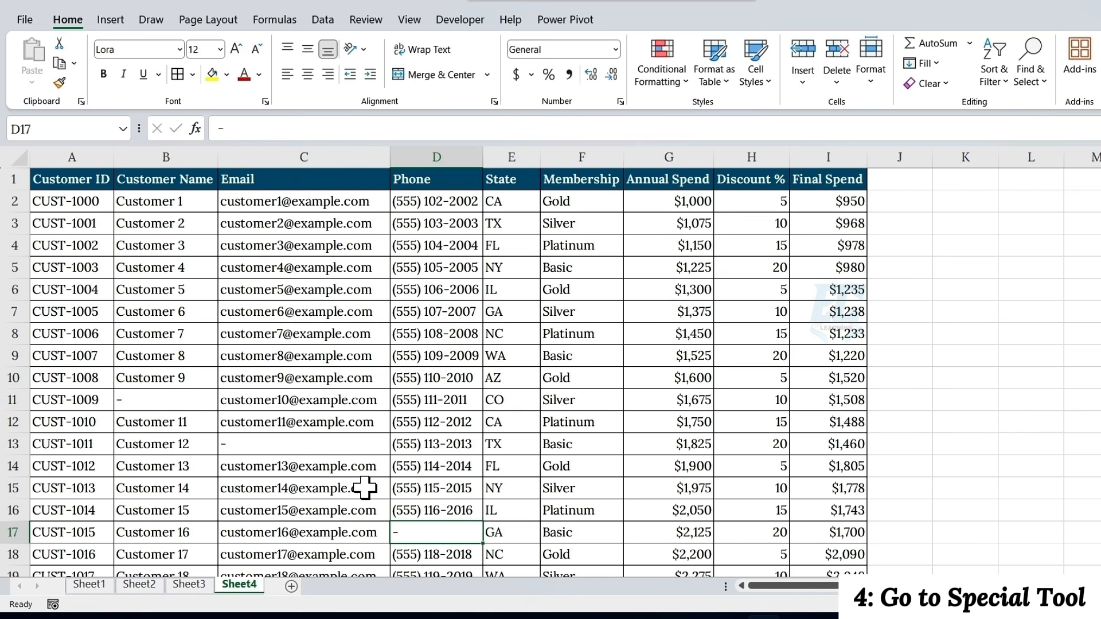
{"action": "left_click", "coordinate": [303, 443]}
{"action": "left_click", "coordinate": [156, 399]}
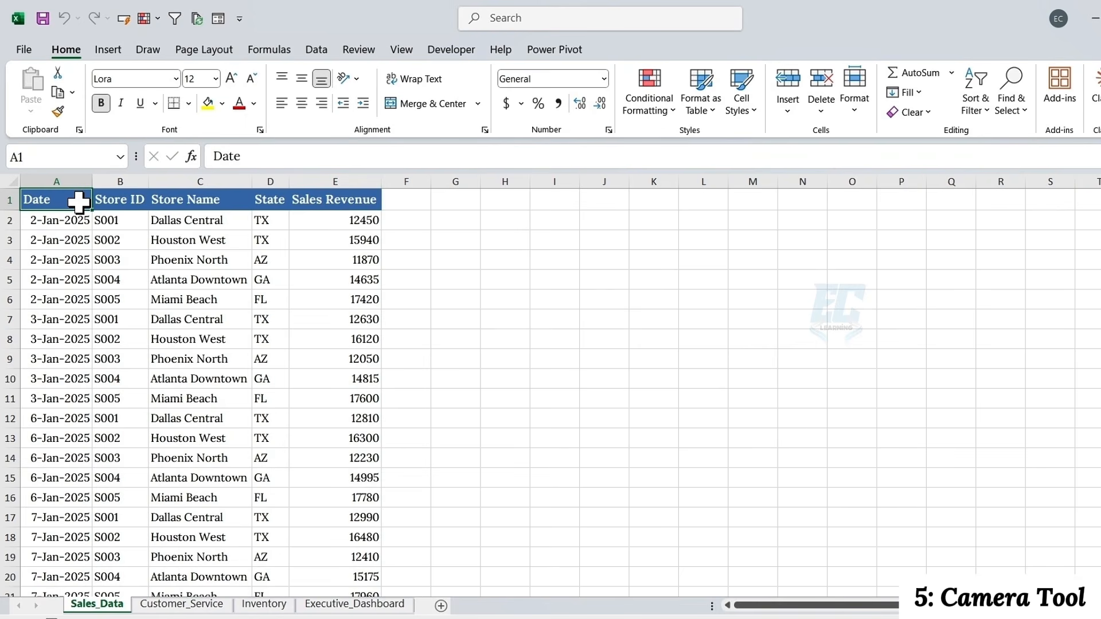
Look over the Customer_Service, Inventory and Executive_Dashboard sheets of the store sales workbook
{"action": "left_click", "coordinate": [189, 603]}
{"action": "left_click", "coordinate": [261, 604]}
{"action": "left_click", "coordinate": [335, 603]}
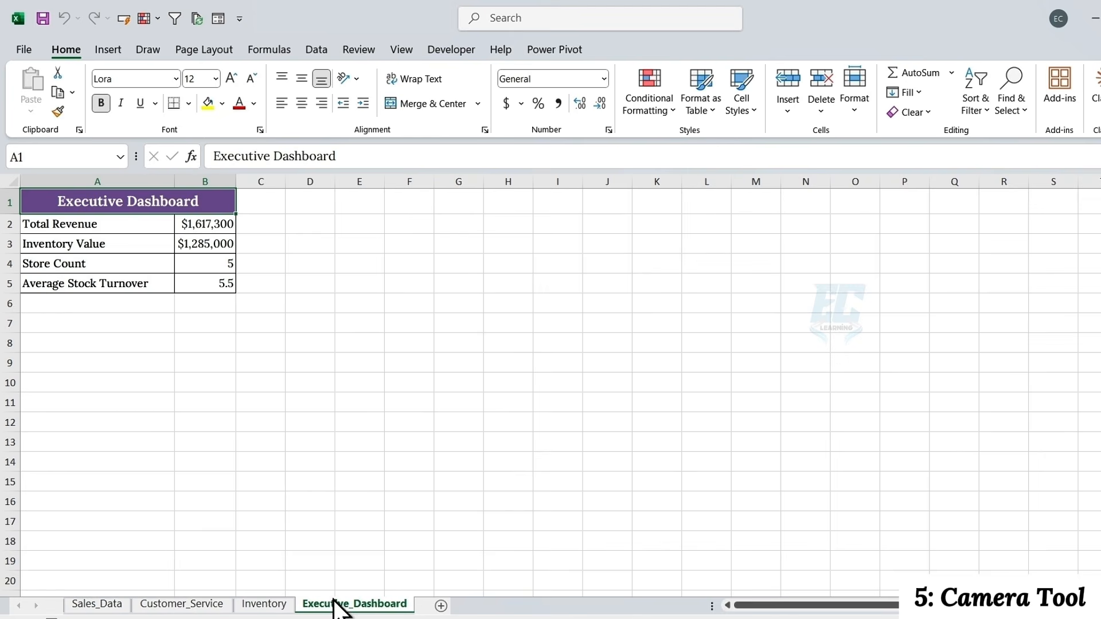
{"action": "left_click_drag", "start_coordinate": [81, 201], "coordinate": [189, 279]}
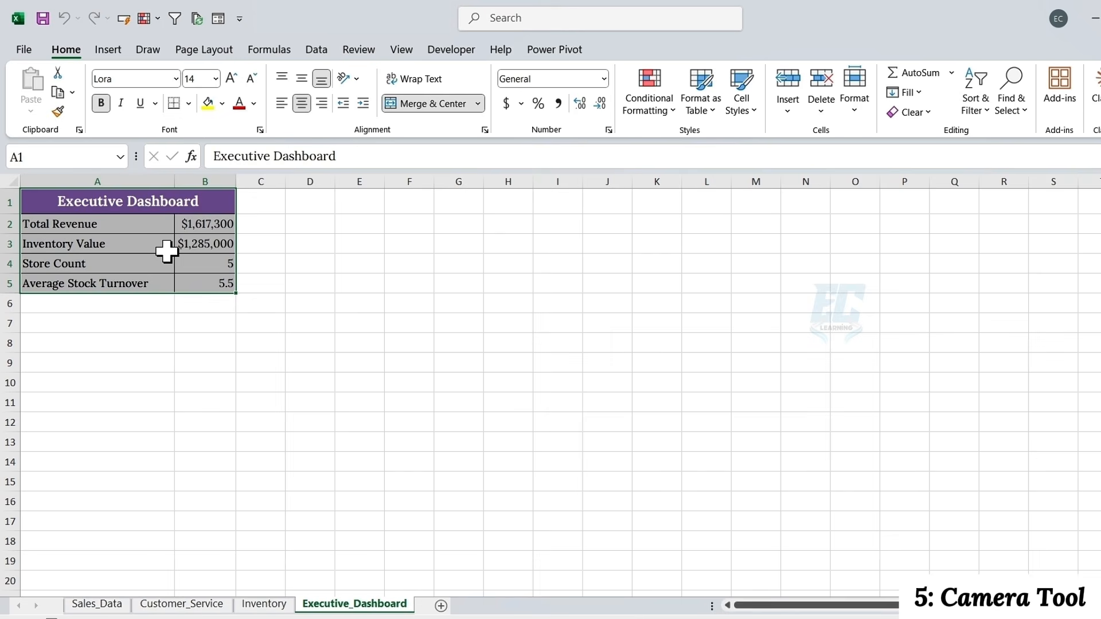
{"action": "left_click", "coordinate": [93, 205]}
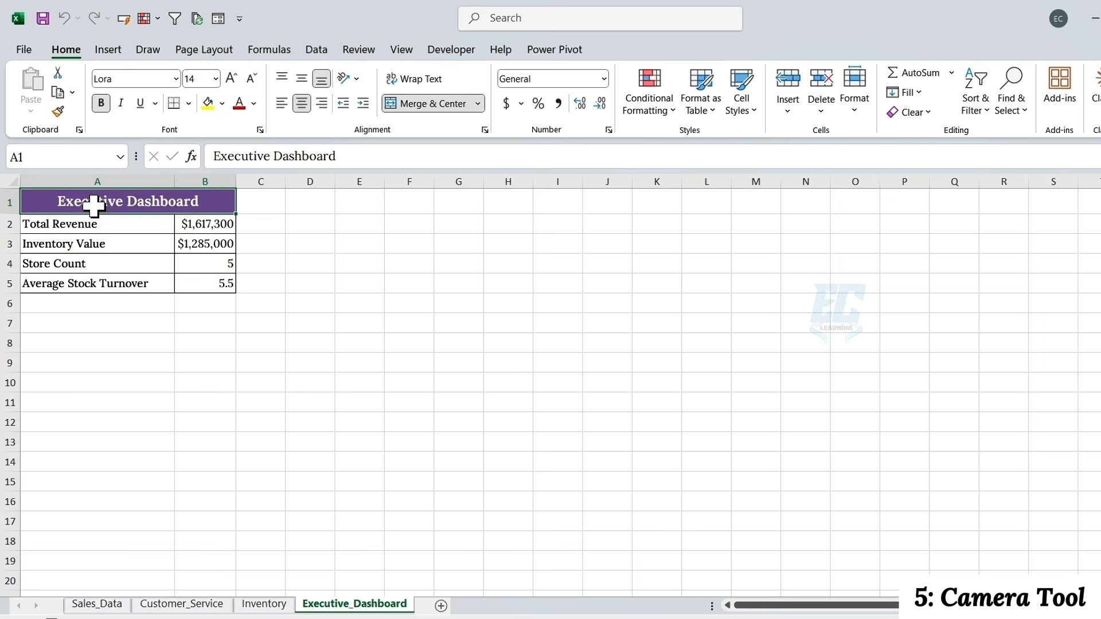
Add the Camera command from All Commands to the Quick Access Toolbar
{"action": "left_click", "coordinate": [239, 18]}
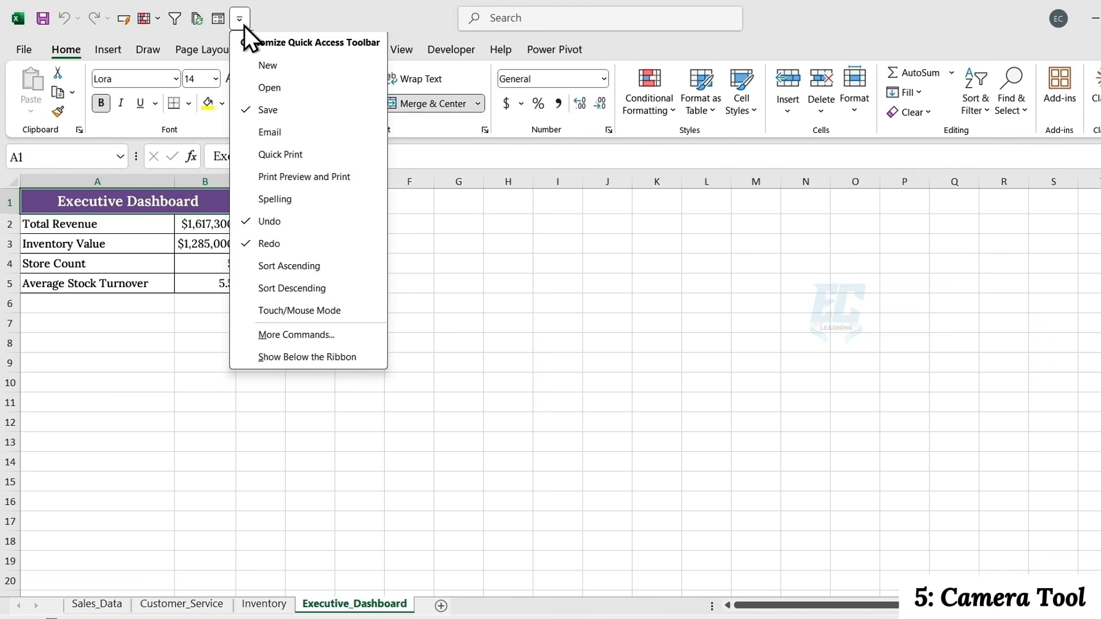
{"action": "left_click", "coordinate": [285, 336]}
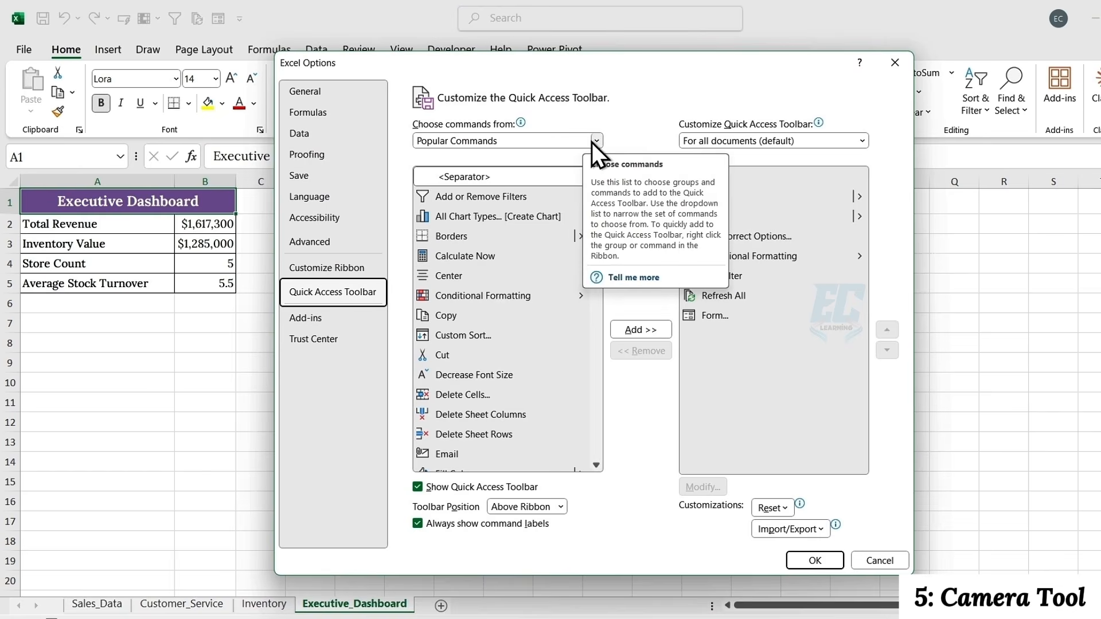
{"action": "left_click", "coordinate": [594, 141]}
{"action": "left_click", "coordinate": [551, 156]}
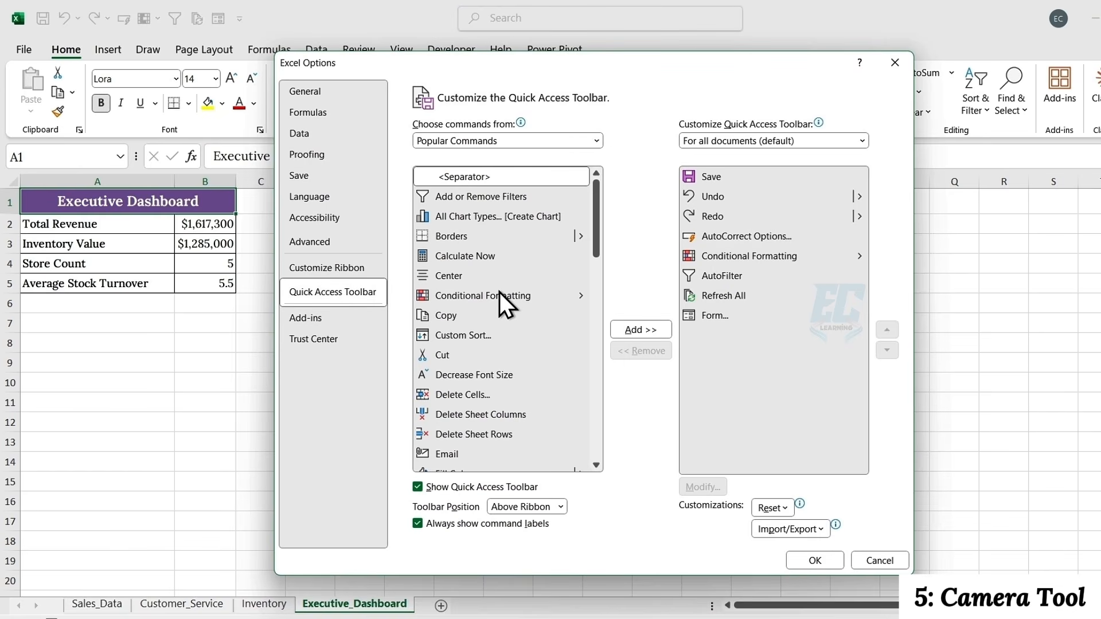
{"action": "scroll", "coordinate": [539, 297], "scroll_direction": "down", "scroll_amount": 20}
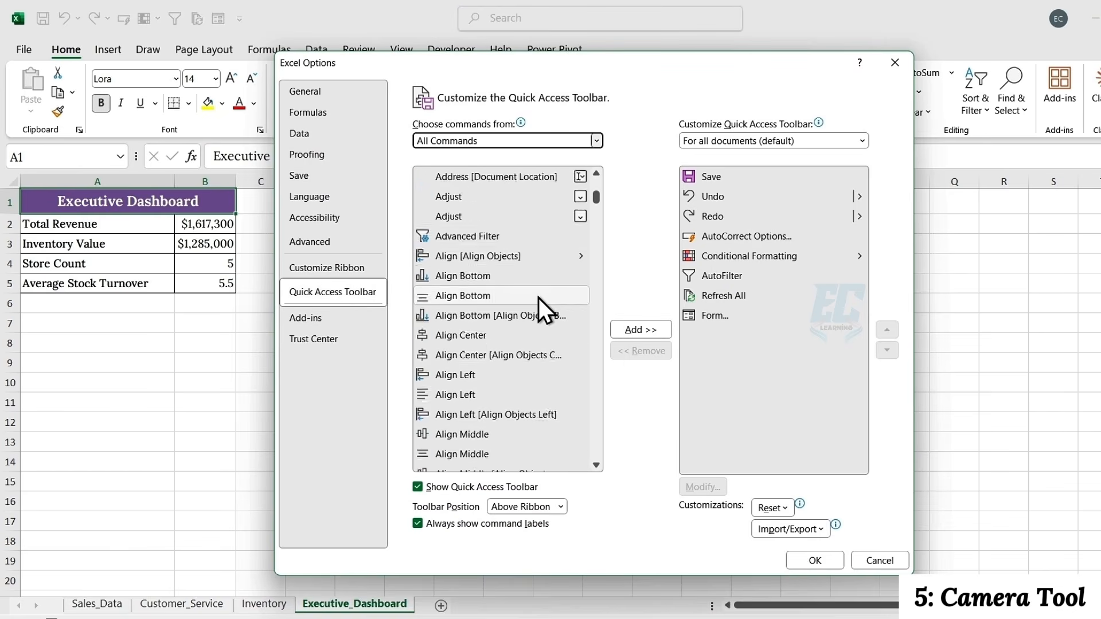
{"action": "scroll", "coordinate": [538, 298], "scroll_direction": "down", "scroll_amount": 20}
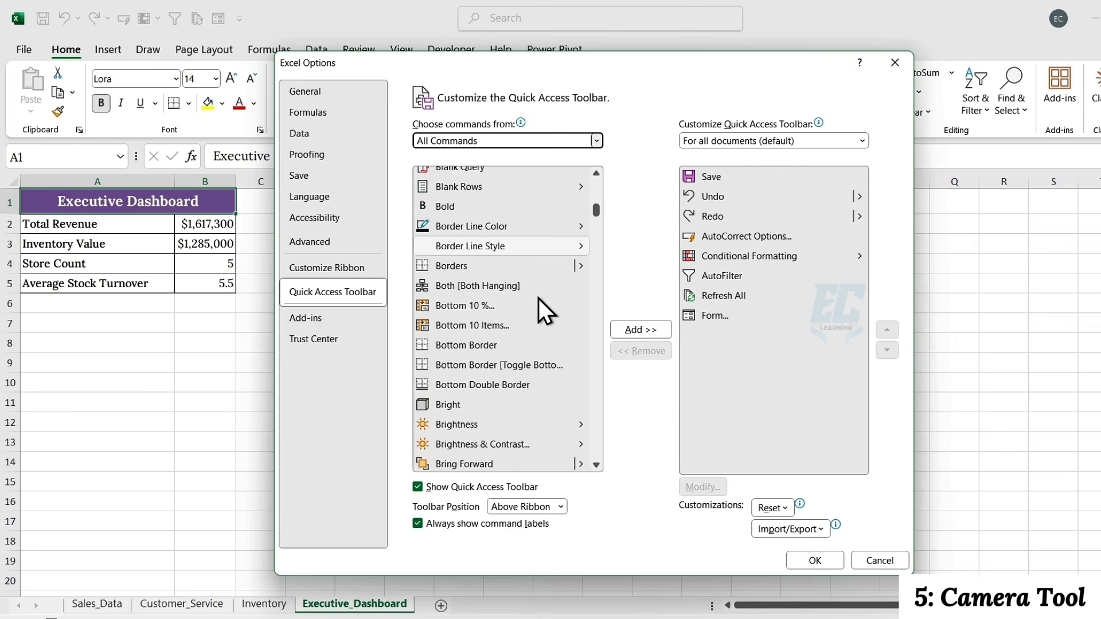
{"action": "scroll", "coordinate": [538, 298], "scroll_direction": "down", "scroll_amount": 8}
{"action": "left_click", "coordinate": [453, 436]}
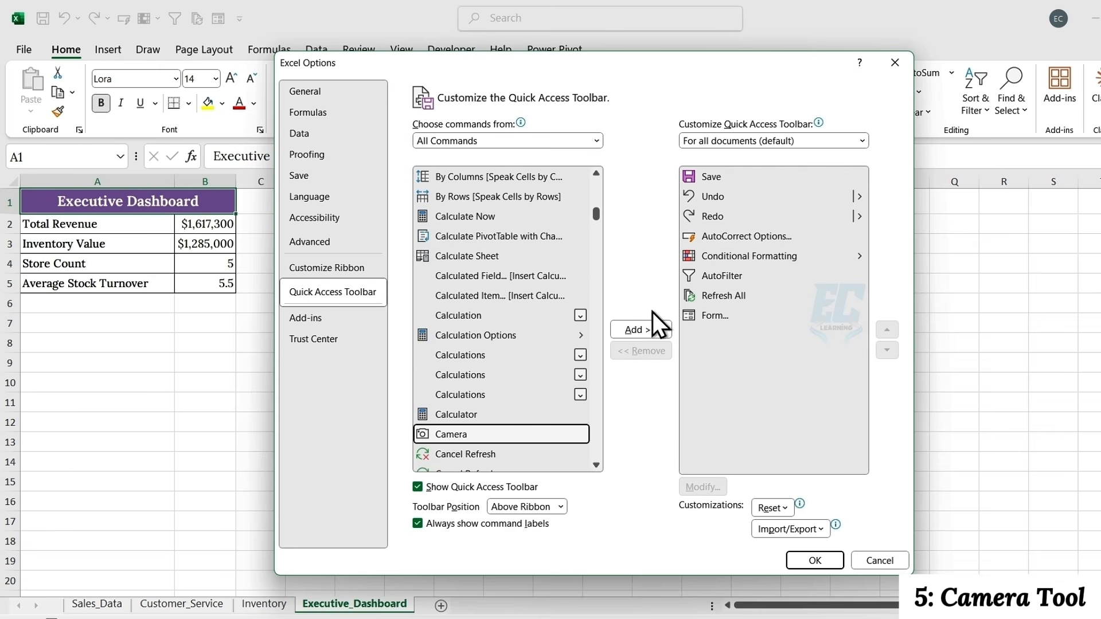
{"action": "left_click", "coordinate": [654, 330]}
{"action": "left_click", "coordinate": [800, 559]}
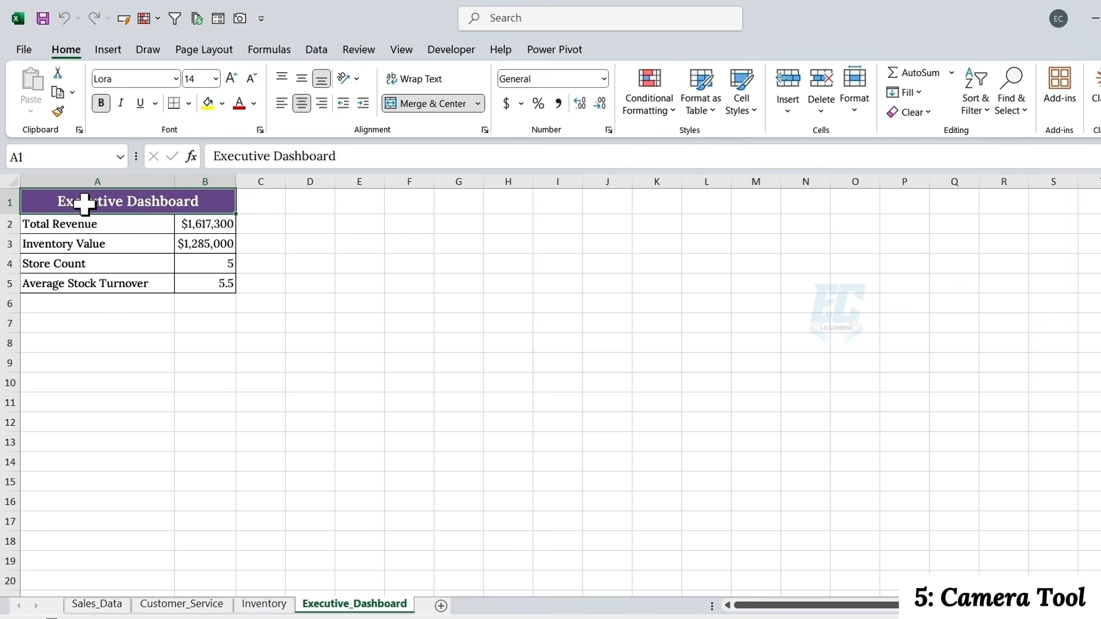
Capture A1:B5 of Executive_Dashboard with the Camera tool and place the linked picture beside the table on Sales_Data, around columns I to M
{"action": "left_click_drag", "start_coordinate": [81, 201], "coordinate": [192, 279]}
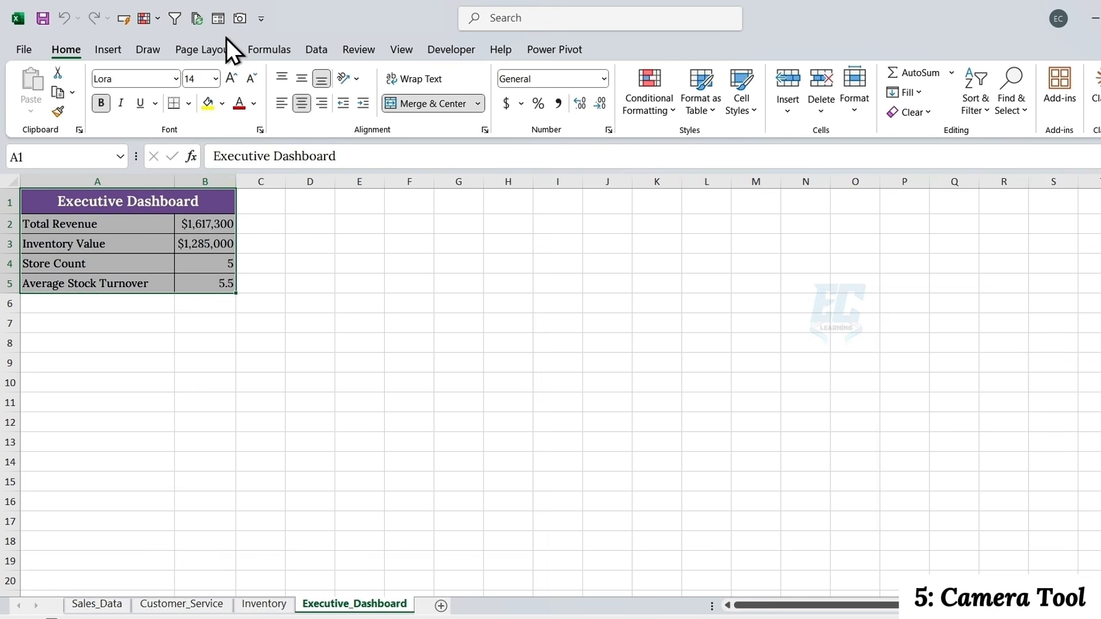
{"action": "left_click", "coordinate": [238, 24]}
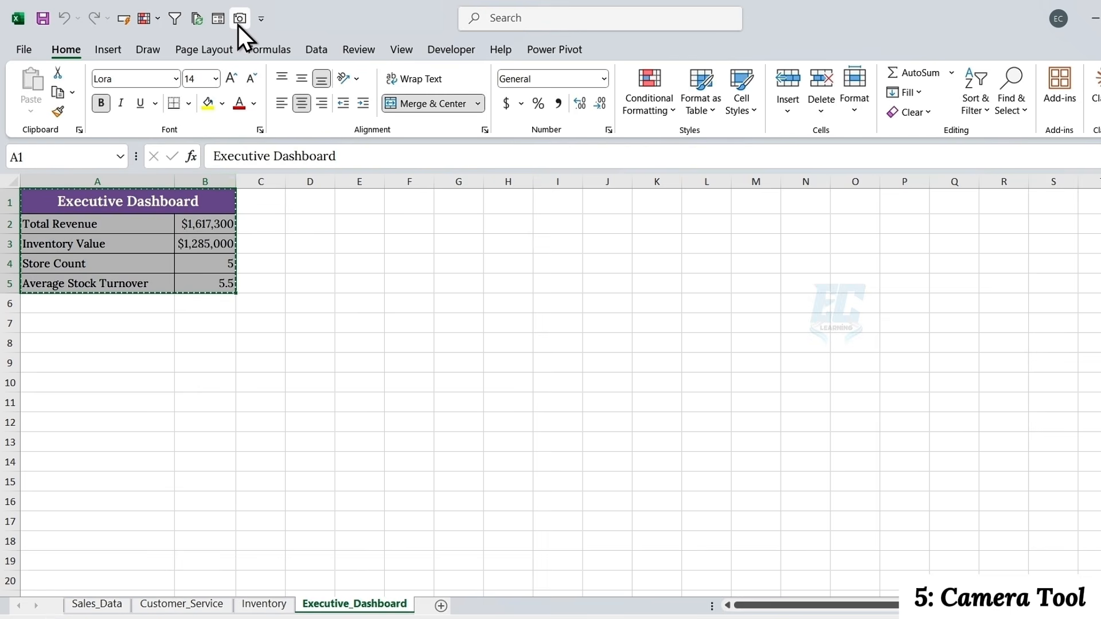
{"action": "left_click", "coordinate": [102, 604]}
{"action": "left_click", "coordinate": [552, 255]}
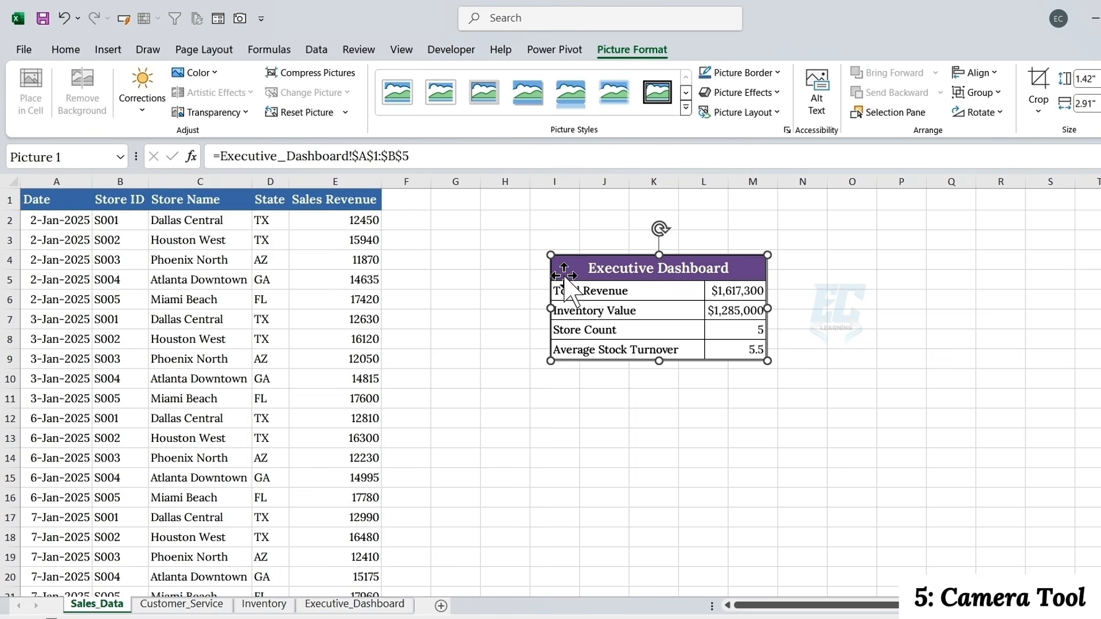
{"action": "left_click_drag", "start_coordinate": [551, 265], "coordinate": [545, 262]}
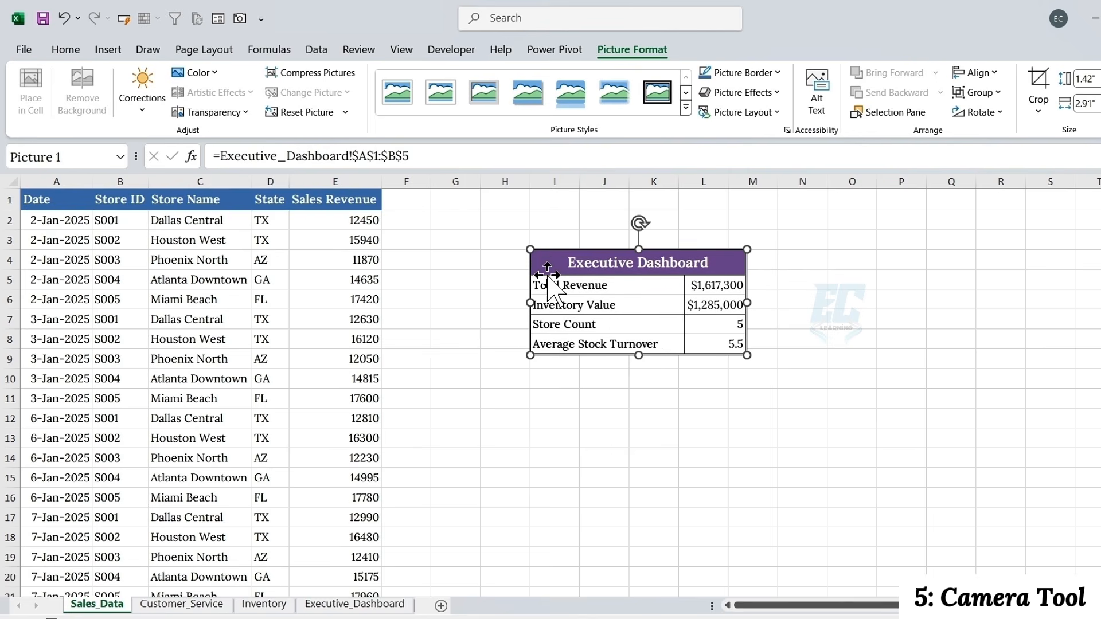
Set the Sales Revenue of Dallas Central for 2-Jan-2025 in cell E2 to 15500
{"action": "left_click", "coordinate": [344, 217]}
{"action": "type", "text": "15500"}
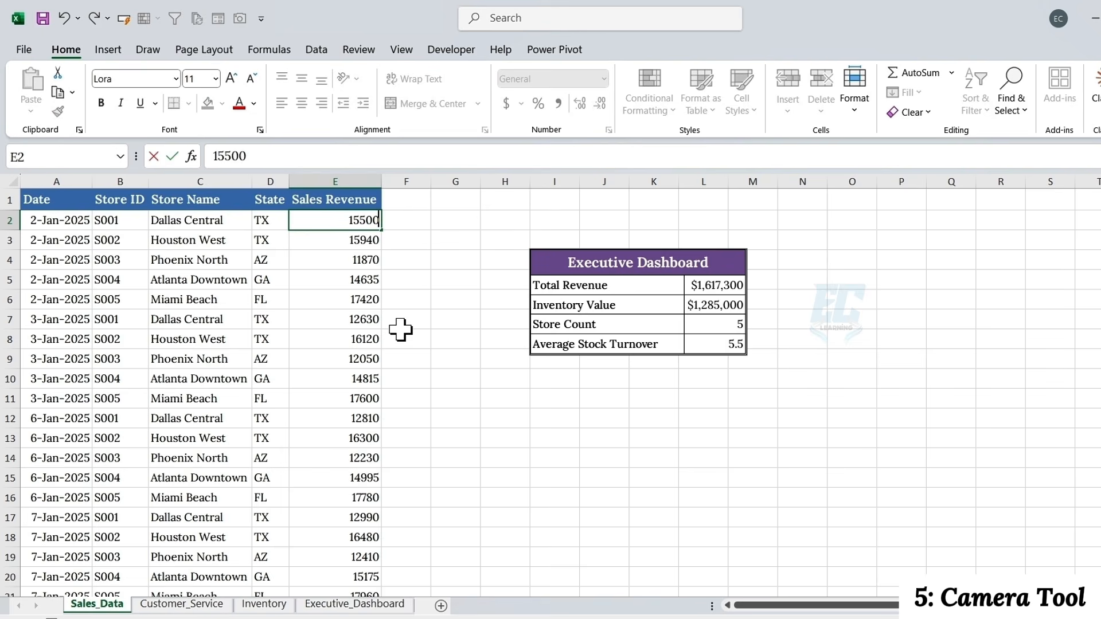
{"action": "key", "text": "Return"}
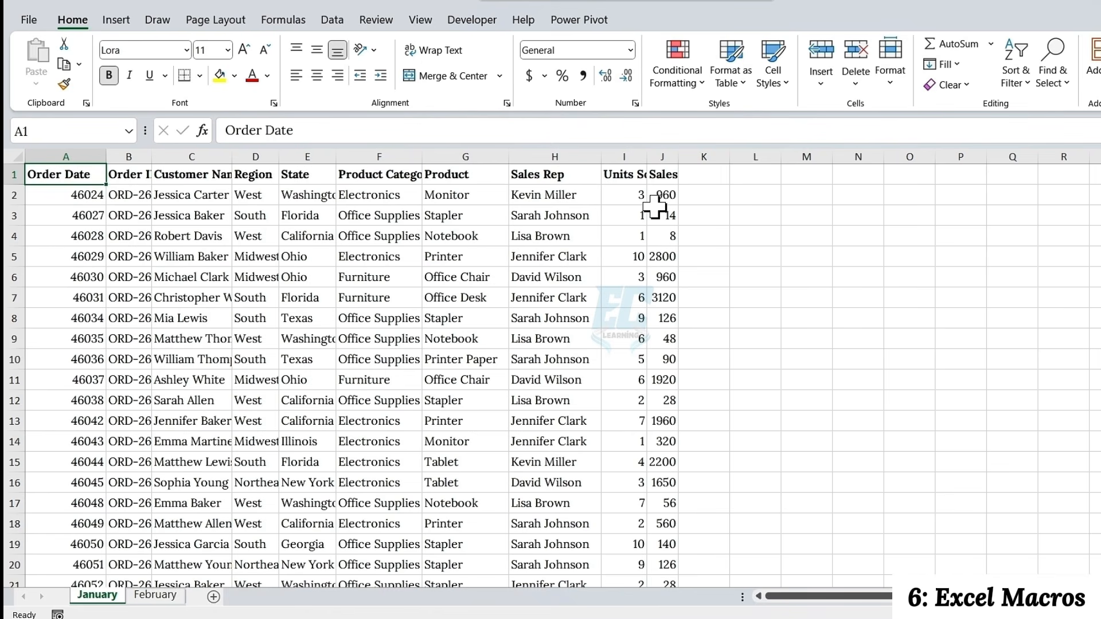
Switch to the workbook with the January sheet and examine its Sales values, column widths and Order Date values
{"action": "left_click_drag", "start_coordinate": [659, 195], "coordinate": [661, 562]}
{"action": "left_click_drag", "start_coordinate": [66, 156], "coordinate": [659, 160]}
{"action": "left_click_drag", "start_coordinate": [55, 197], "coordinate": [69, 565]}
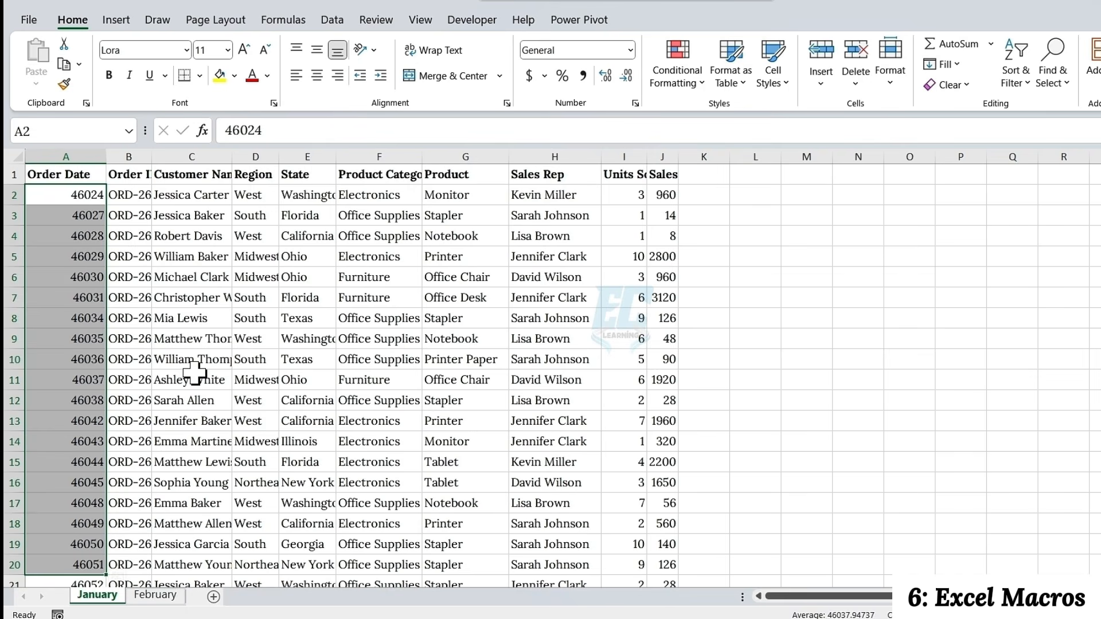
{"action": "left_click", "coordinate": [195, 373]}
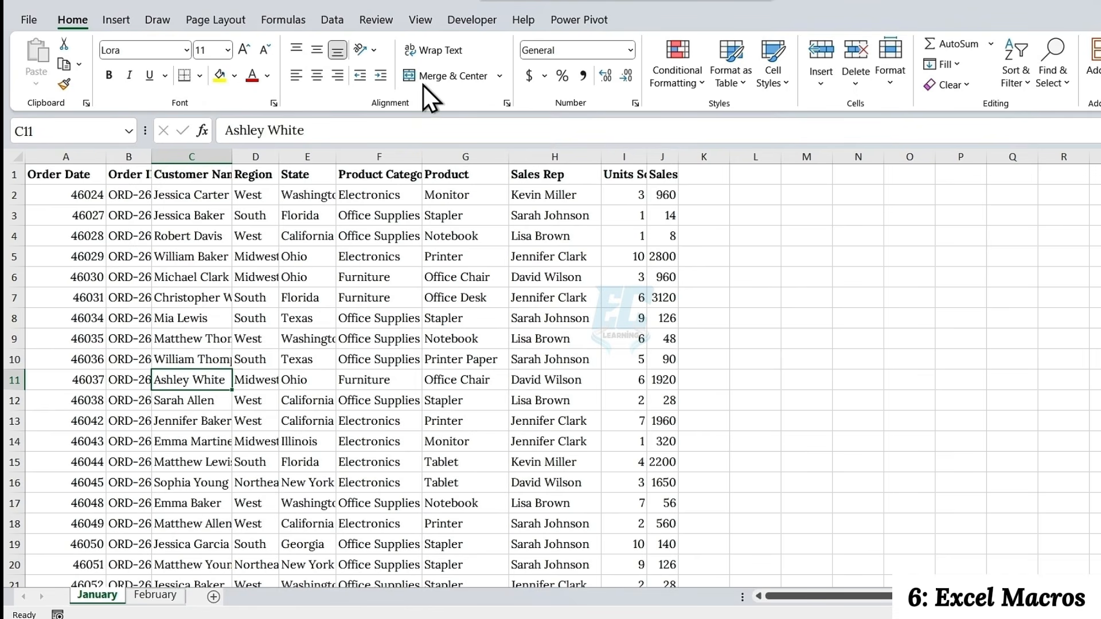
Start recording a macro named Create_Monthly_Report, stored in This Workbook
{"action": "left_click", "coordinate": [471, 20]}
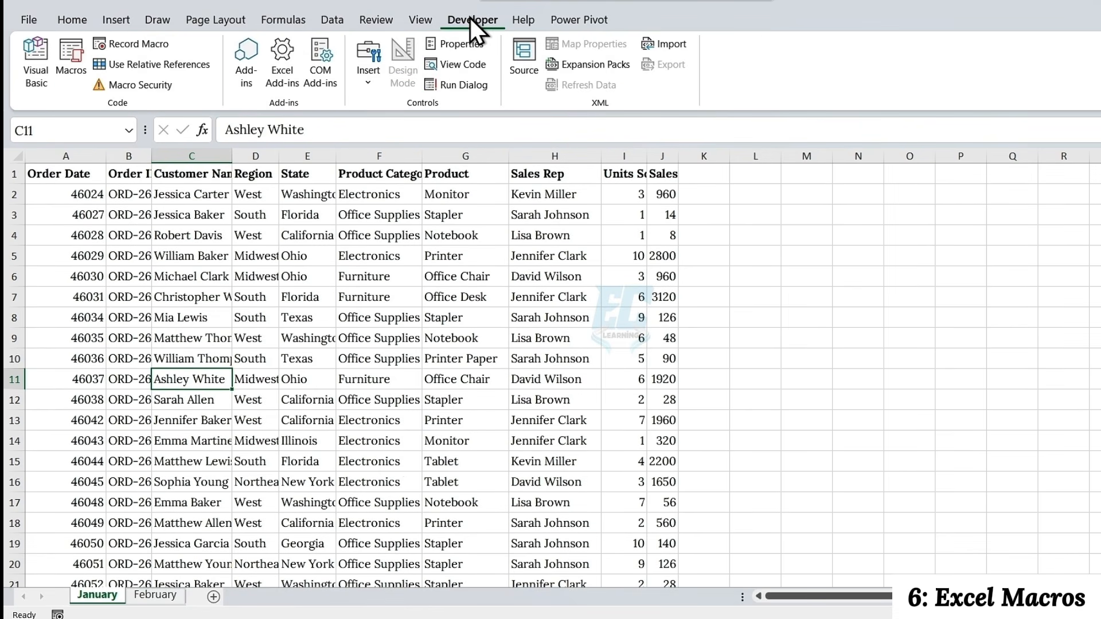
{"action": "left_click", "coordinate": [167, 44]}
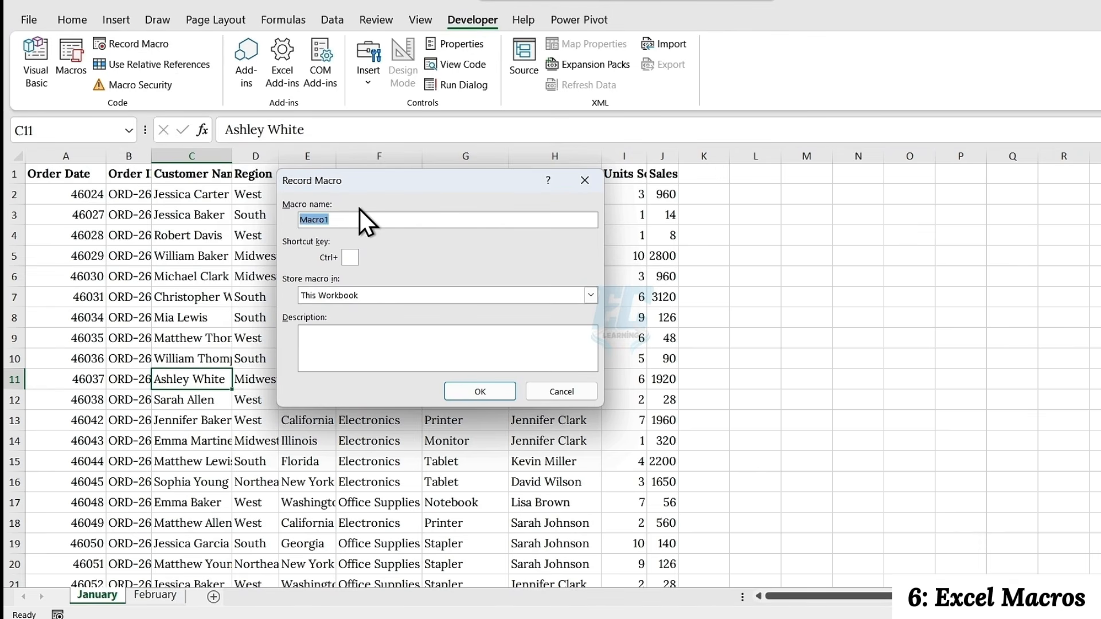
{"action": "type", "text": "Create_Mony"}
{"action": "key", "text": "BackSpace"}
{"action": "type", "text": "thly_Report"}
{"action": "left_click", "coordinate": [462, 390]}
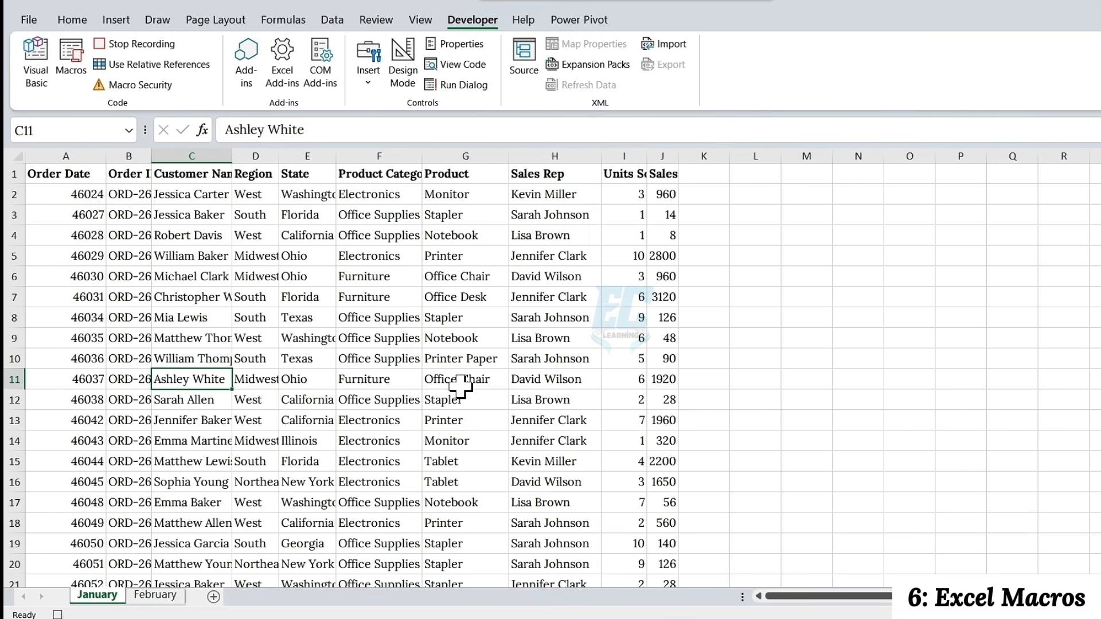
Format all Sales values from J2 down as Currency with the $ symbol and 0 decimal places
{"action": "left_click", "coordinate": [669, 195]}
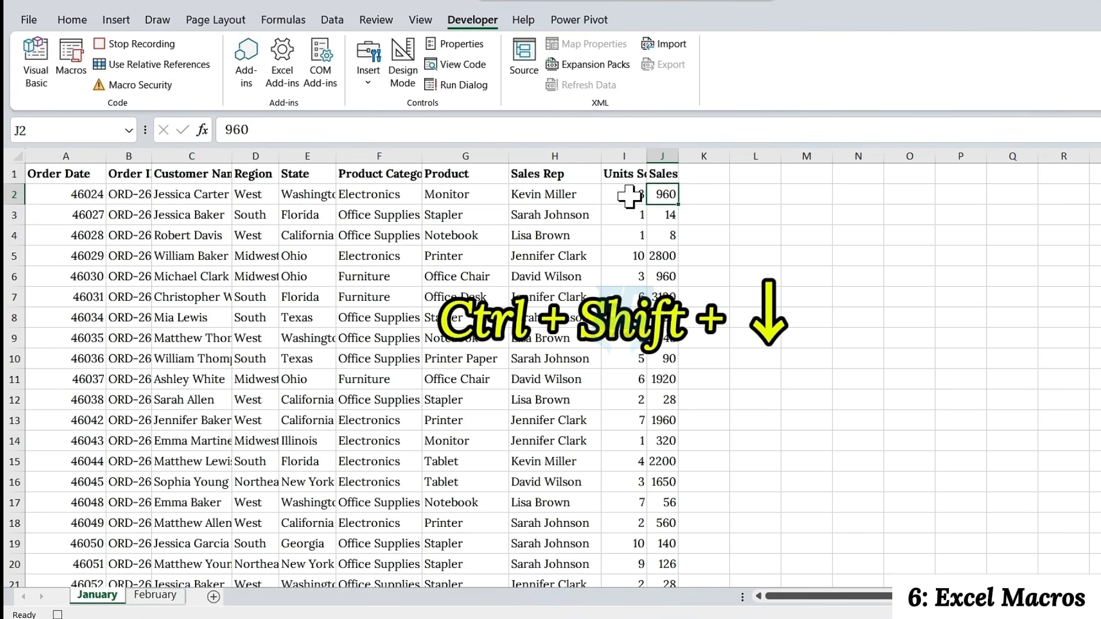
{"action": "key", "text": "ctrl+shift+Down"}
{"action": "right_click", "coordinate": [669, 207]}
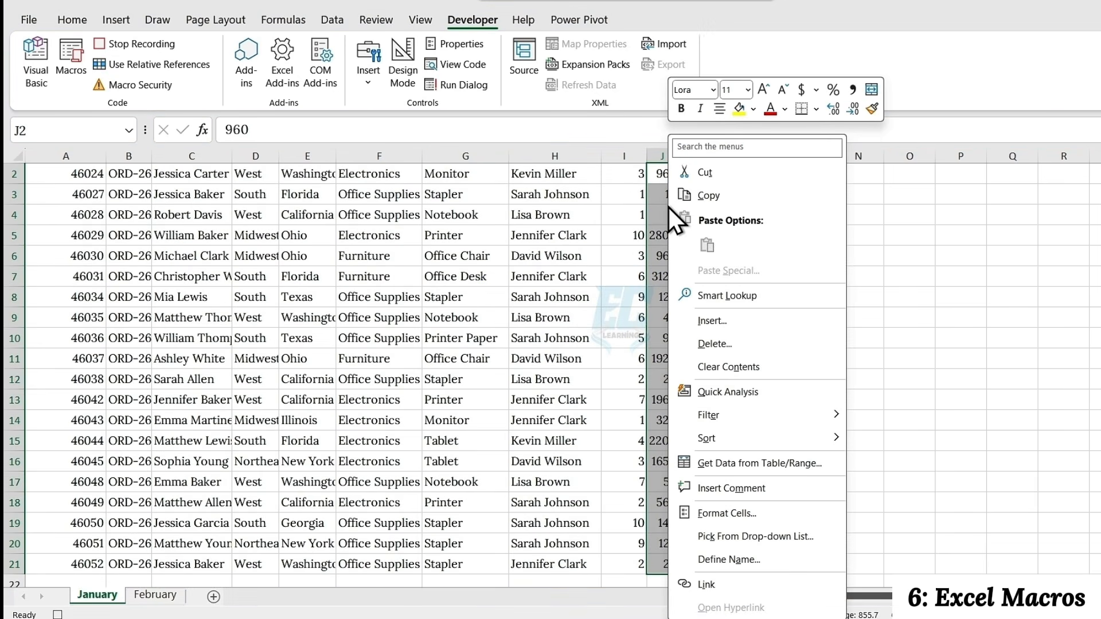
{"action": "left_click", "coordinate": [704, 519]}
{"action": "left_click_drag", "start_coordinate": [665, 410], "coordinate": [355, 164]}
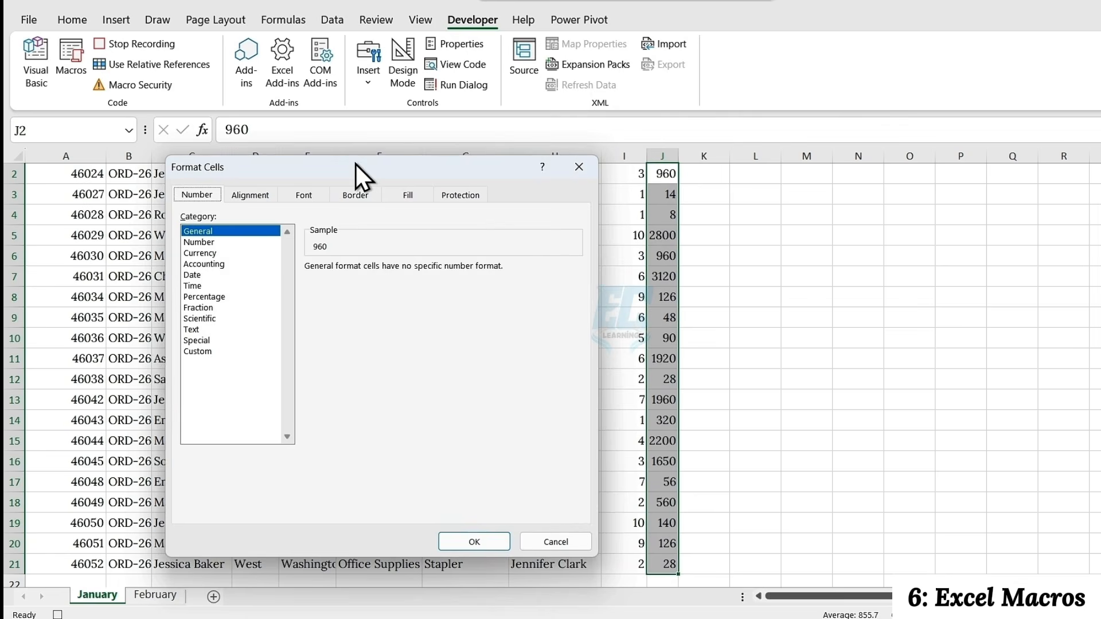
{"action": "left_click", "coordinate": [208, 253]}
{"action": "left_click", "coordinate": [416, 283]}
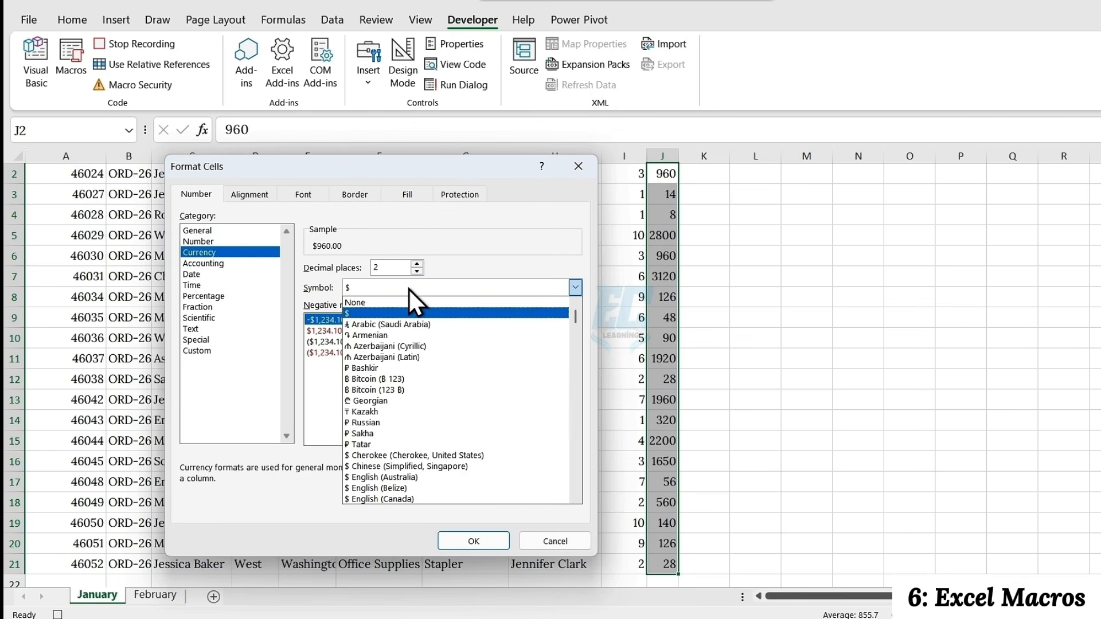
{"action": "left_click", "coordinate": [359, 313]}
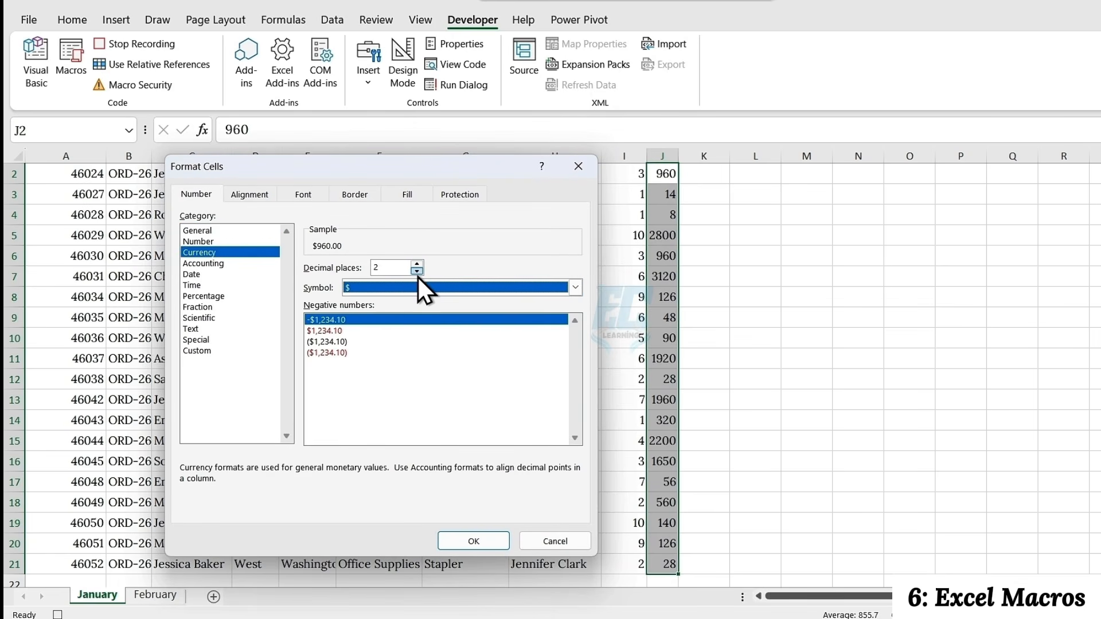
{"action": "left_click", "coordinate": [418, 273]}
{"action": "left_click", "coordinate": [418, 273]}
{"action": "left_click", "coordinate": [483, 545]}
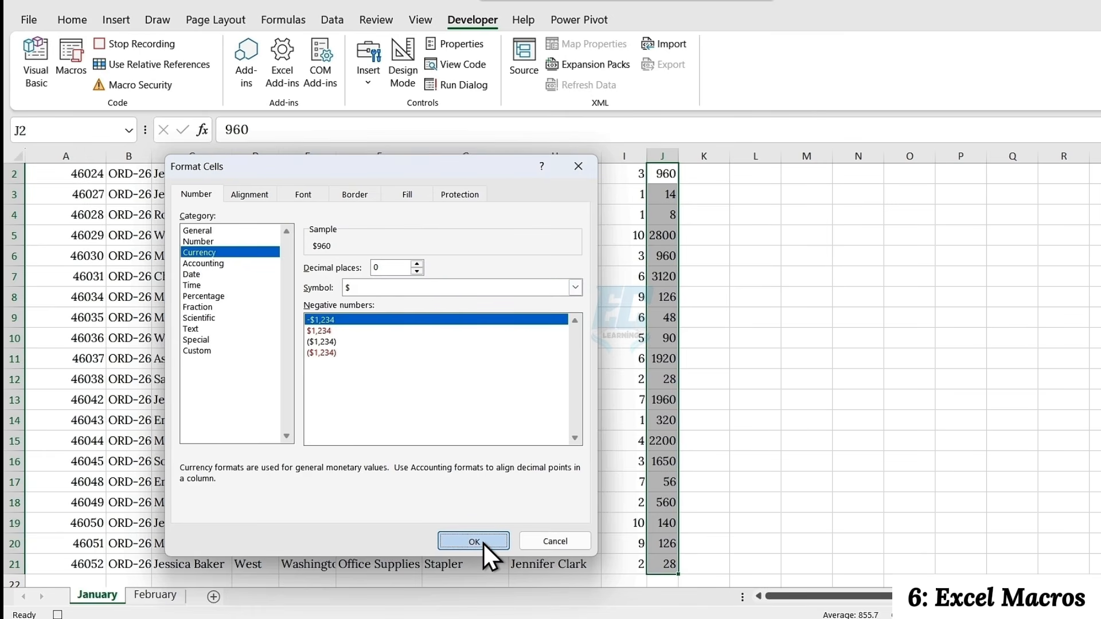
AutoFit the width of all columns on the January sheet
{"action": "scroll", "coordinate": [674, 287], "scroll_direction": "up", "scroll_amount": 1}
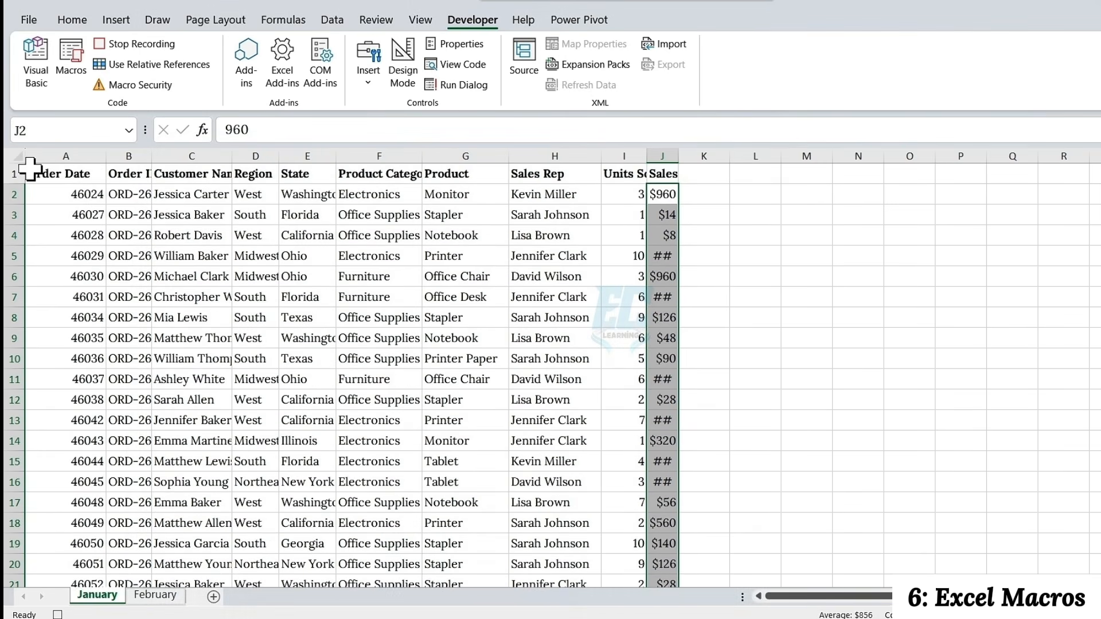
{"action": "left_click", "coordinate": [15, 156]}
{"action": "double_click", "coordinate": [105, 156]}
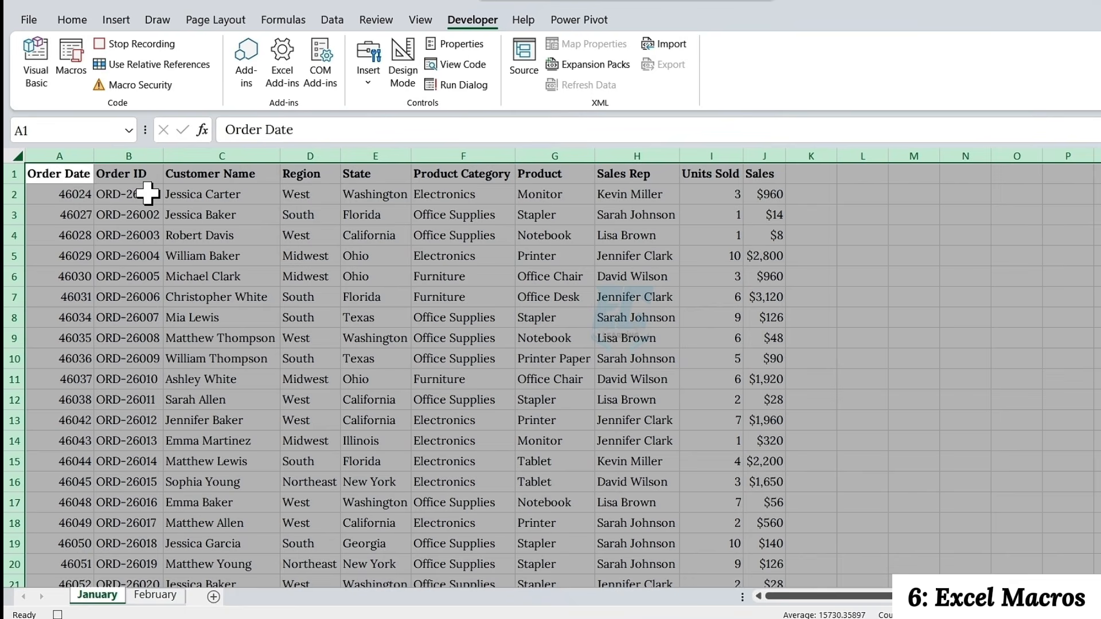
Format all Order Date values from A2 down as dates with day, abbreviated month and four-digit year, like 2-Jan-2026
{"action": "left_click", "coordinate": [80, 193]}
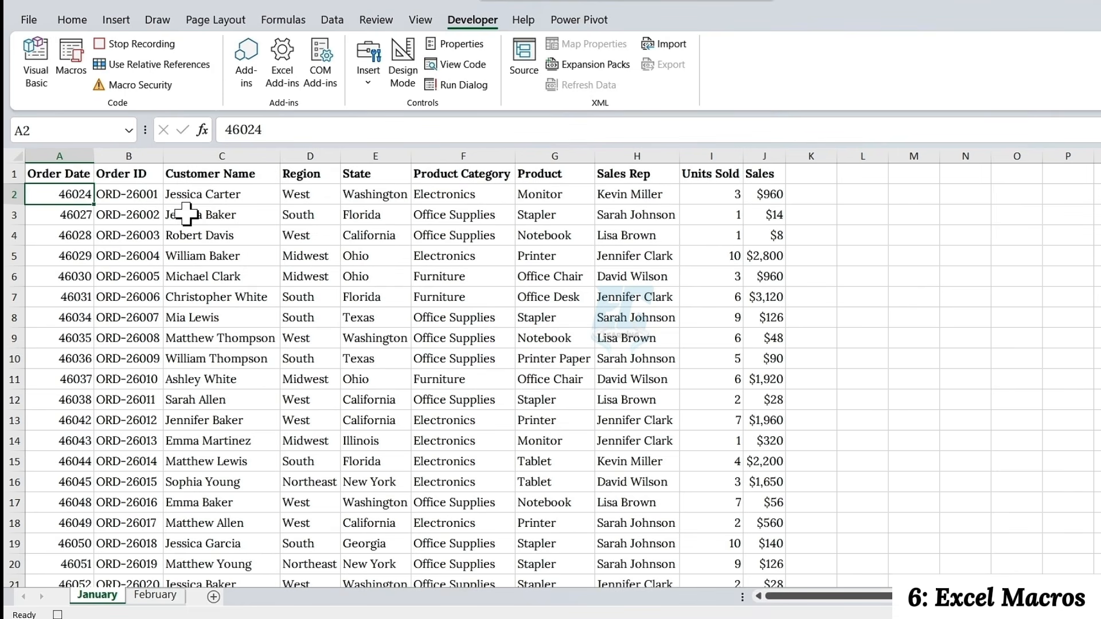
{"action": "key", "text": "ctrl+shift+Down"}
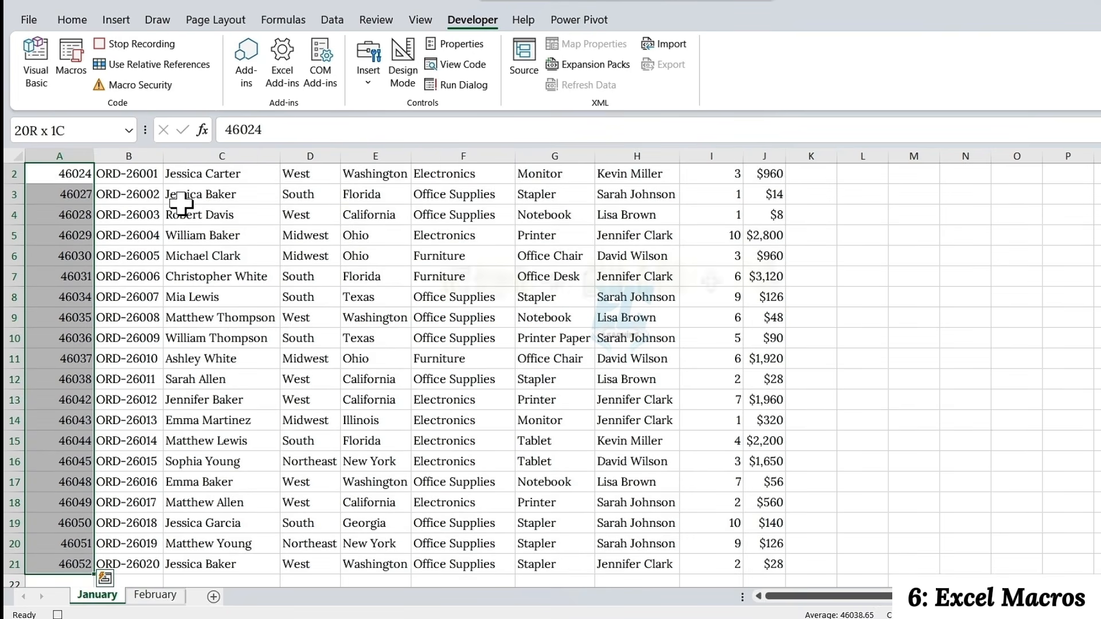
{"action": "right_click", "coordinate": [81, 221]}
{"action": "left_click", "coordinate": [161, 513]}
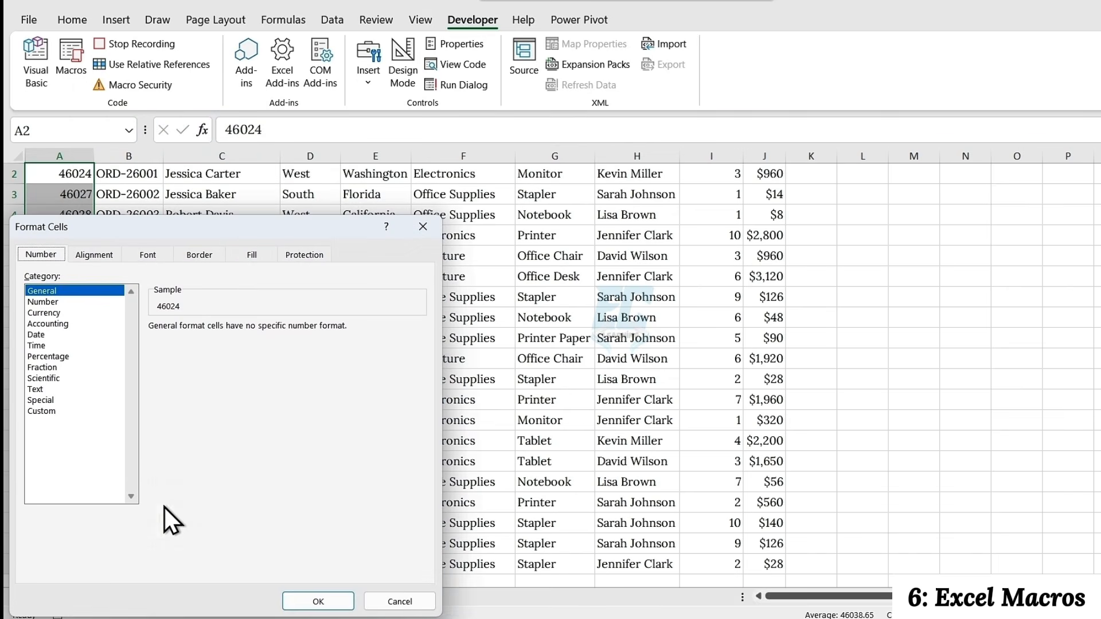
{"action": "left_click", "coordinate": [171, 277]}
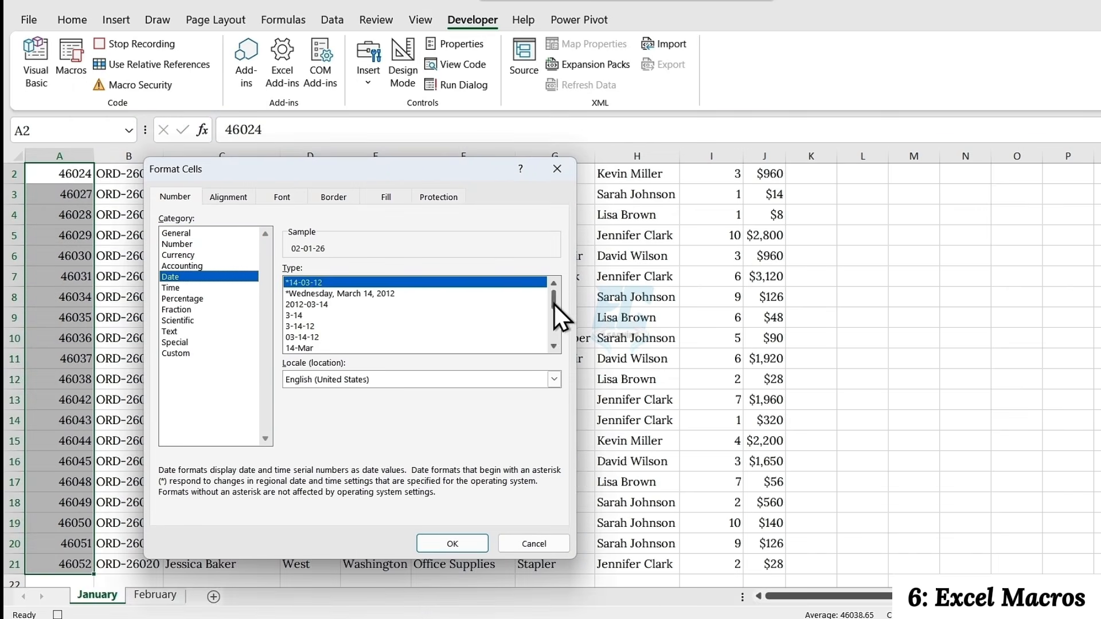
{"action": "scroll", "coordinate": [554, 304], "scroll_direction": "down", "scroll_amount": 3}
{"action": "left_click", "coordinate": [357, 348]}
{"action": "left_click", "coordinate": [453, 544]}
{"action": "scroll", "coordinate": [290, 349], "scroll_direction": "up", "scroll_amount": 1}
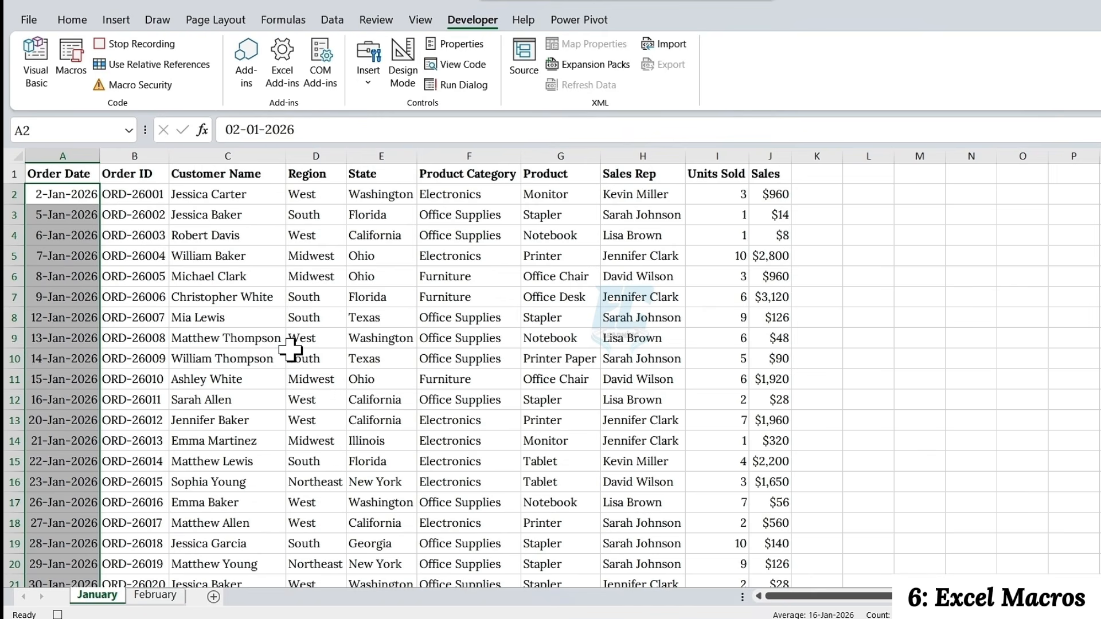
{"action": "left_click", "coordinate": [290, 350]}
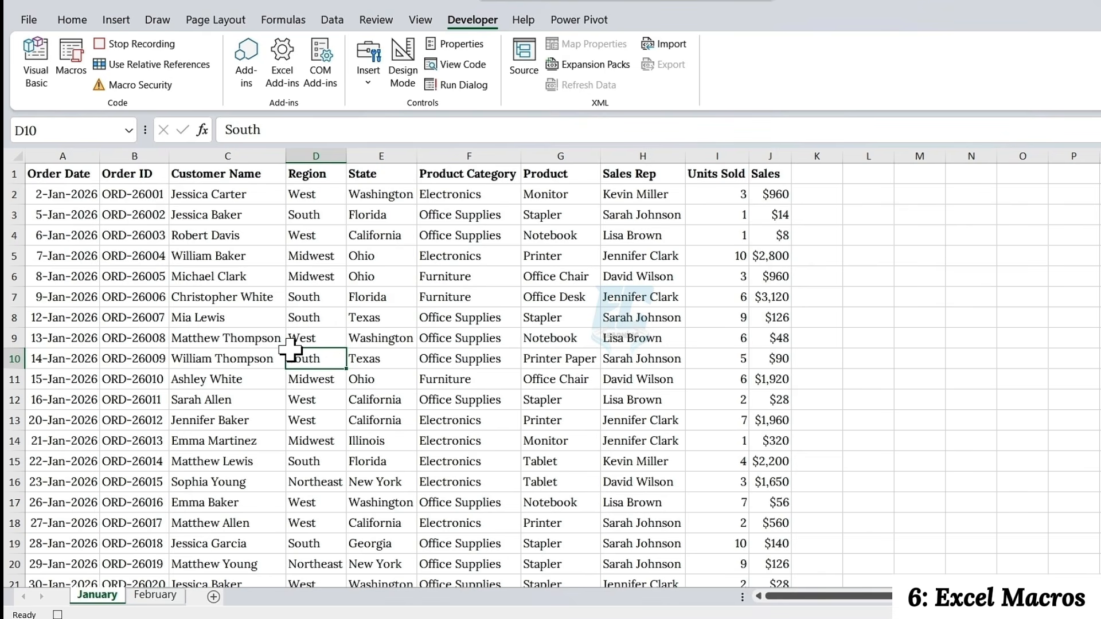
Enter the summary table headers Region in L1 and Total Sales in M1 on the January sheet
{"action": "left_click", "coordinate": [874, 177]}
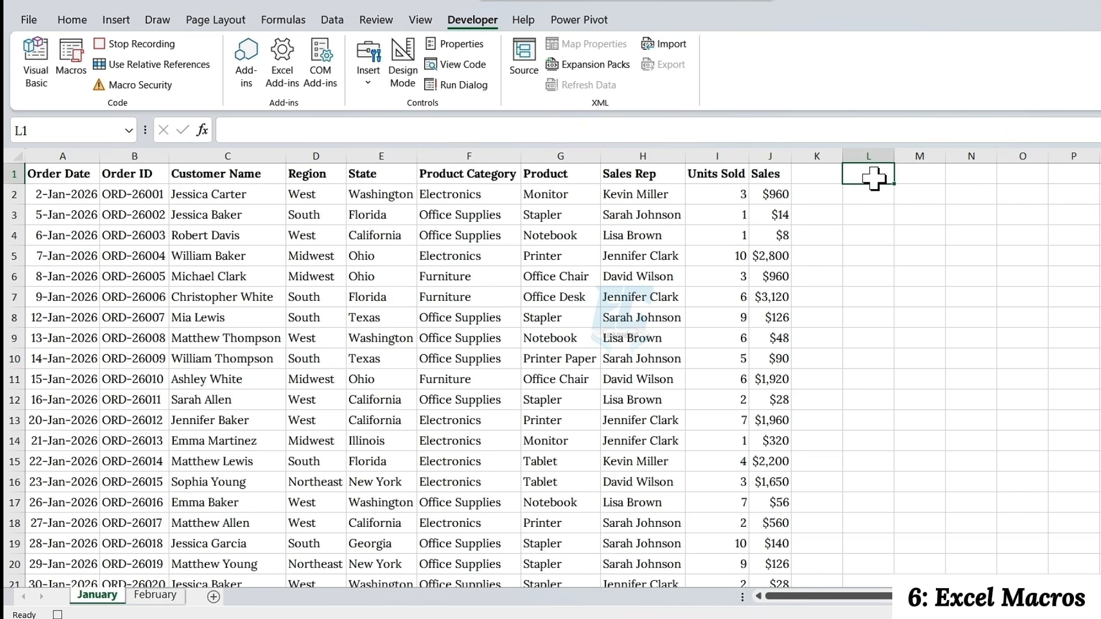
{"action": "type", "text": "Region"}
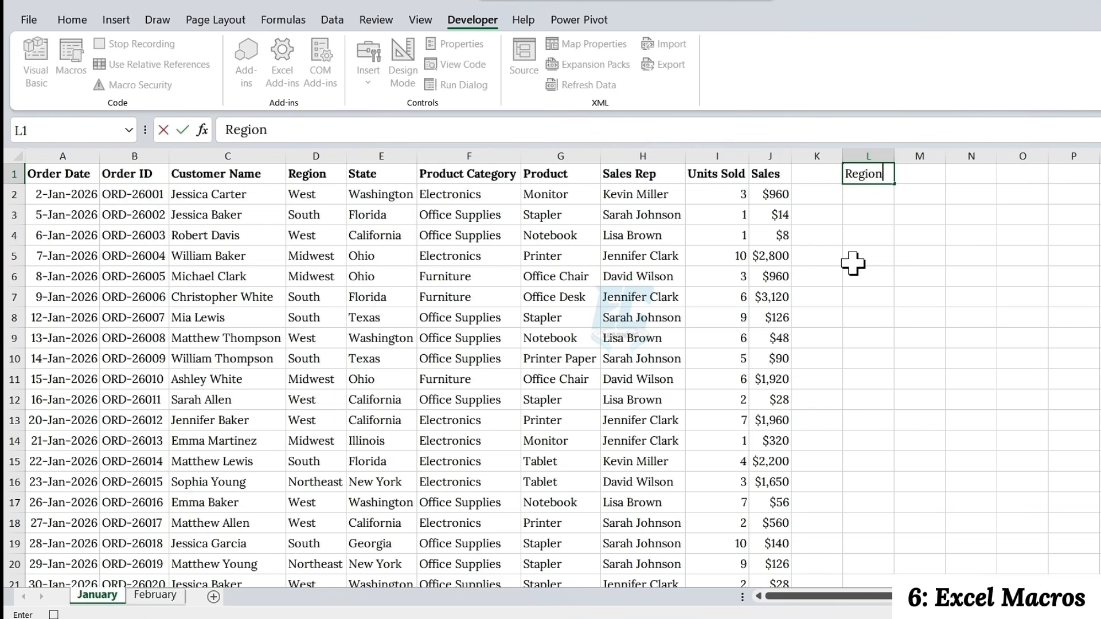
{"action": "key", "text": "Tab"}
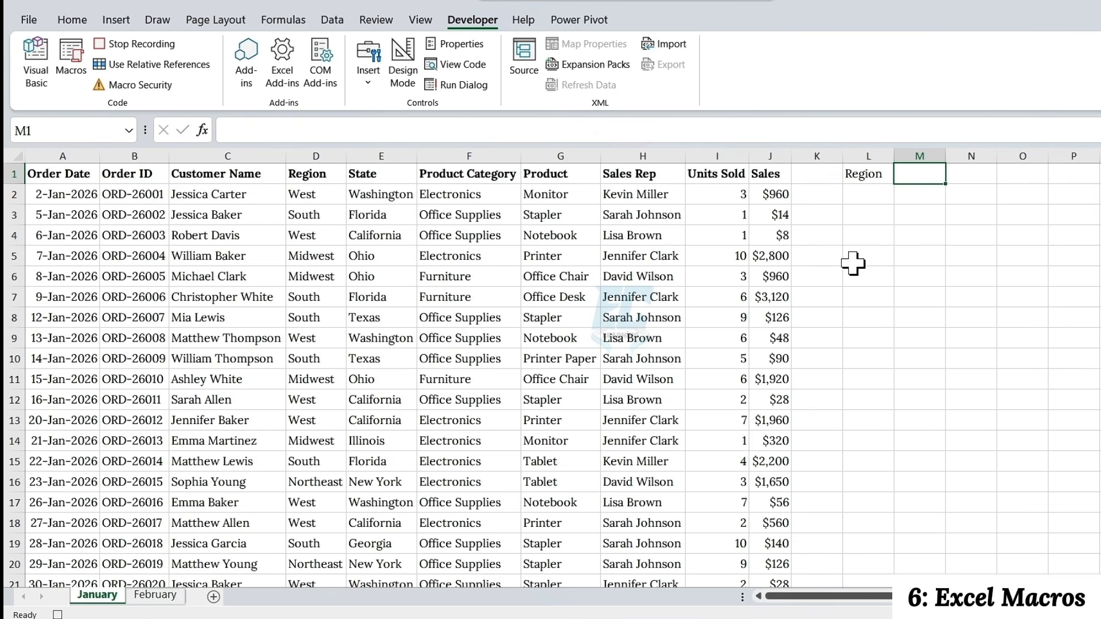
{"action": "type", "text": "Total Sal"}
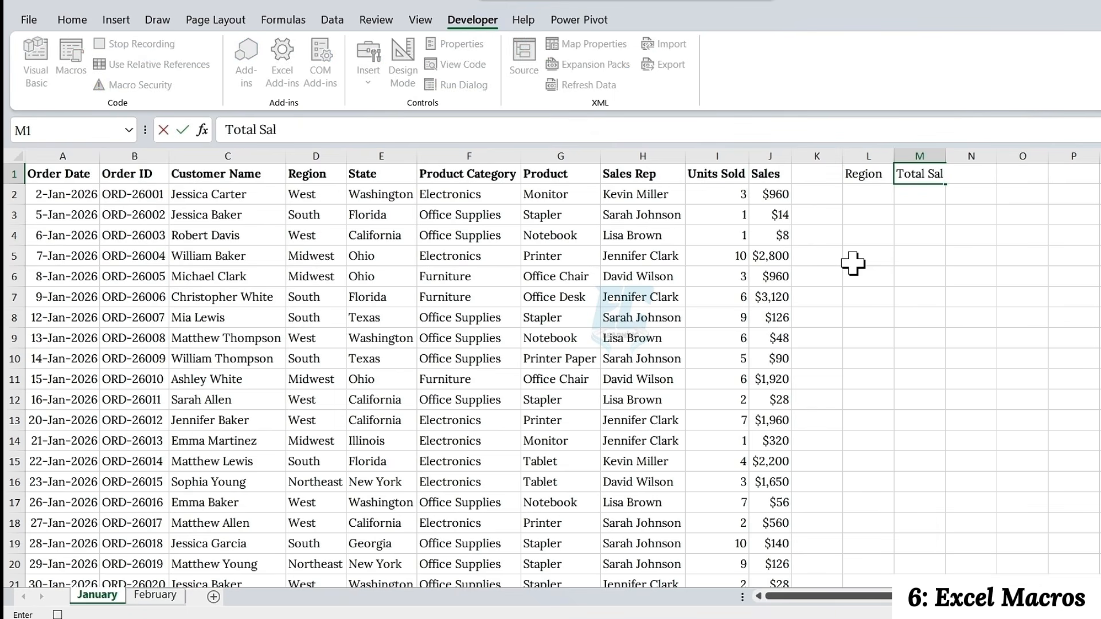
{"action": "type", "text": "es"}
{"action": "key", "text": "Return"}
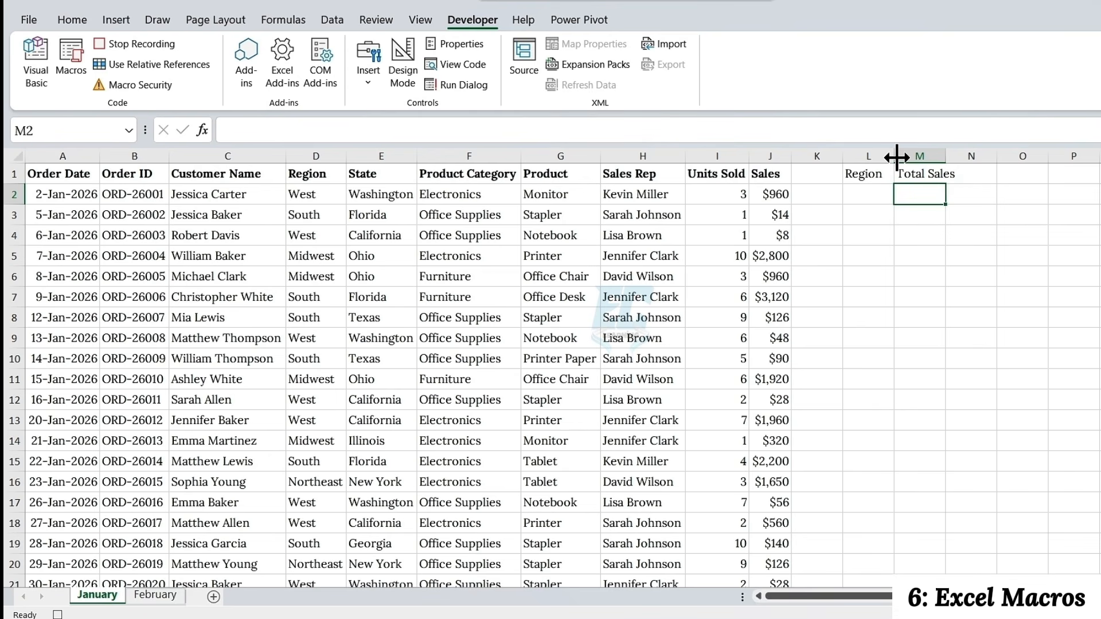
Style headers L1:M1 with the Accent1 cell style in bold 12 pt, and copy that formatting to the data headers A1:J1
{"action": "mouse_move", "coordinate": [896, 156]}
{"action": "left_mouse_down"}
{"action": "mouse_move", "coordinate": [1077, 156]}
{"action": "mouse_move", "coordinate": [895, 174]}
{"action": "left_mouse_up"}
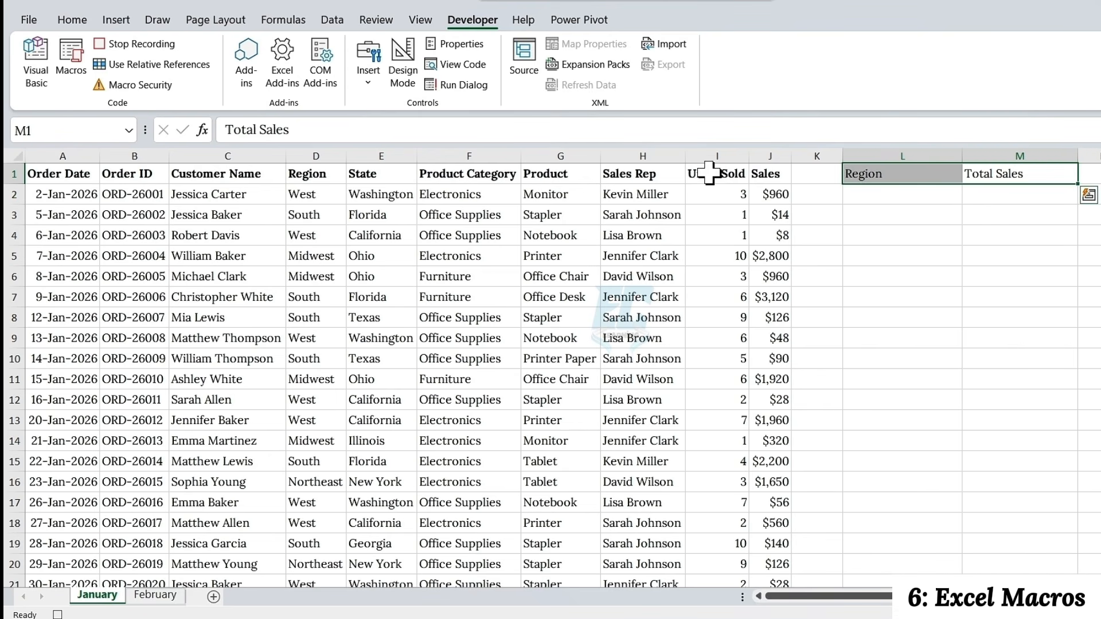
{"action": "left_click", "coordinate": [73, 21]}
{"action": "left_click", "coordinate": [772, 74]}
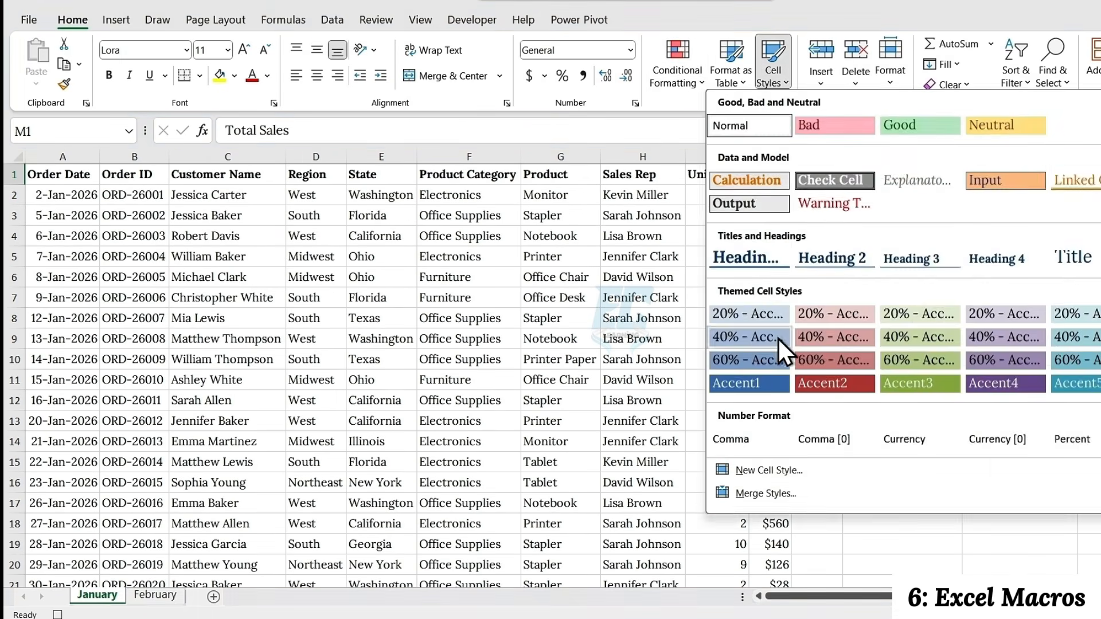
{"action": "left_click", "coordinate": [743, 383]}
{"action": "left_click", "coordinate": [244, 50]}
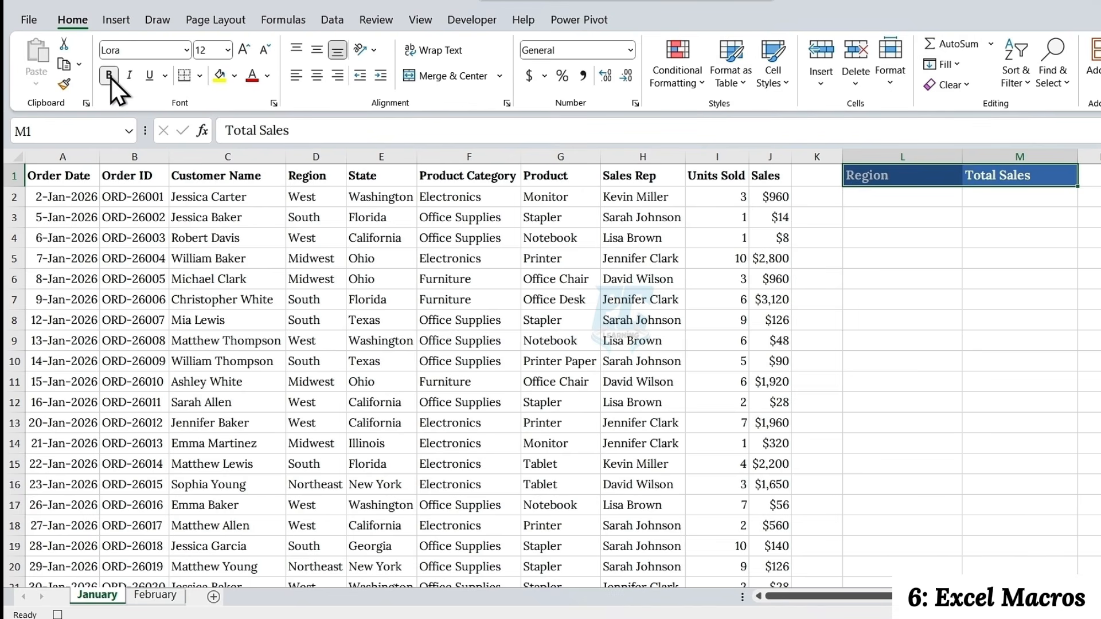
{"action": "left_click", "coordinate": [64, 84]}
{"action": "left_click_drag", "start_coordinate": [80, 175], "coordinate": [770, 175]}
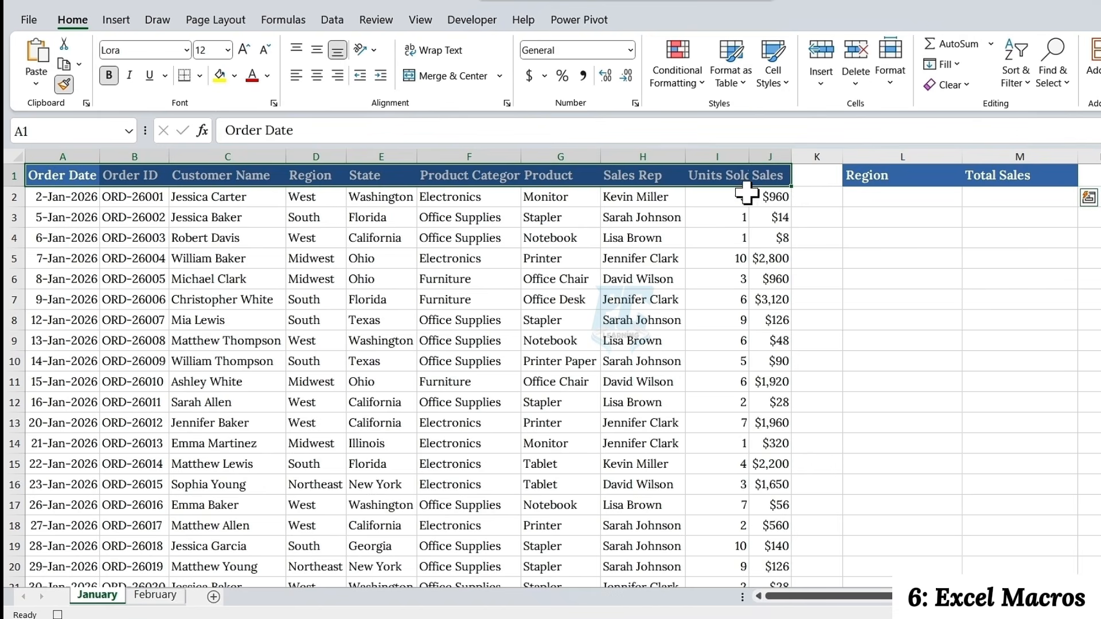
AutoFit all columns on the sheet and widen summary columns L and M equally beyond their text
{"action": "left_click", "coordinate": [15, 153]}
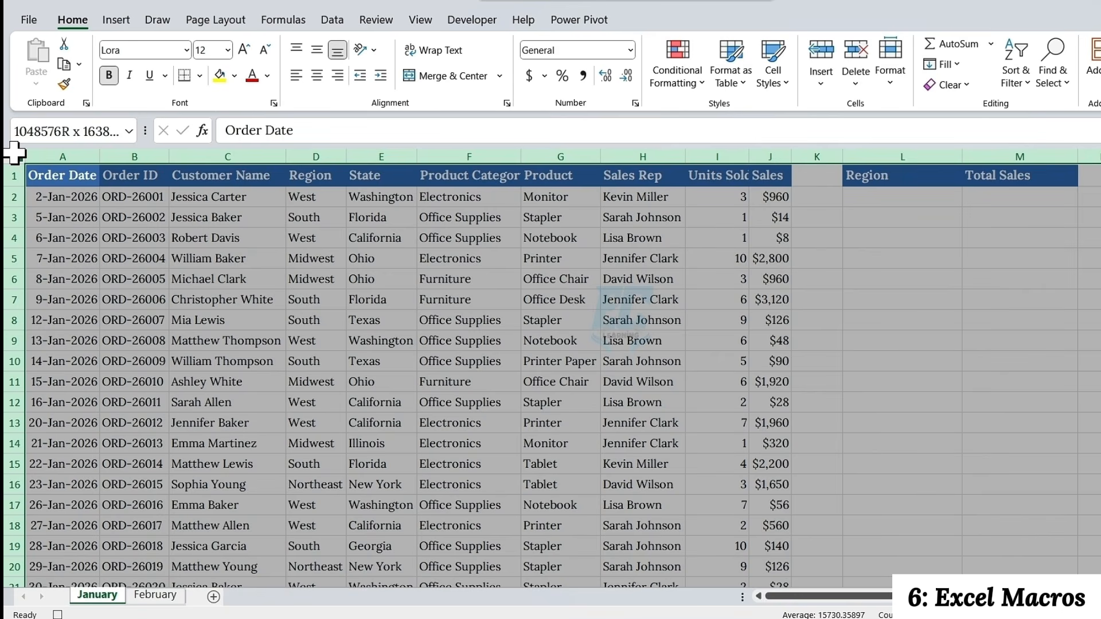
{"action": "double_click", "coordinate": [100, 156]}
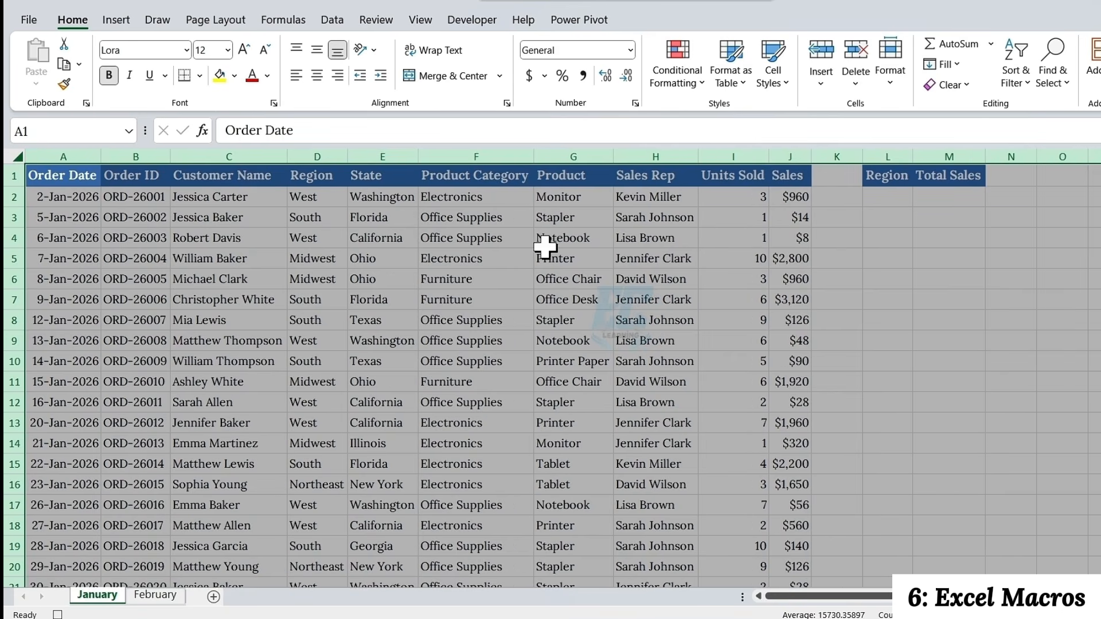
{"action": "left_click_drag", "start_coordinate": [889, 156], "coordinate": [961, 159]}
{"action": "left_click", "coordinate": [943, 177]}
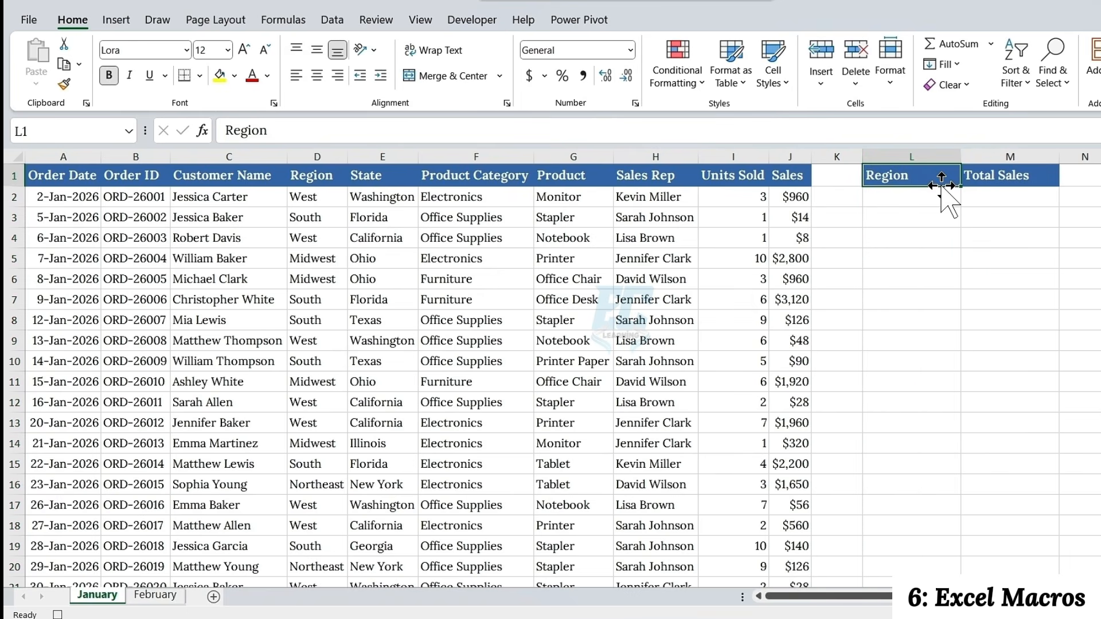
List the distinct regions in the summary table by entering =UNIQUE(D2:D21) in L2
{"action": "left_click", "coordinate": [918, 201]}
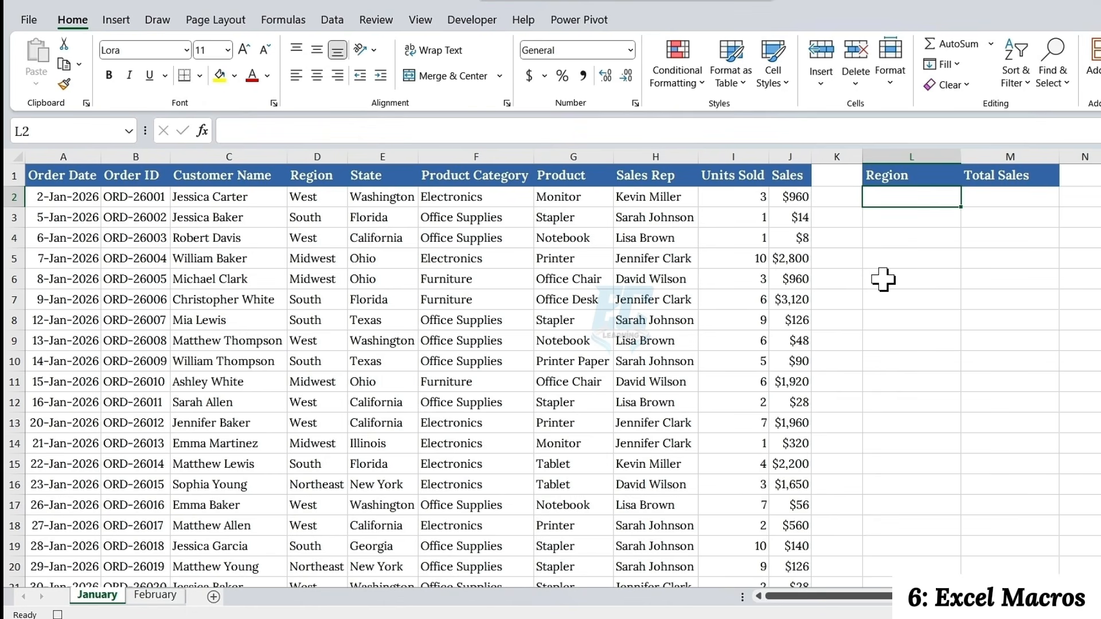
{"action": "type", "text": "=uniqu"}
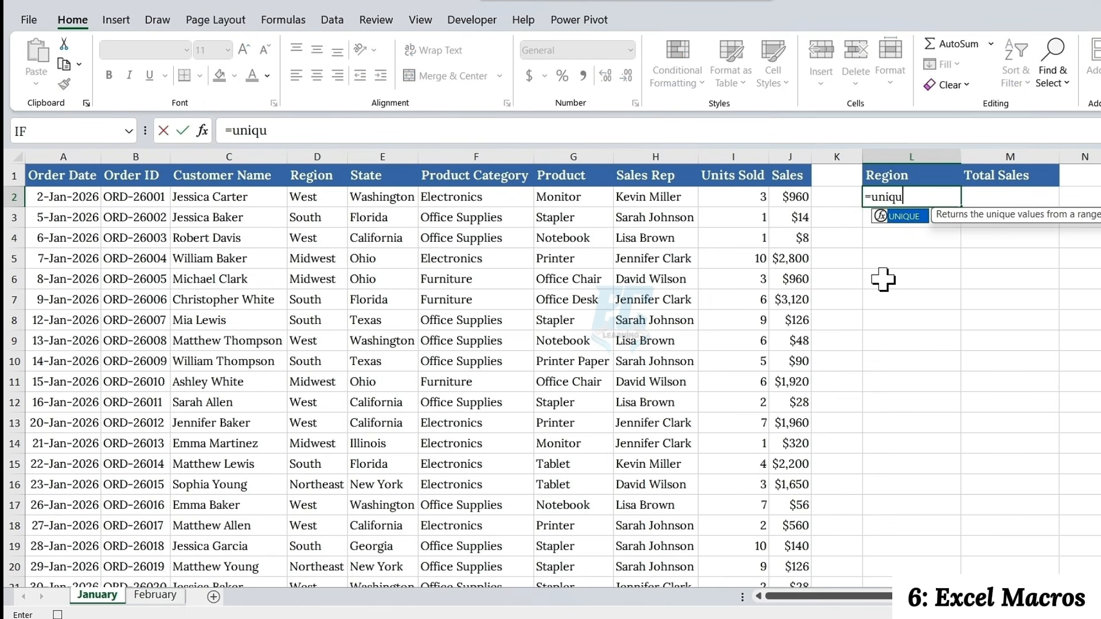
{"action": "key", "text": "Tab"}
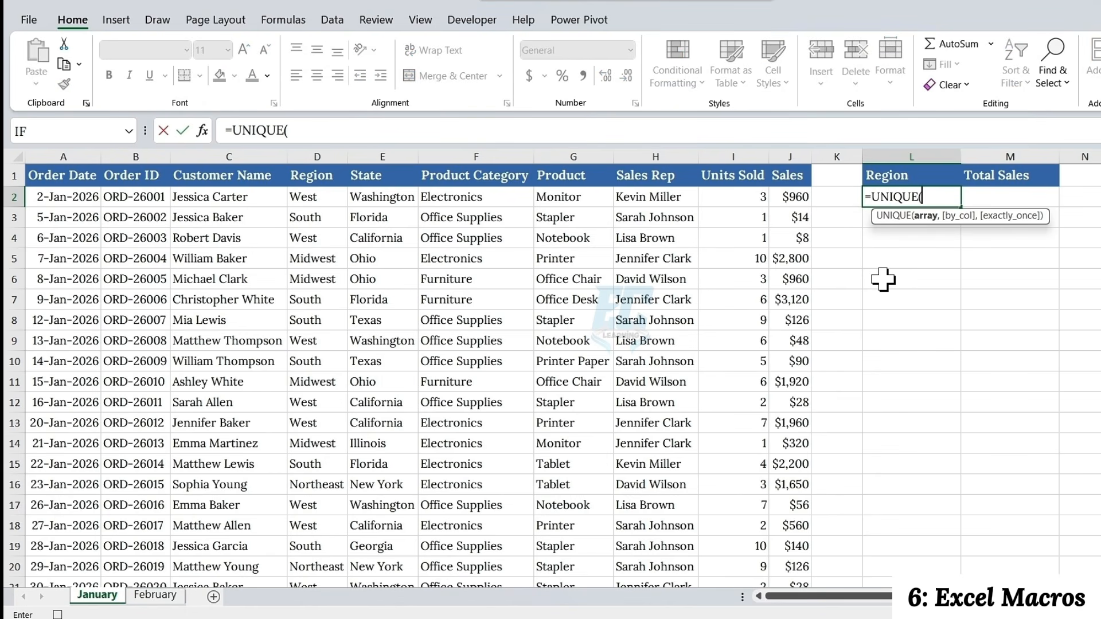
{"action": "left_click", "coordinate": [312, 197]}
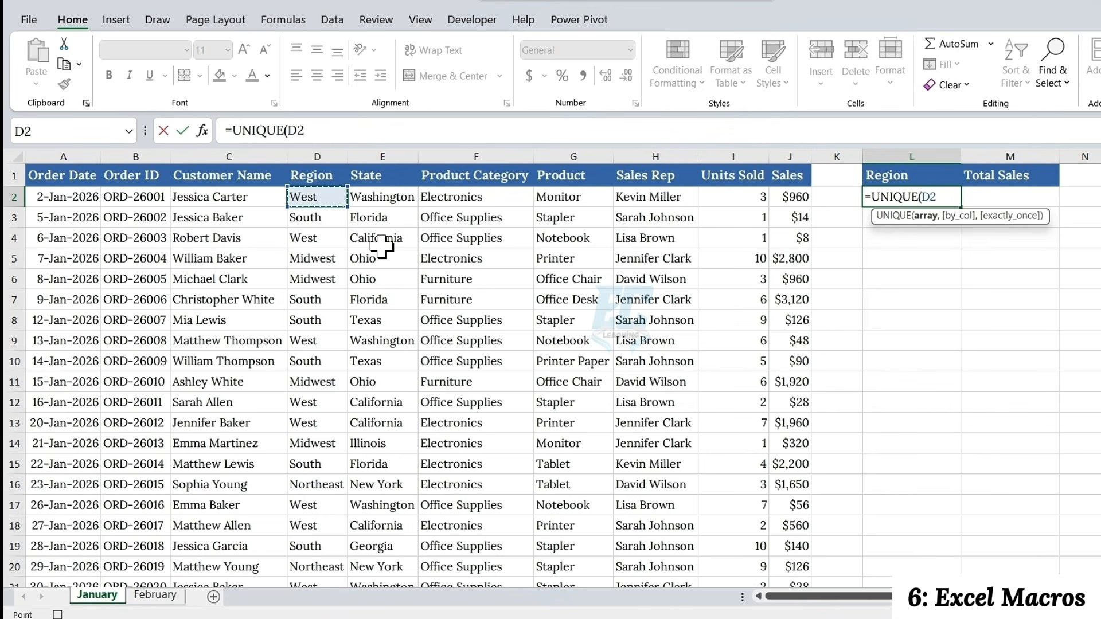
{"action": "key", "text": "ctrl+shift+Down"}
{"action": "type", "text": ")"}
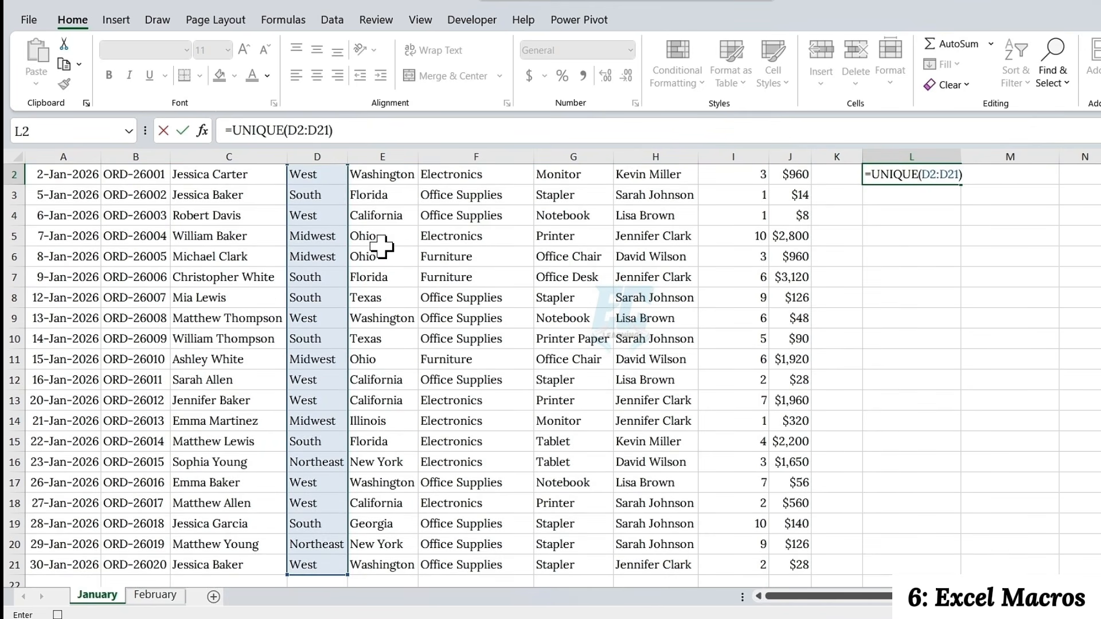
{"action": "key", "text": "ctrl+Return"}
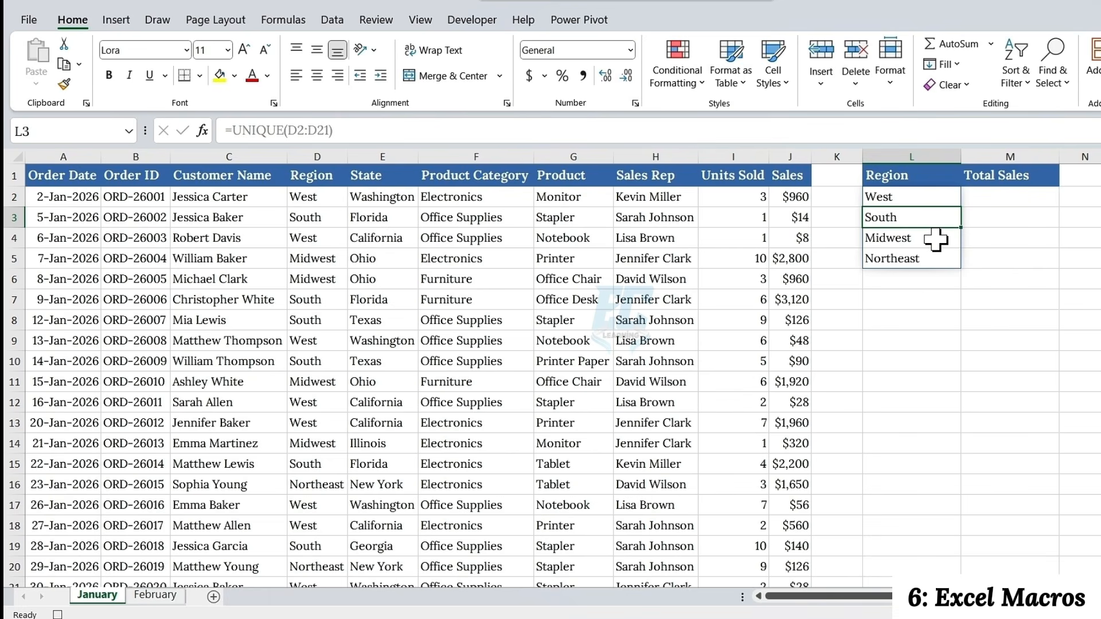
Calculate the first region's total sales by entering =SUMIF(D2:D21,L2,J2:J21) in M2
{"action": "left_click", "coordinate": [978, 197]}
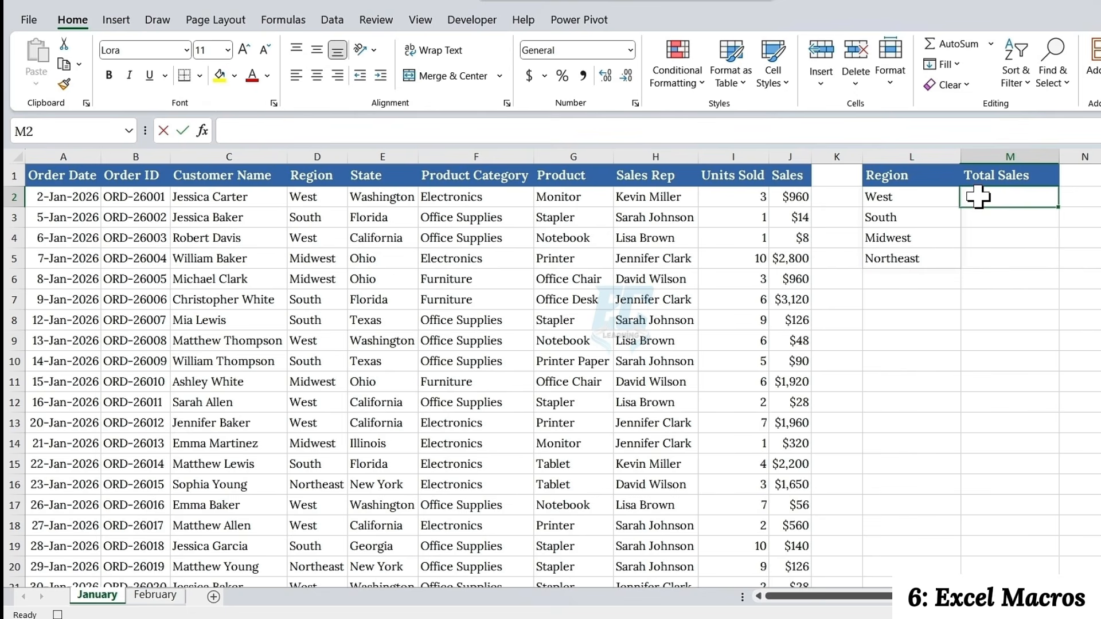
{"action": "double_click", "coordinate": [978, 197]}
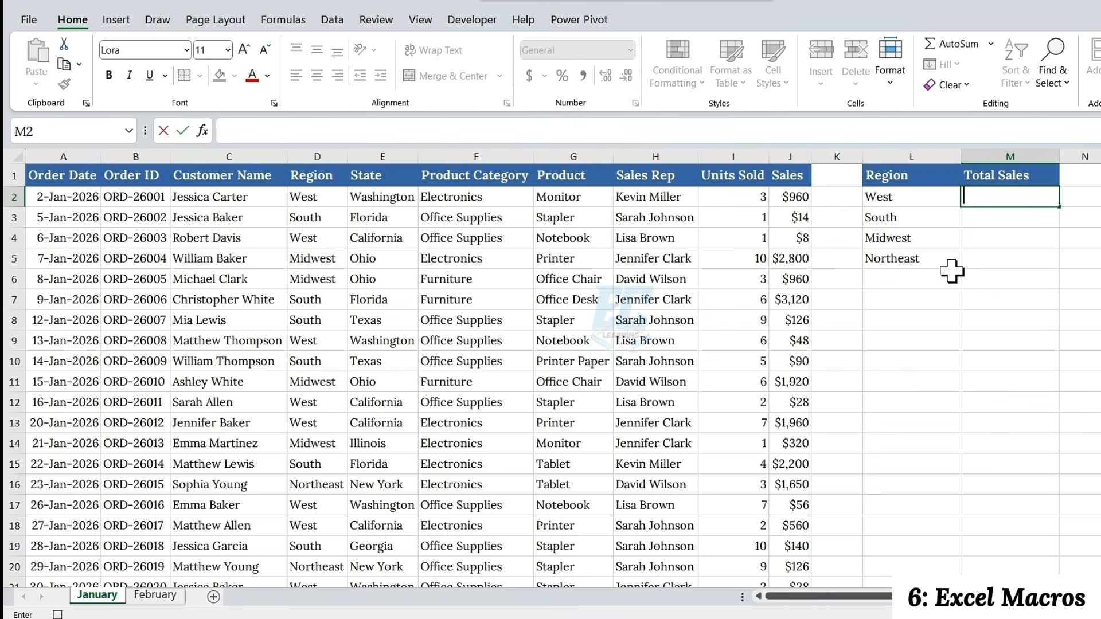
{"action": "type", "text": "=sumi"}
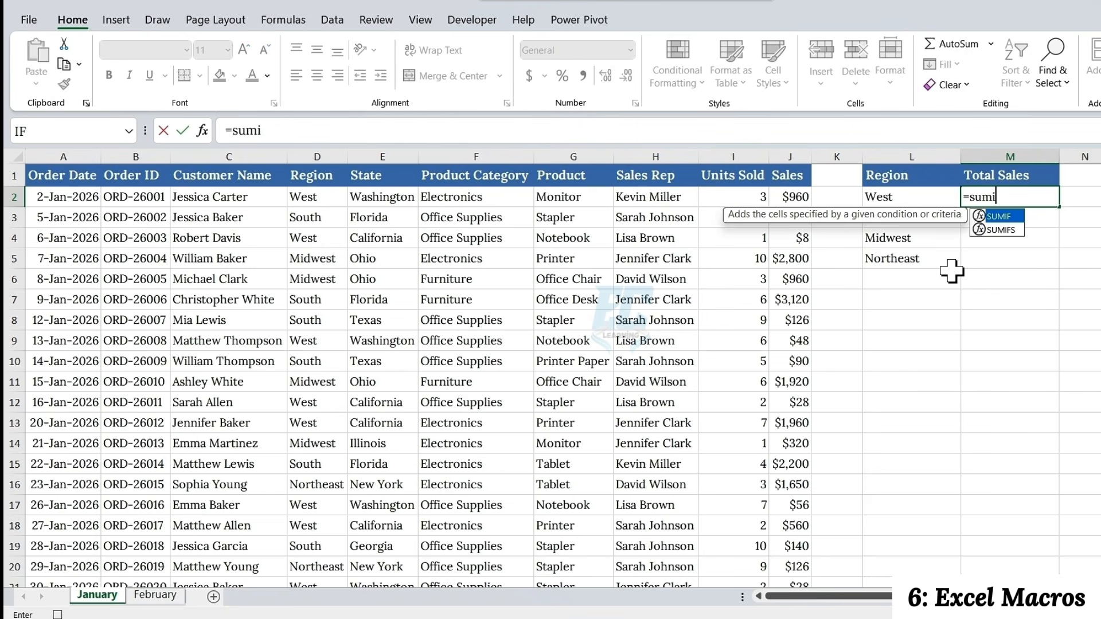
{"action": "type", "text": "f"}
{"action": "key", "text": "Tab"}
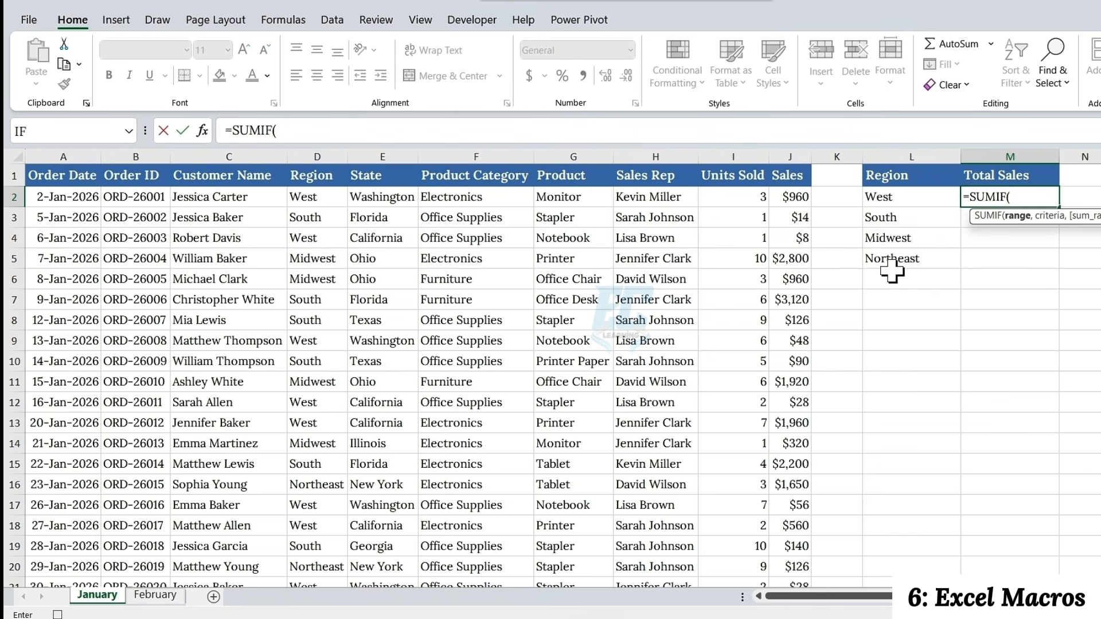
{"action": "left_click", "coordinate": [330, 201]}
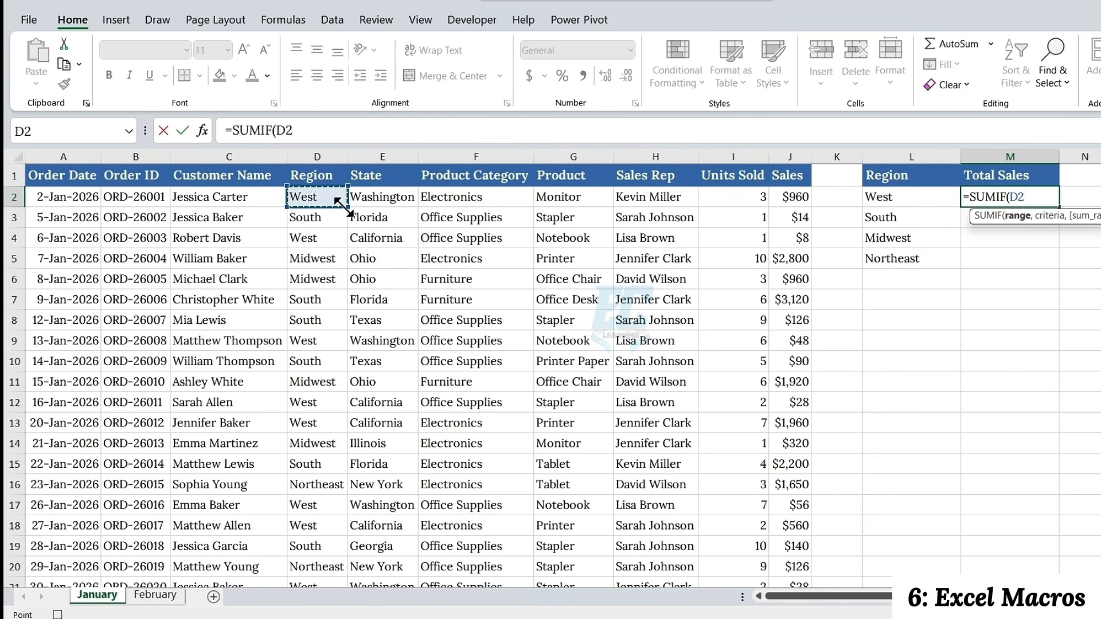
{"action": "key", "text": "ctrl+shift+Down"}
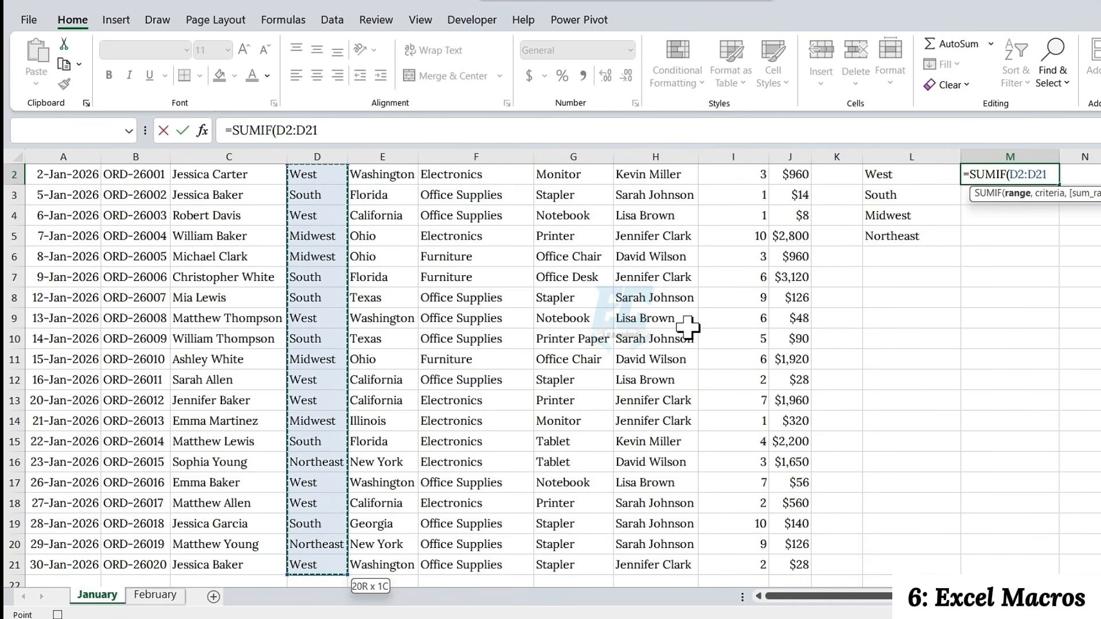
{"action": "type", "text": ","}
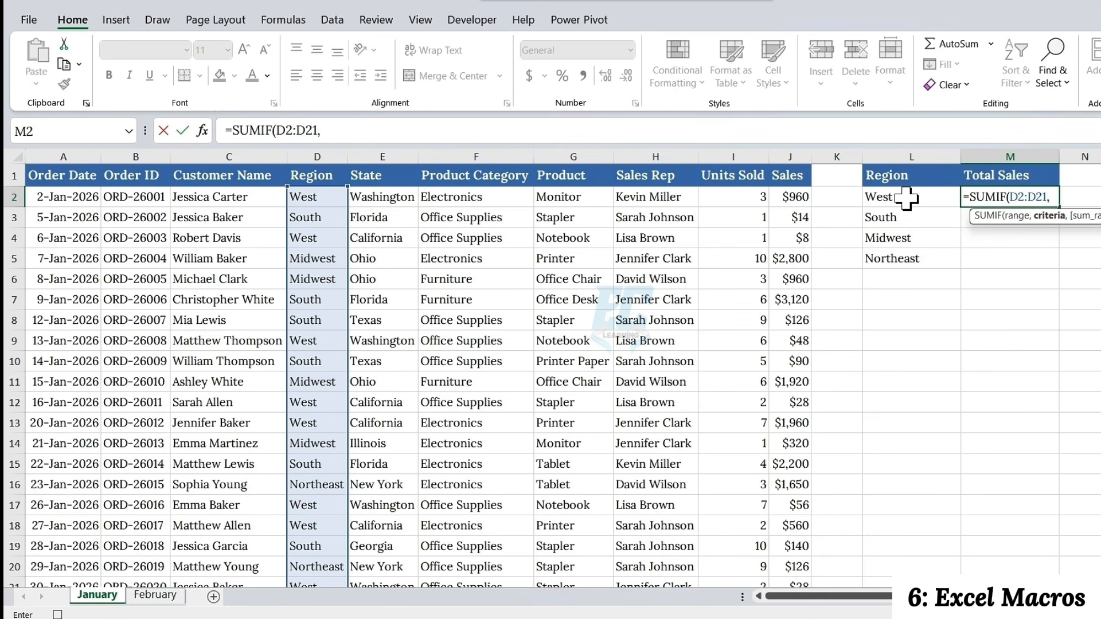
{"action": "left_click", "coordinate": [906, 198]}
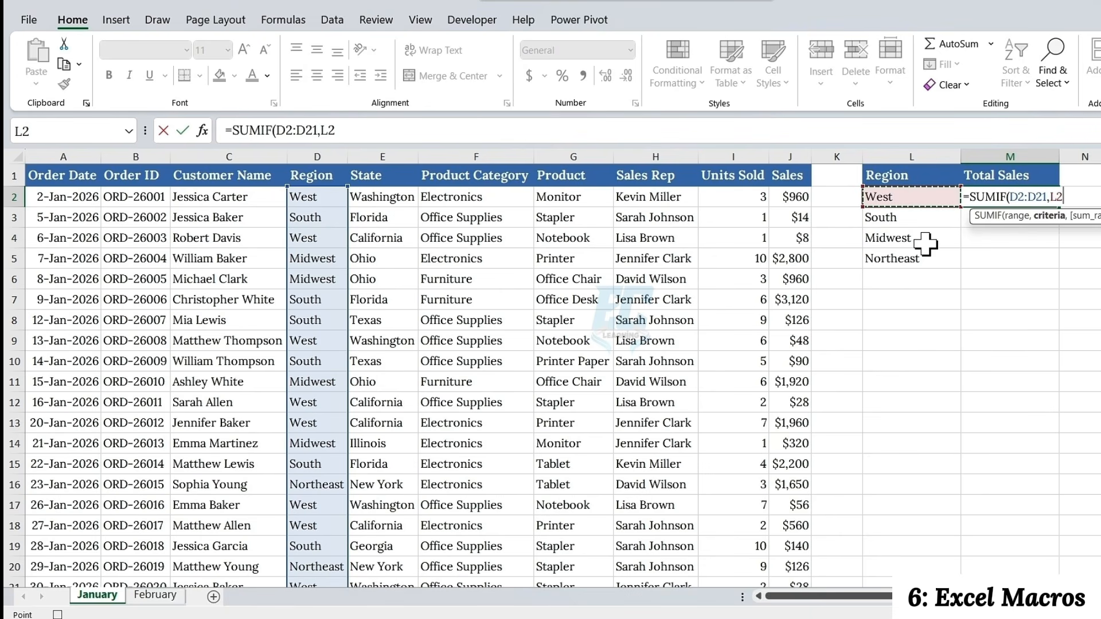
{"action": "type", "text": ","}
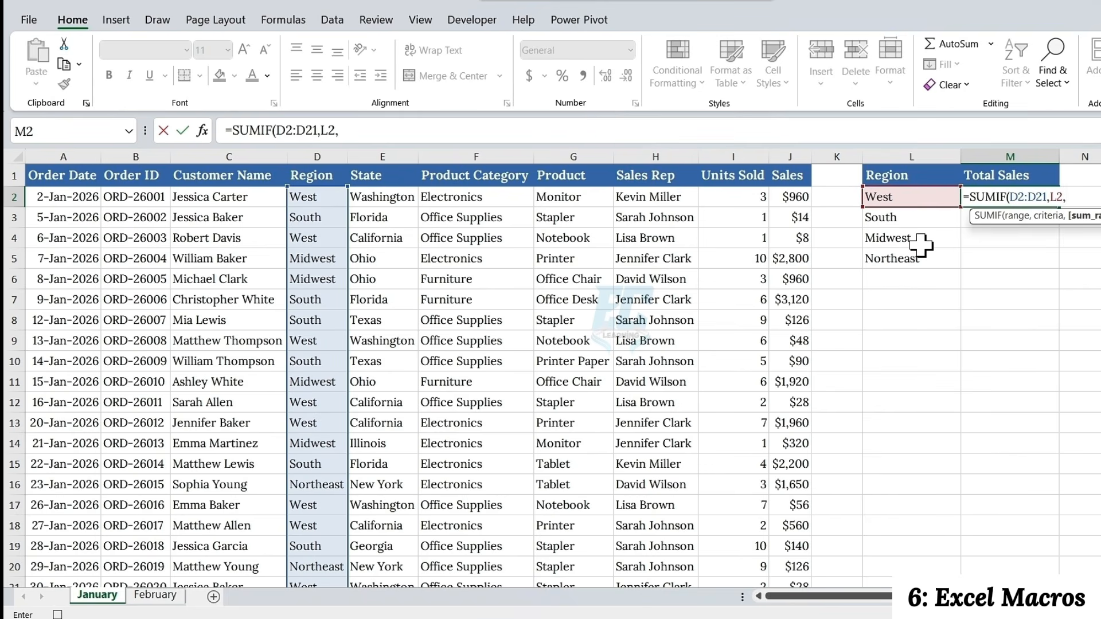
{"action": "left_click", "coordinate": [798, 198]}
{"action": "key", "text": "ctrl+shift+Down"}
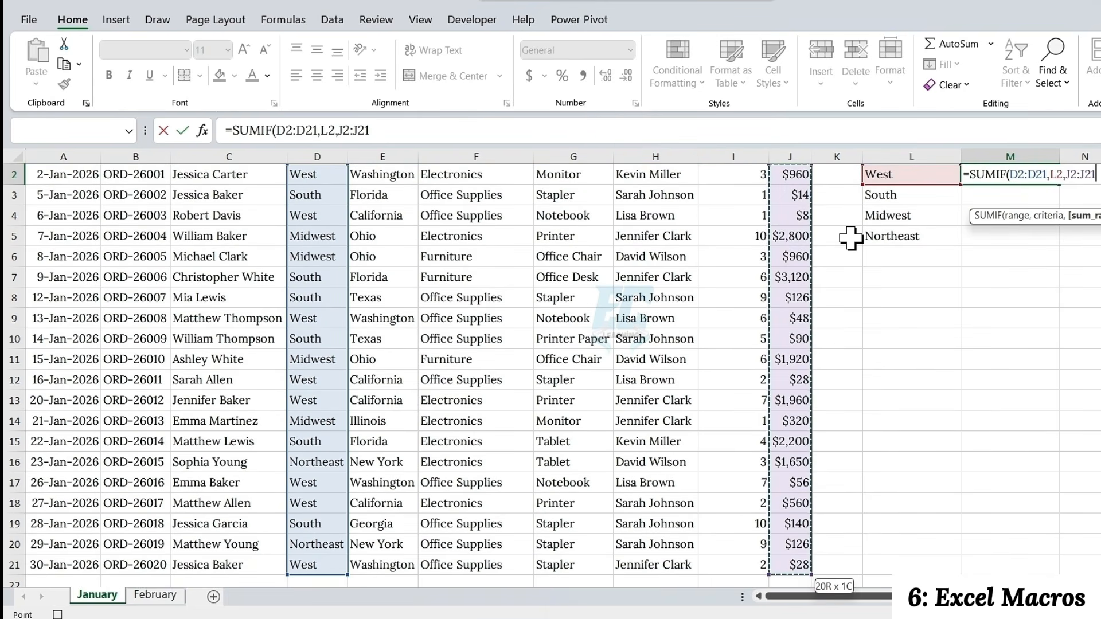
{"action": "scroll", "coordinate": [1078, 342], "scroll_direction": "up", "scroll_amount": 1}
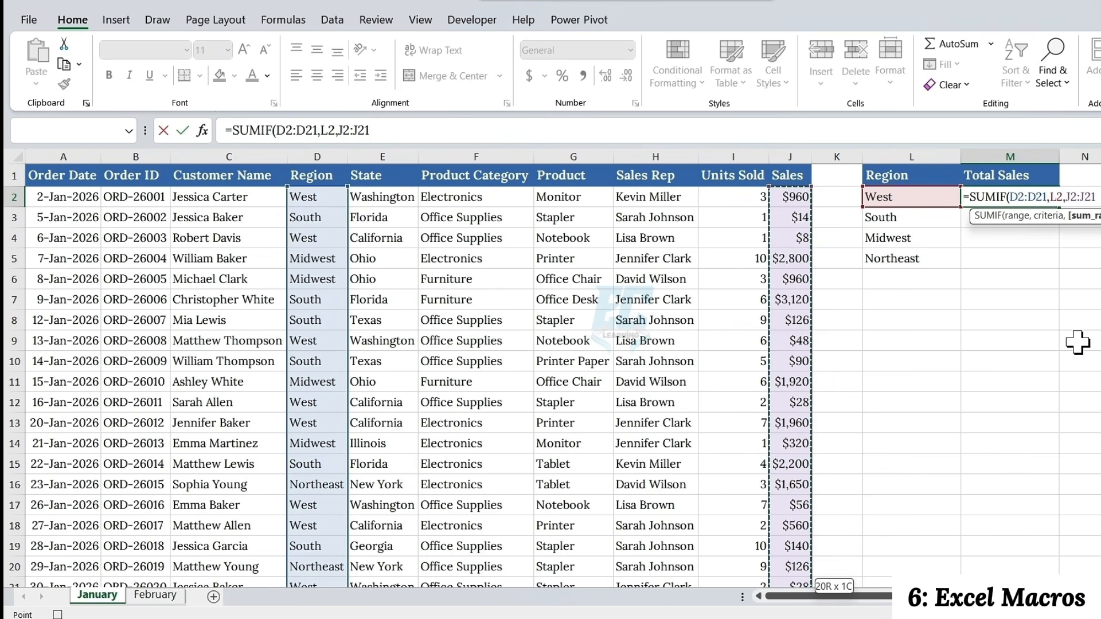
{"action": "type", "text": ")"}
{"action": "key", "text": "Return"}
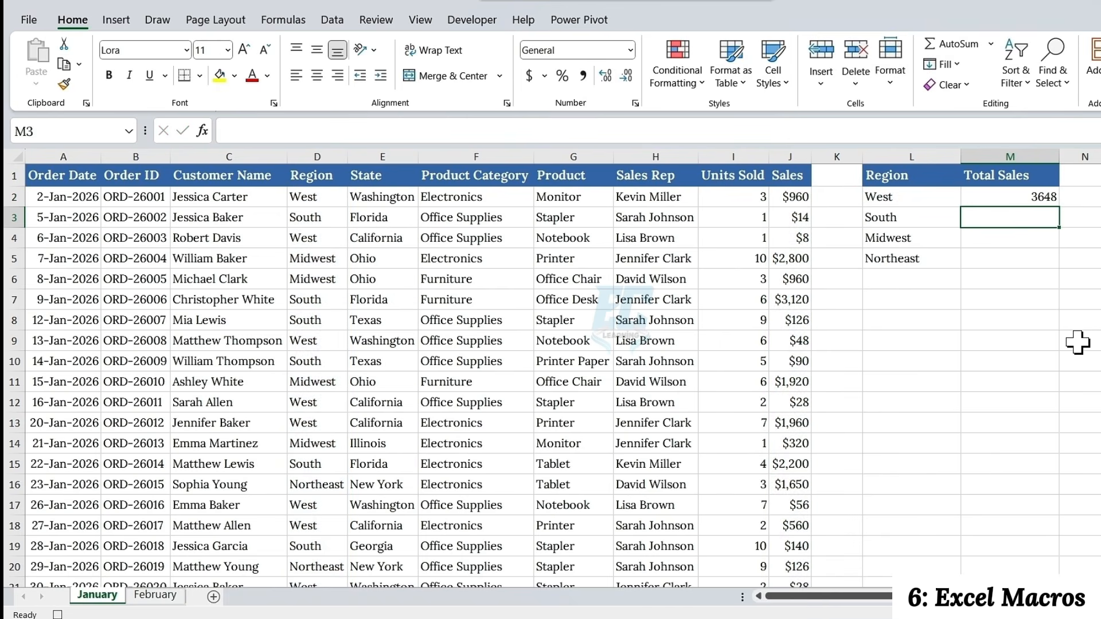
Fill the SUMIF formula from M2 down to M5 for the remaining regions
{"action": "left_click", "coordinate": [1038, 198]}
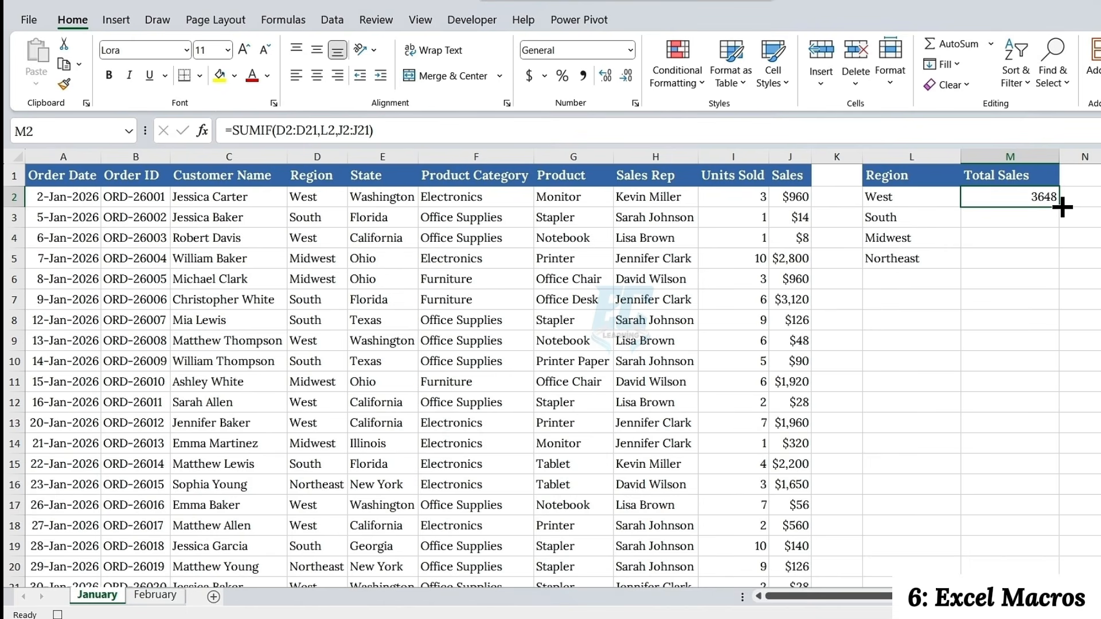
{"action": "left_click_drag", "start_coordinate": [1060, 208], "coordinate": [1048, 259]}
{"action": "key", "text": "ctrl+z"}
{"action": "double_click", "coordinate": [1060, 208]}
Format the Total Sales values in M2:M5 as Currency with the $ symbol and 0 decimal places
{"action": "right_click", "coordinate": [962, 221]}
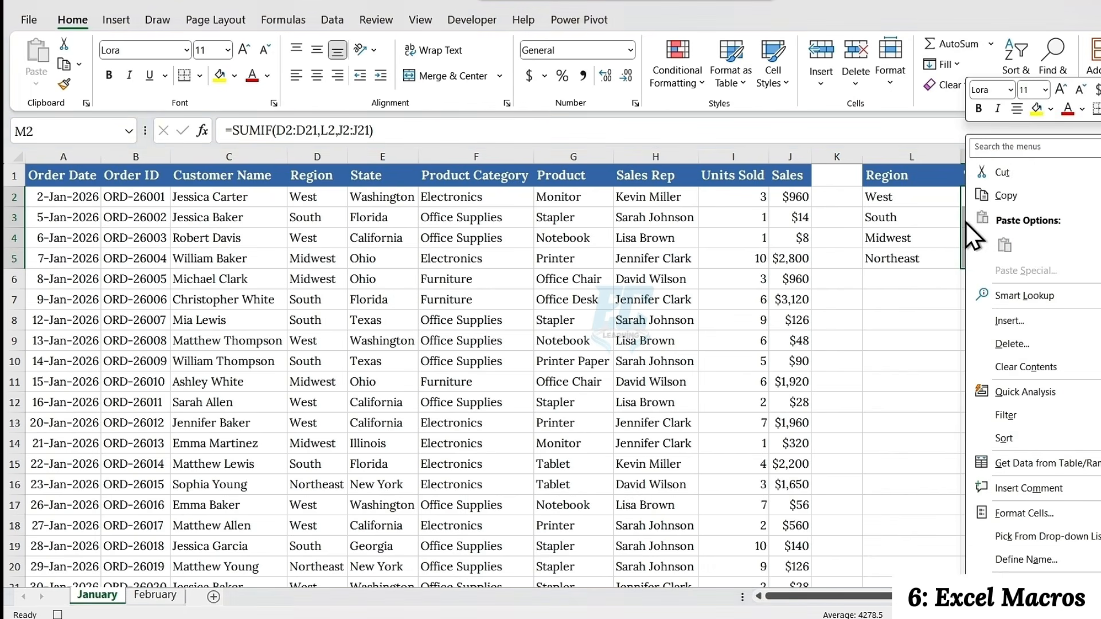
{"action": "left_click", "coordinate": [1010, 521]}
{"action": "left_click", "coordinate": [826, 313]}
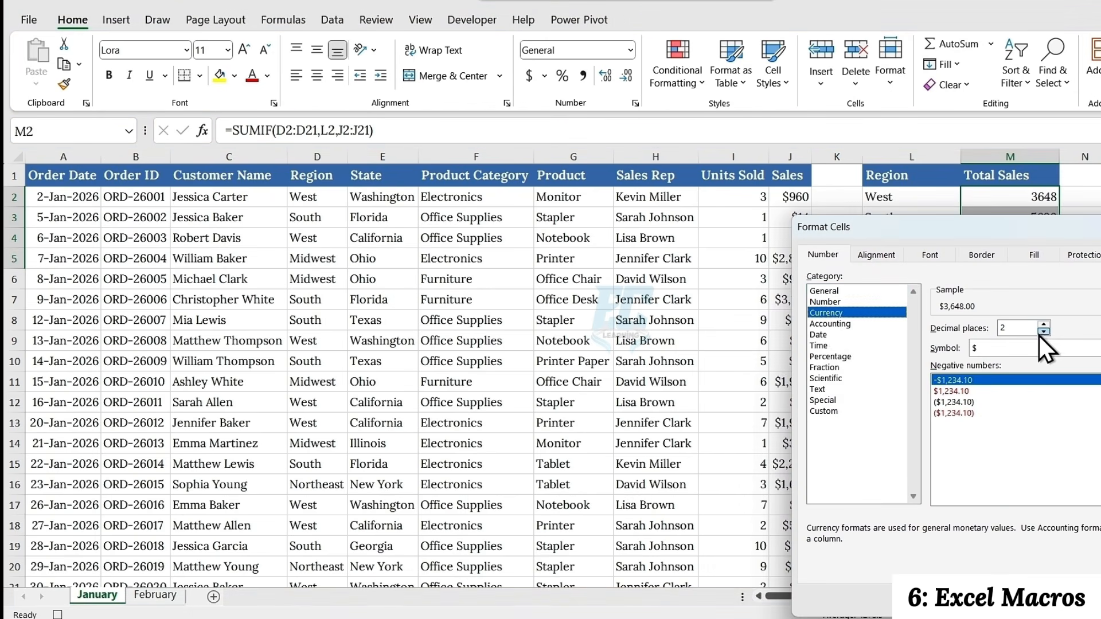
{"action": "left_click", "coordinate": [1044, 331]}
{"action": "left_click", "coordinate": [1044, 332]}
{"action": "left_click_drag", "start_coordinate": [1014, 230], "coordinate": [642, 153]}
{"action": "left_click", "coordinate": [724, 524]}
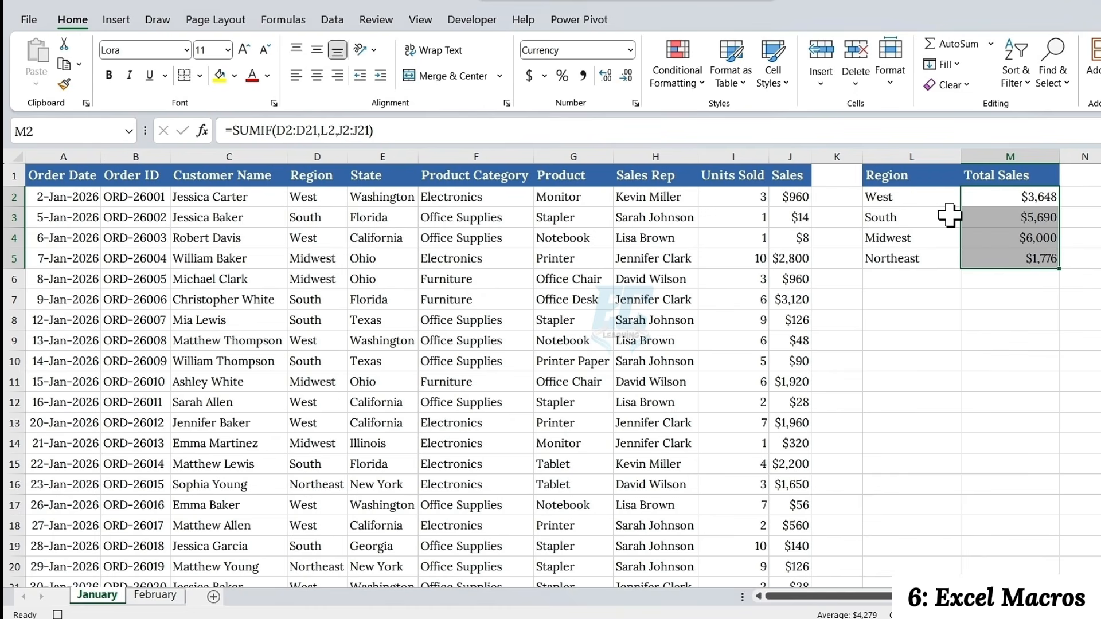
Insert a 2-D clustered column chart from the regional summary L1:M5 and place it directly below that table
{"action": "left_click_drag", "start_coordinate": [902, 174], "coordinate": [1006, 253]}
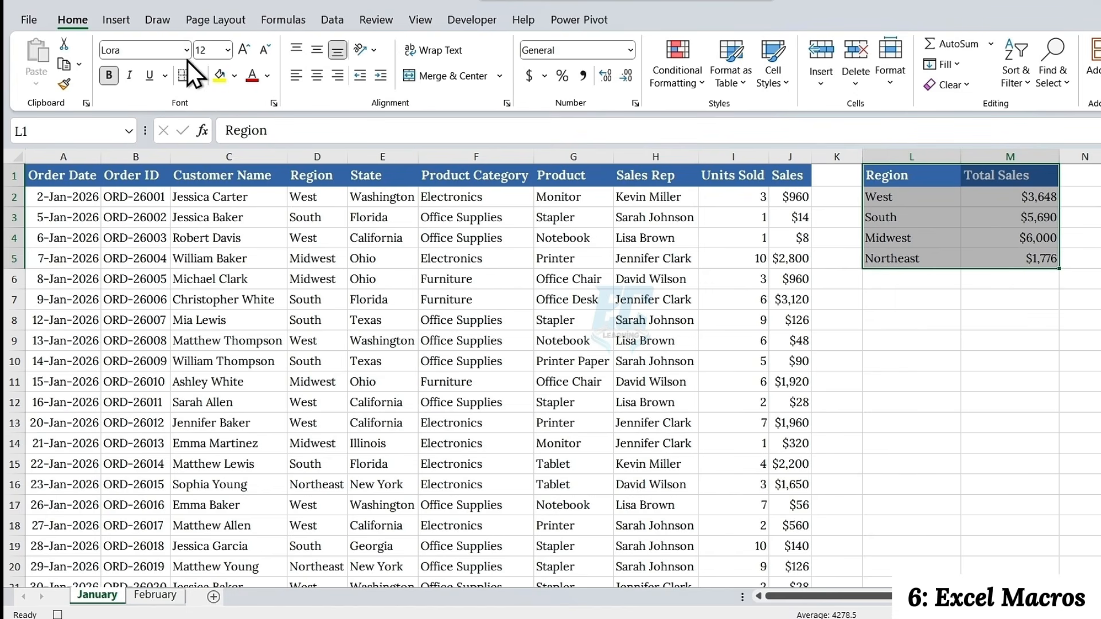
{"action": "left_click", "coordinate": [122, 24]}
{"action": "left_click", "coordinate": [468, 44]}
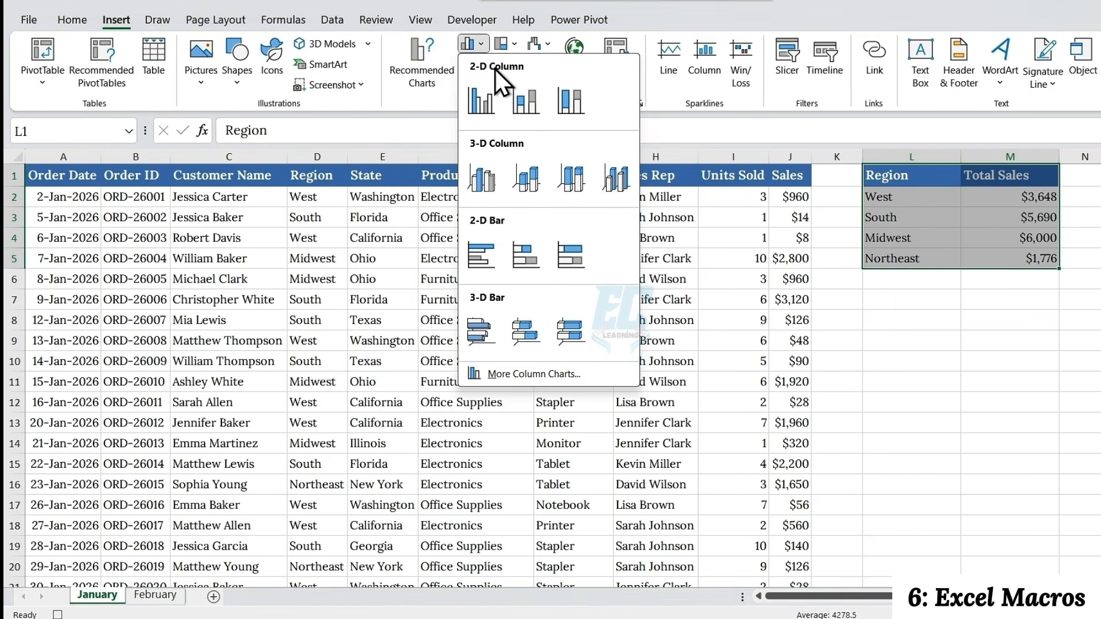
{"action": "left_click", "coordinate": [487, 108]}
{"action": "left_click_drag", "start_coordinate": [462, 284], "coordinate": [482, 291]}
{"action": "left_click_drag", "start_coordinate": [533, 301], "coordinate": [894, 300]}
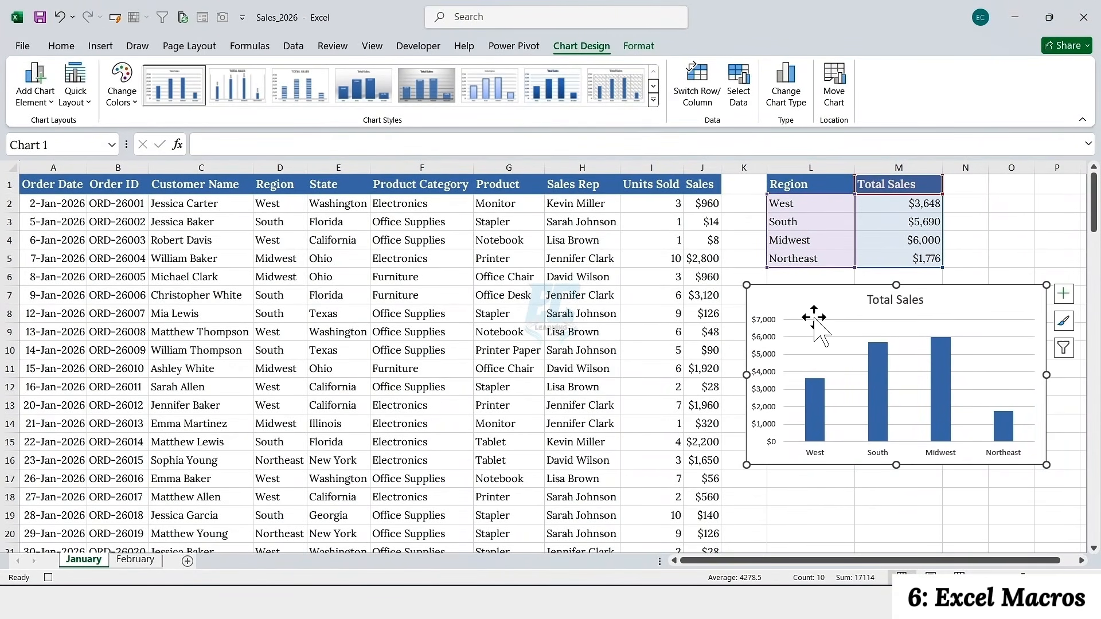
Remove the gridlines from the Total Sales chart and add data labels to its columns
{"action": "left_click", "coordinate": [1064, 294]}
{"action": "left_click", "coordinate": [642, 394]}
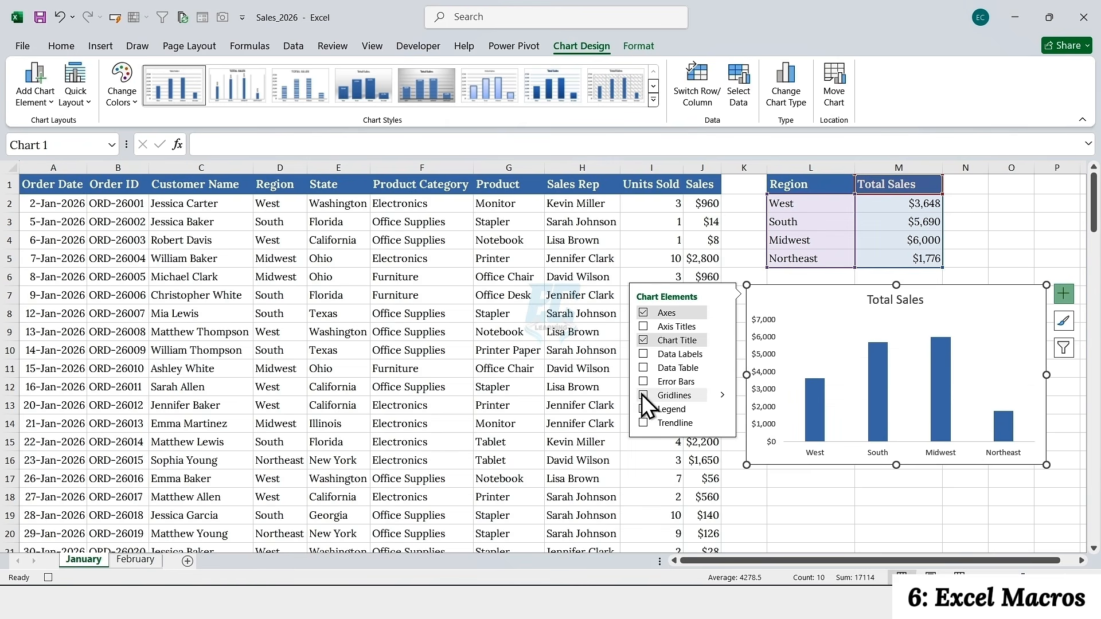
{"action": "left_click", "coordinate": [643, 354]}
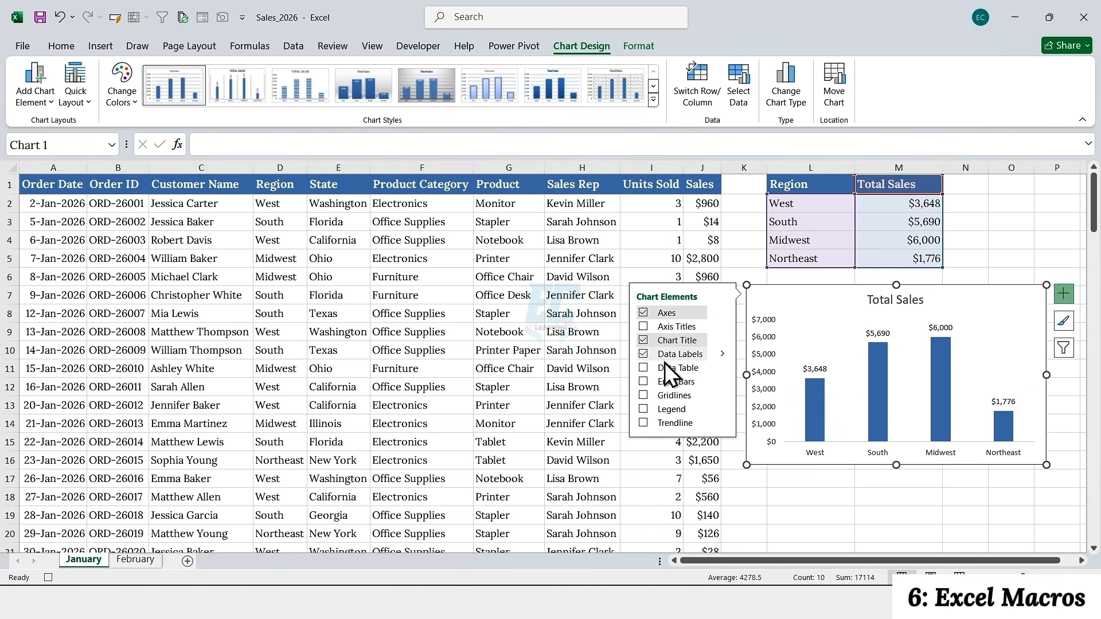
Deselect the chart and hide the gridlines of the January worksheet
{"action": "left_click", "coordinate": [803, 189]}
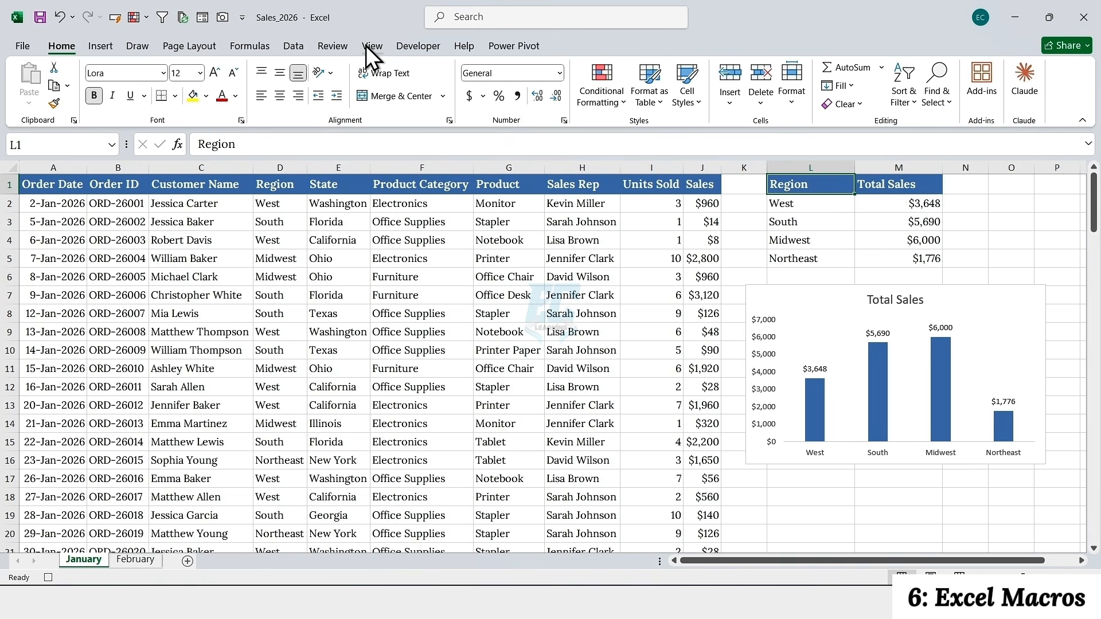
{"action": "left_click", "coordinate": [369, 46]}
{"action": "left_click", "coordinate": [173, 86]}
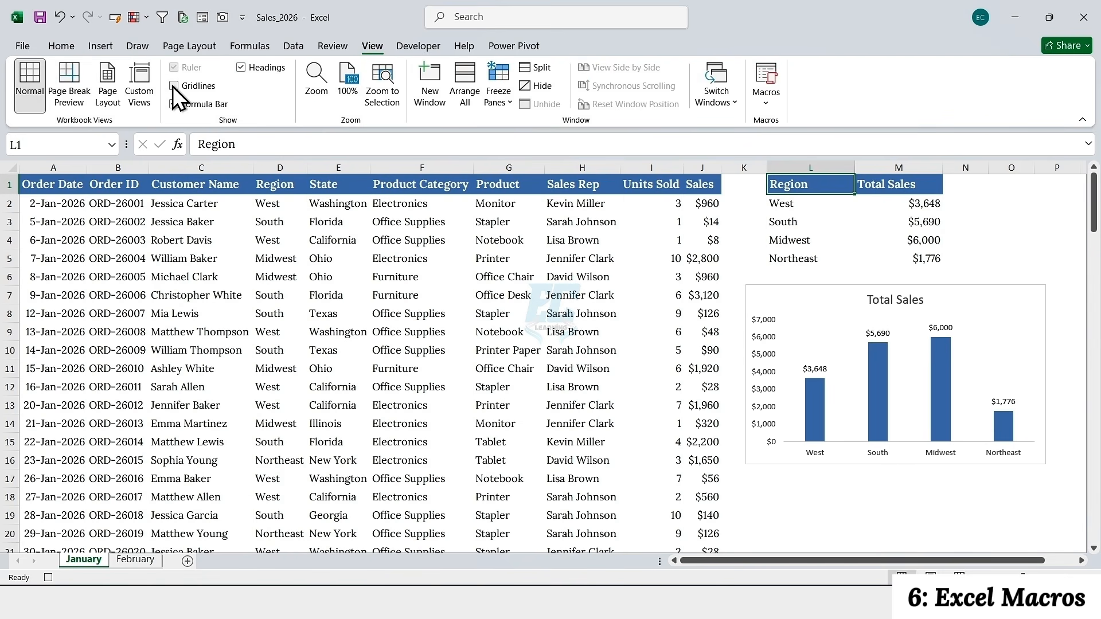
Apply All Borders to the January sales data in A1:J21
{"action": "left_click", "coordinate": [61, 183]}
{"action": "key", "text": "ctrl+shift+Right"}
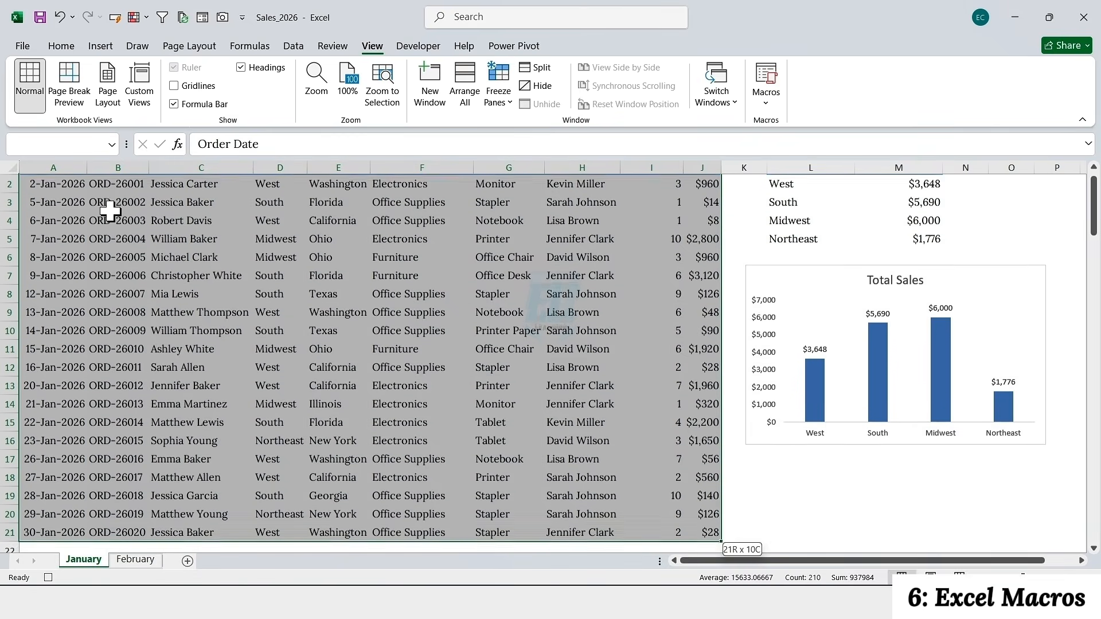
{"action": "key", "text": "ctrl+shift+Down"}
{"action": "left_click", "coordinate": [59, 47]}
{"action": "left_click", "coordinate": [175, 96]}
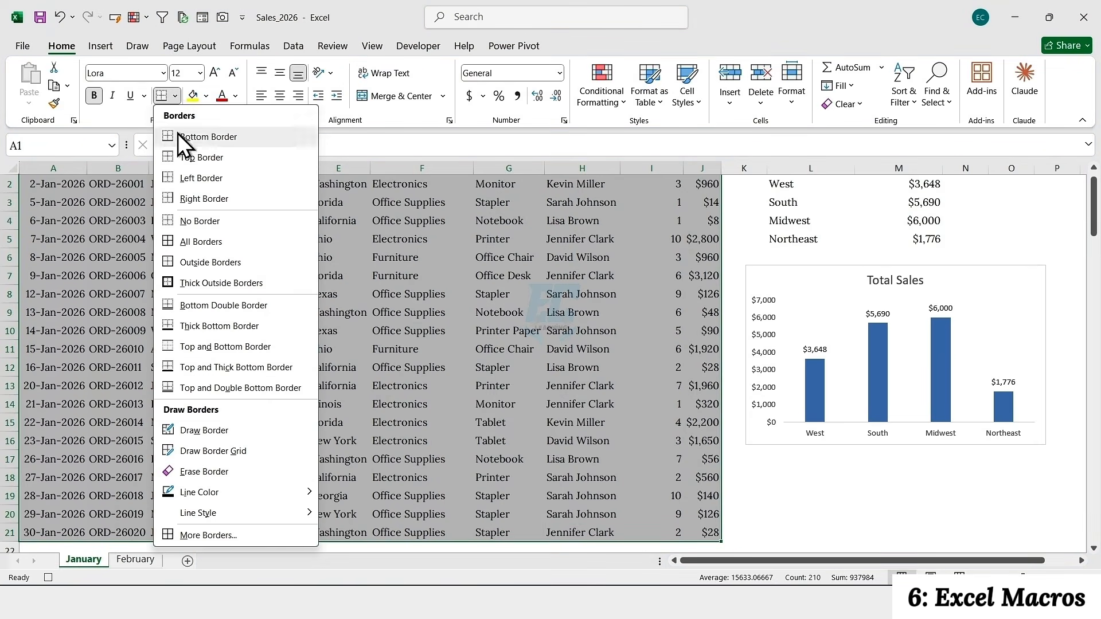
{"action": "left_click", "coordinate": [179, 239]}
Apply All Borders to the regional summary table in L1:M5
{"action": "scroll", "coordinate": [735, 238], "scroll_direction": "up", "scroll_amount": 1}
{"action": "left_click_drag", "start_coordinate": [789, 184], "coordinate": [869, 258]}
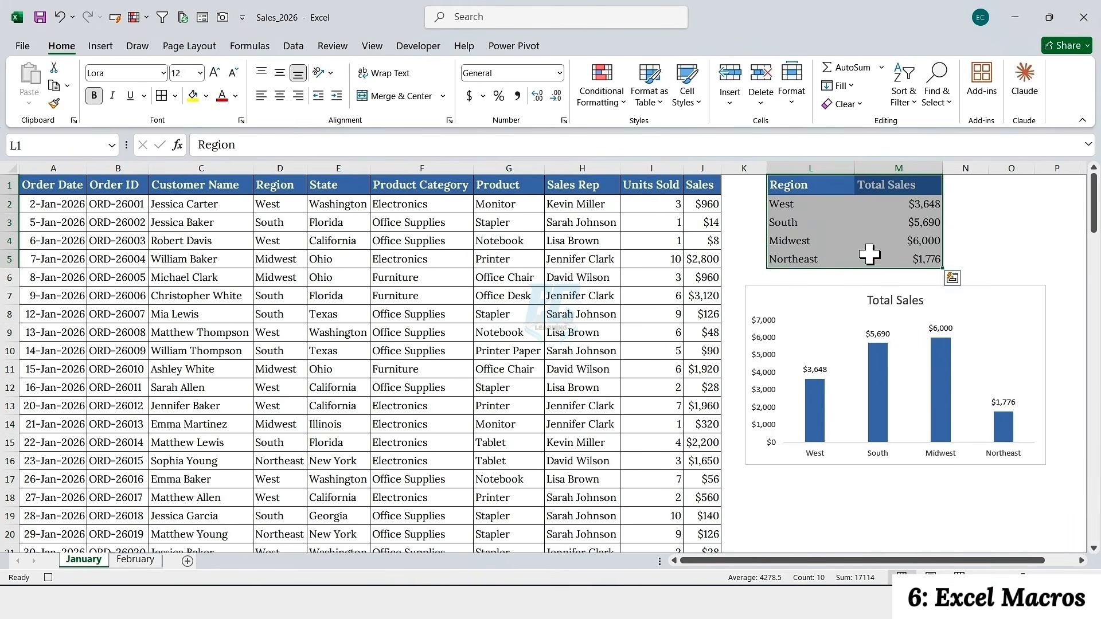
{"action": "left_click", "coordinate": [161, 96]}
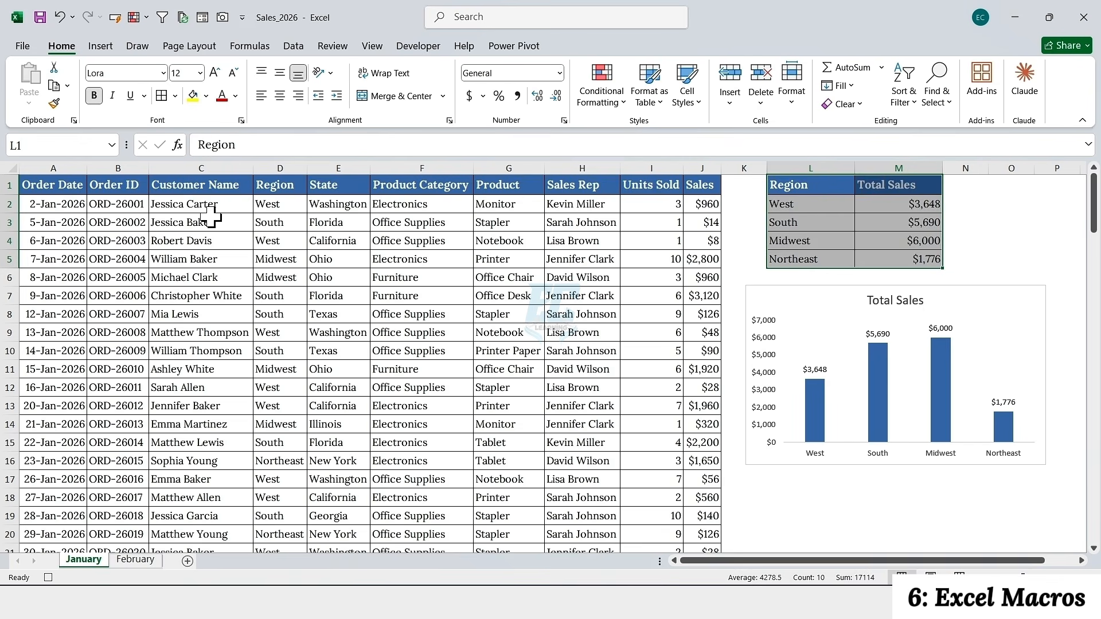
Deselect the summary table and stop recording the macro
{"action": "left_click", "coordinate": [234, 239]}
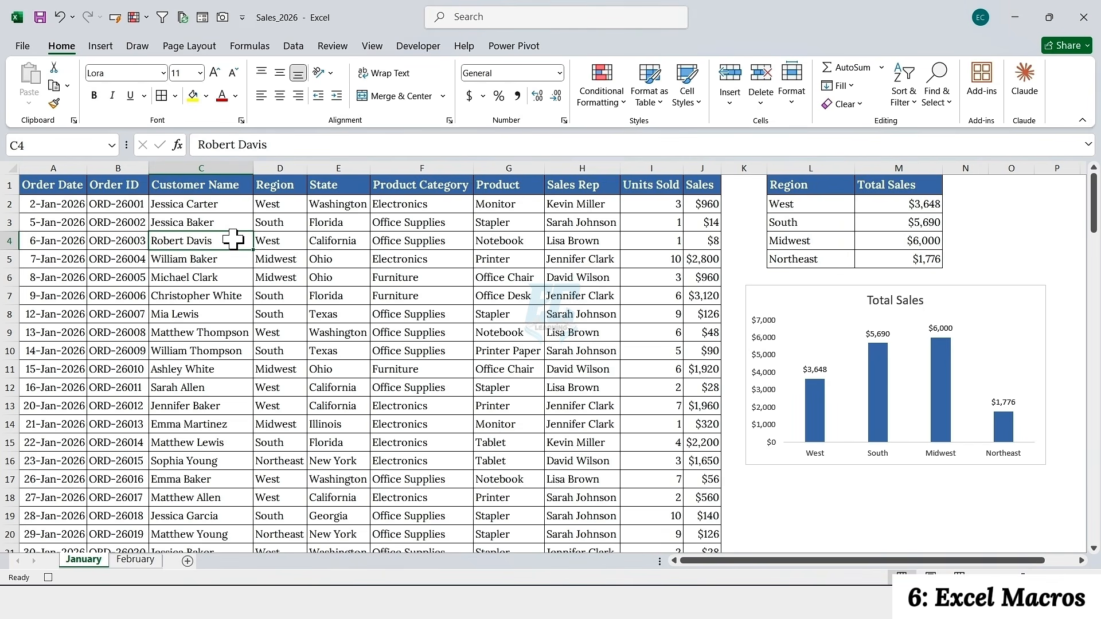
{"action": "left_click", "coordinate": [416, 46]}
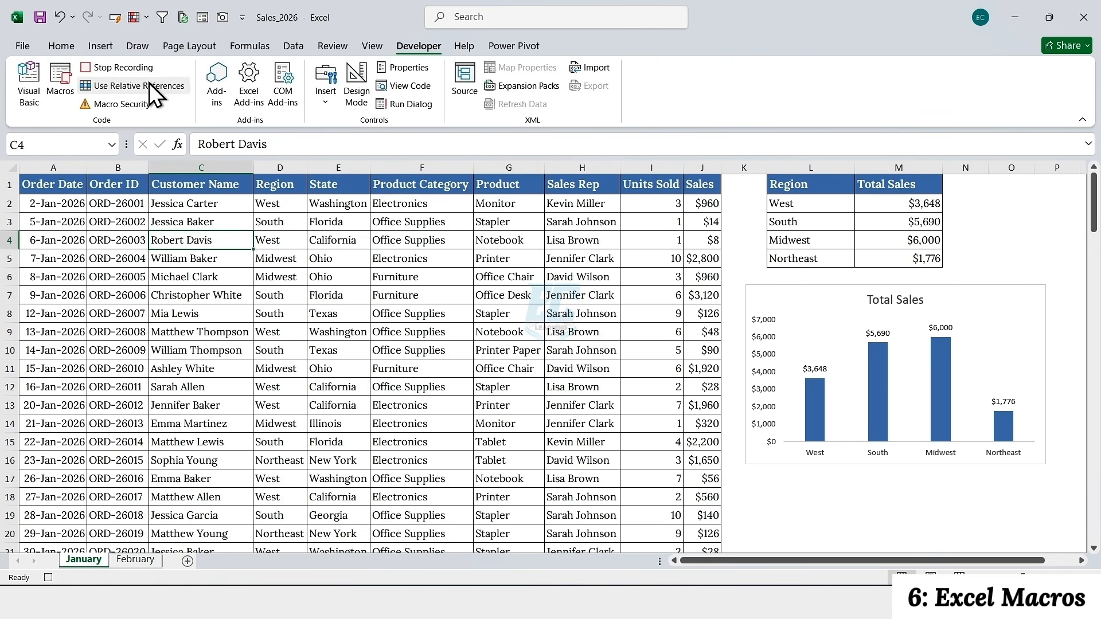
{"action": "left_click", "coordinate": [121, 68]}
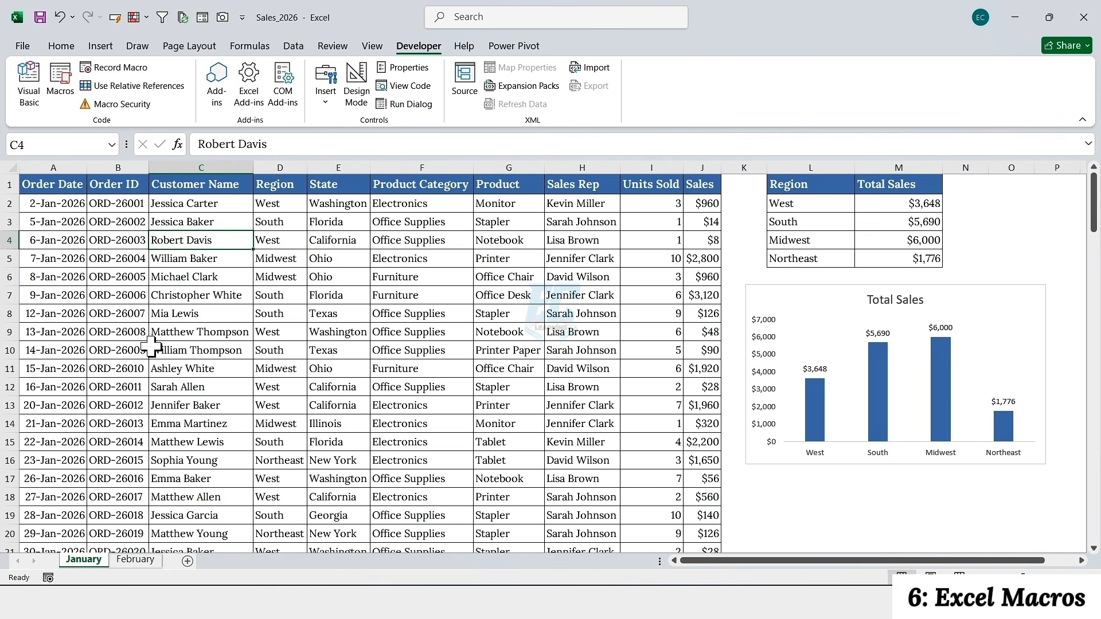
Run the Create_Monthly_Report macro on the February sheet
{"action": "left_click", "coordinate": [138, 559]}
{"action": "left_click", "coordinate": [163, 275]}
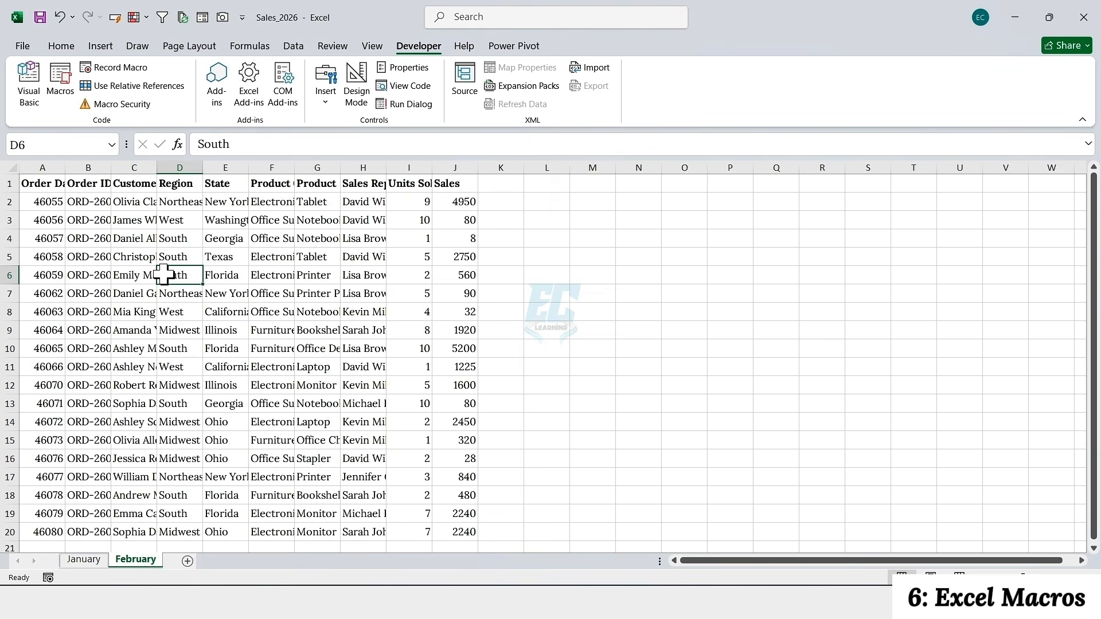
{"action": "double_click", "coordinate": [421, 48]}
{"action": "left_click", "coordinate": [422, 51]}
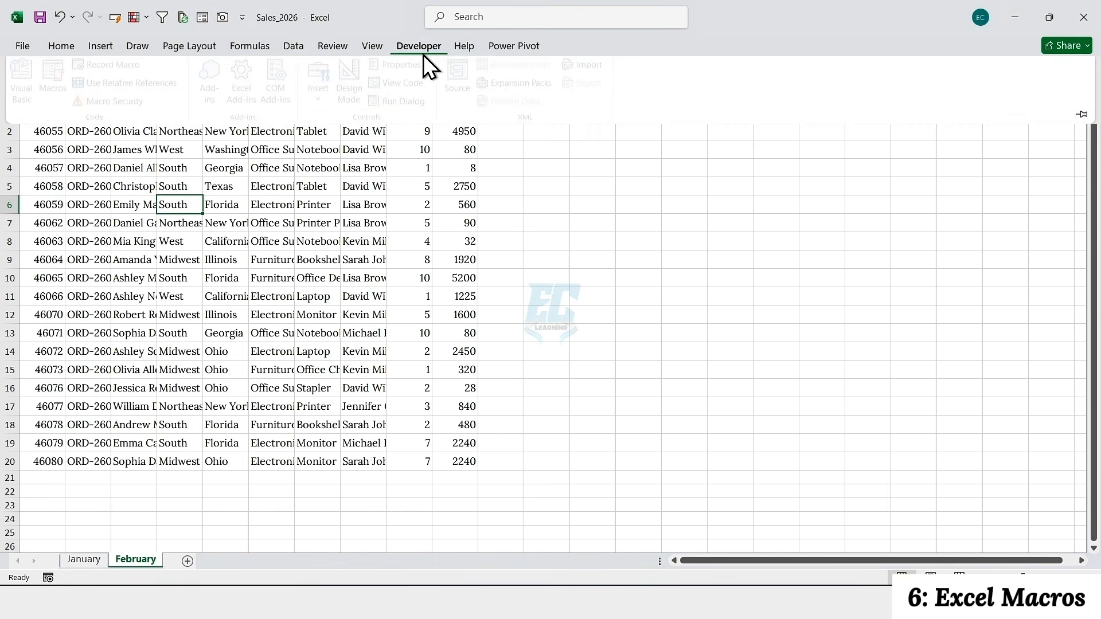
{"action": "left_click", "coordinate": [63, 80]}
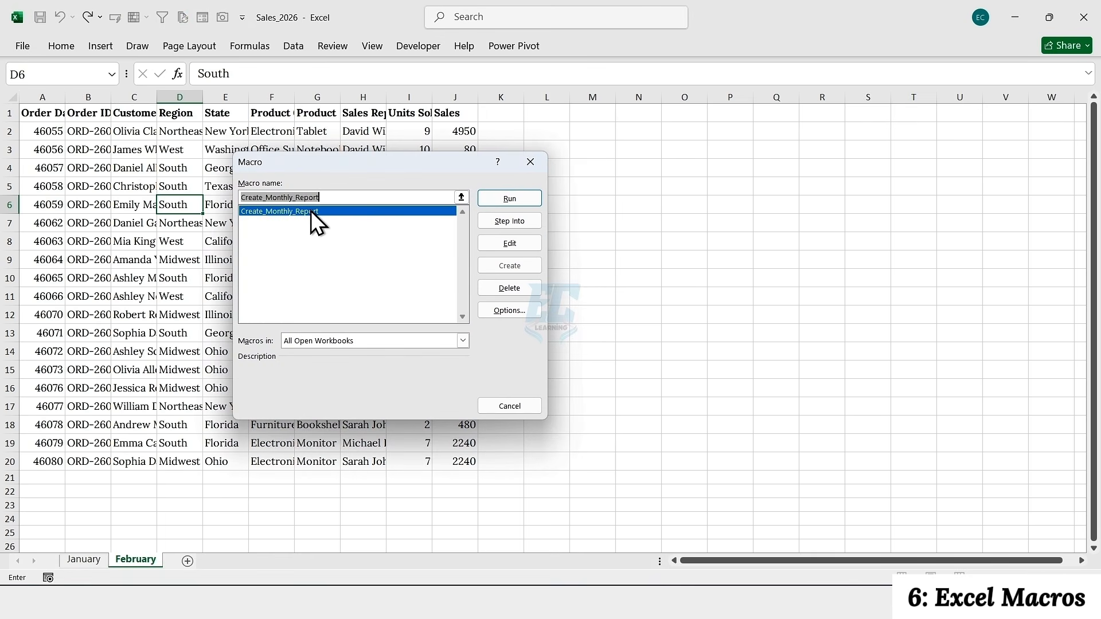
{"action": "left_click", "coordinate": [510, 199]}
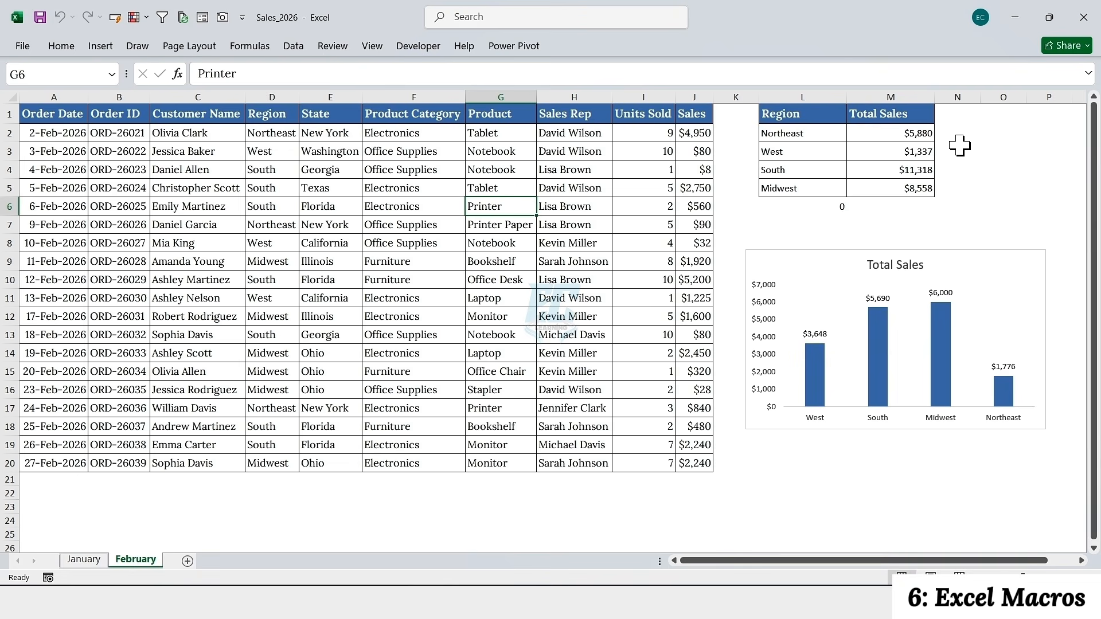
{"action": "left_click", "coordinate": [426, 46]}
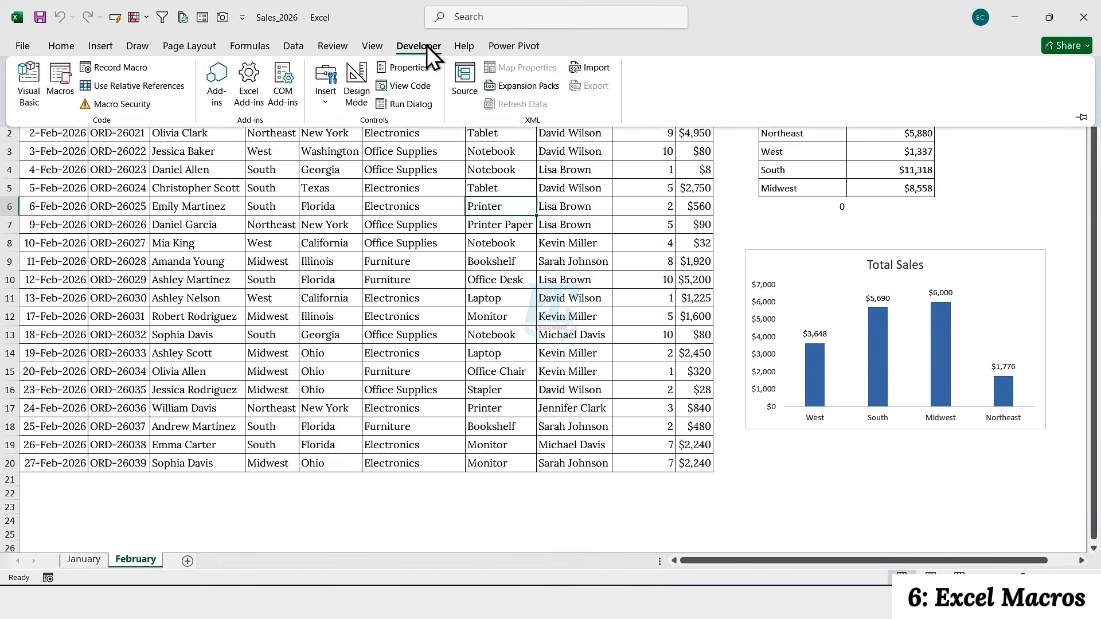
{"action": "double_click", "coordinate": [427, 46]}
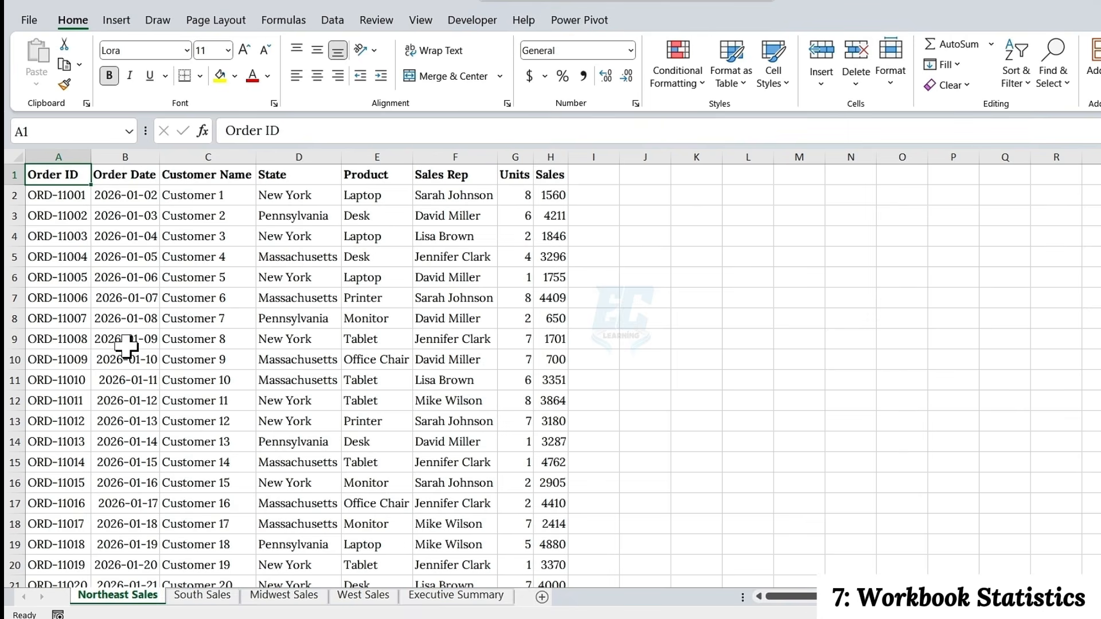
Look through the South, Midwest and West Sales sheets and open the workbook statistics
{"action": "left_click", "coordinate": [221, 596]}
{"action": "left_click", "coordinate": [307, 596]}
{"action": "left_click", "coordinate": [348, 597]}
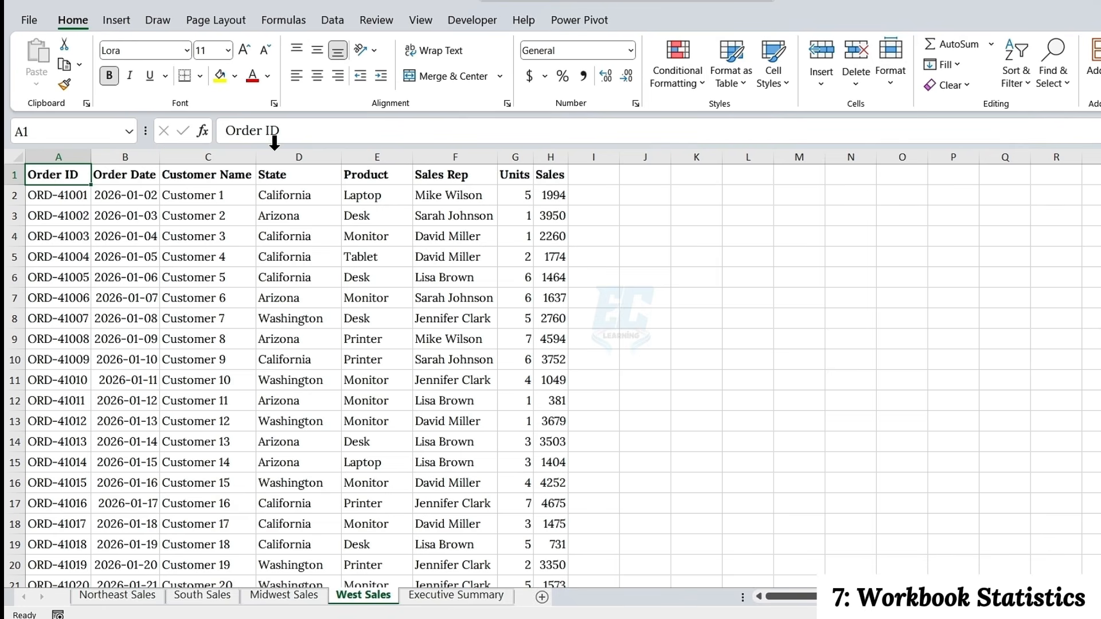
{"action": "left_click", "coordinate": [379, 21]}
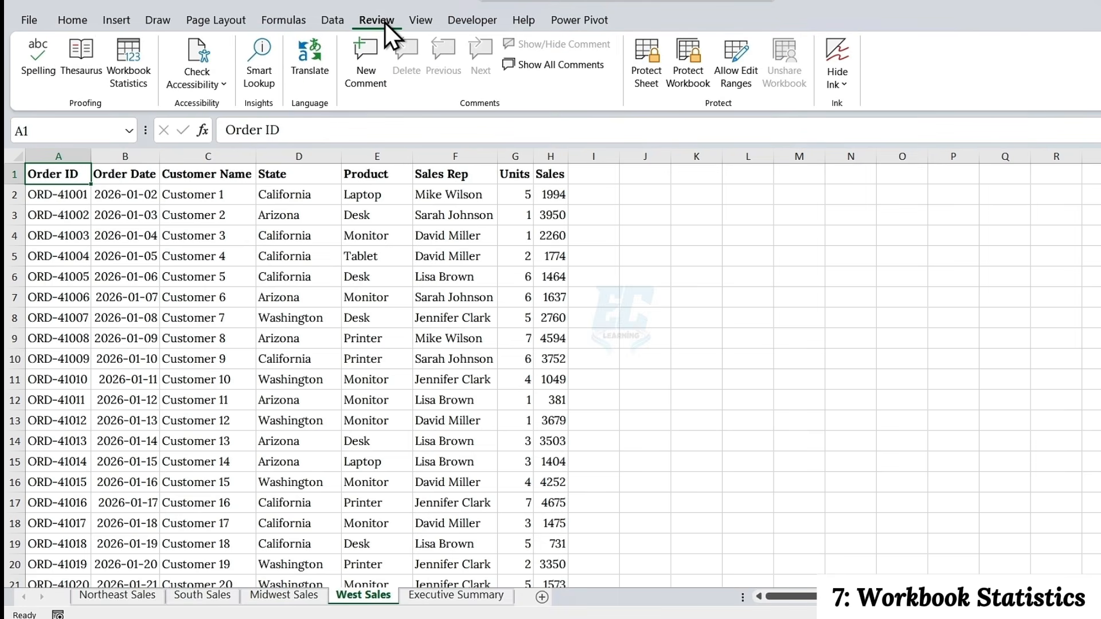
{"action": "left_click", "coordinate": [123, 61]}
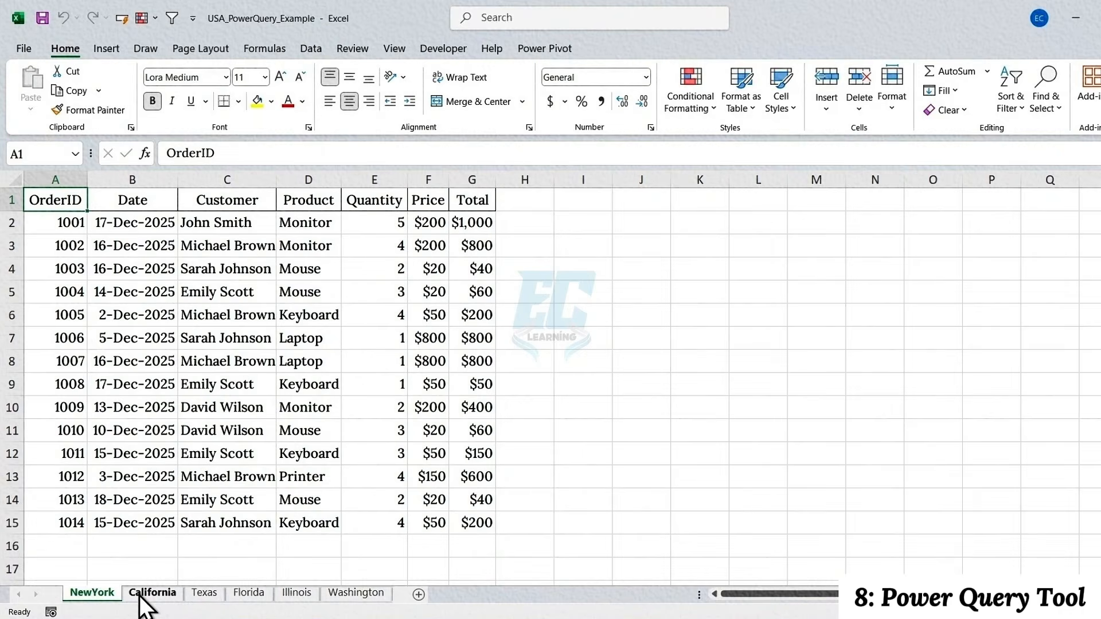
Look through the California, Texas, Florida and Washington sales sheets
{"action": "left_click", "coordinate": [146, 594]}
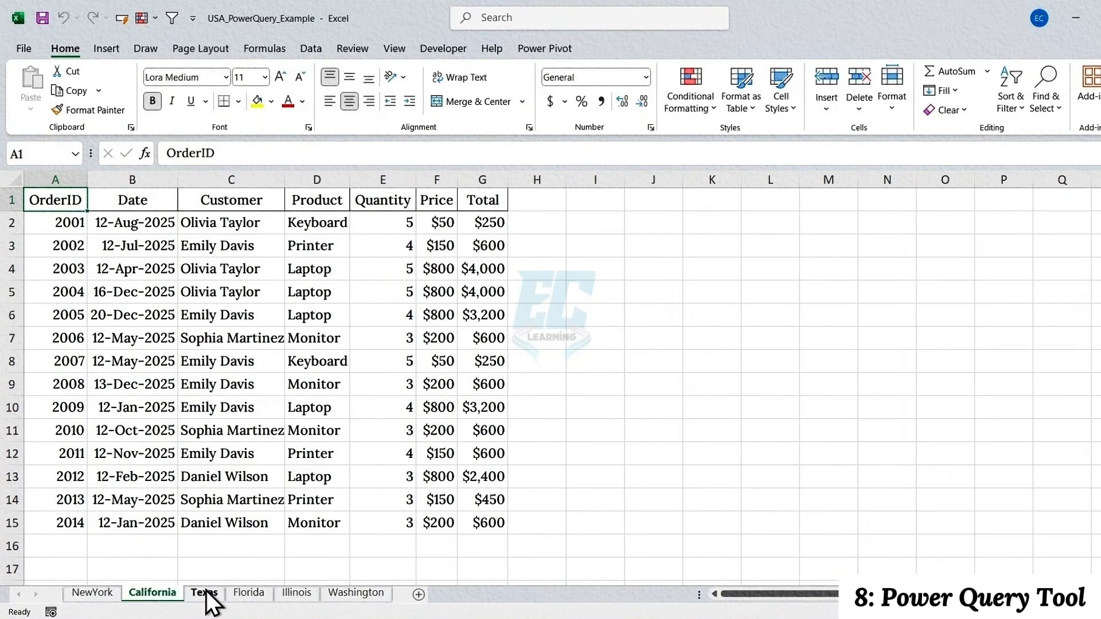
{"action": "left_click", "coordinate": [208, 594]}
{"action": "left_click", "coordinate": [248, 594]}
{"action": "left_click", "coordinate": [344, 594]}
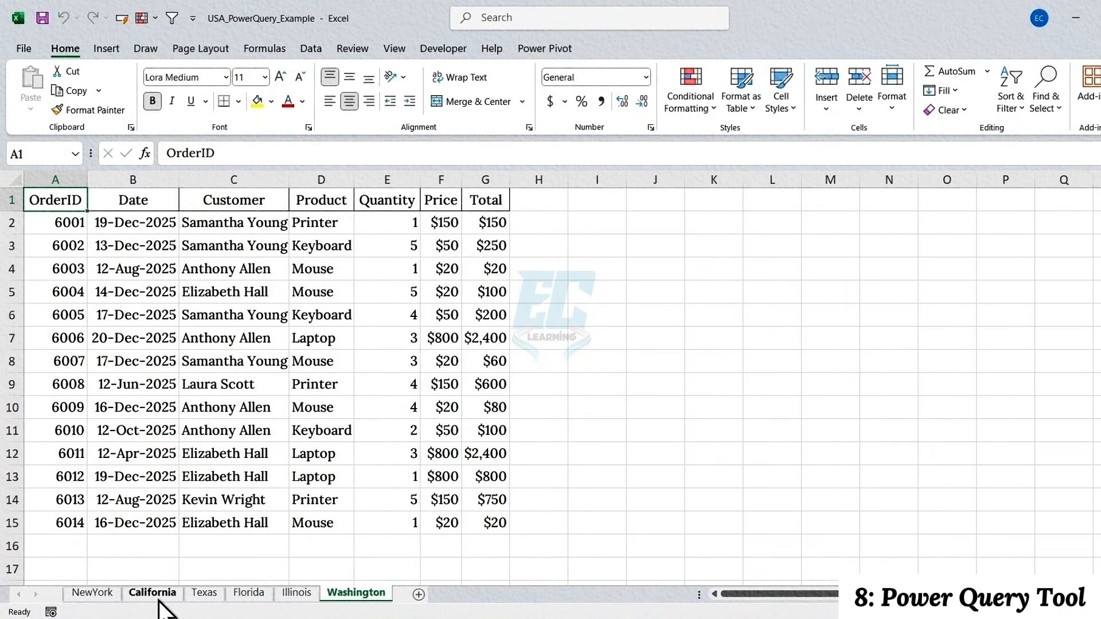
Convert the NewYork sheet's data A1:G15 into a table with headers and name it NYSales
{"action": "left_click", "coordinate": [107, 597]}
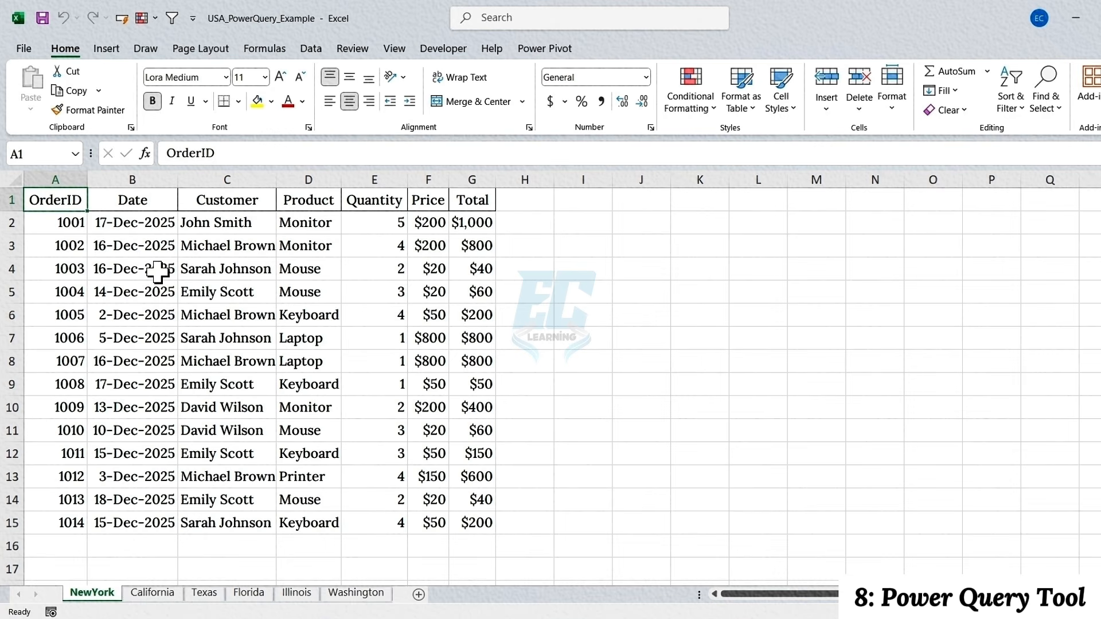
{"action": "key", "text": "ctrl+a"}
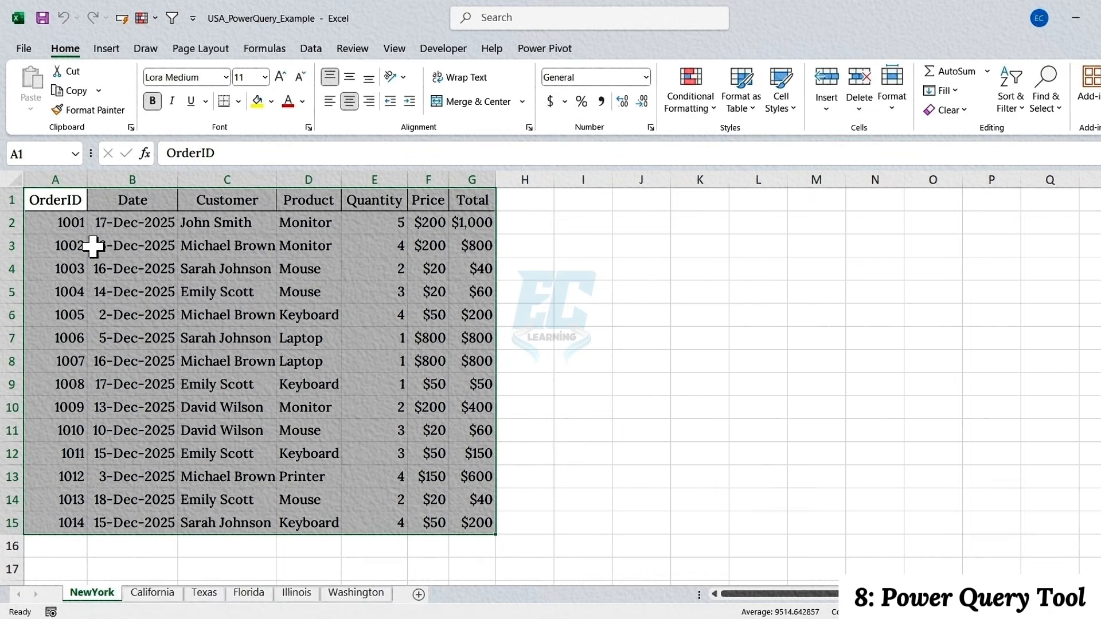
{"action": "key", "text": "ctrl+t"}
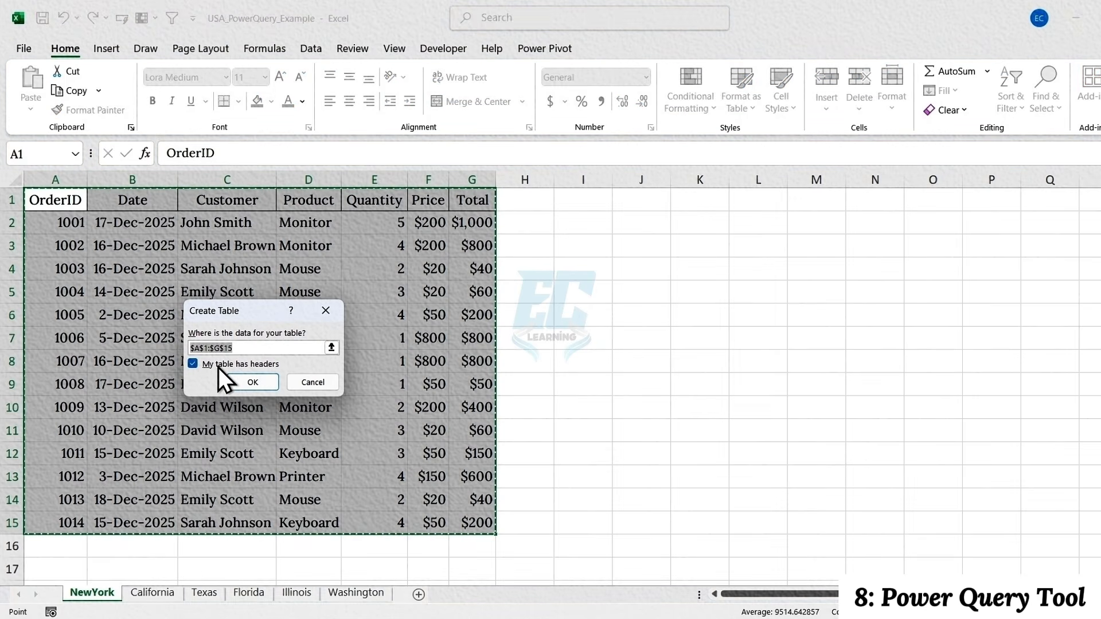
{"action": "left_click", "coordinate": [247, 383]}
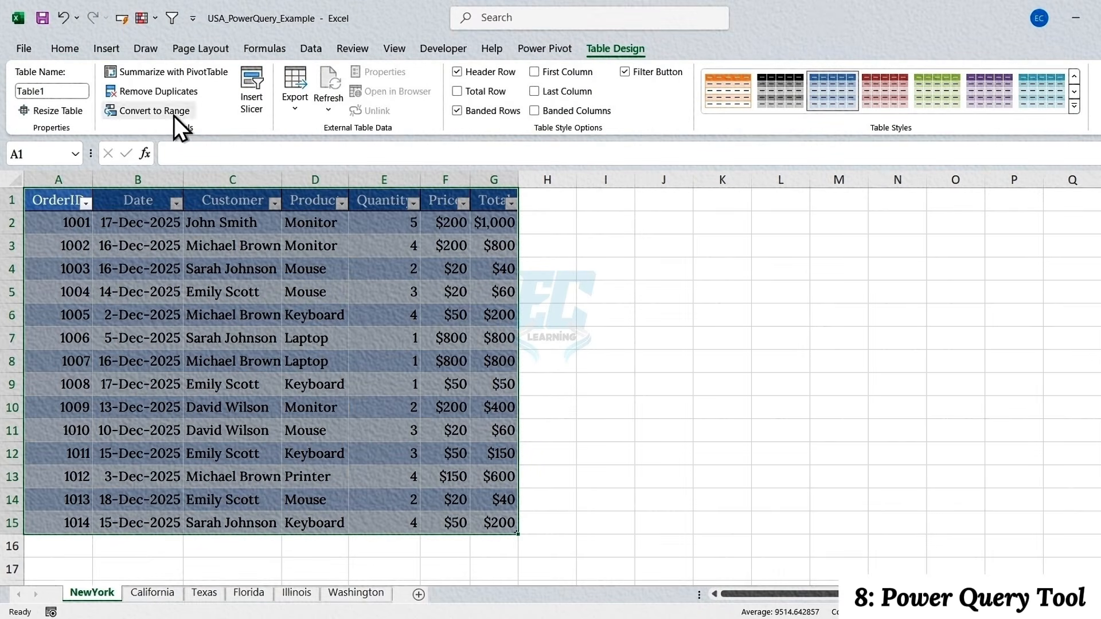
{"action": "left_click", "coordinate": [57, 90]}
{"action": "type", "text": "NYSales"}
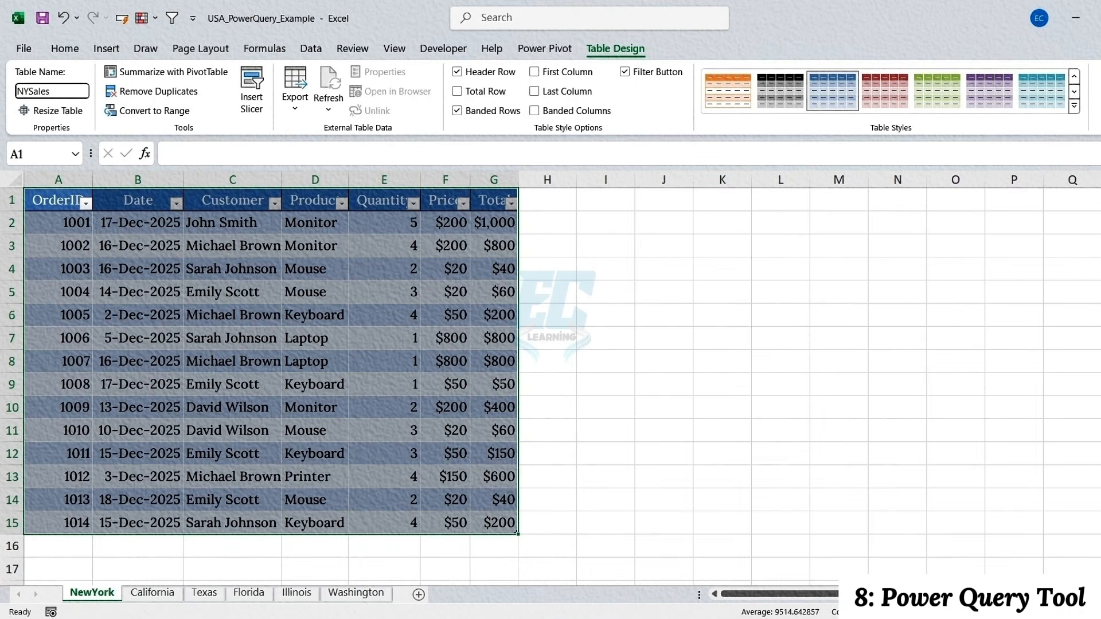
{"action": "key", "text": "Return"}
Convert the California sheet's data into a table with headers and name it CSales
{"action": "left_click", "coordinate": [152, 592]}
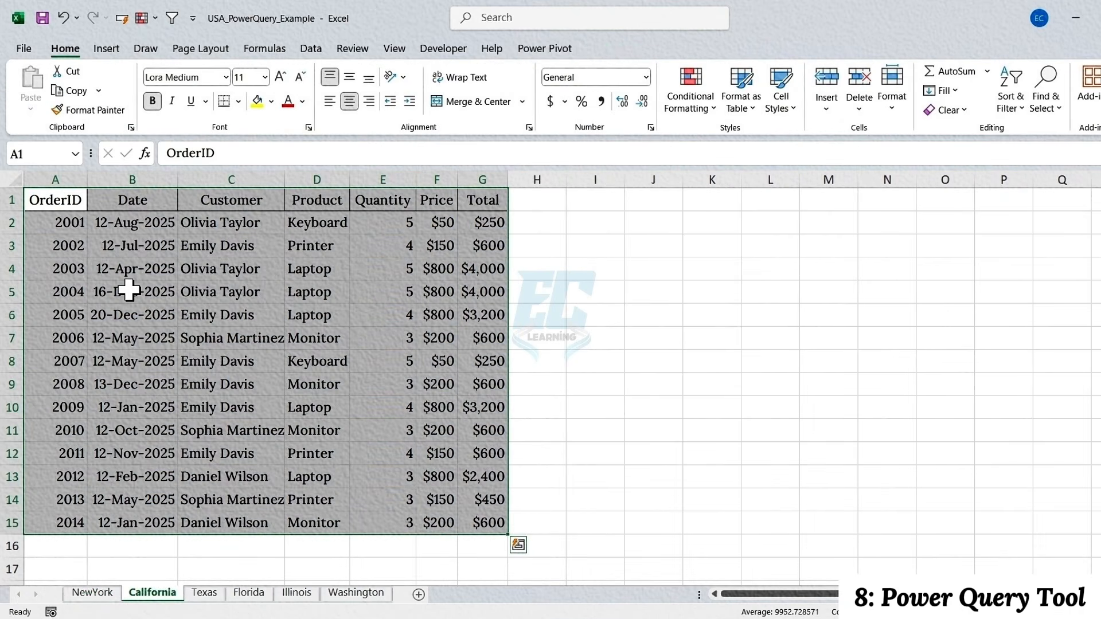
{"action": "key", "text": "ctrl+t"}
{"action": "key", "text": "Return"}
{"action": "left_click", "coordinate": [66, 91]}
{"action": "type", "text": "CSales"}
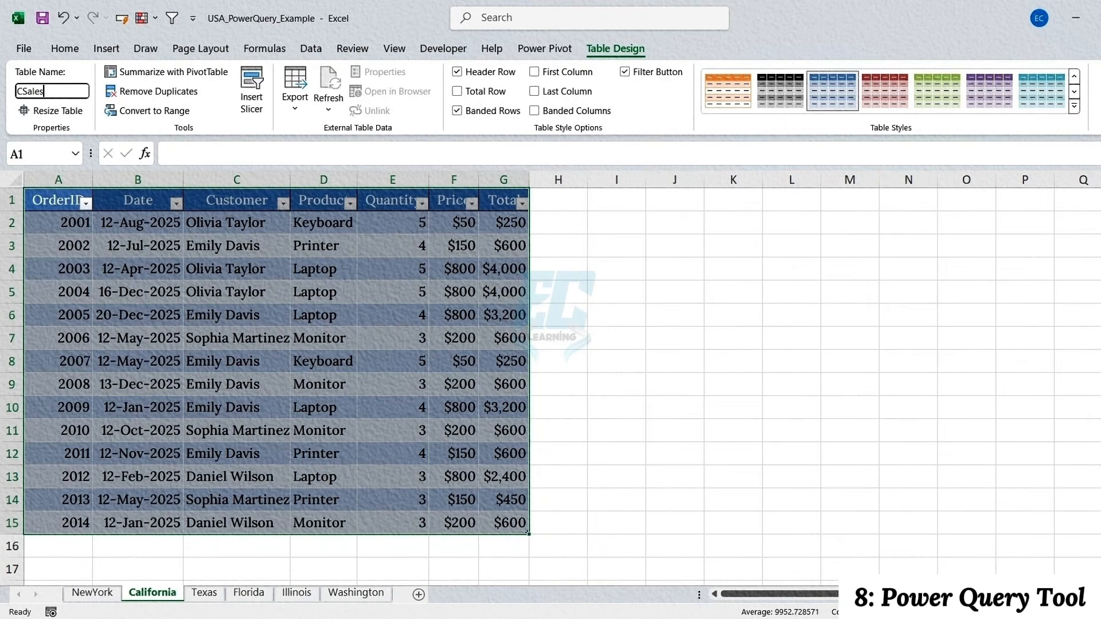
{"action": "key", "text": "Return"}
Convert the Texas sheet's data into a table with headers and name it TSales
{"action": "left_click", "coordinate": [204, 592]}
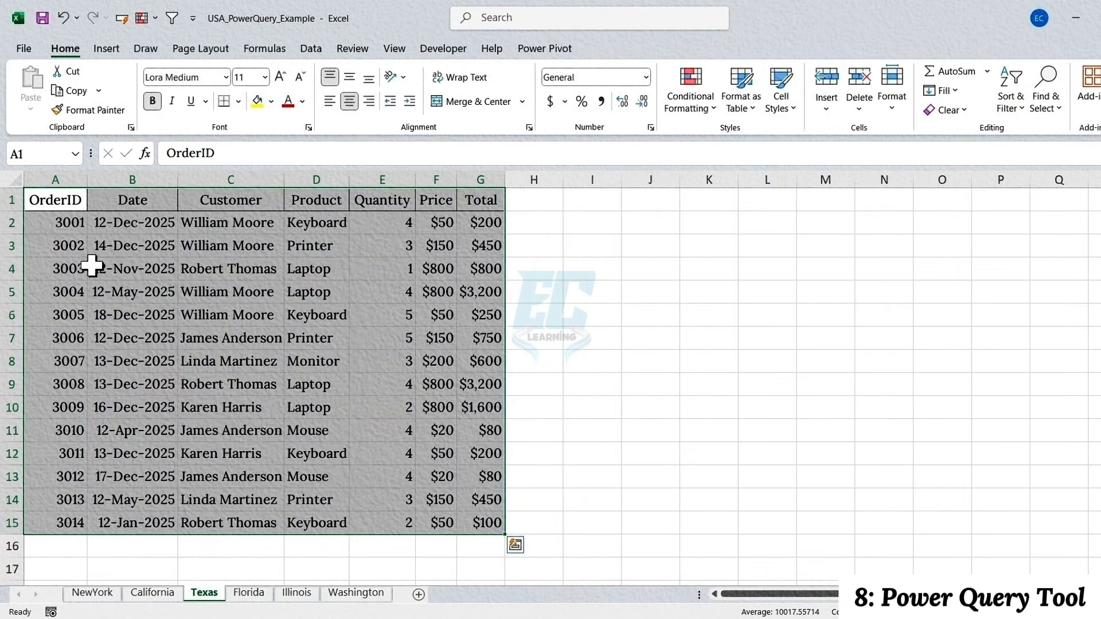
{"action": "key", "text": "ctrl+t"}
{"action": "left_click", "coordinate": [255, 383]}
{"action": "left_click", "coordinate": [66, 91]}
{"action": "type", "text": "TSales"}
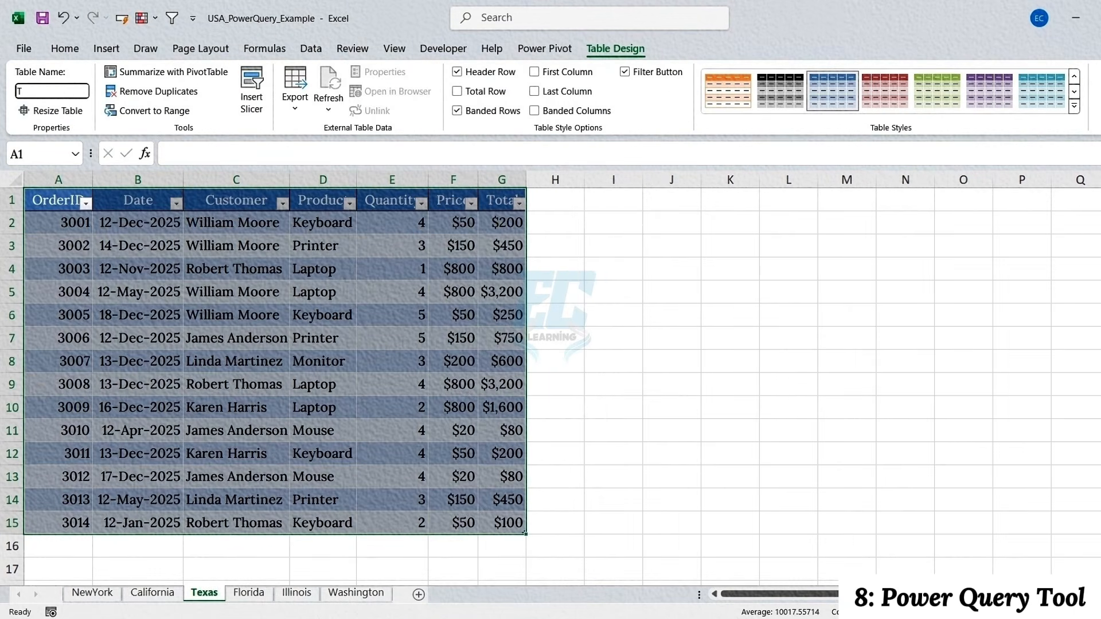
{"action": "key", "text": "Return"}
Convert the Florida sheet's data into a table with headers and name it FSales
{"action": "left_click", "coordinate": [249, 593]}
{"action": "key", "text": "ctrl+t"}
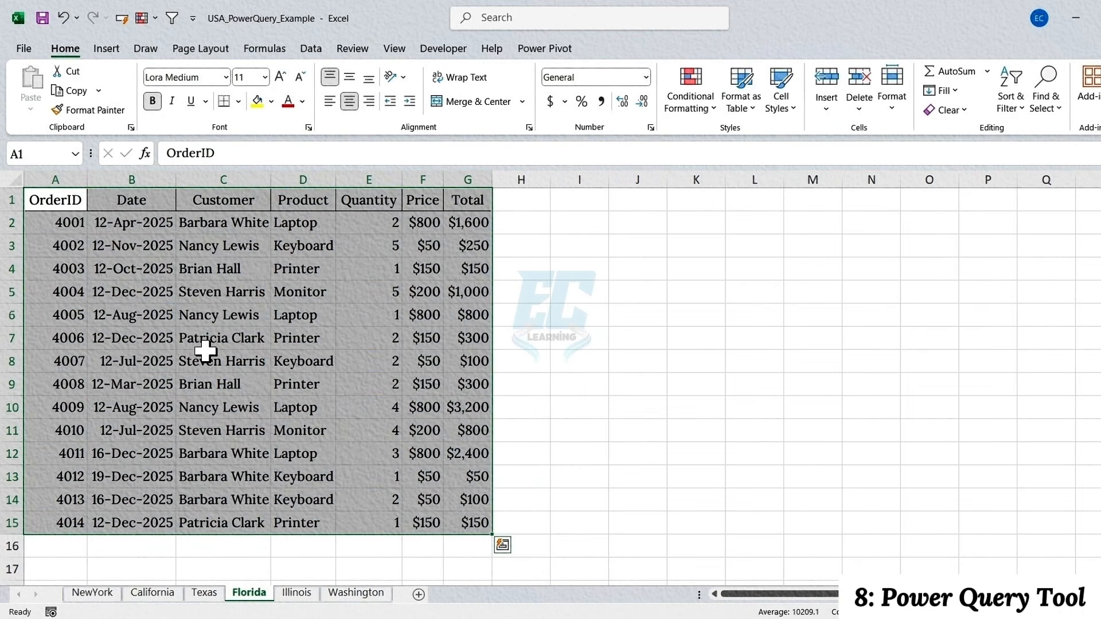
{"action": "left_click", "coordinate": [246, 361]}
{"action": "left_click", "coordinate": [52, 91]}
{"action": "type", "text": "FSales"}
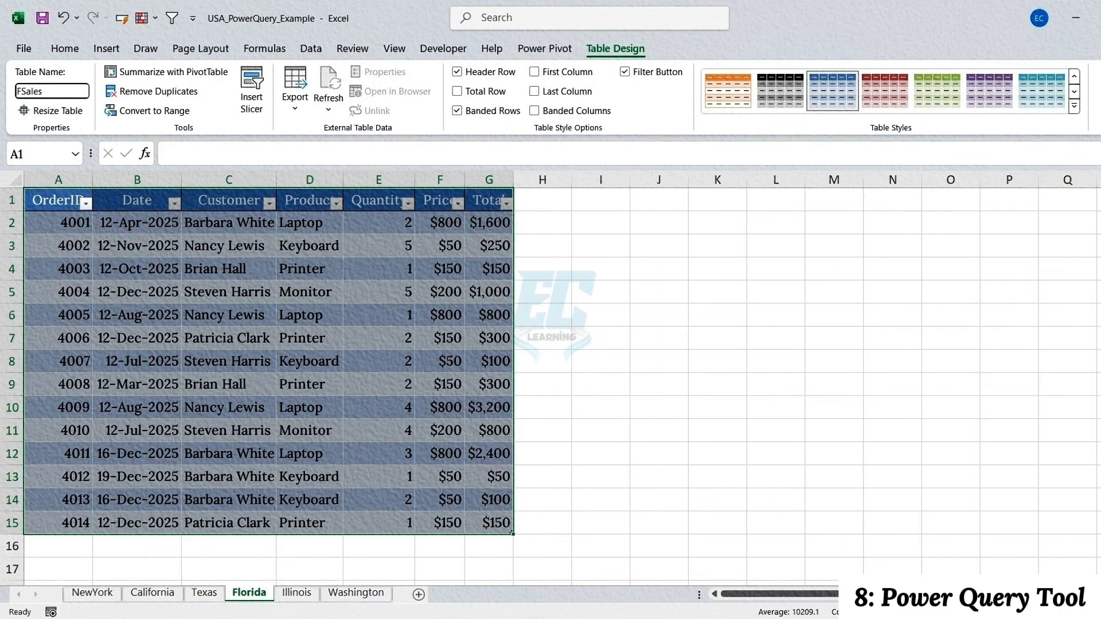
{"action": "key", "text": "Return"}
Convert the Illinois sheet's data into a table with headers and name it ISales
{"action": "left_click", "coordinate": [296, 593]}
{"action": "key", "text": "ctrl+t"}
{"action": "left_click", "coordinate": [252, 382]}
{"action": "left_click", "coordinate": [51, 91]}
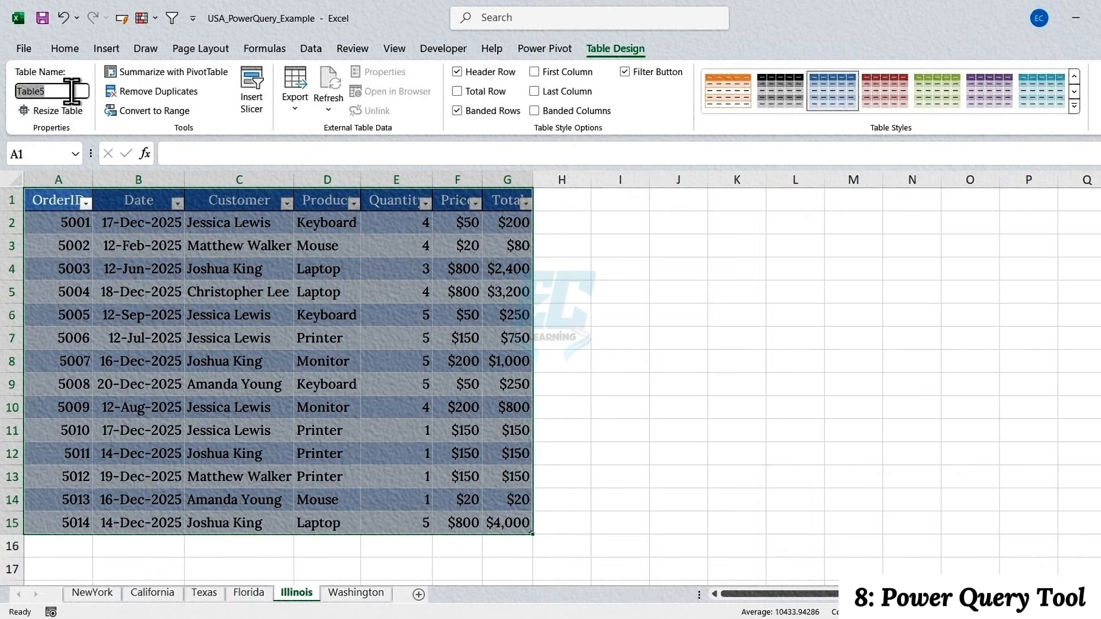
{"action": "key", "text": "BackSpace"}
{"action": "type", "text": "IllinoisSales"}
{"action": "key", "text": "Return"}
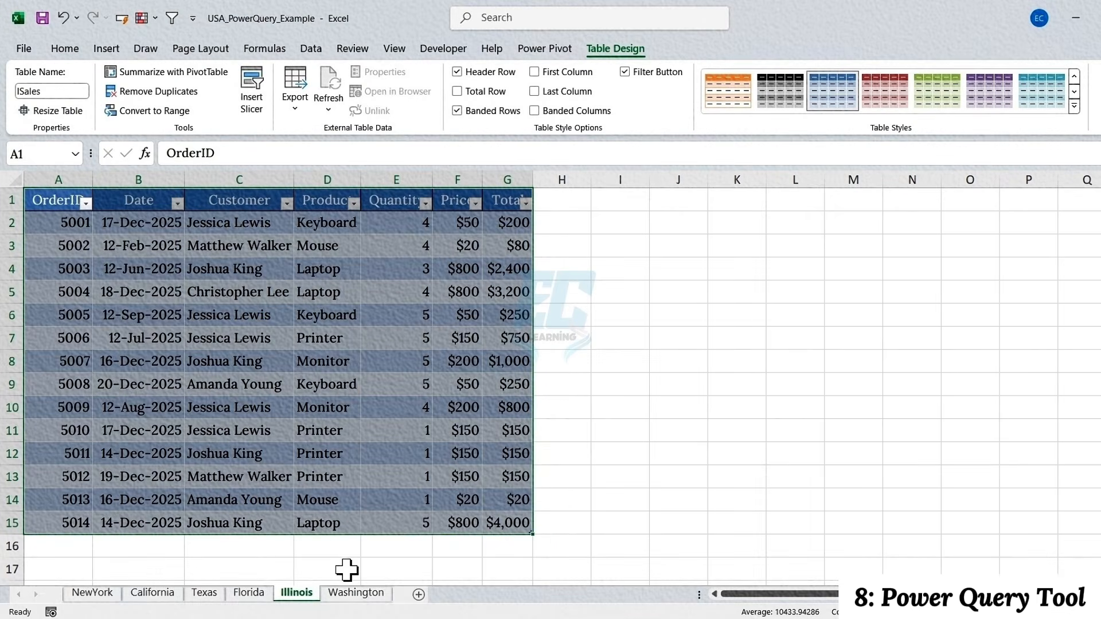
Convert the Washington sheet's data into a table with headers and name it WSales
{"action": "left_click", "coordinate": [356, 593]}
{"action": "key", "text": "ctrl+t"}
{"action": "left_click", "coordinate": [253, 382]}
{"action": "left_click", "coordinate": [62, 89]}
{"action": "key", "text": "BackSpace"}
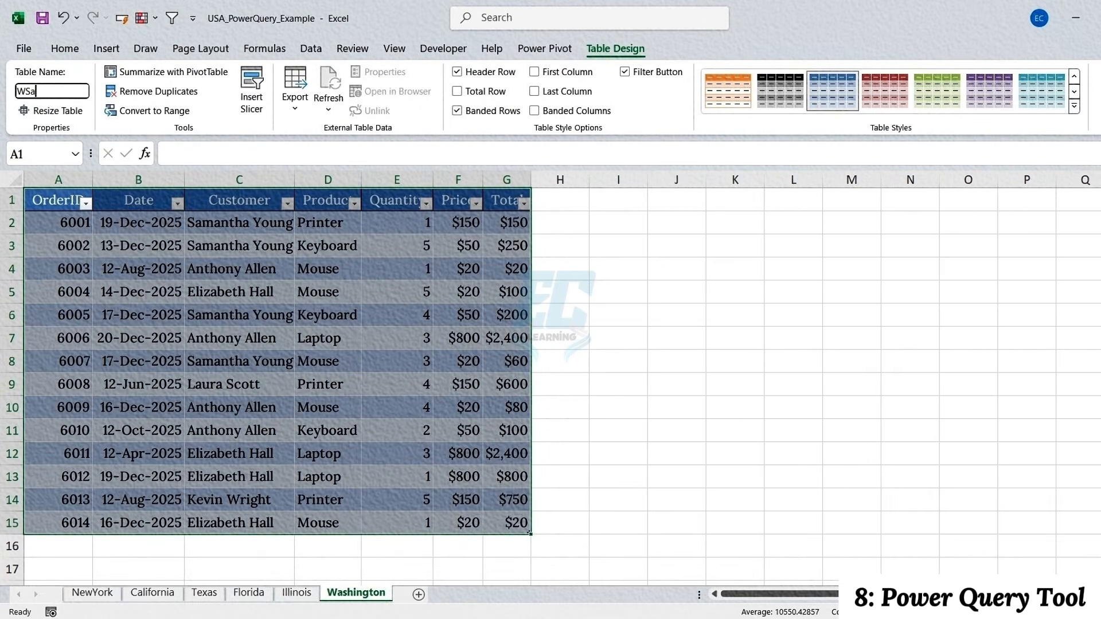
{"action": "type", "text": "WSales"}
{"action": "key", "text": "Return"}
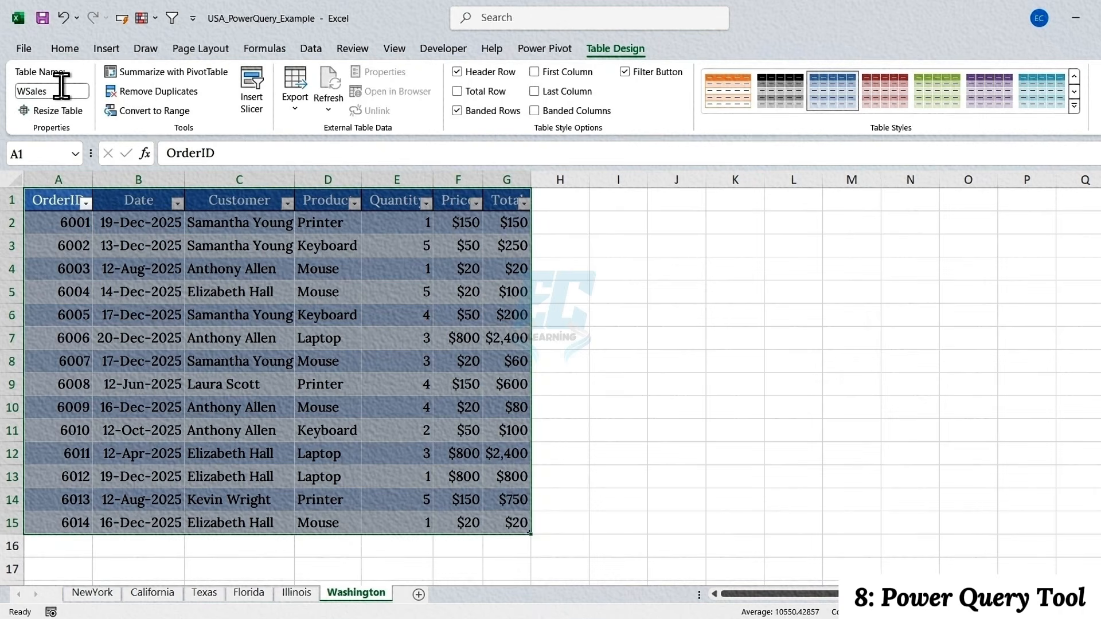
{"action": "left_click", "coordinate": [58, 199]}
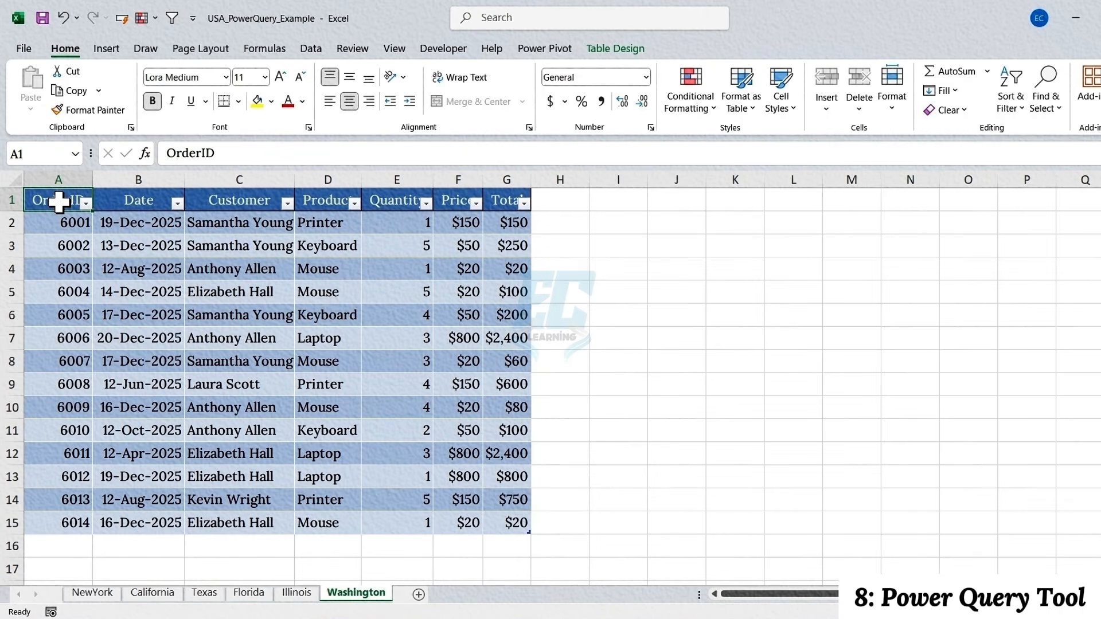
Bring the NewYork sheet's NYSales table into Power Query and load it as a connection only
{"action": "left_click", "coordinate": [91, 591]}
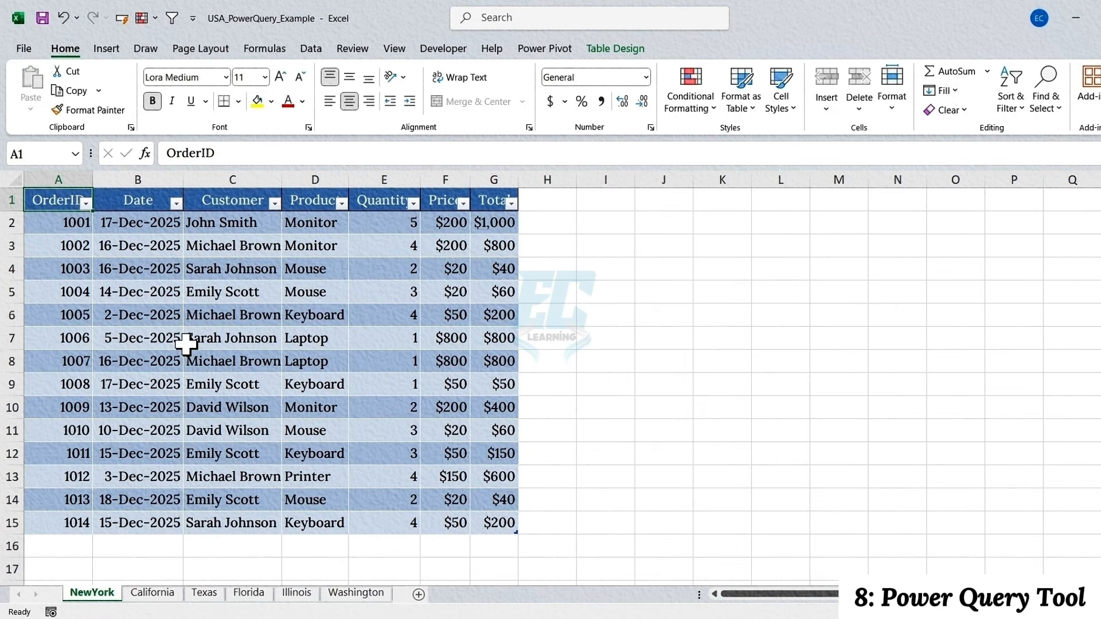
{"action": "left_click", "coordinate": [254, 356]}
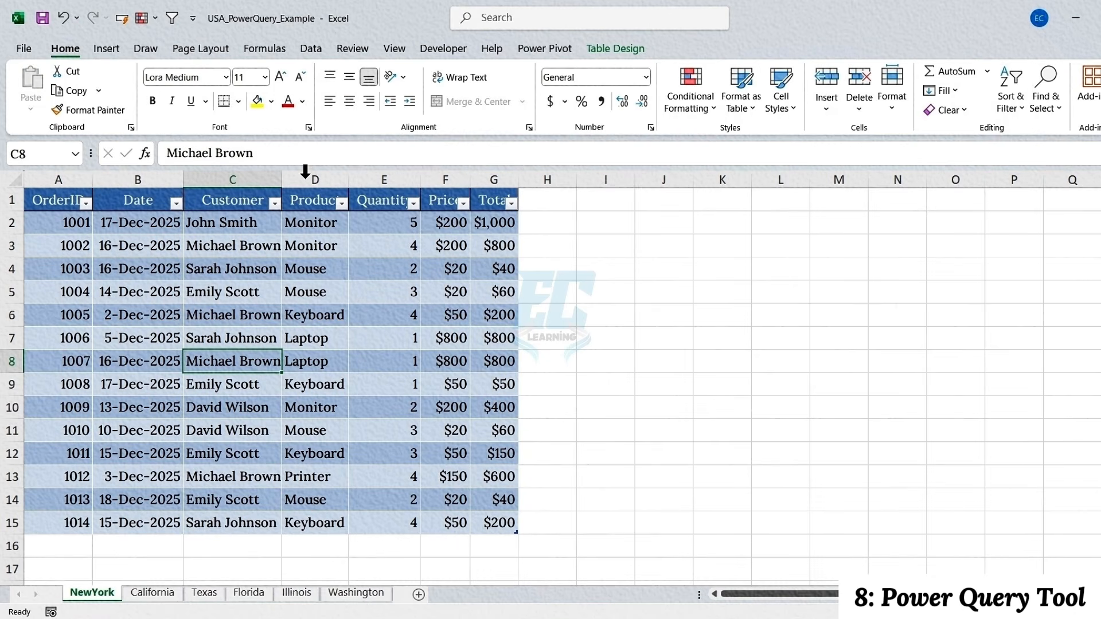
{"action": "left_click", "coordinate": [305, 51]}
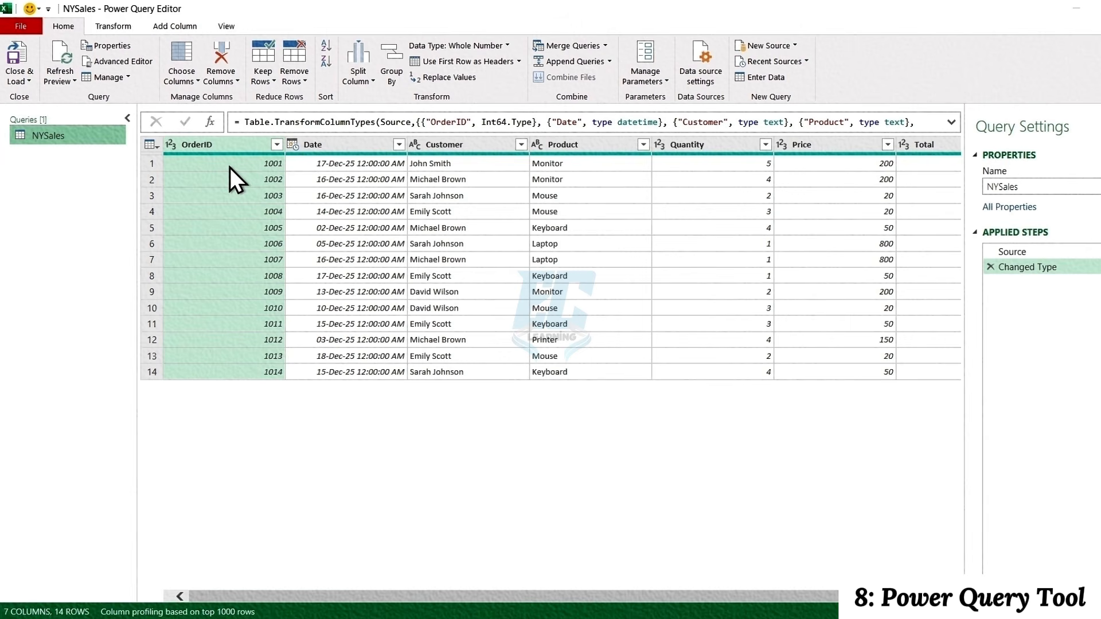
{"action": "left_click", "coordinate": [31, 84]}
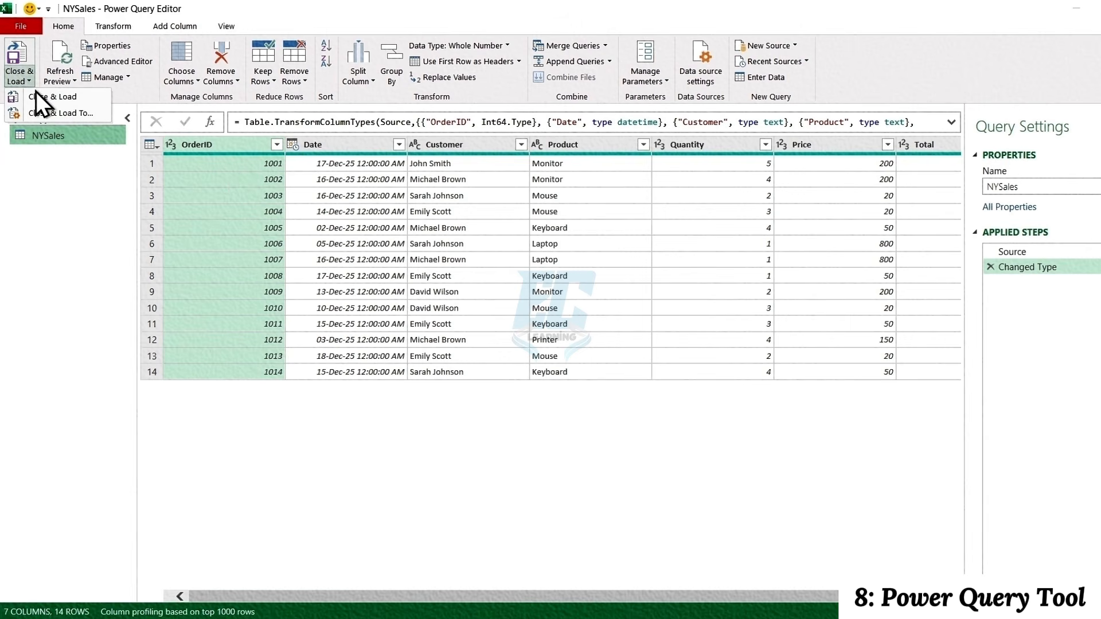
{"action": "left_click", "coordinate": [56, 112]}
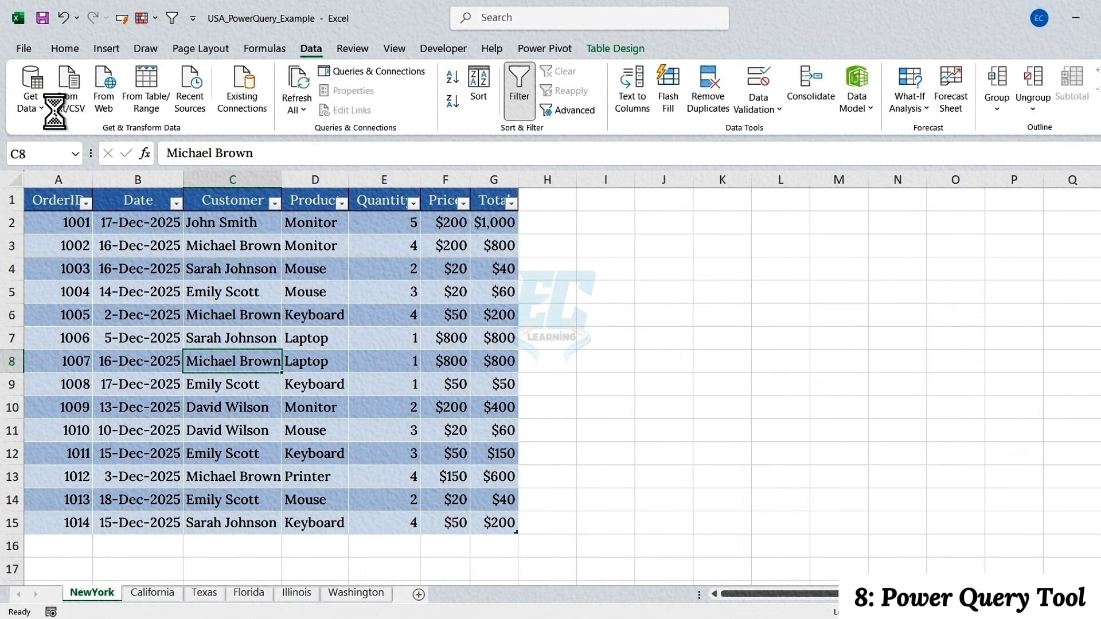
{"action": "left_click", "coordinate": [206, 308]}
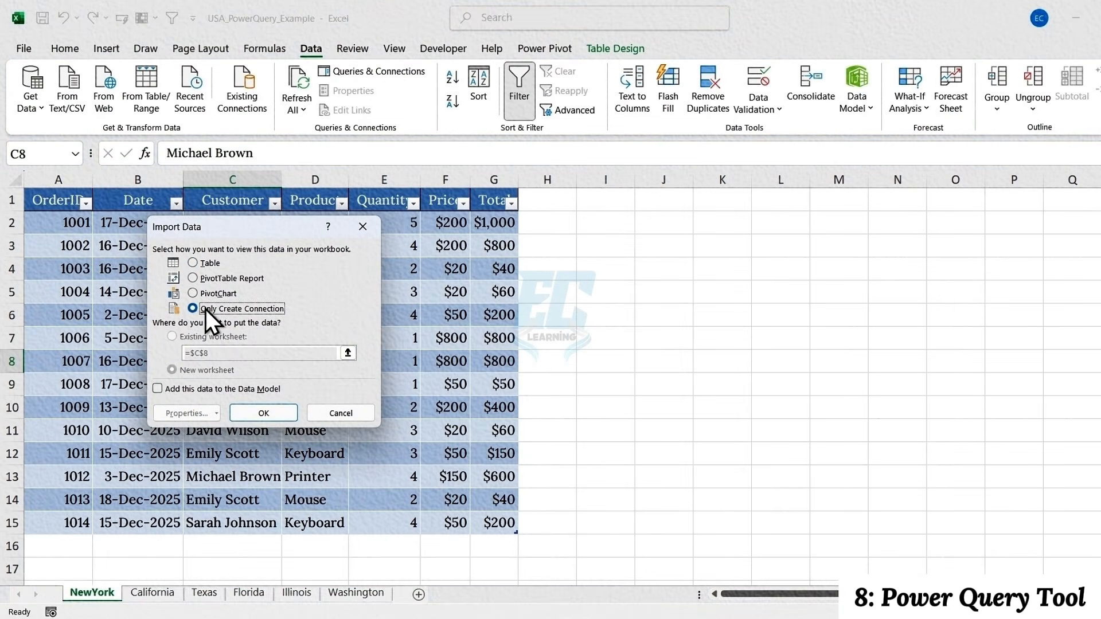
{"action": "left_click", "coordinate": [258, 414]}
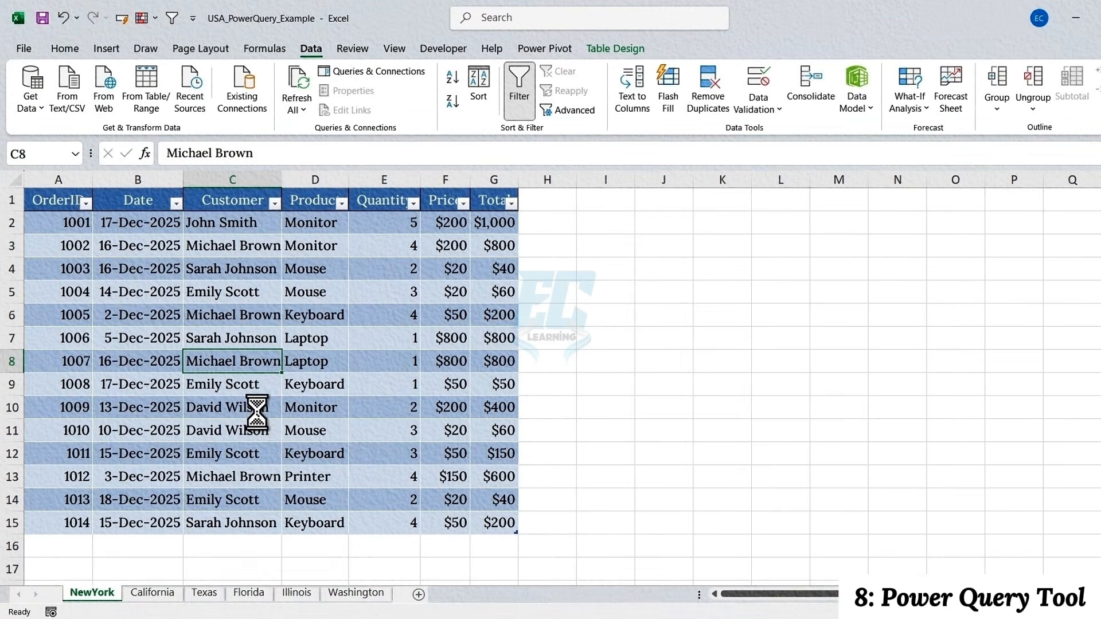
Bring the California sheet's CSales table into Power Query and load it as a connection only
{"action": "left_click", "coordinate": [150, 593]}
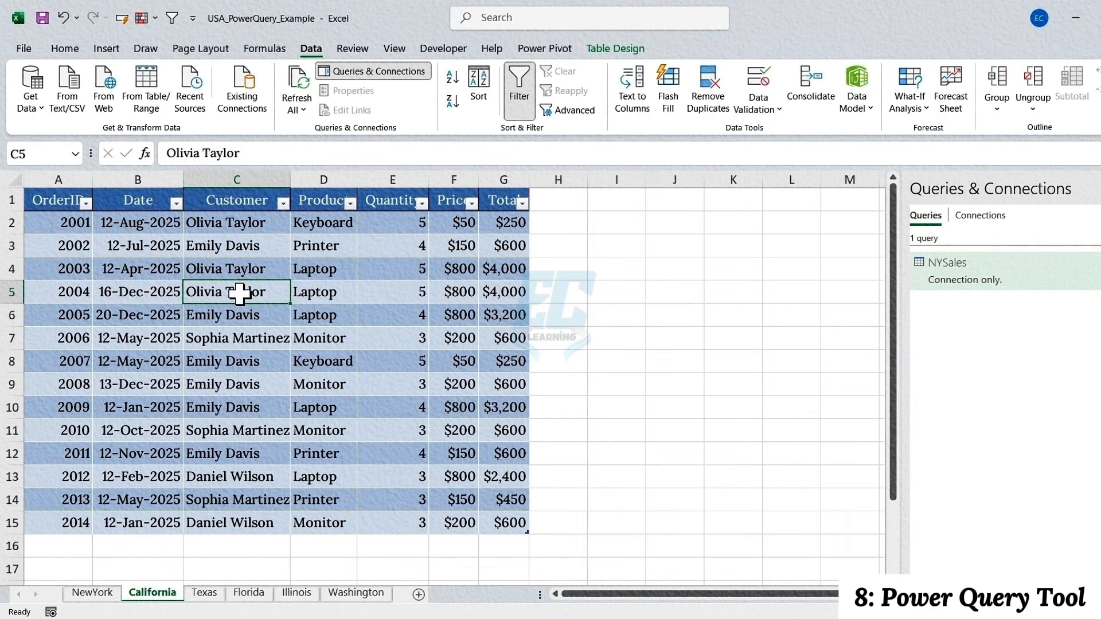
{"action": "left_click", "coordinate": [140, 93]}
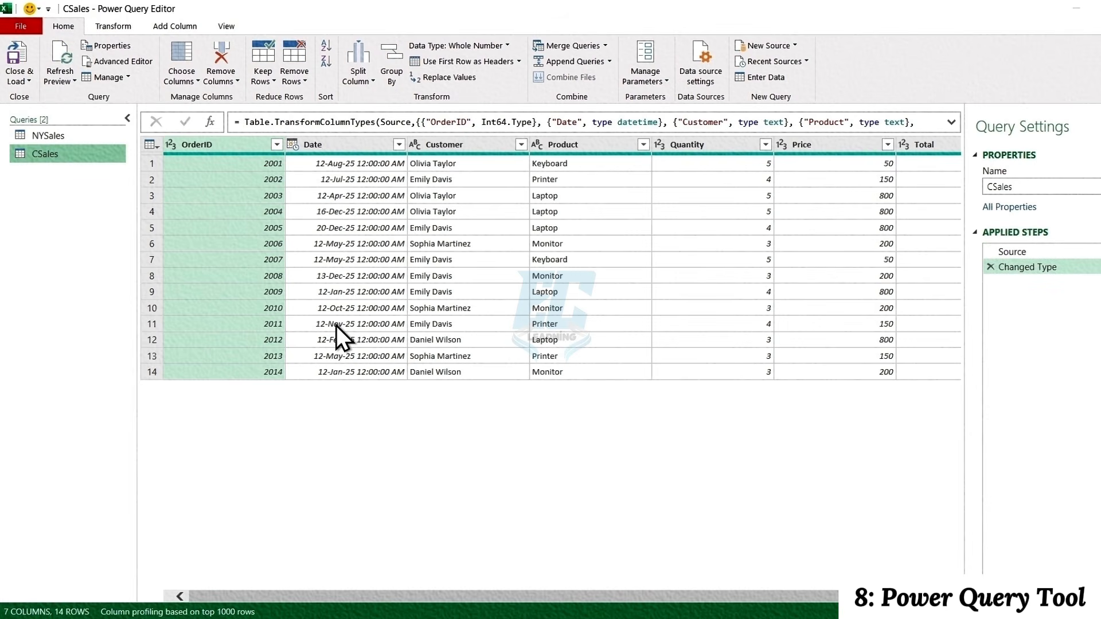
{"action": "left_click", "coordinate": [29, 79]}
{"action": "left_click", "coordinate": [60, 110]}
{"action": "left_click", "coordinate": [220, 310]}
{"action": "left_click", "coordinate": [259, 413]}
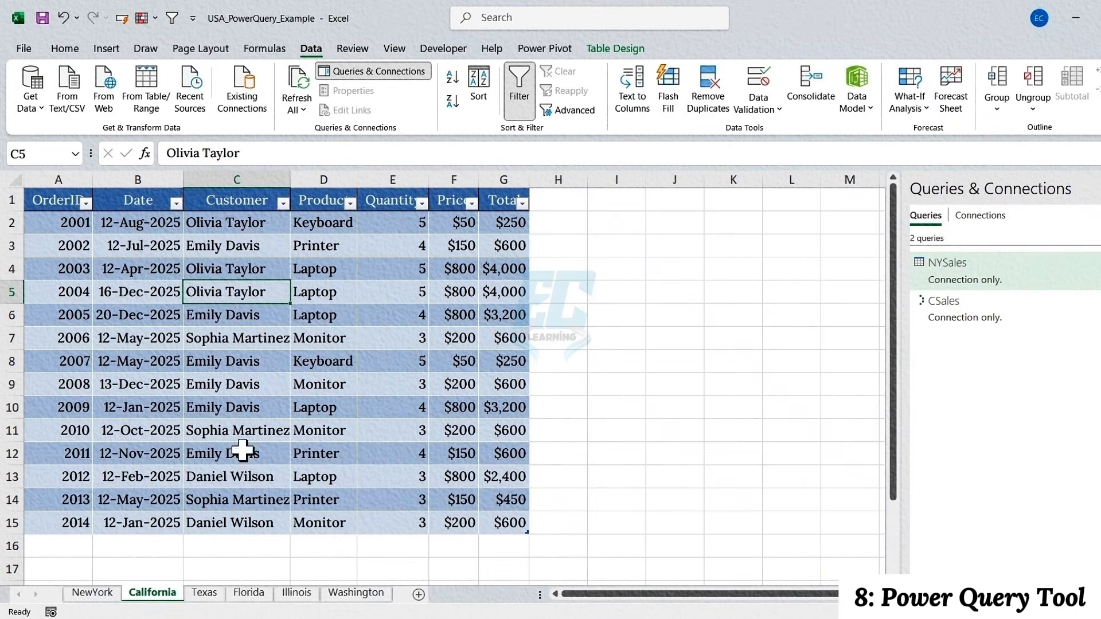
Bring the Texas sheet's TSales table into Power Query and load it as a connection only
{"action": "left_click", "coordinate": [204, 592]}
{"action": "left_click", "coordinate": [218, 312]}
{"action": "left_click", "coordinate": [140, 90]}
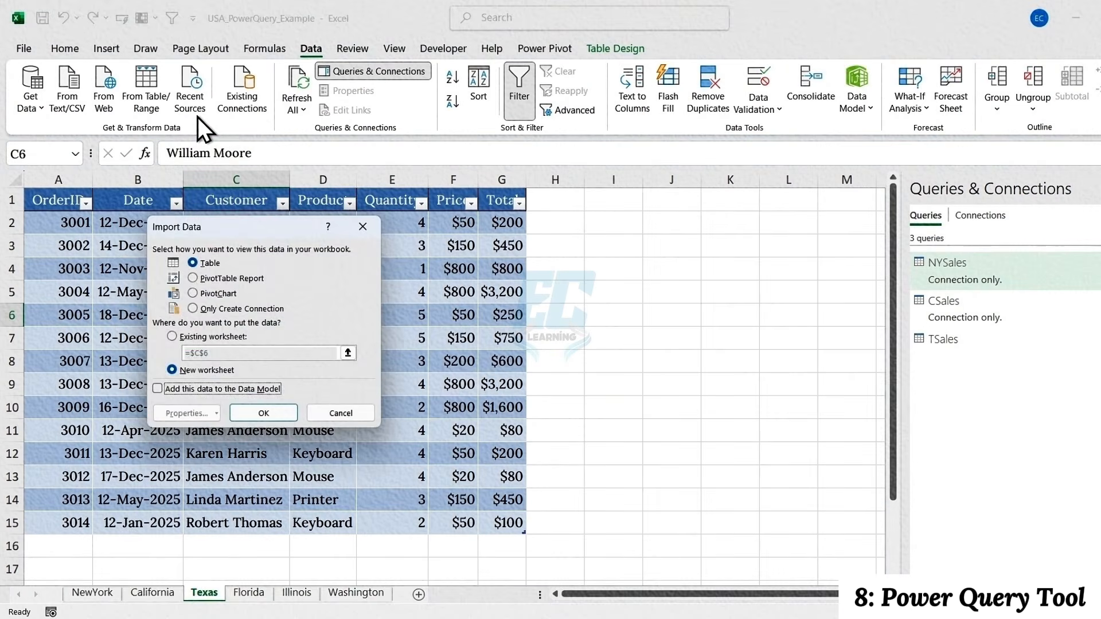
{"action": "left_click", "coordinate": [220, 310]}
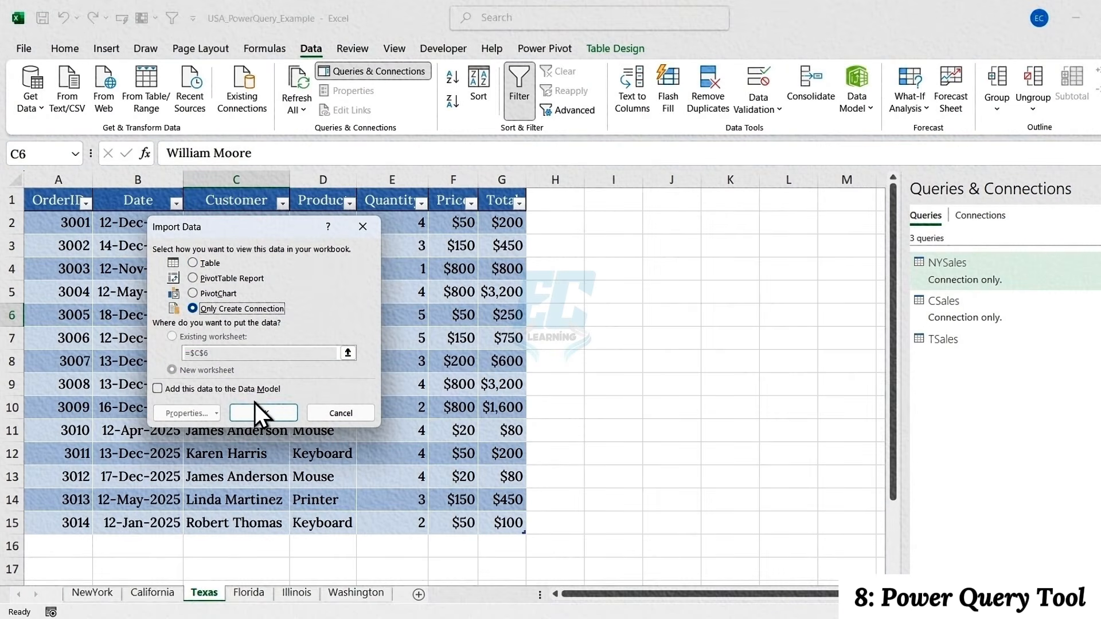
{"action": "left_click", "coordinate": [257, 411]}
Bring the Florida sheet's FSales table into Power Query and load it as a connection only
{"action": "left_click", "coordinate": [249, 593]}
{"action": "left_click", "coordinate": [218, 313]}
{"action": "left_click", "coordinate": [144, 95]}
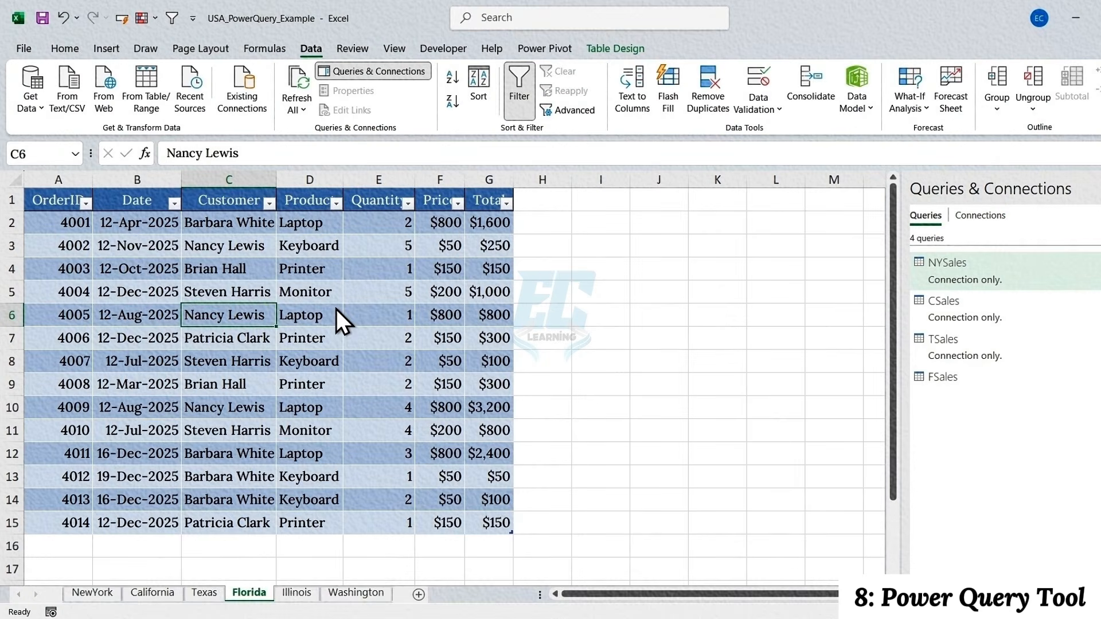
{"action": "left_click", "coordinate": [272, 410]}
Bring the Illinois sheet's ISales table into Power Query and load it as a connection only
{"action": "left_click", "coordinate": [296, 593]}
{"action": "left_click", "coordinate": [275, 314]}
{"action": "left_click", "coordinate": [145, 95]}
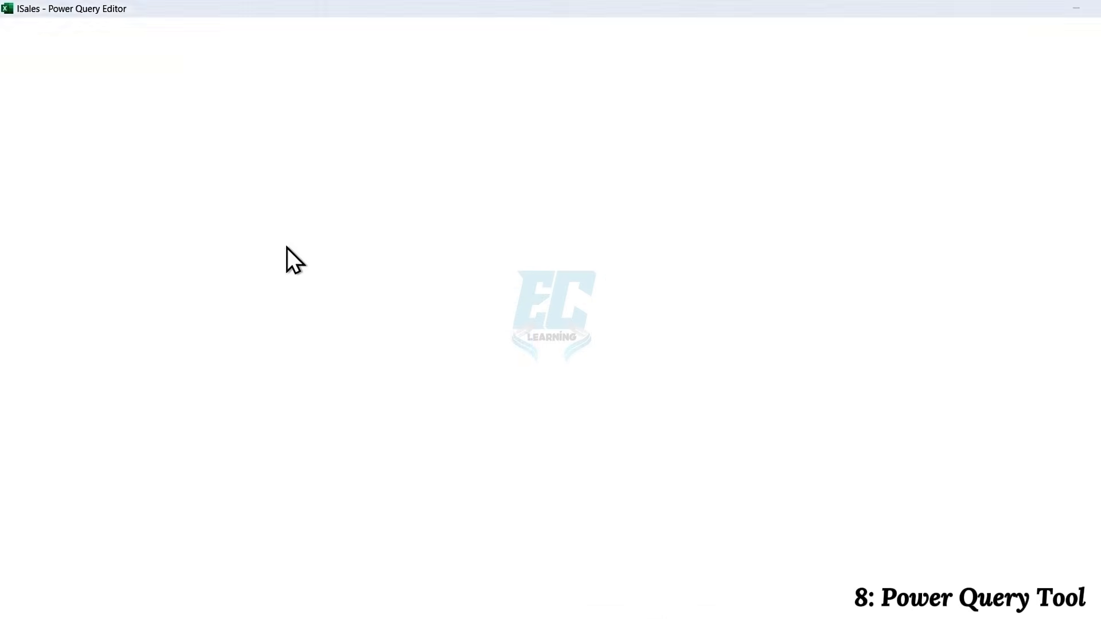
{"action": "left_click", "coordinate": [28, 81]}
{"action": "left_click", "coordinate": [51, 115]}
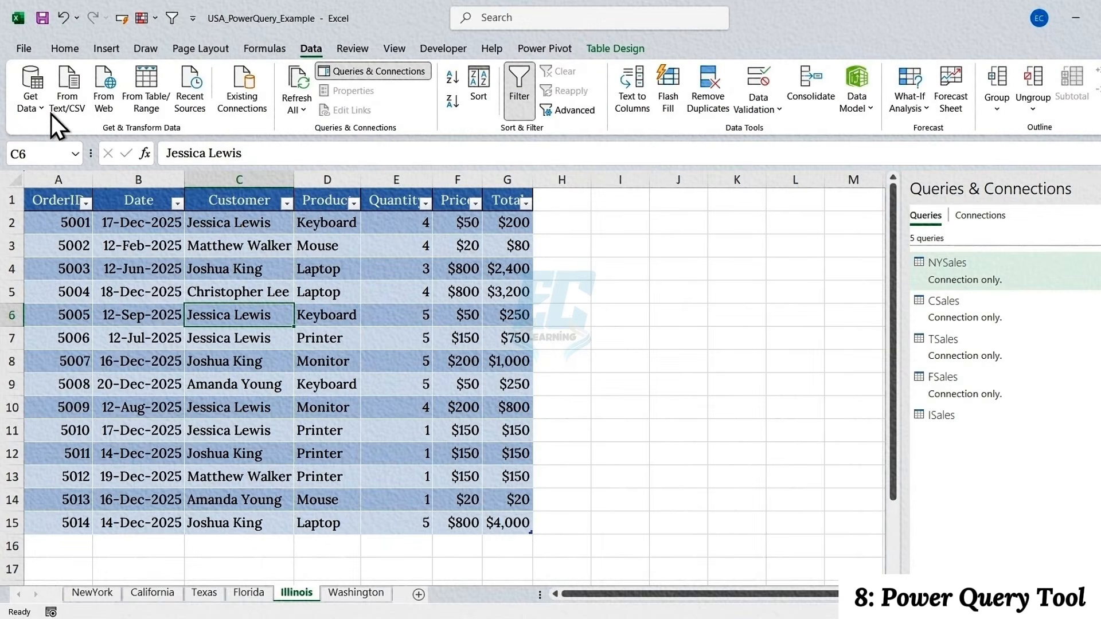
{"action": "left_click", "coordinate": [232, 312]}
{"action": "left_click", "coordinate": [274, 411]}
Open the Washington sheet's WSales table as a query in the Power Query Editor
{"action": "left_click", "coordinate": [356, 592]}
{"action": "left_click", "coordinate": [152, 245]}
{"action": "left_click", "coordinate": [146, 90]}
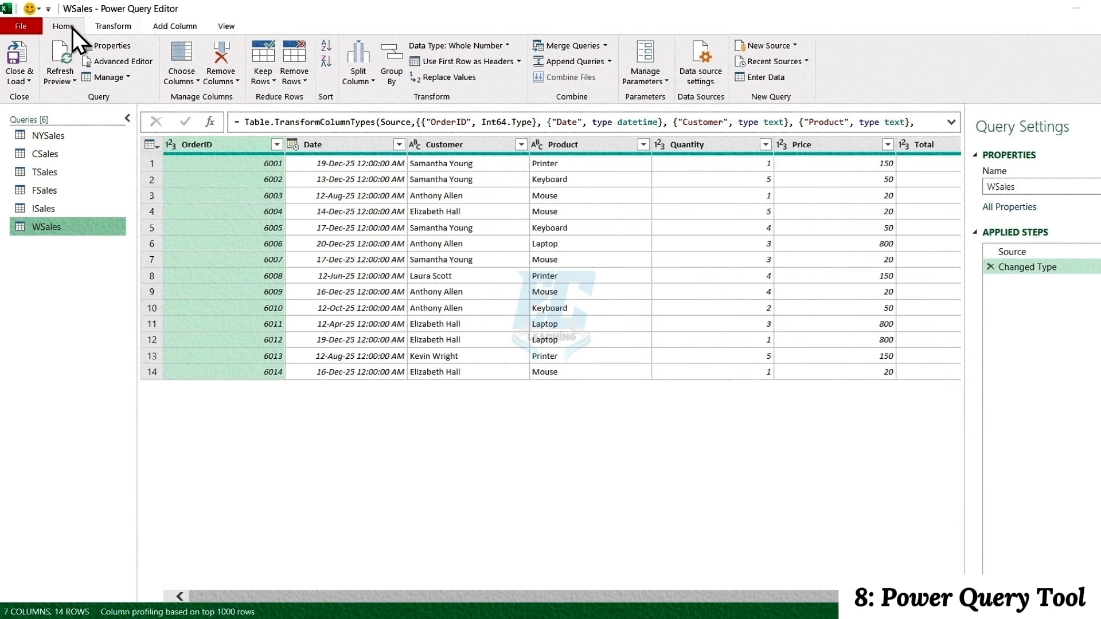
Set up Append Queries as New for three or more tables, adding NYSales and CSales after WSales
{"action": "left_click", "coordinate": [609, 63]}
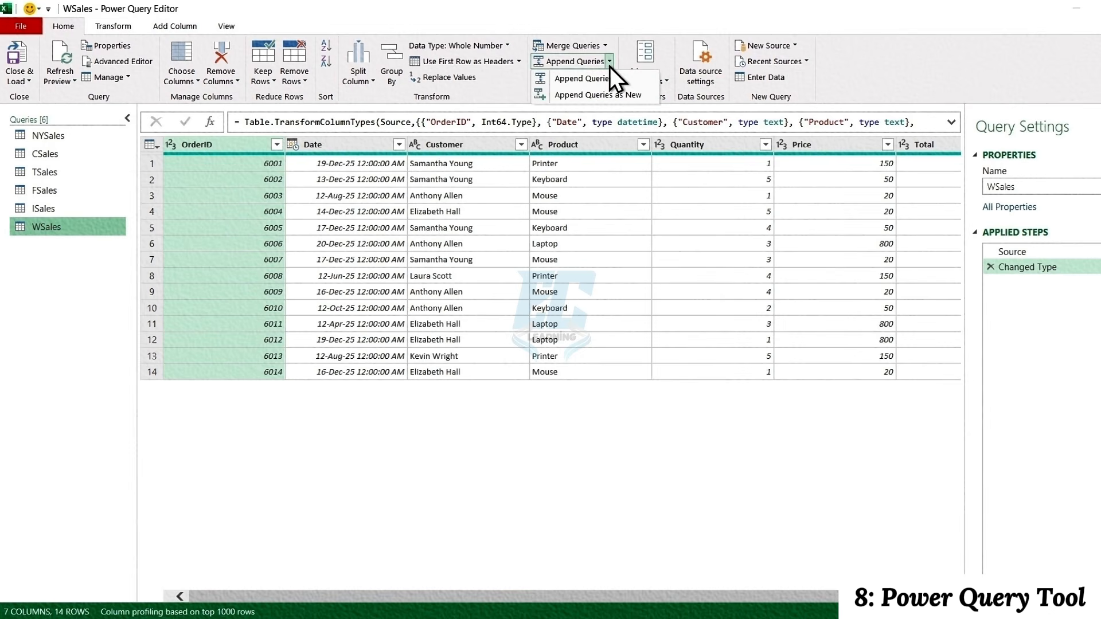
{"action": "left_click", "coordinate": [607, 94]}
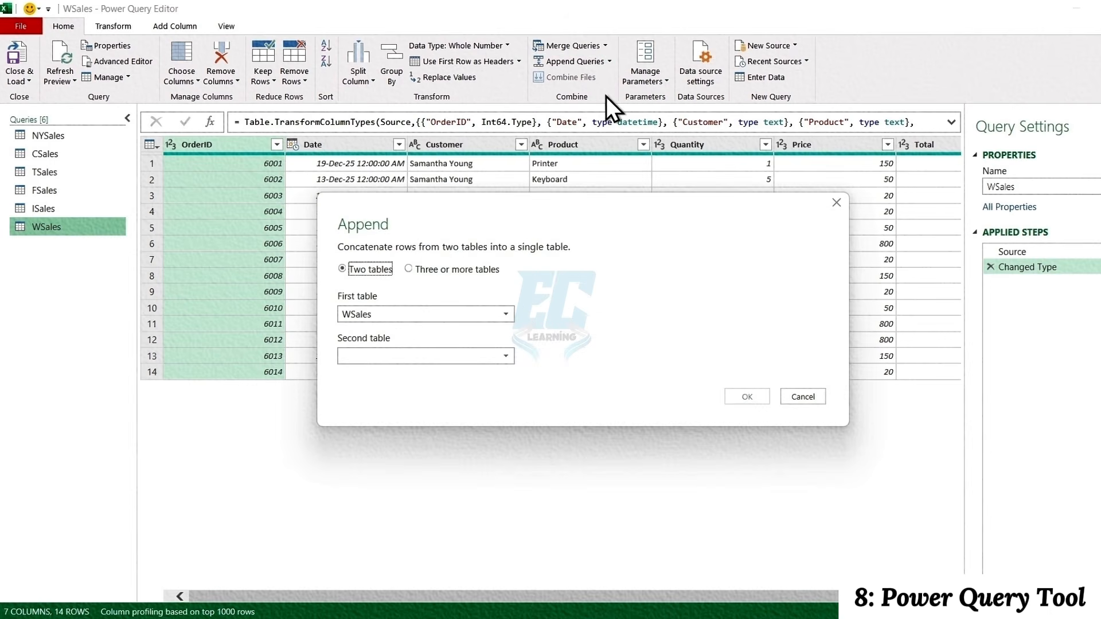
{"action": "left_click", "coordinate": [409, 270]}
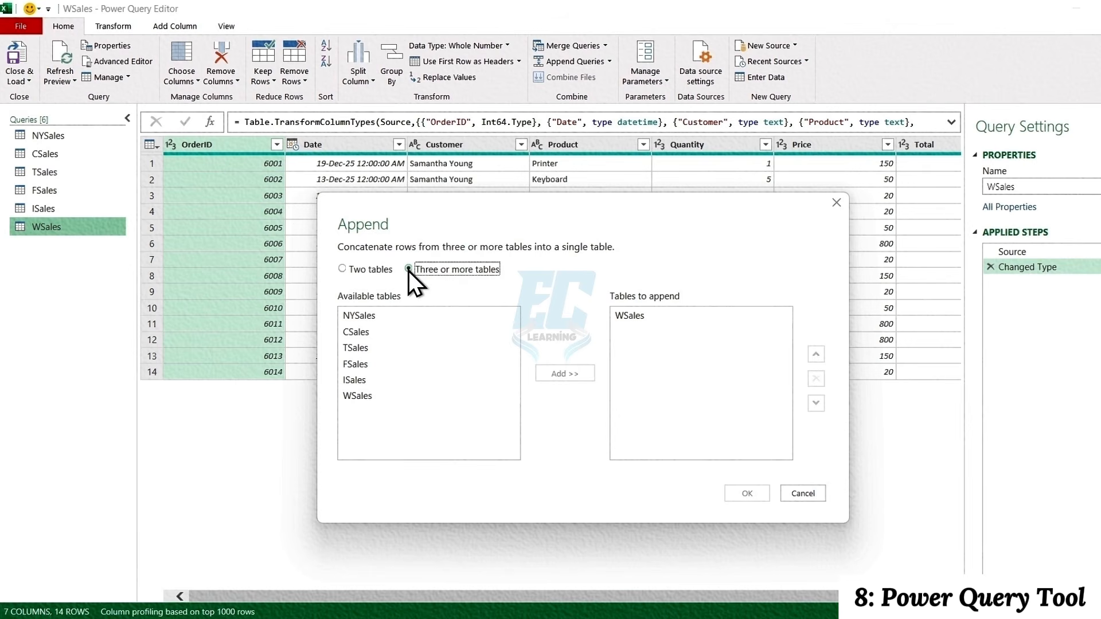
{"action": "left_click", "coordinate": [405, 316]}
{"action": "left_click", "coordinate": [559, 373]}
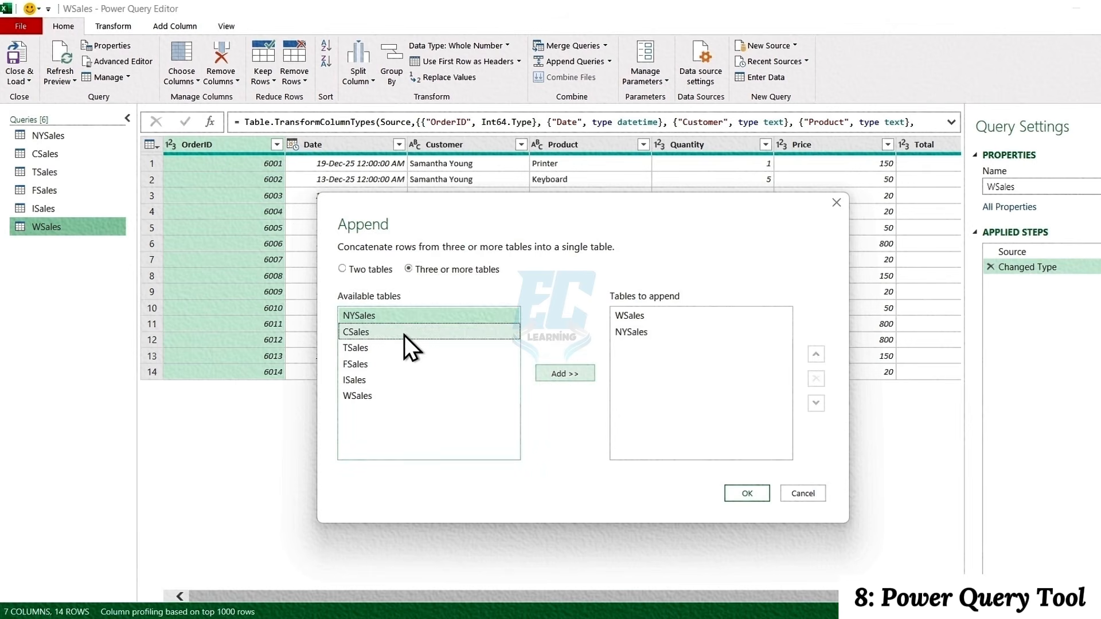
{"action": "left_click", "coordinate": [405, 335]}
{"action": "left_click", "coordinate": [560, 373]}
Add TSales, FSales and ISales to the tables to append and create the combined query
{"action": "left_click", "coordinate": [402, 353]}
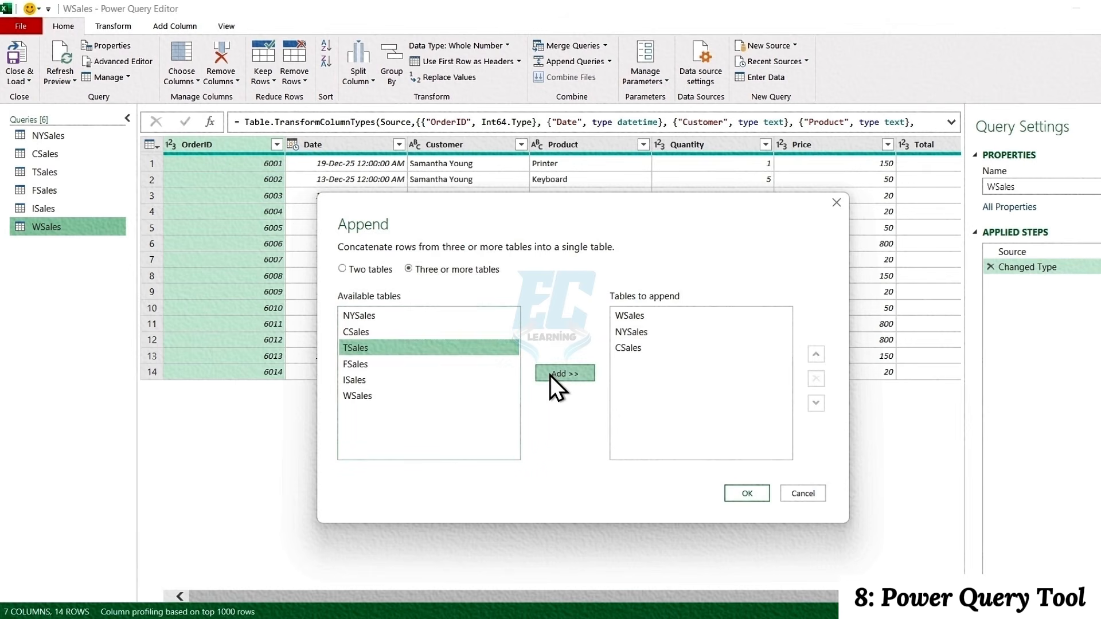
{"action": "left_click", "coordinate": [549, 373]}
{"action": "left_click", "coordinate": [411, 364]}
{"action": "left_click", "coordinate": [538, 373]}
{"action": "left_click", "coordinate": [456, 381]}
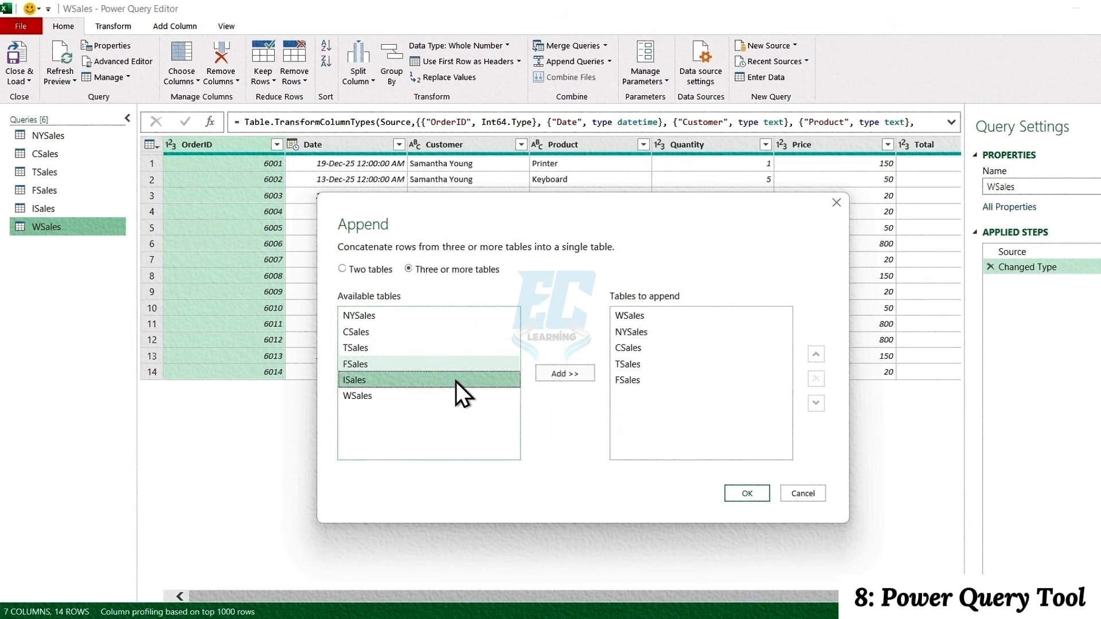
{"action": "left_click", "coordinate": [566, 372]}
{"action": "left_click", "coordinate": [738, 493]}
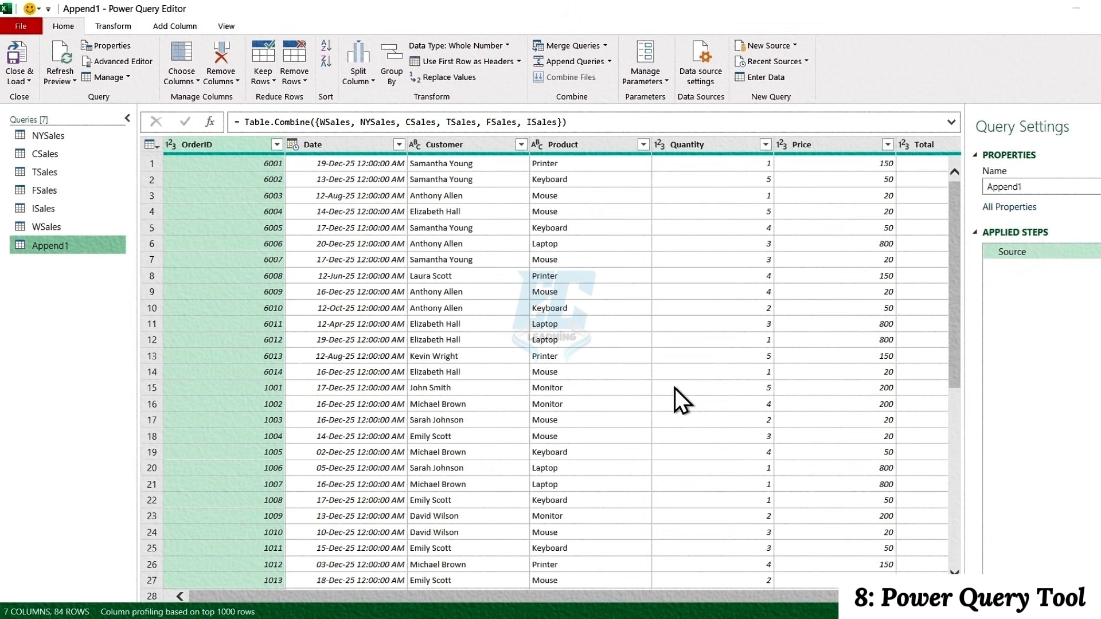
Inspect the filter lists of the combined query's Customer and Product columns
{"action": "left_click", "coordinate": [521, 144]}
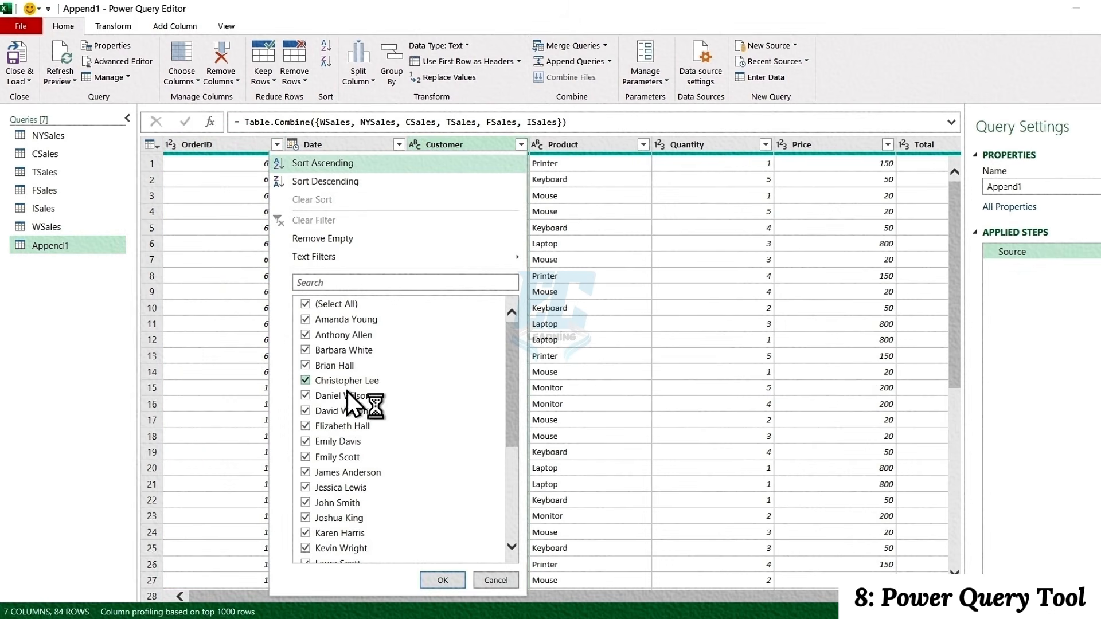
{"action": "left_click", "coordinate": [644, 144]}
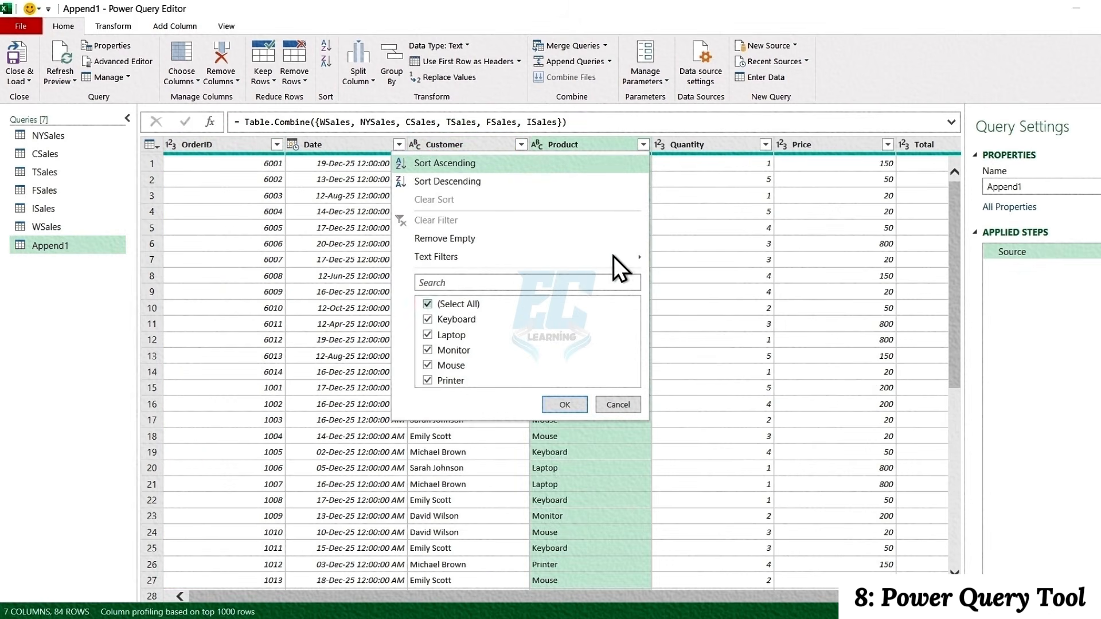
{"action": "left_click", "coordinate": [645, 144]}
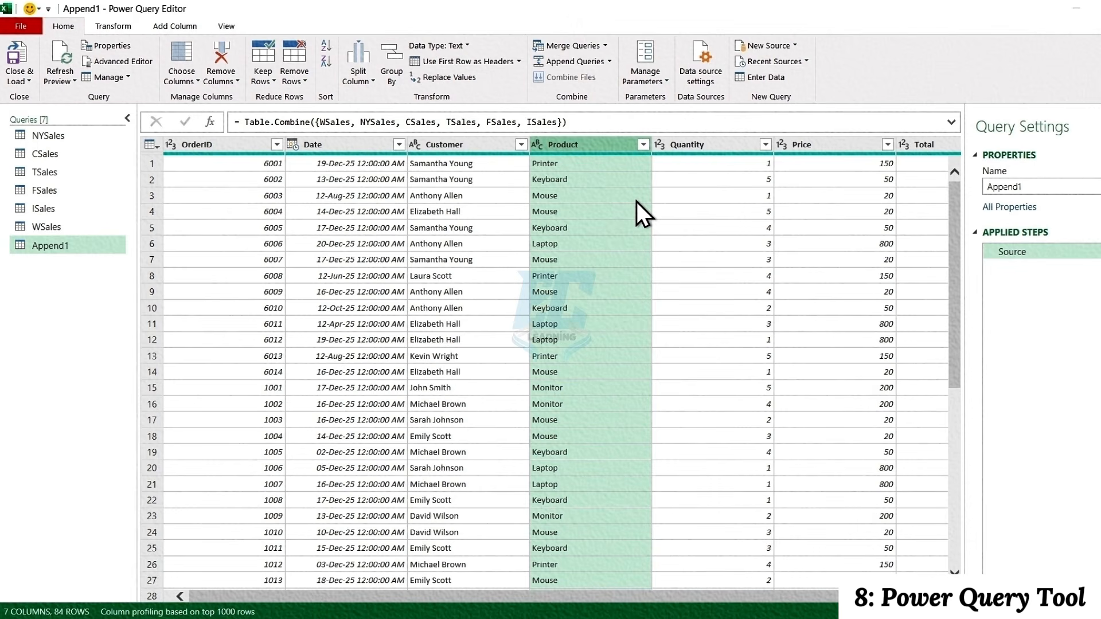
Load the combined query into a new worksheet and fit the Date column's width to its contents
{"action": "left_click", "coordinate": [19, 51]}
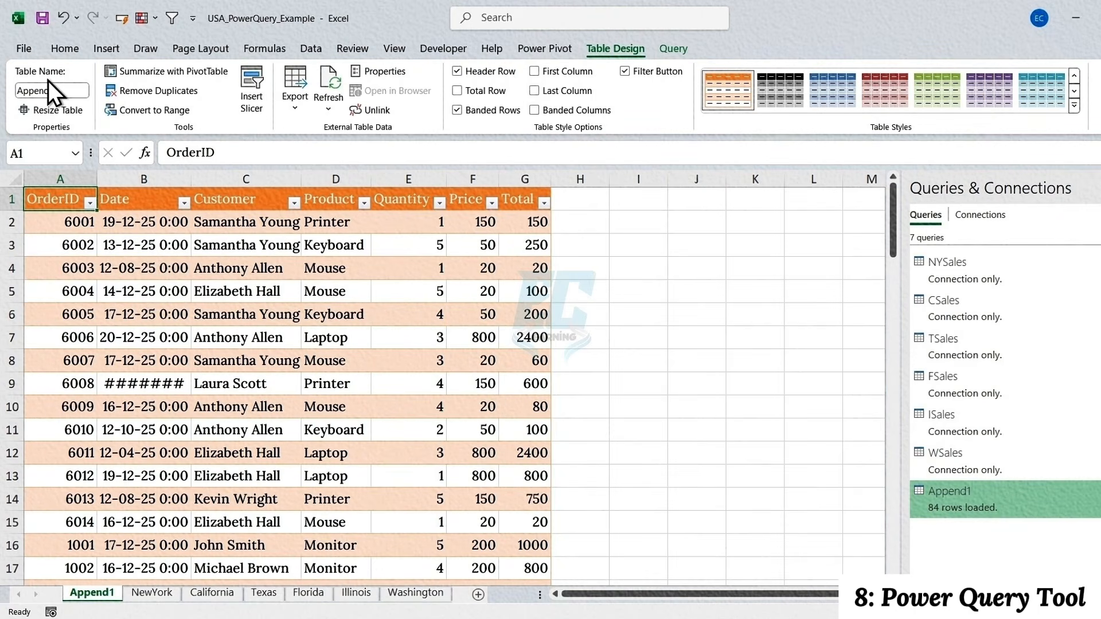
{"action": "double_click", "coordinate": [191, 184]}
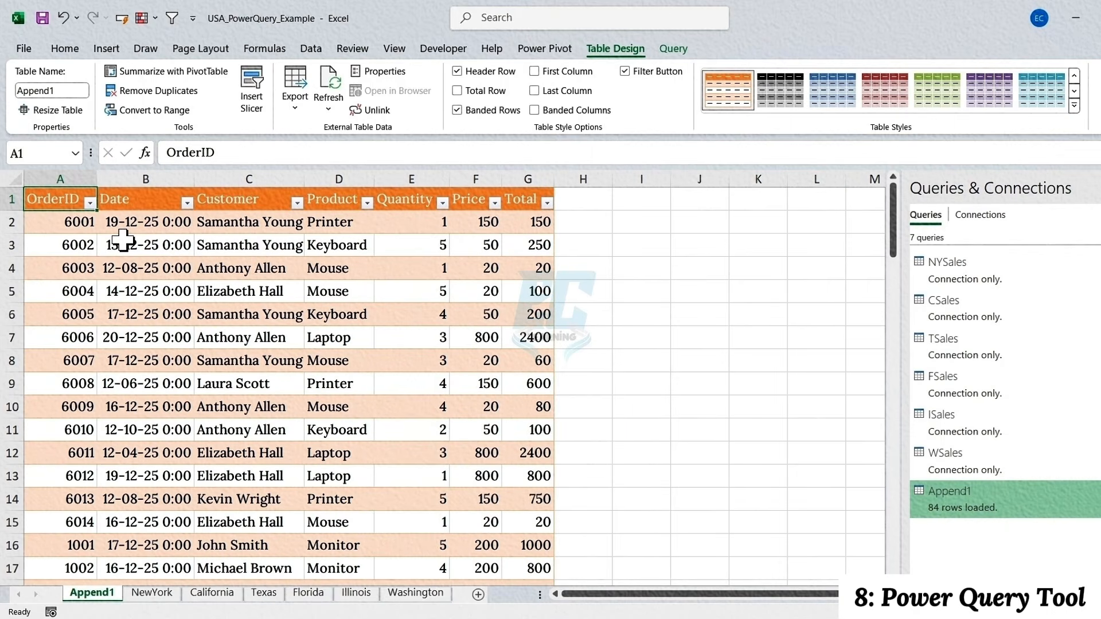
Check the empty row below the NewYork sheet's table and refresh the combined data from the Append1 sheet
{"action": "left_click", "coordinate": [160, 595]}
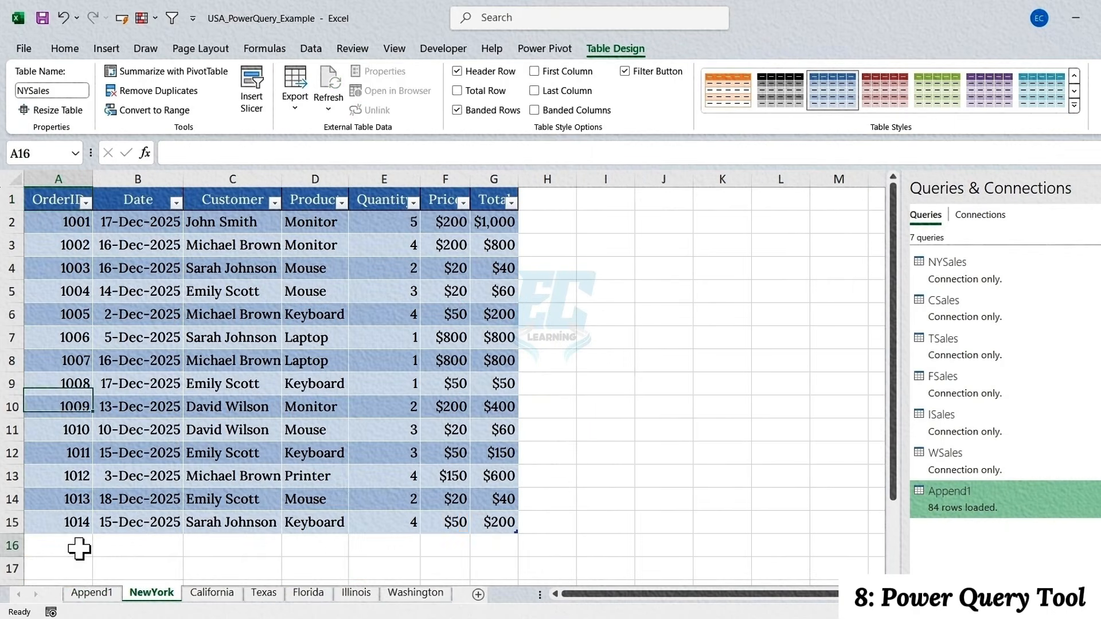
{"action": "left_click_drag", "start_coordinate": [79, 549], "coordinate": [492, 548]}
{"action": "left_click", "coordinate": [92, 596]}
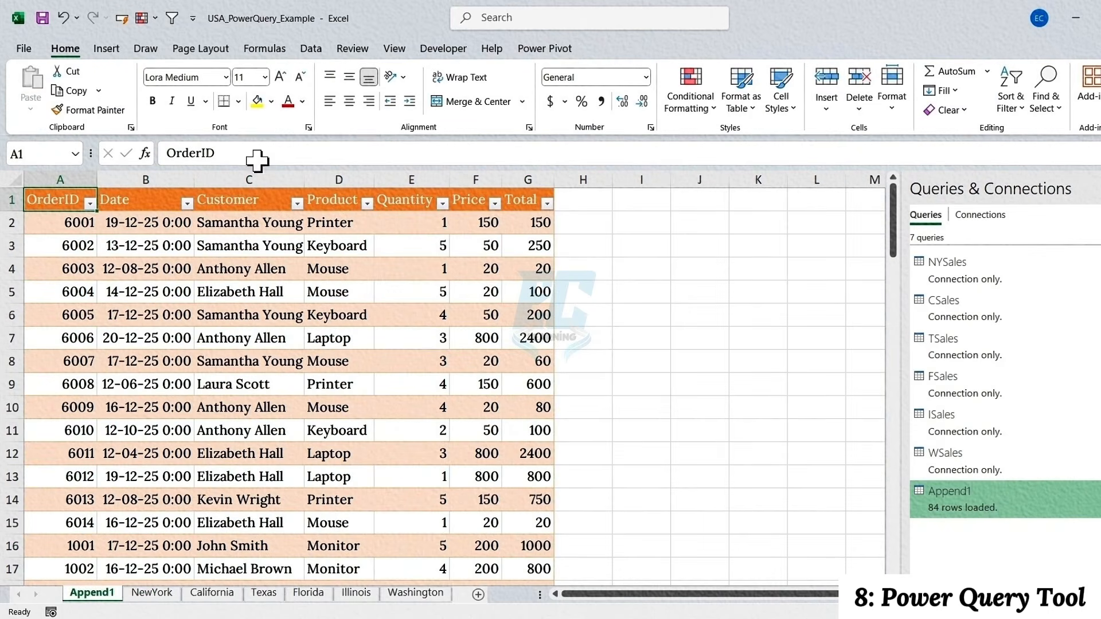
{"action": "left_click", "coordinate": [311, 49]}
{"action": "left_click", "coordinate": [297, 85]}
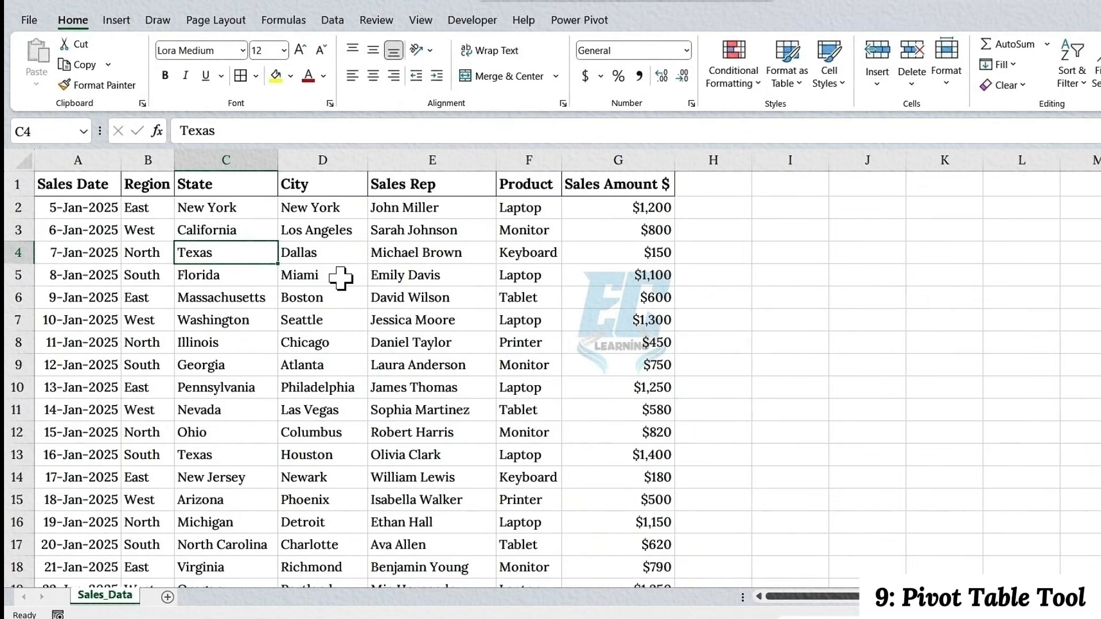
Convert the Sales_Data range A1:G49 into a table with headers
{"action": "key", "text": "ctrl+t"}
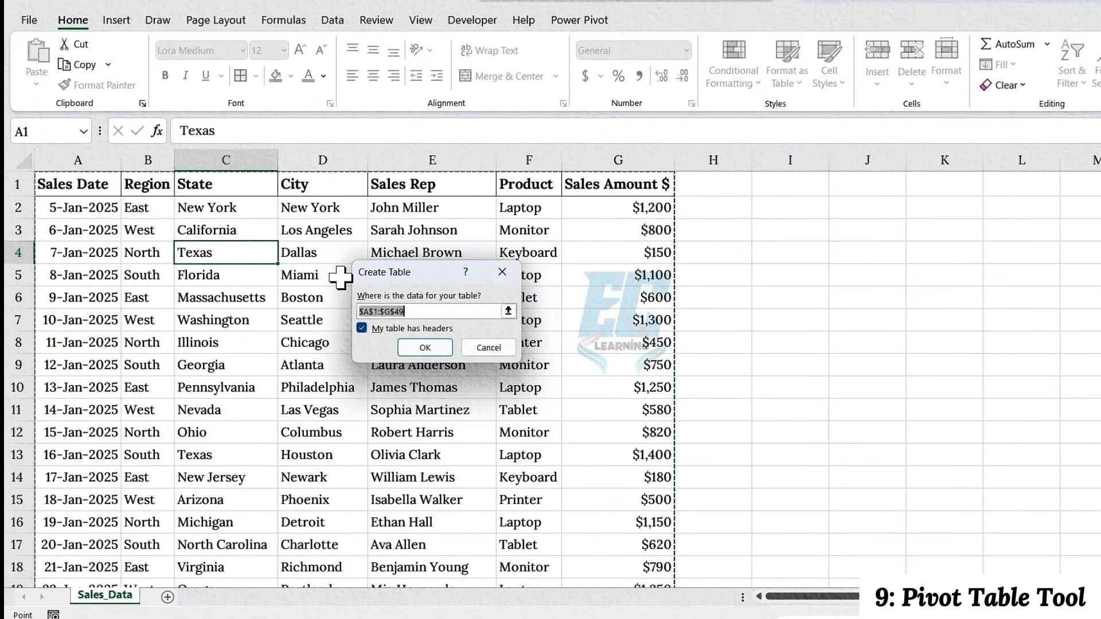
{"action": "left_click", "coordinate": [361, 328]}
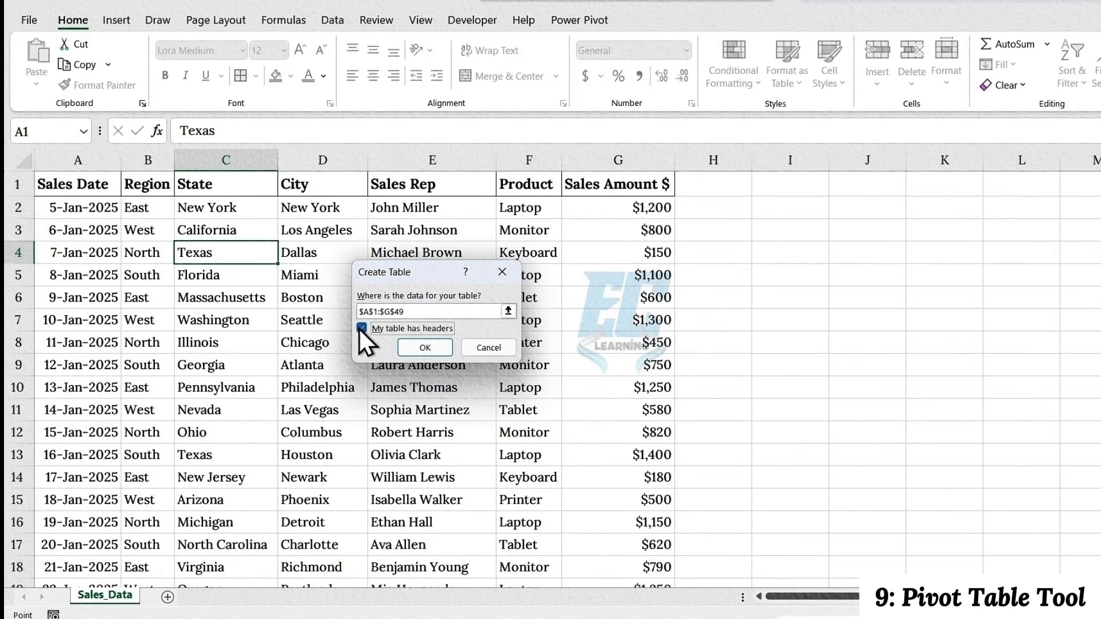
{"action": "left_click", "coordinate": [360, 328]}
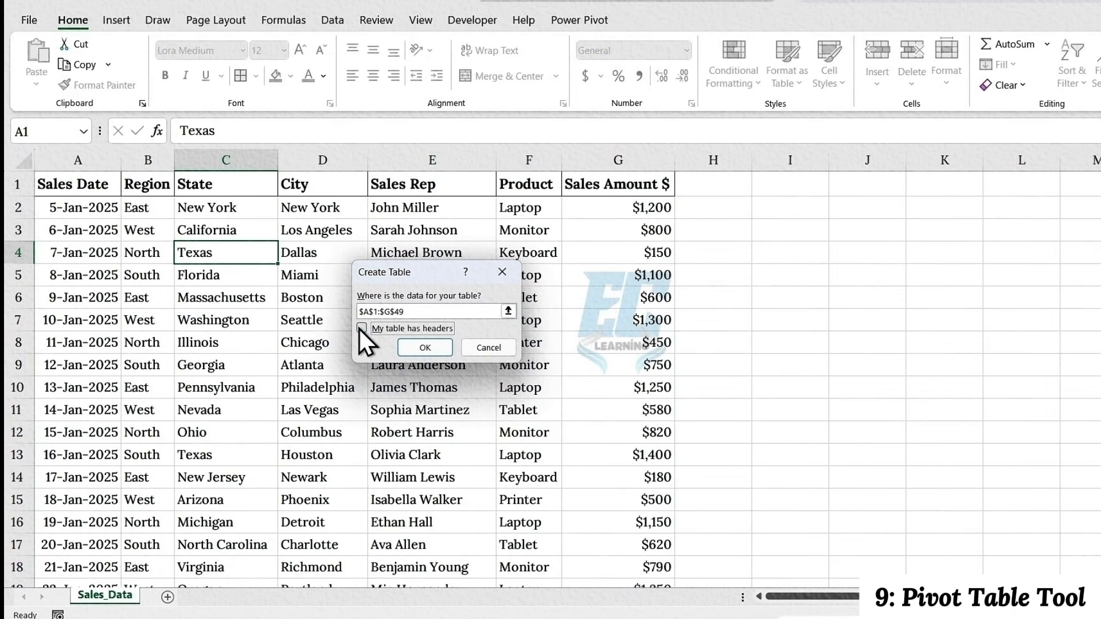
{"action": "left_click", "coordinate": [413, 344]}
{"action": "left_click", "coordinate": [396, 342]}
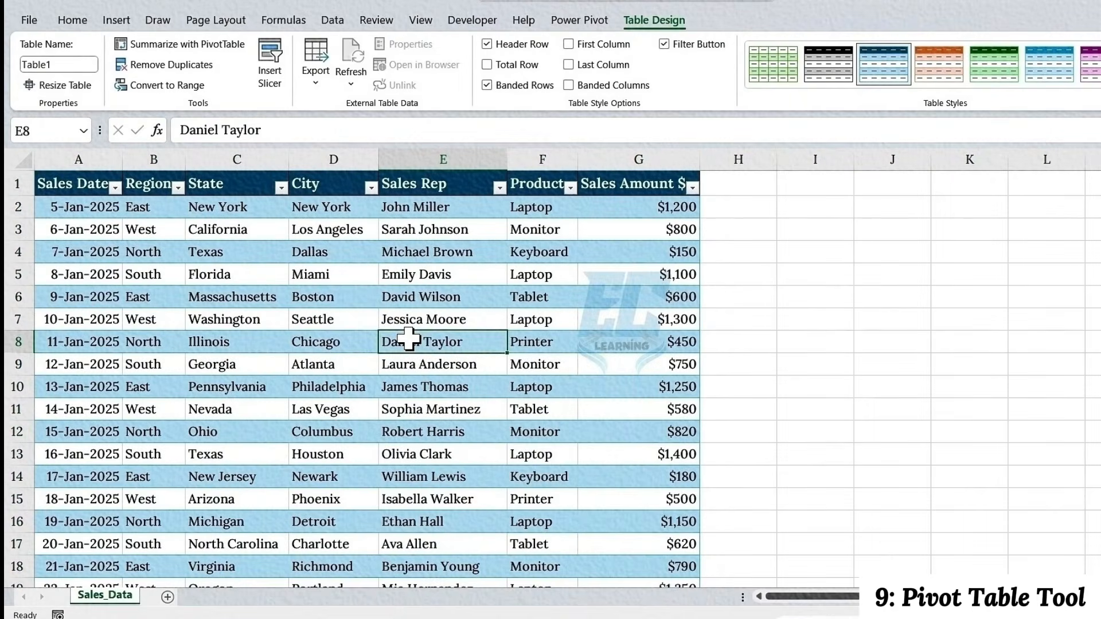
Insert a PivotTable based on Table1 in a new worksheet
{"action": "left_click", "coordinate": [117, 20]}
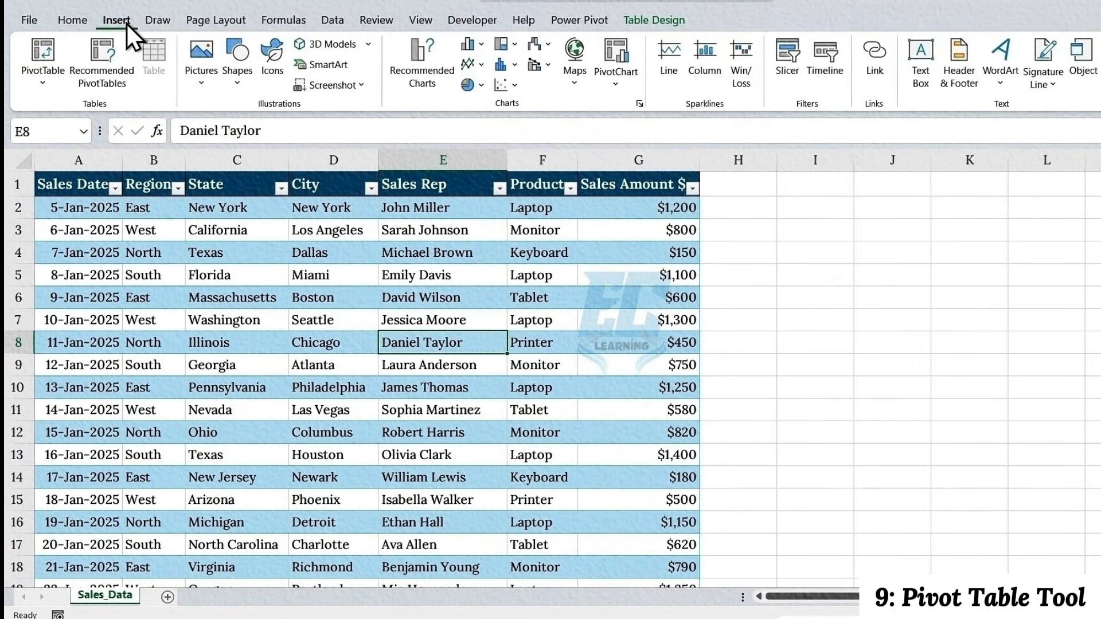
{"action": "left_click", "coordinate": [48, 40]}
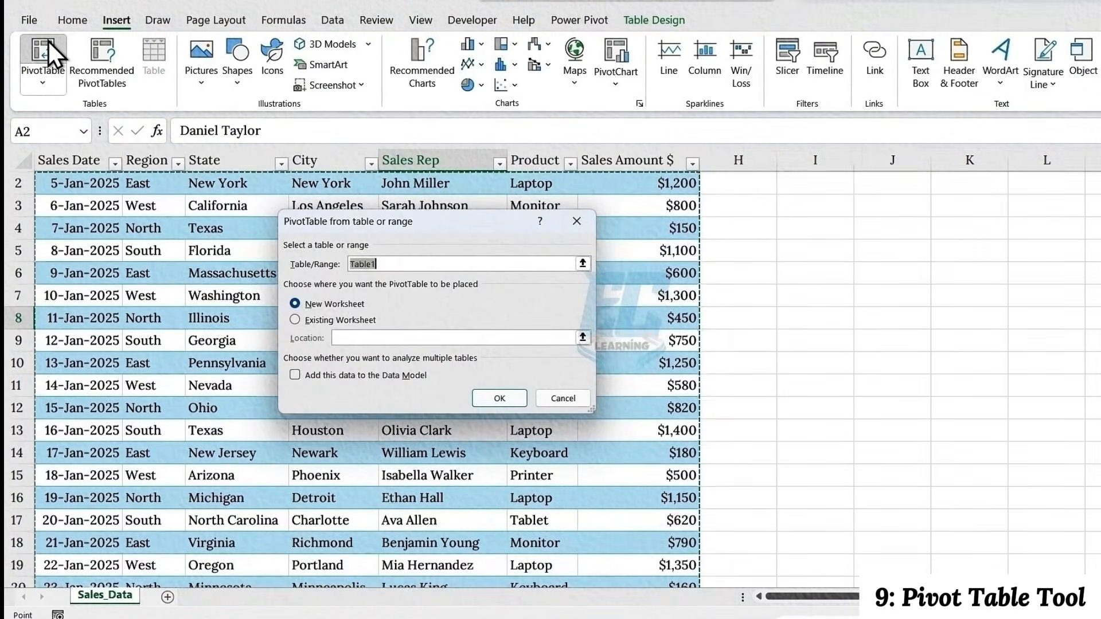
{"action": "left_click", "coordinate": [336, 302]}
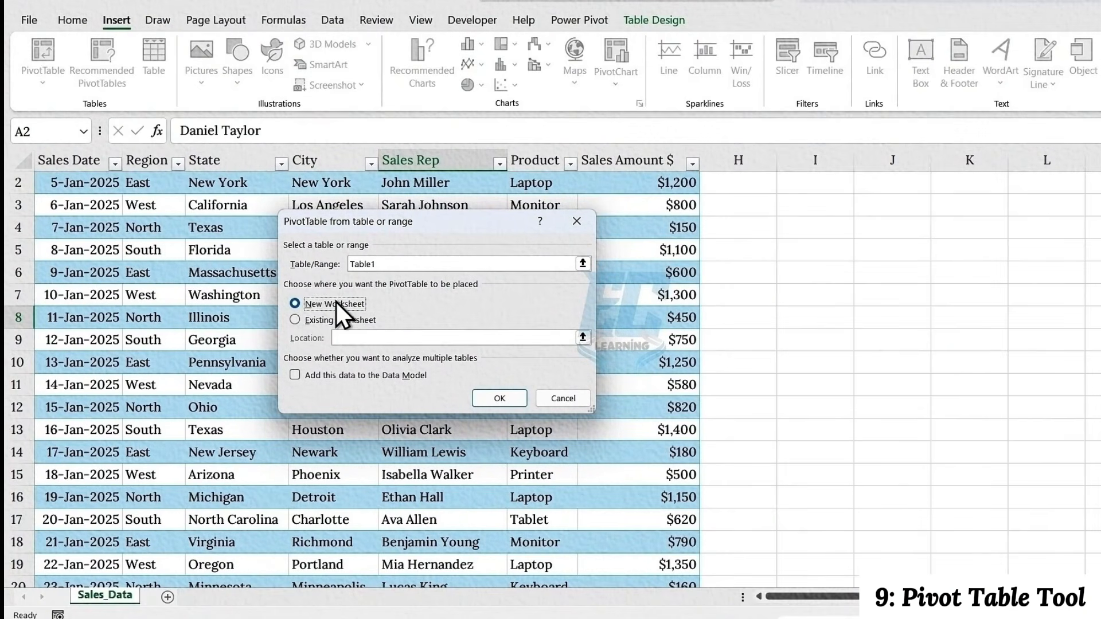
{"action": "left_click", "coordinate": [488, 401]}
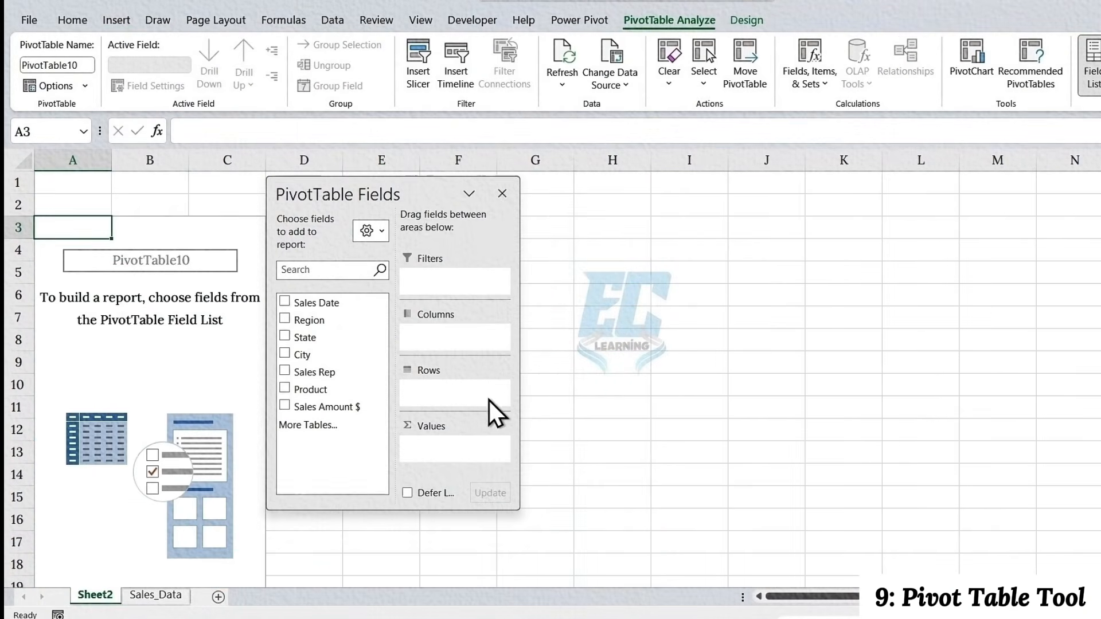
Build the PivotTable with Region as a filter, Sales Rep in rows and Sales Amount $ summed as values
{"action": "left_click_drag", "start_coordinate": [417, 190], "coordinate": [472, 197]}
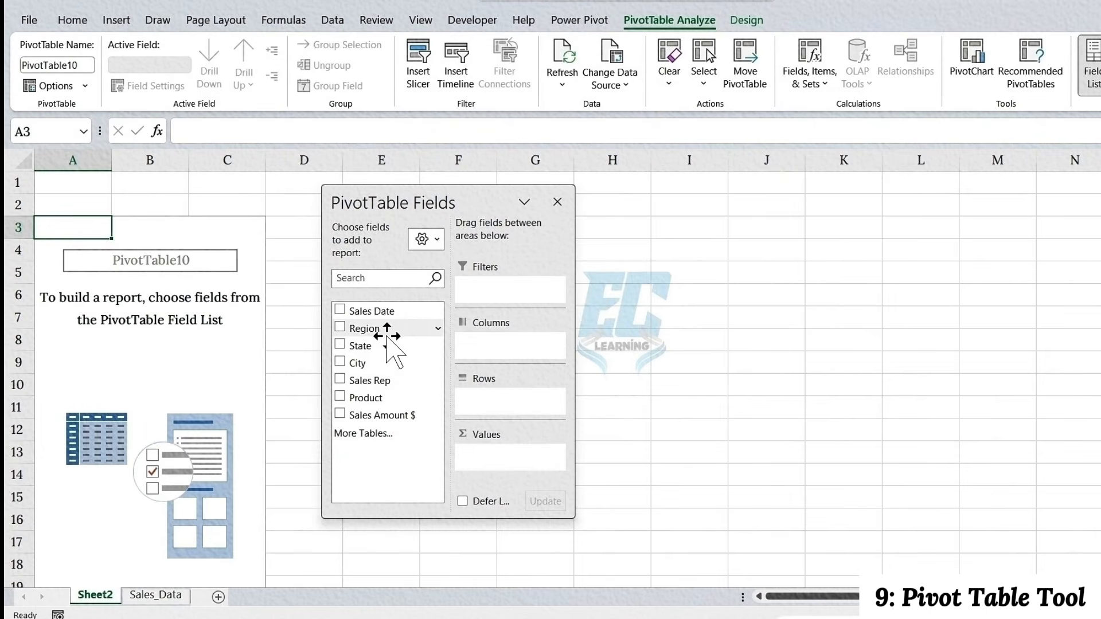
{"action": "left_click_drag", "start_coordinate": [373, 332], "coordinate": [494, 296]}
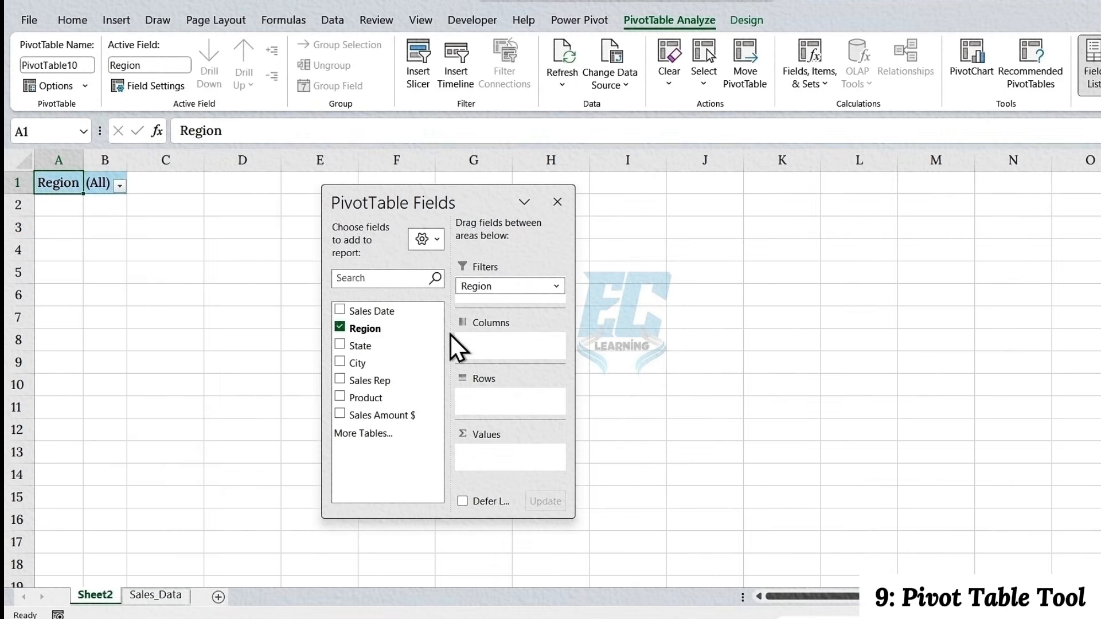
{"action": "left_click_drag", "start_coordinate": [372, 383], "coordinate": [496, 399]}
{"action": "left_click_drag", "start_coordinate": [380, 415], "coordinate": [493, 453]}
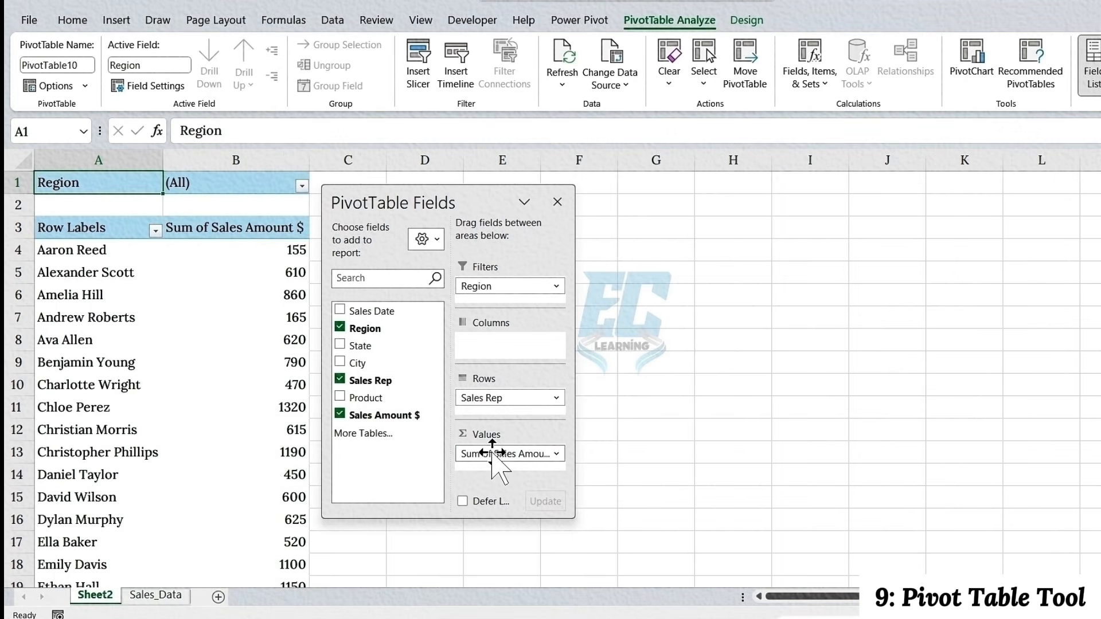
Filter the PivotTable by the East region, followed by the North region
{"action": "mouse_move", "coordinate": [273, 289]}
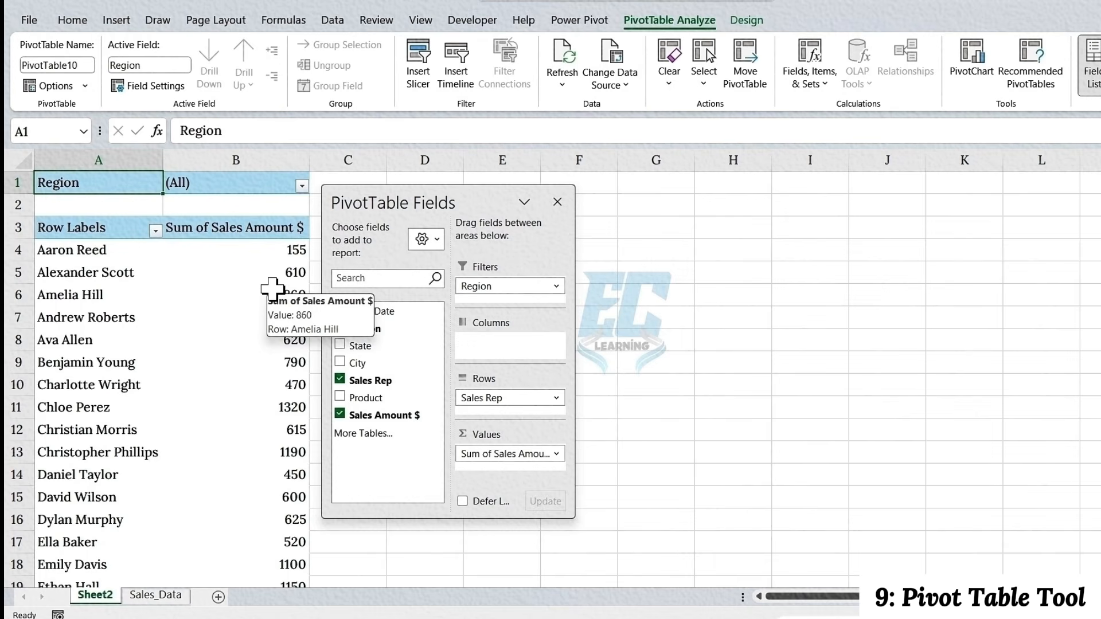
{"action": "left_click", "coordinate": [301, 186]}
{"action": "left_click", "coordinate": [143, 240]}
{"action": "left_click", "coordinate": [240, 394]}
{"action": "left_click", "coordinate": [302, 185]}
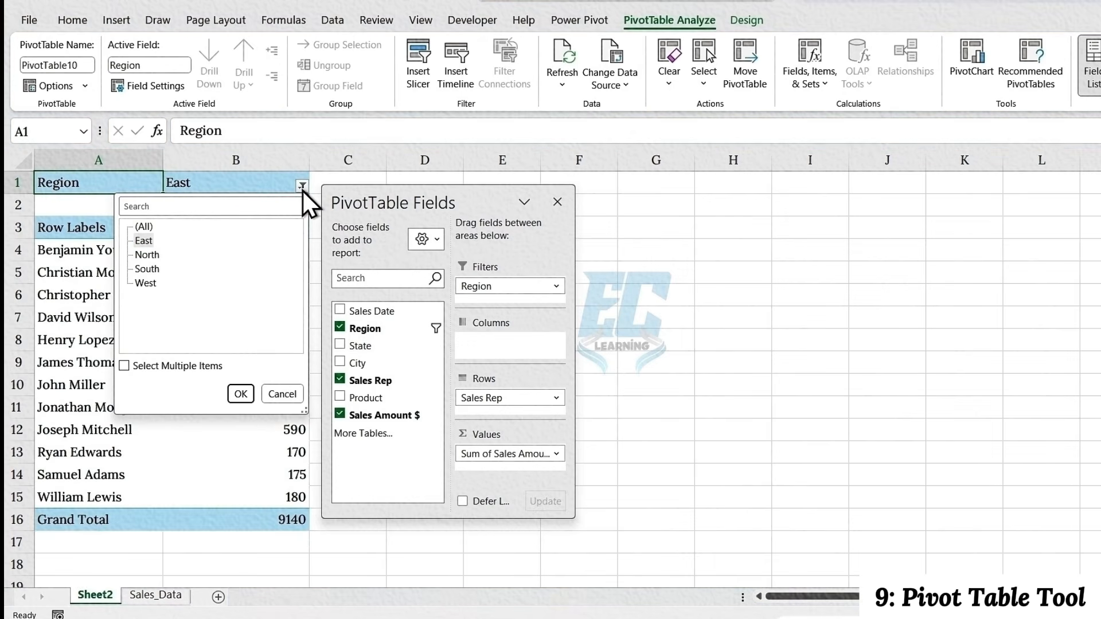
{"action": "left_click", "coordinate": [147, 254]}
{"action": "left_click", "coordinate": [240, 394]}
Reset the PivotTable's Region filter to (All)
{"action": "left_click", "coordinate": [279, 185]}
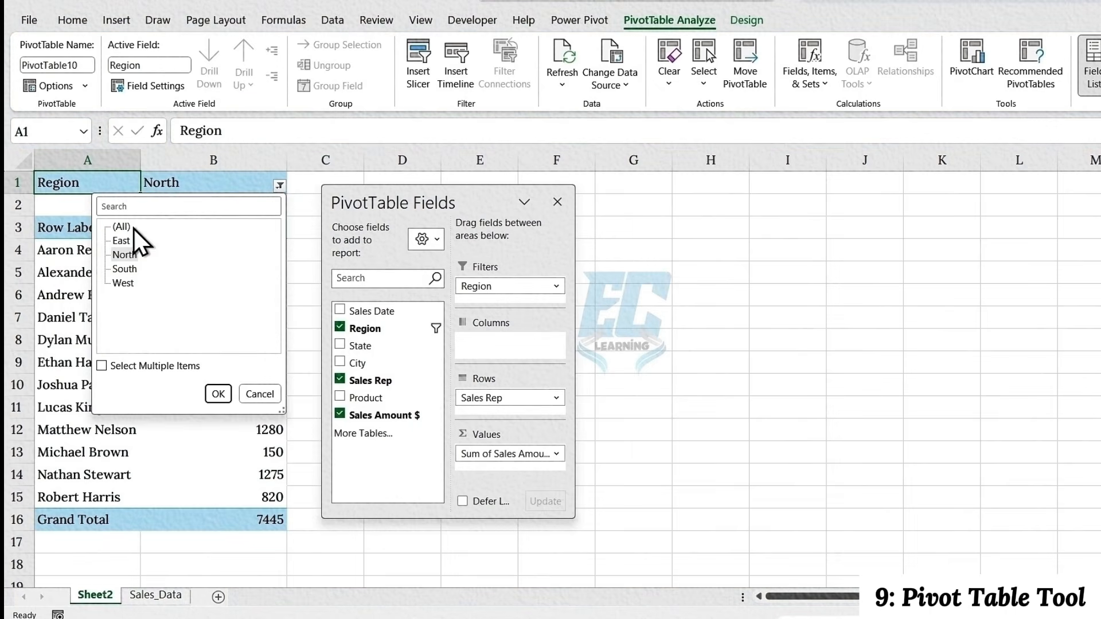
{"action": "left_click", "coordinate": [122, 227]}
{"action": "left_click", "coordinate": [218, 394]}
{"action": "left_click", "coordinate": [254, 189]}
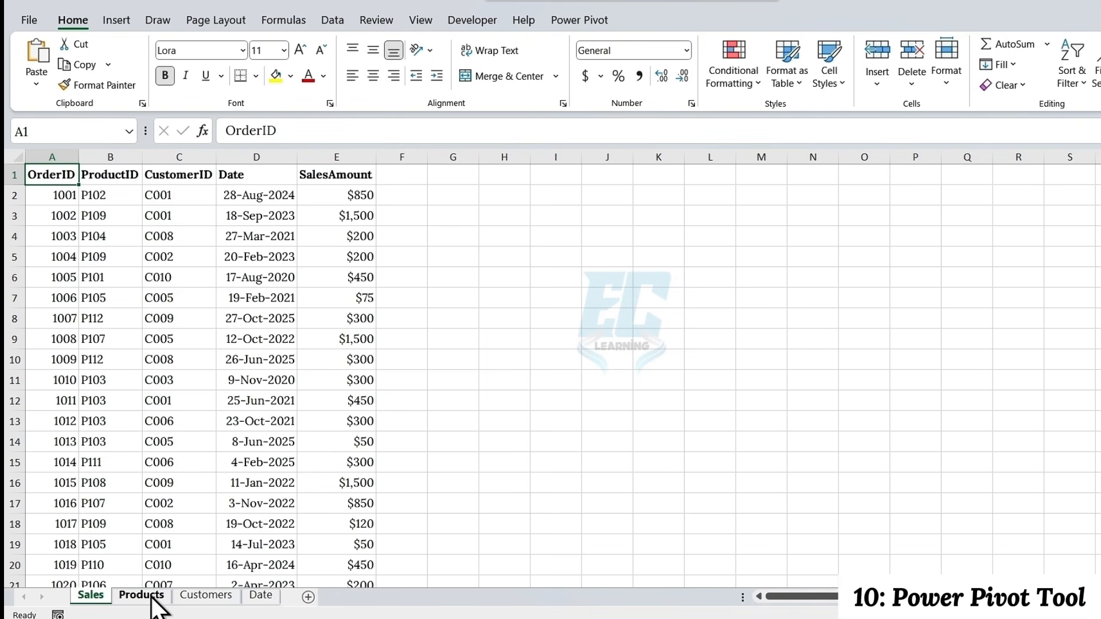
Convert the Sales sheet's data range A1:E501 into a table with headers
{"action": "left_click", "coordinate": [134, 361]}
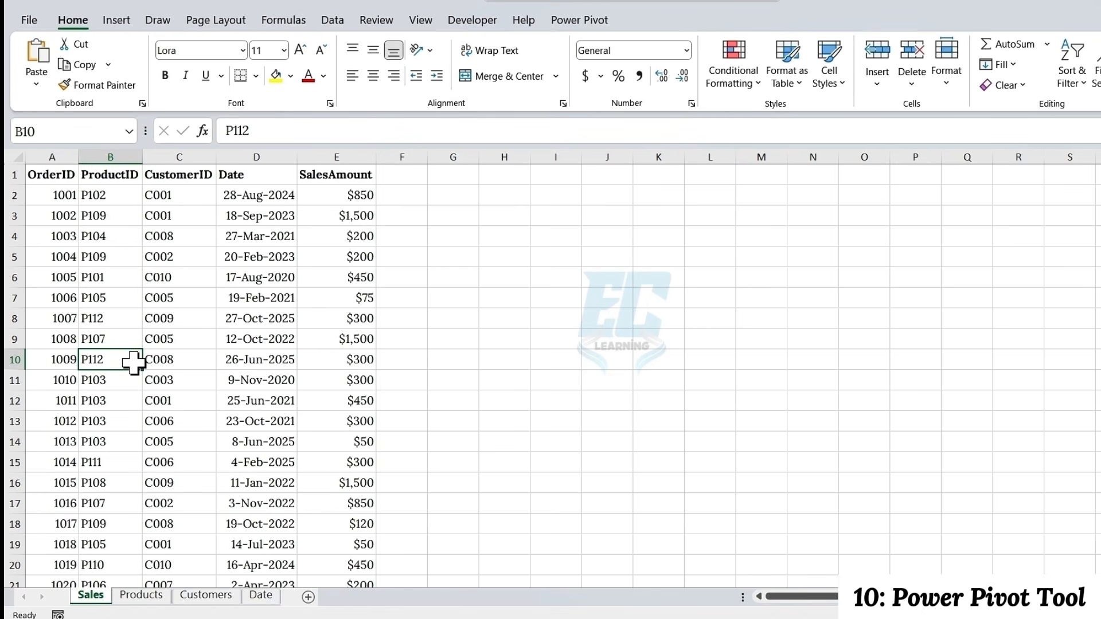
{"action": "key", "text": "ctrl+a"}
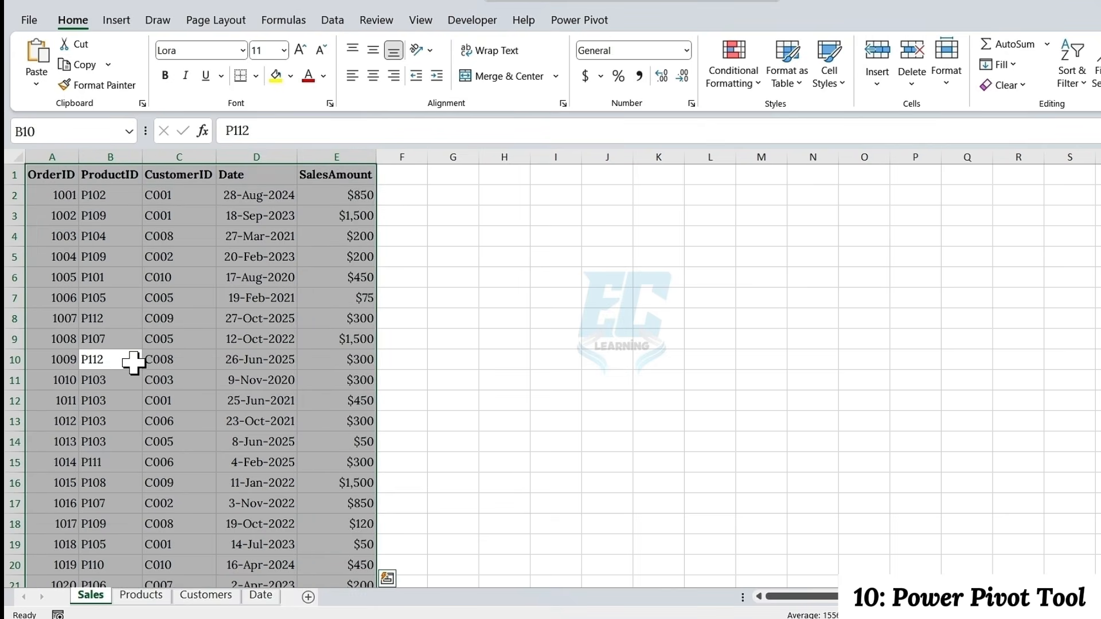
{"action": "key", "text": "ctrl+t"}
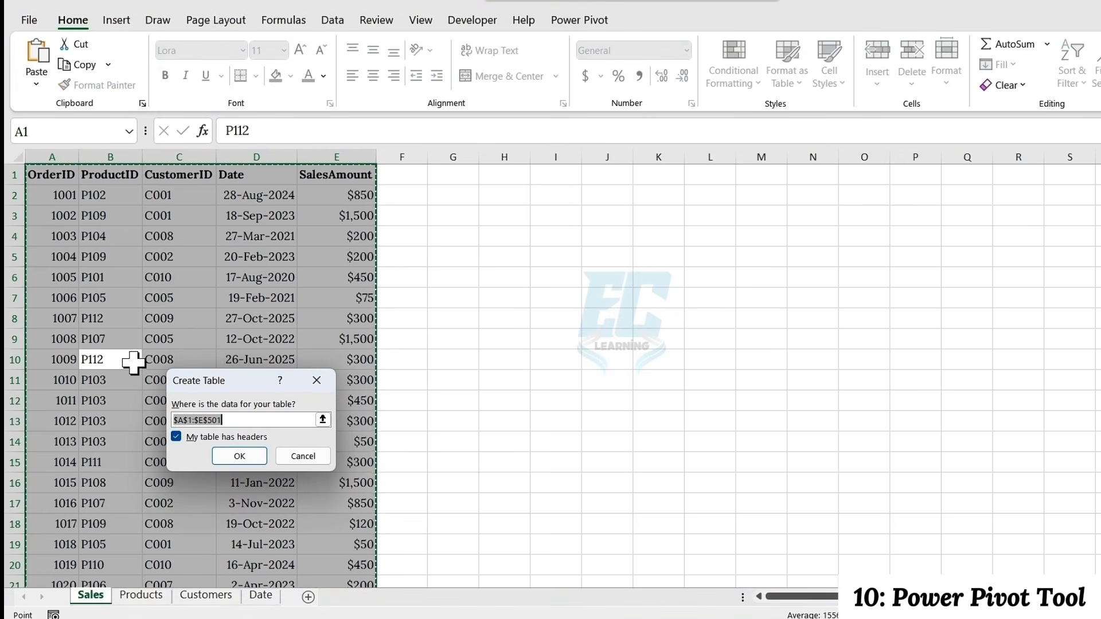
{"action": "left_click", "coordinate": [175, 438]}
{"action": "left_click", "coordinate": [176, 437]}
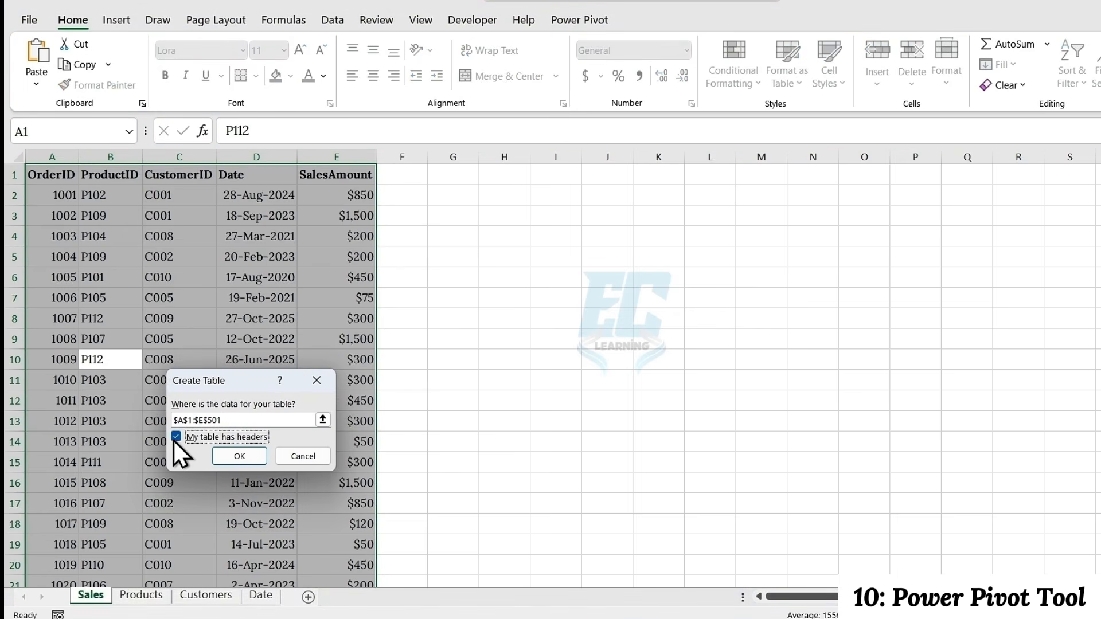
{"action": "left_click", "coordinate": [223, 453]}
Name the Sales sheet's table SalesTable
{"action": "left_click", "coordinate": [59, 65]}
{"action": "type", "text": "SalesTable"}
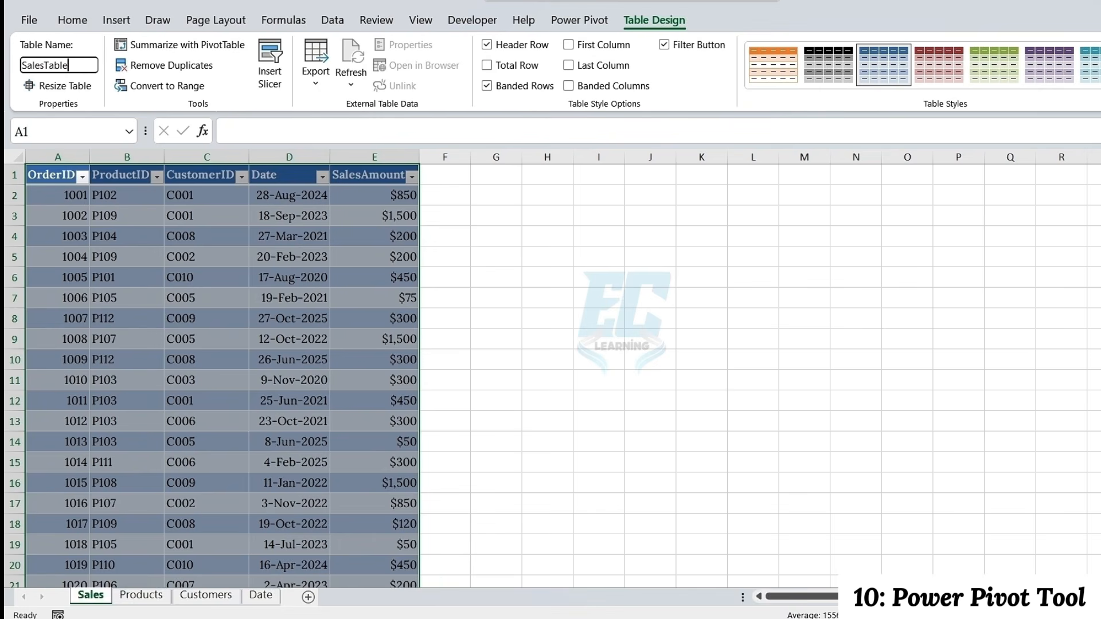
{"action": "key", "text": "Return"}
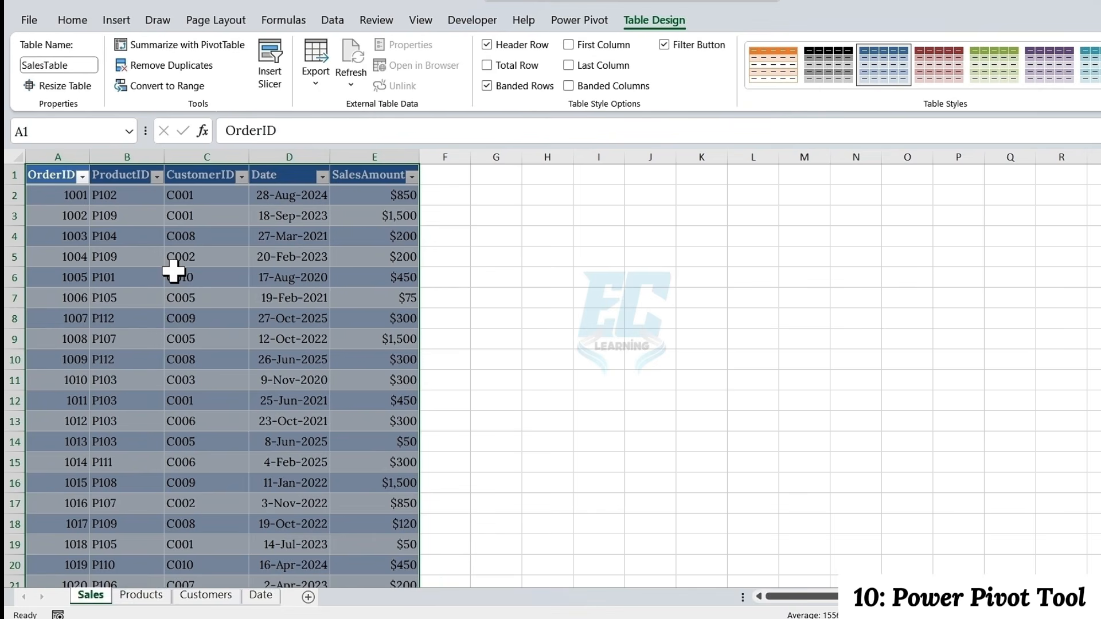
Convert the Products sheet's data range A1:C13 into a table with headers
{"action": "left_click", "coordinate": [144, 595]}
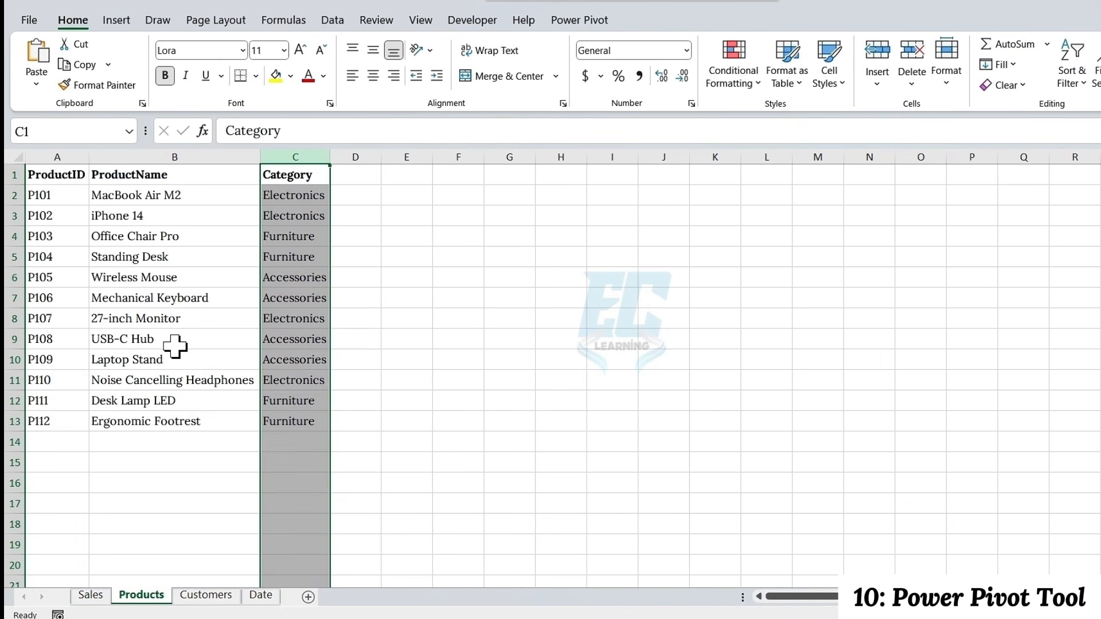
{"action": "left_click", "coordinate": [172, 280]}
{"action": "key", "text": "ctrl+a"}
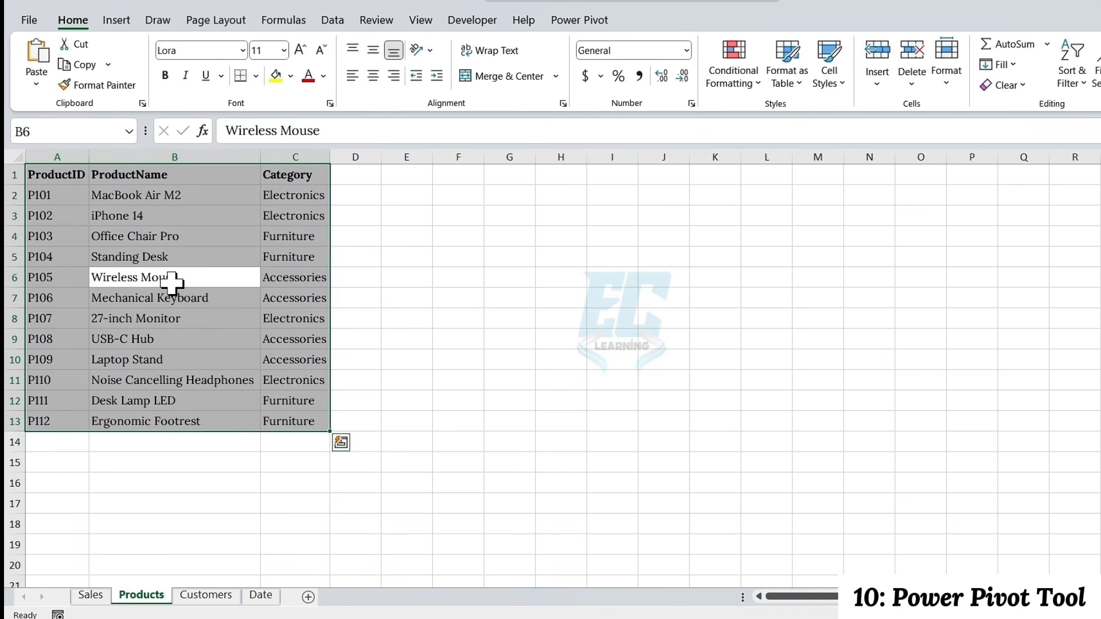
{"action": "key", "text": "ctrl+t"}
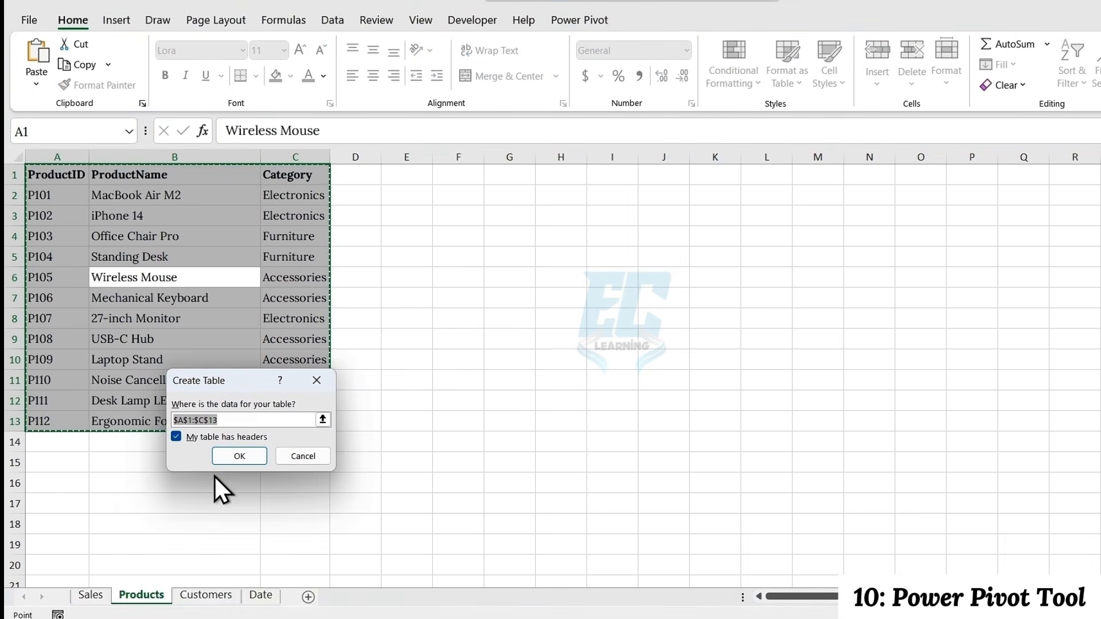
{"action": "left_click", "coordinate": [229, 476]}
Name the Products sheet's table ProductsTable
{"action": "left_click", "coordinate": [63, 65]}
{"action": "type", "text": "P"}
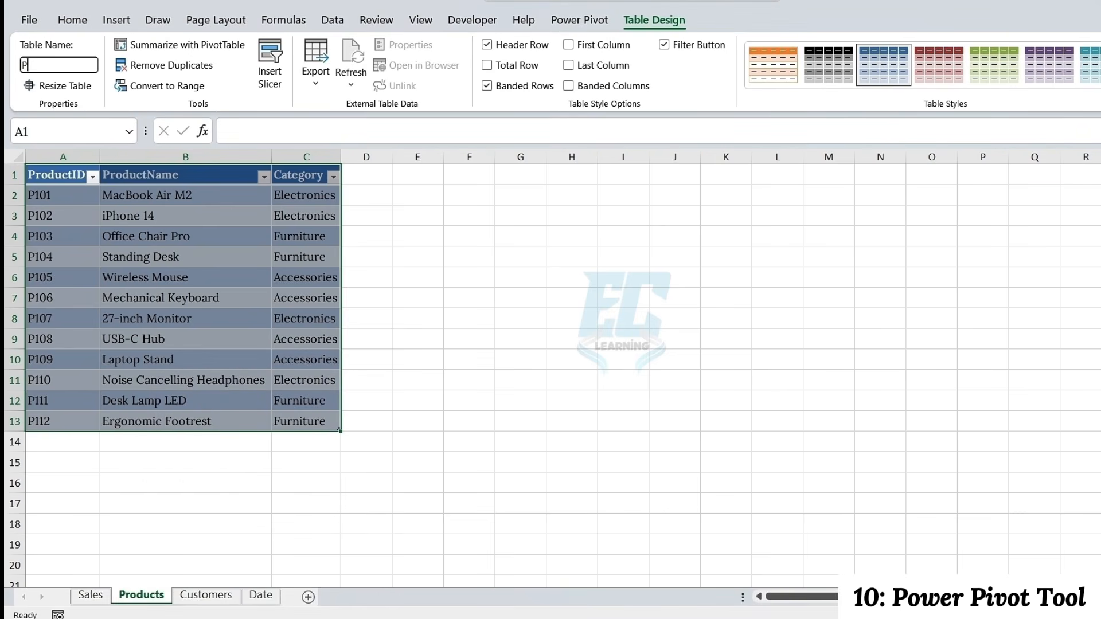
{"action": "type", "text": "roductsTable"}
{"action": "key", "text": "Return"}
{"action": "left_click", "coordinate": [157, 302]}
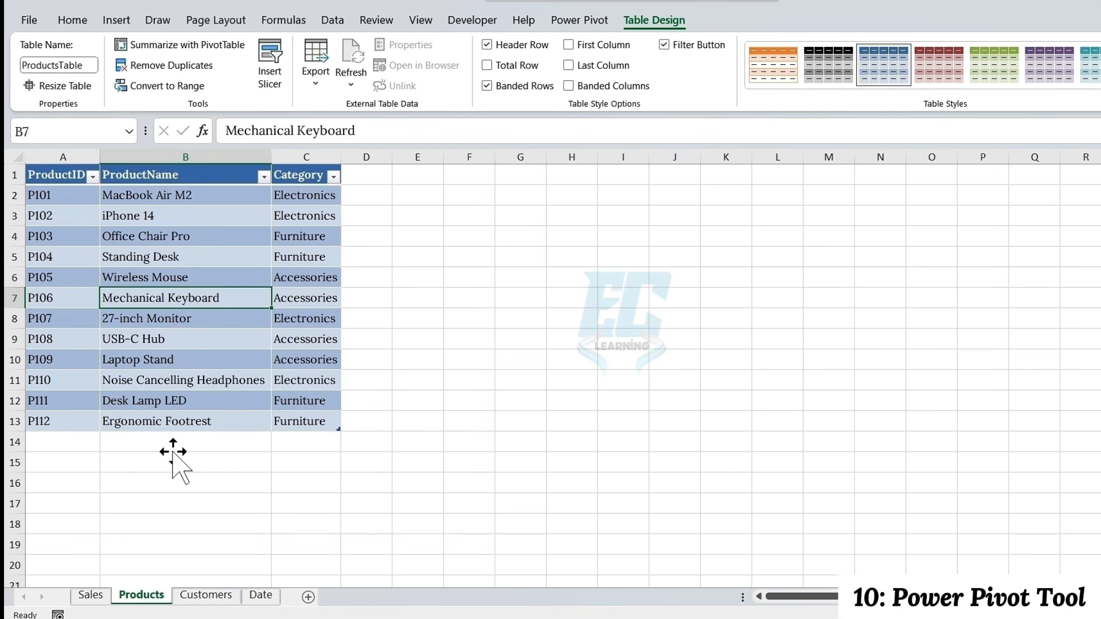
Convert the Customers sheet's data range A1:C11 into a table with headers
{"action": "left_click", "coordinate": [206, 596]}
{"action": "left_click", "coordinate": [118, 276]}
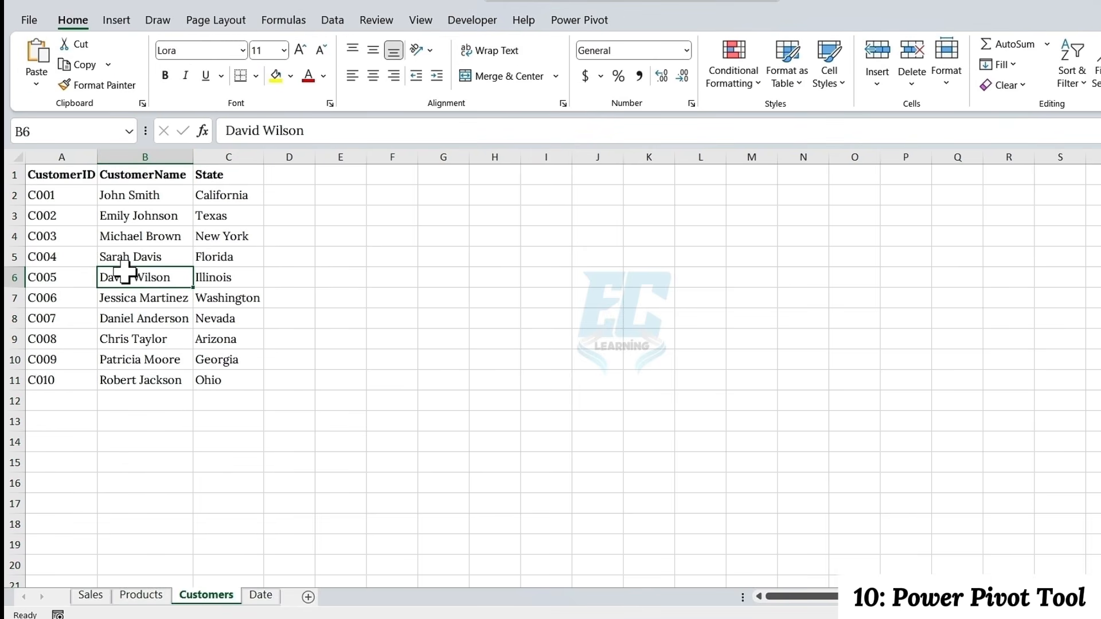
{"action": "key", "text": "ctrl+a"}
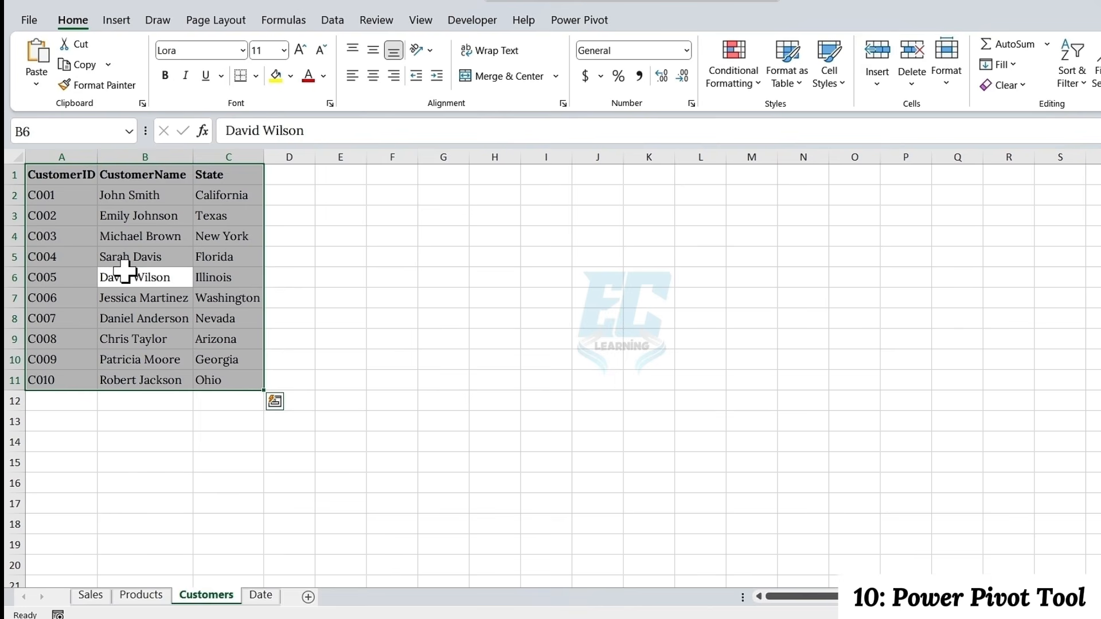
{"action": "key", "text": "ctrl+t"}
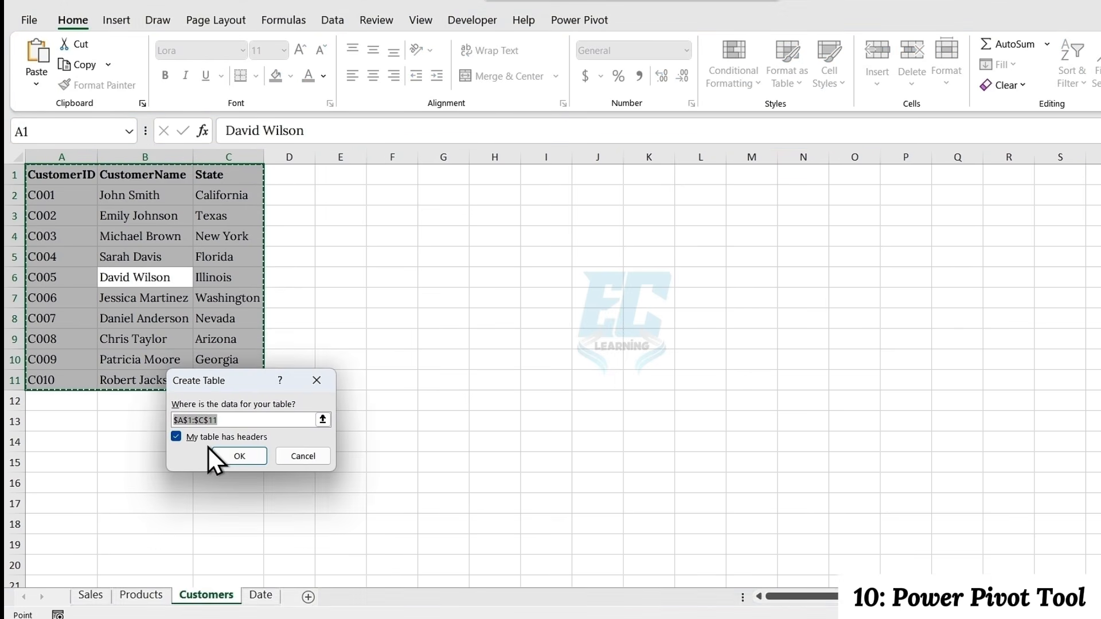
{"action": "key", "text": "Return"}
Name the Customers sheet's table CustomersTable
{"action": "left_click", "coordinate": [75, 65]}
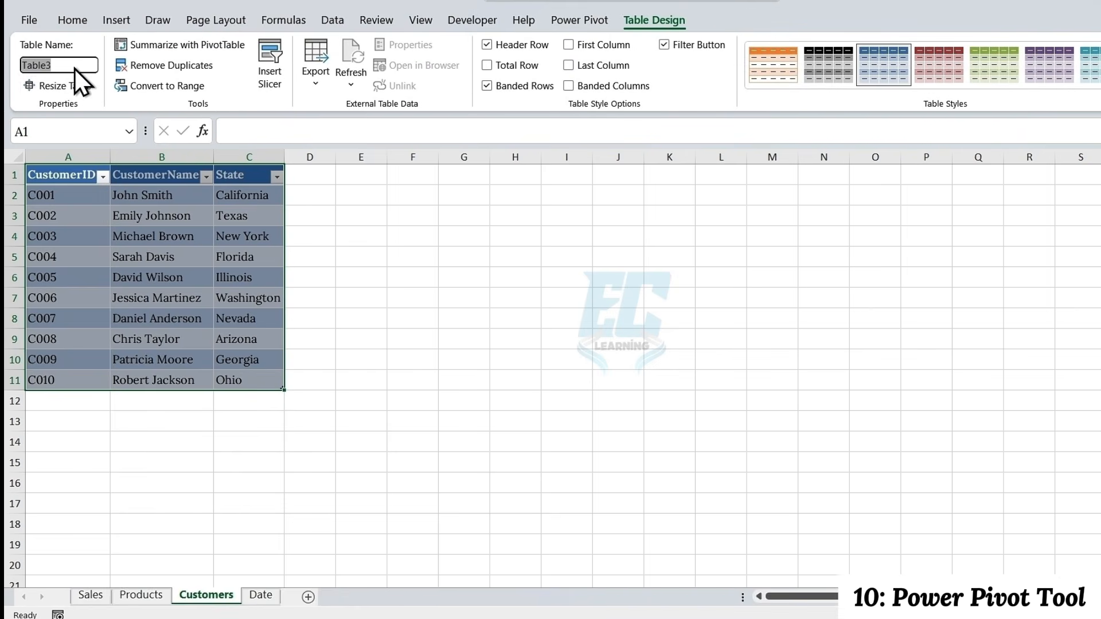
{"action": "type", "text": "Customers"}
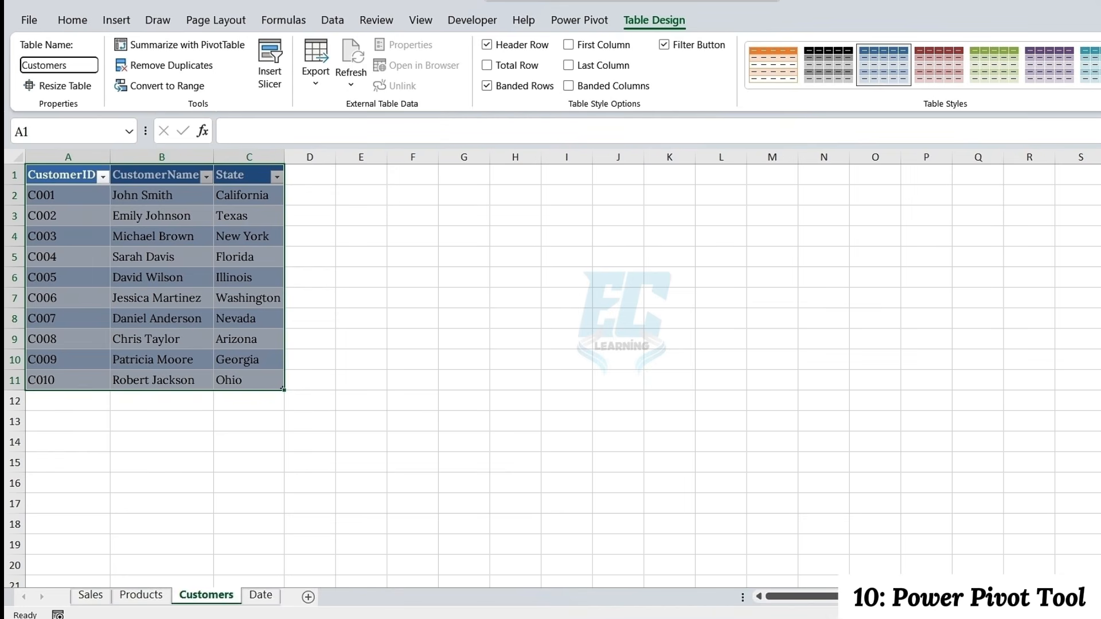
{"action": "type", "text": "Table"}
{"action": "key", "text": "Return"}
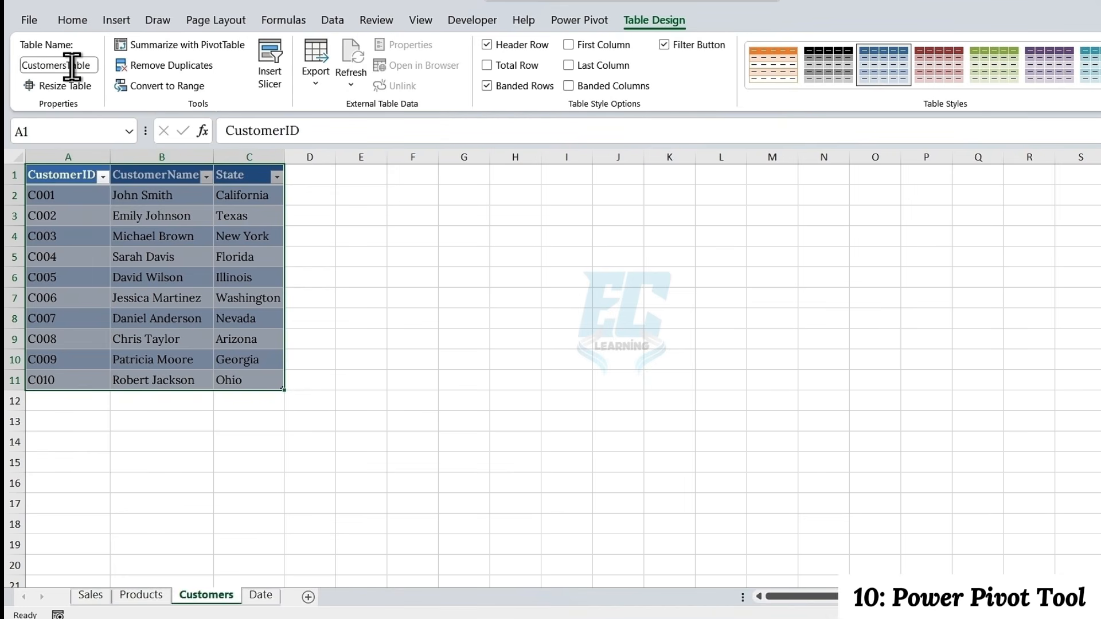
{"action": "left_click", "coordinate": [130, 270]}
Convert the Date sheet's Date, Month and Year data range into a table with headers
{"action": "left_click", "coordinate": [259, 594]}
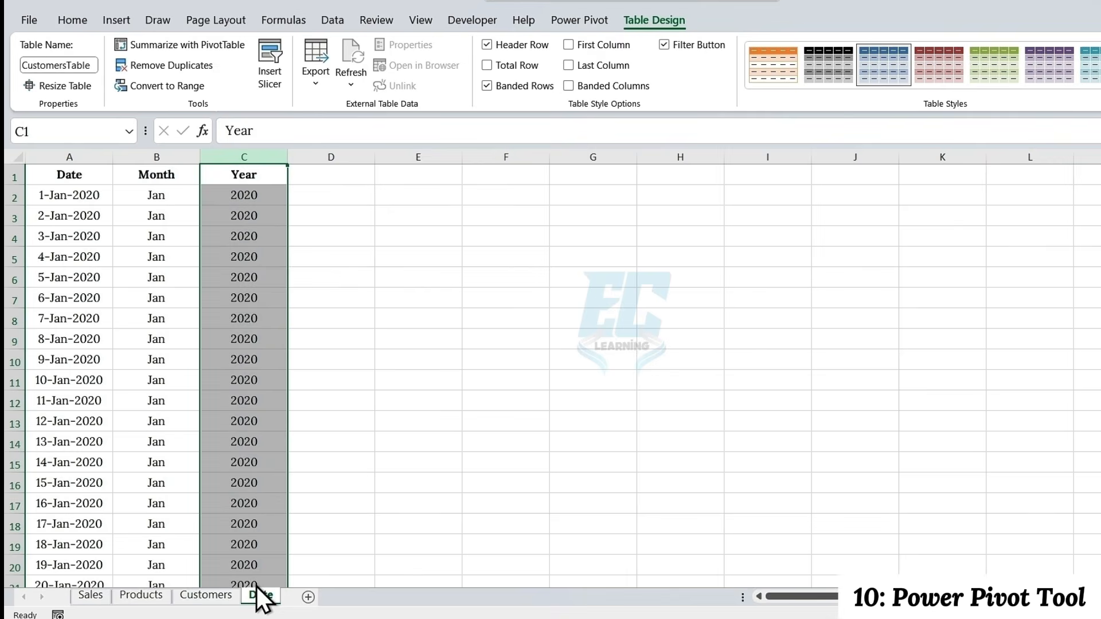
{"action": "left_click", "coordinate": [129, 274]}
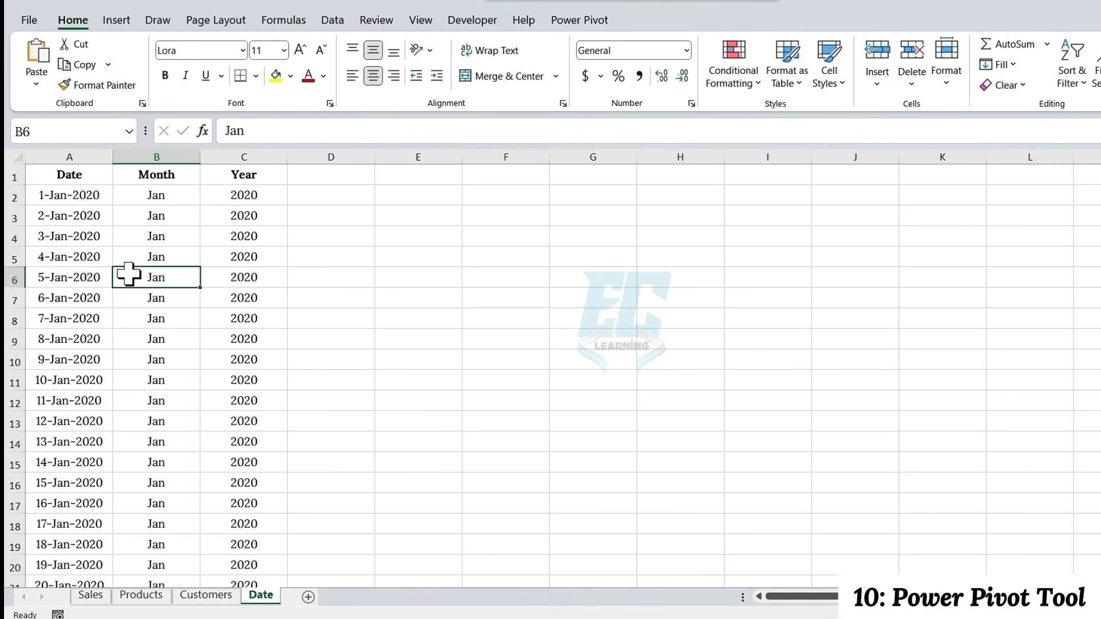
{"action": "key", "text": "ctrl+a"}
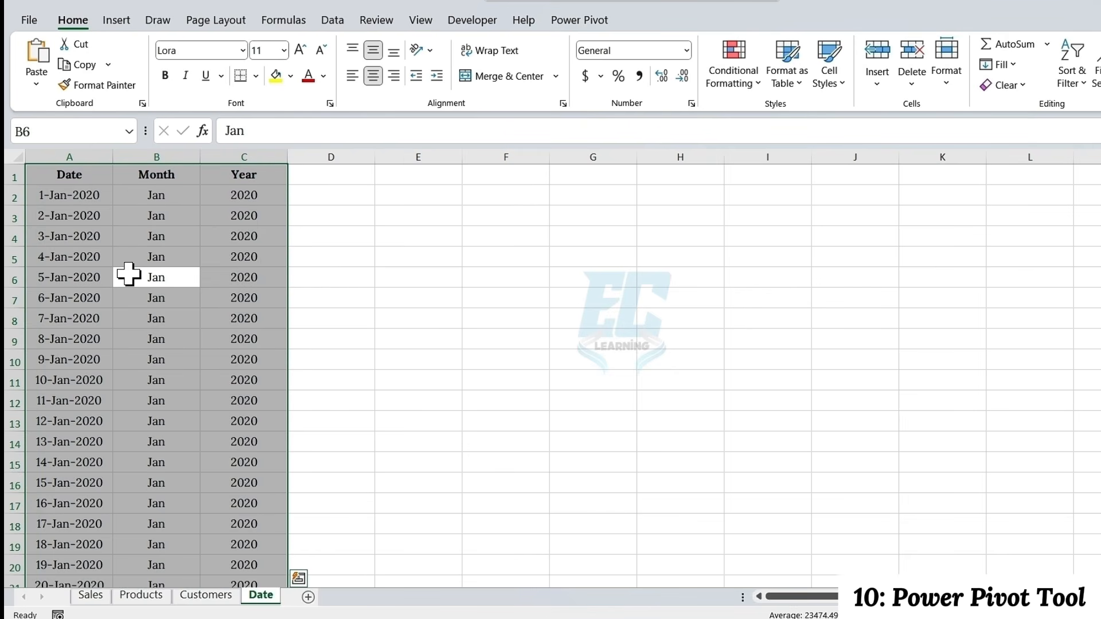
{"action": "key", "text": "ctrl+t"}
{"action": "left_click", "coordinate": [236, 457]}
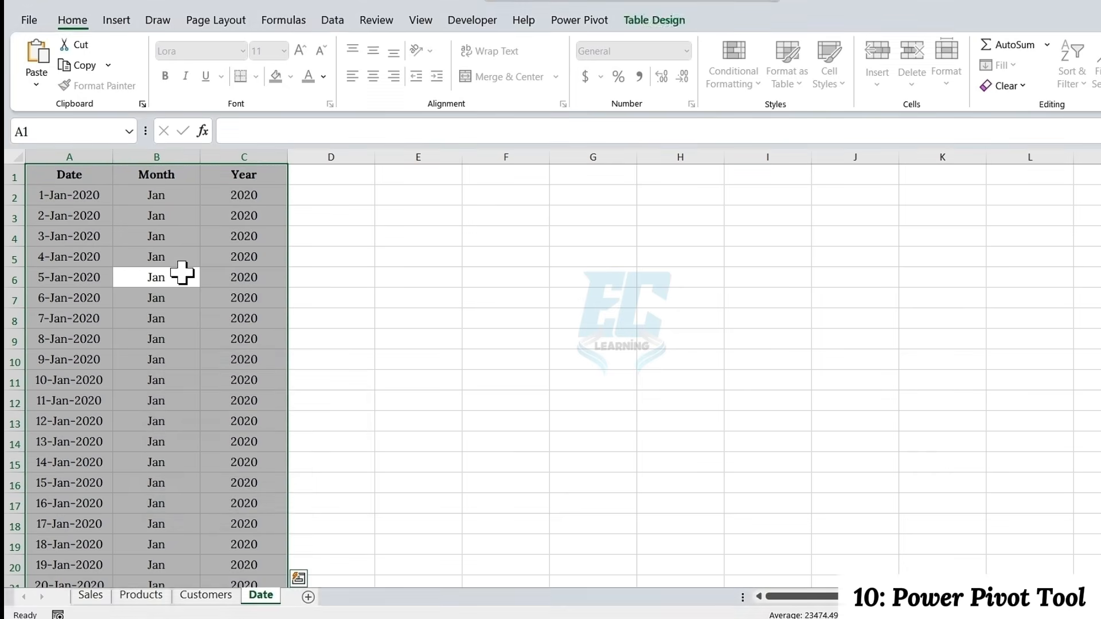
Name the Date sheet's table DateTable
{"action": "left_click", "coordinate": [39, 65]}
{"action": "type", "text": "Dat"}
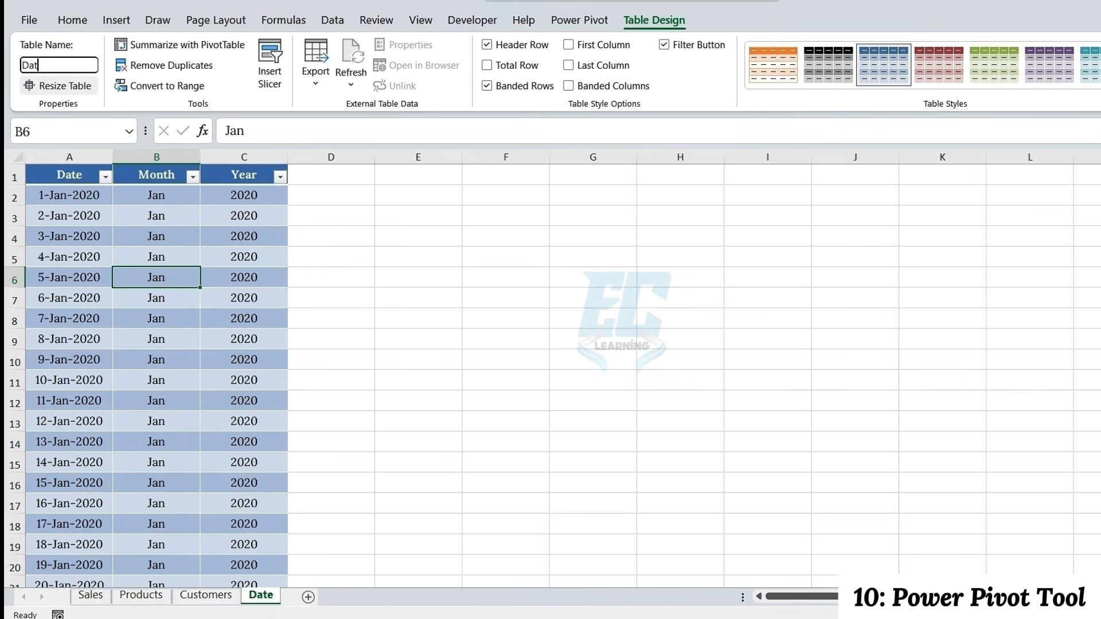
{"action": "type", "text": "eTable"}
{"action": "key", "text": "Return"}
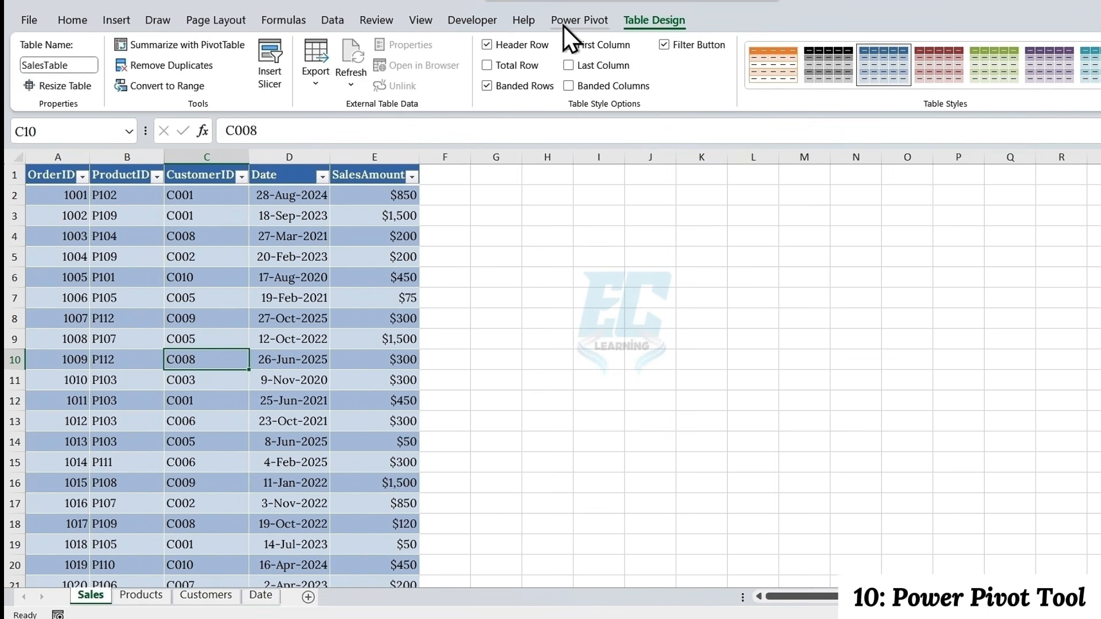
Enable the Microsoft Power Pivot for Excel add-in through the COM Add-ins in Excel's options
{"action": "left_click", "coordinate": [576, 22]}
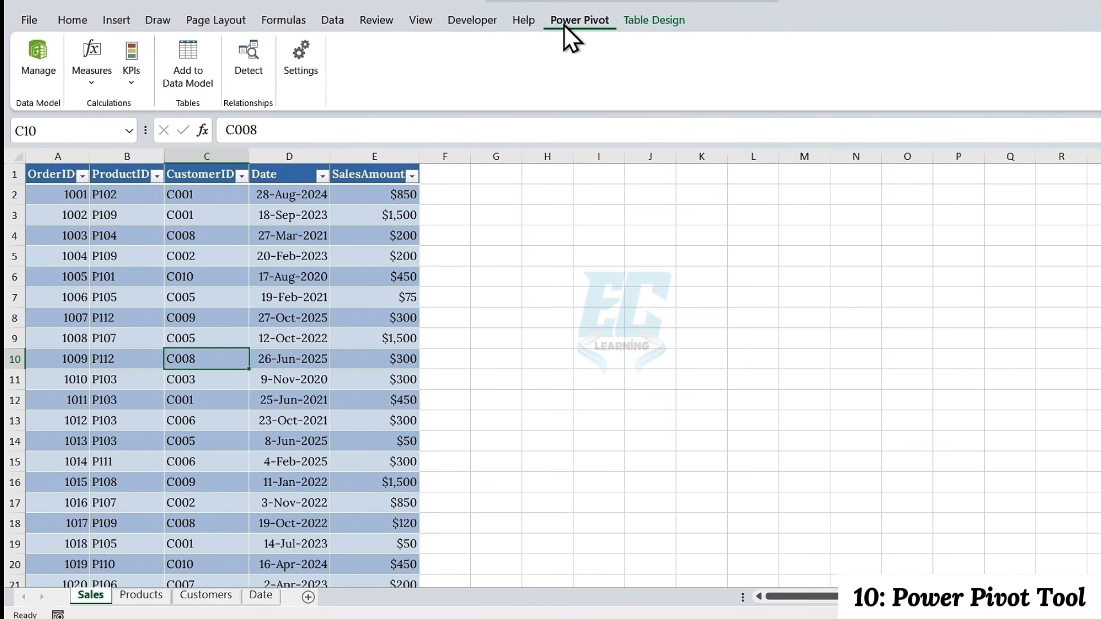
{"action": "left_click", "coordinate": [32, 22]}
{"action": "left_click", "coordinate": [68, 591]}
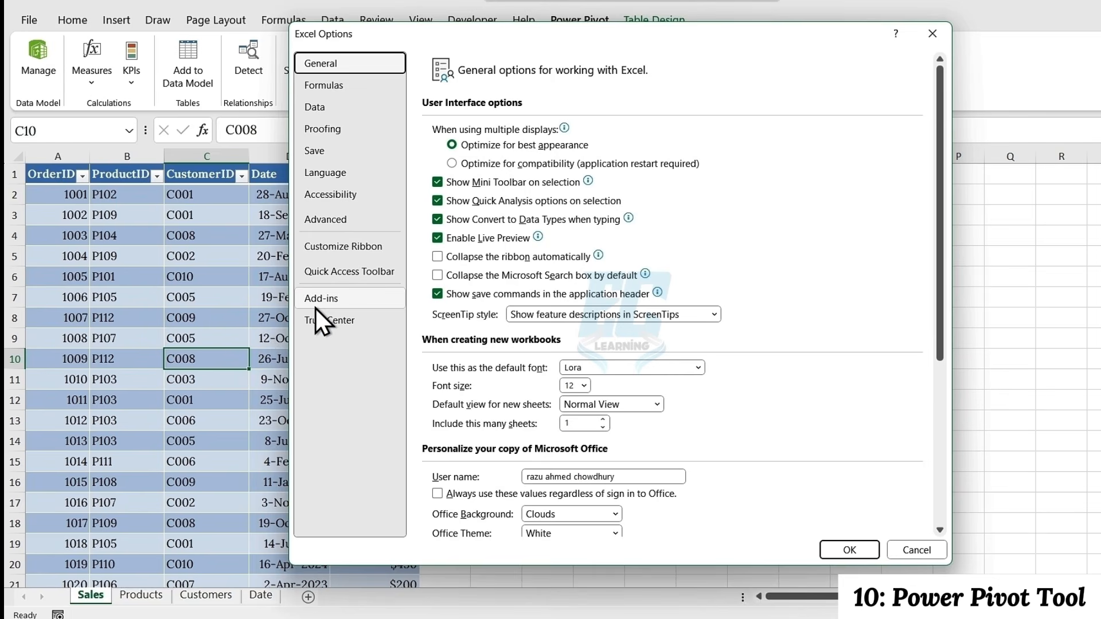
{"action": "left_click", "coordinate": [321, 301]}
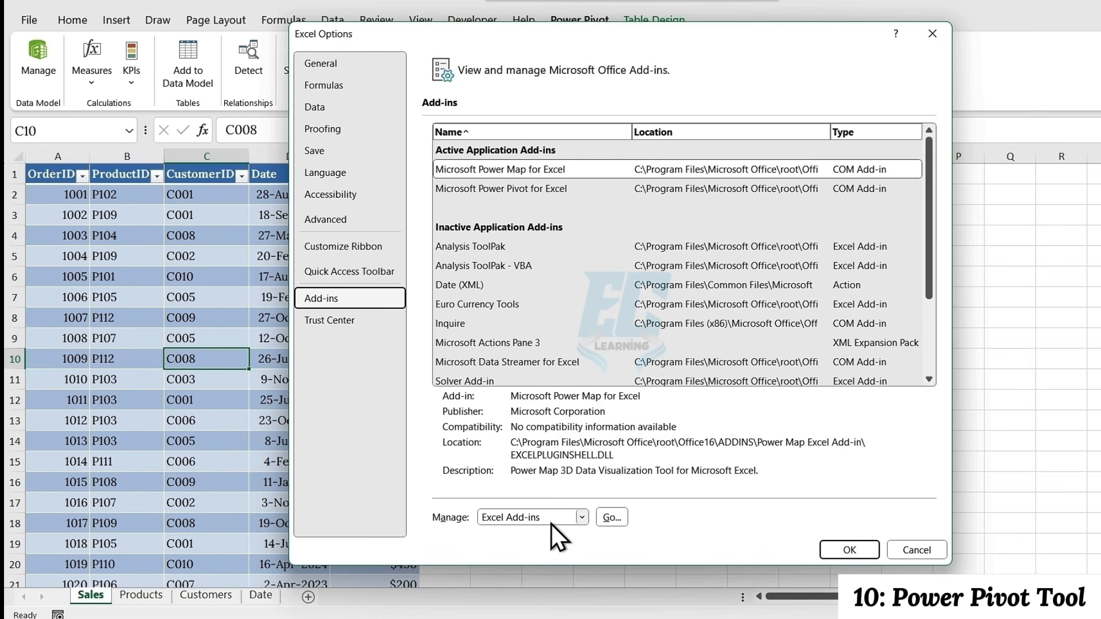
{"action": "left_click", "coordinate": [583, 520]}
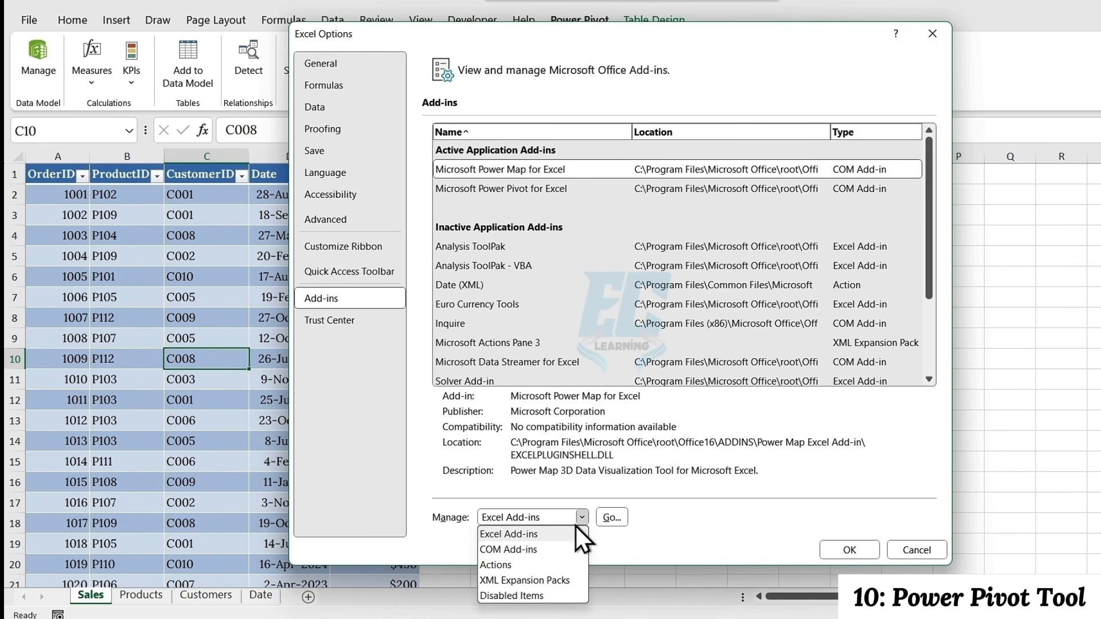
{"action": "left_click", "coordinate": [545, 550]}
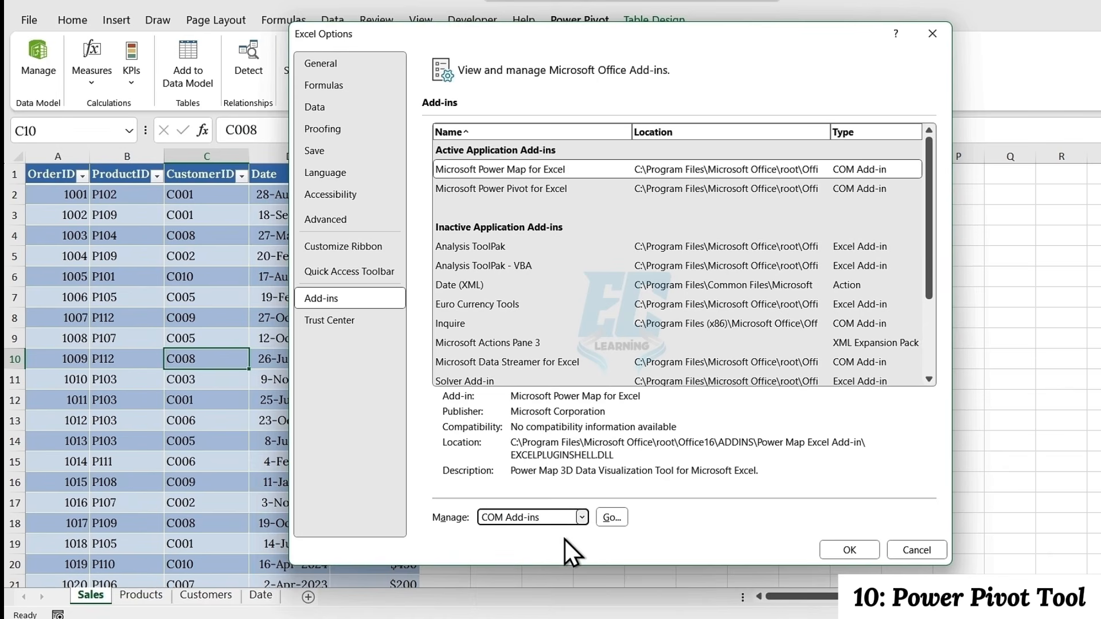
{"action": "left_click", "coordinate": [611, 517]}
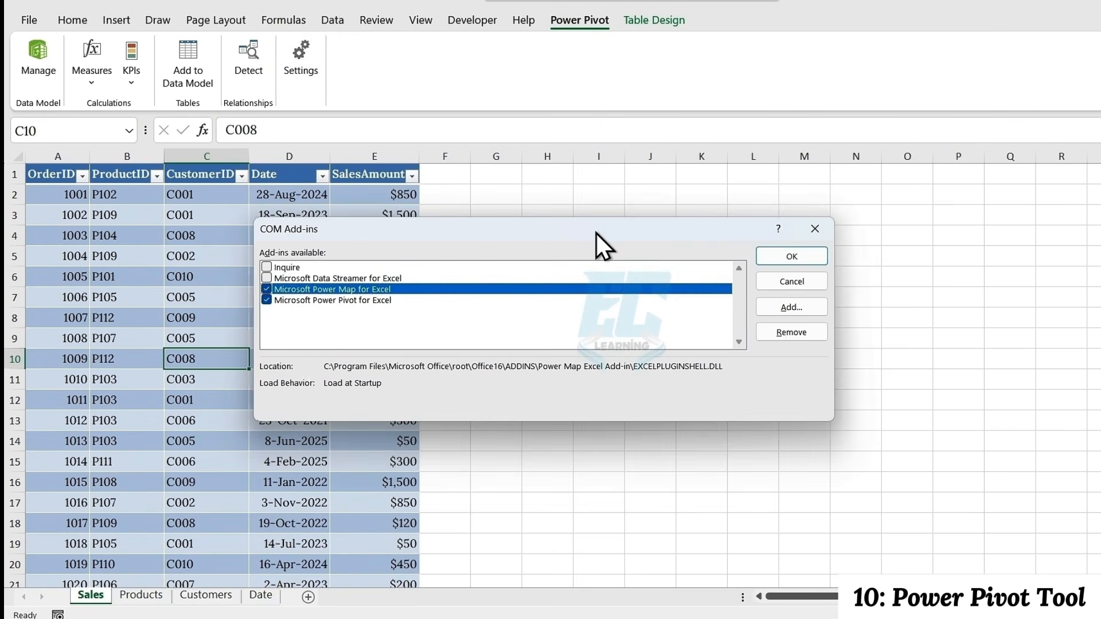
{"action": "left_click", "coordinate": [267, 300]}
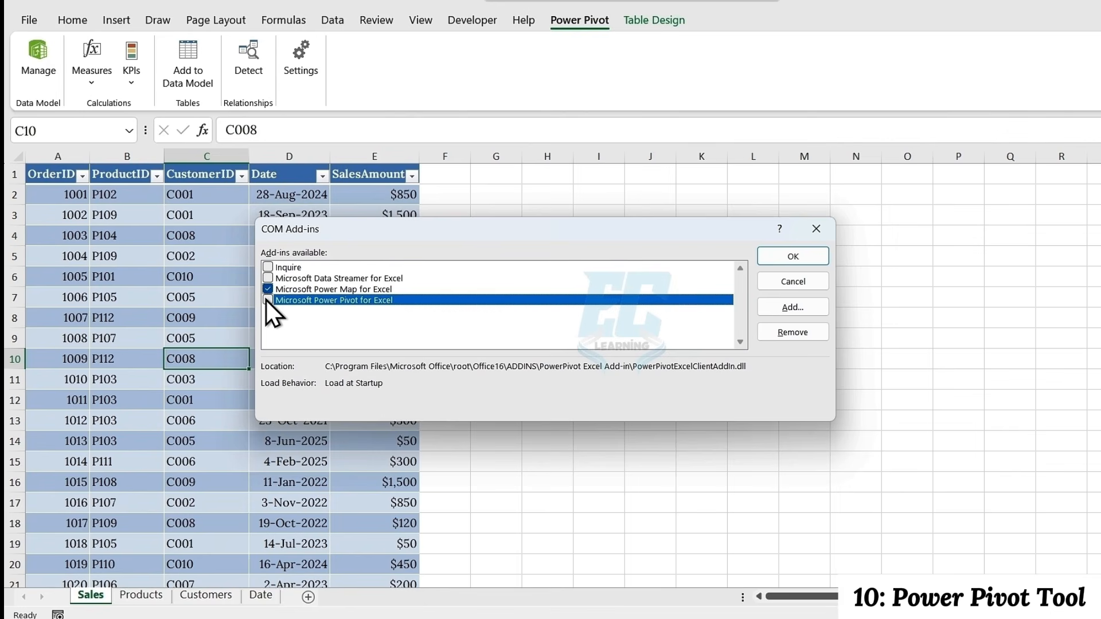
{"action": "left_click", "coordinate": [793, 256]}
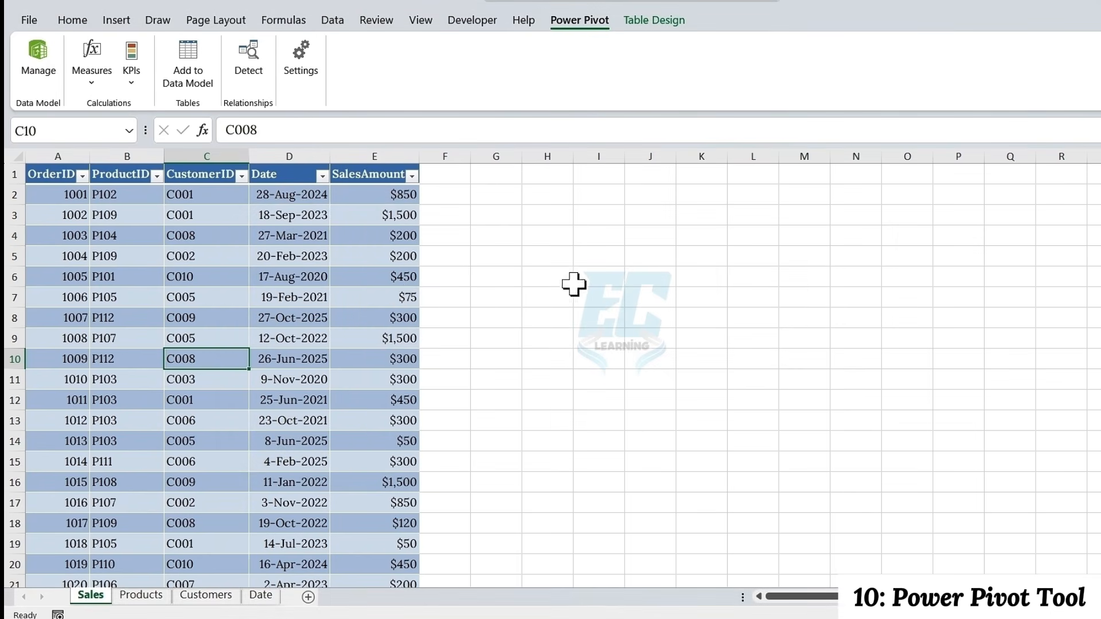
Add the Sales and Products sheets' tables to the data model, returning to the workbook after each one
{"action": "left_click", "coordinate": [314, 317]}
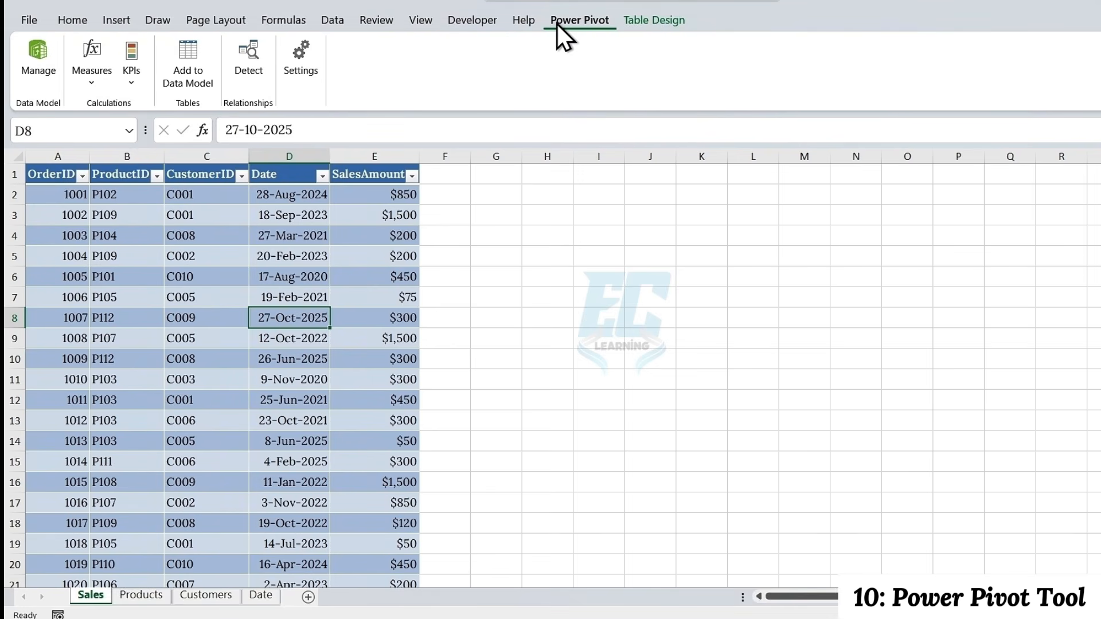
{"action": "left_click", "coordinate": [187, 59]}
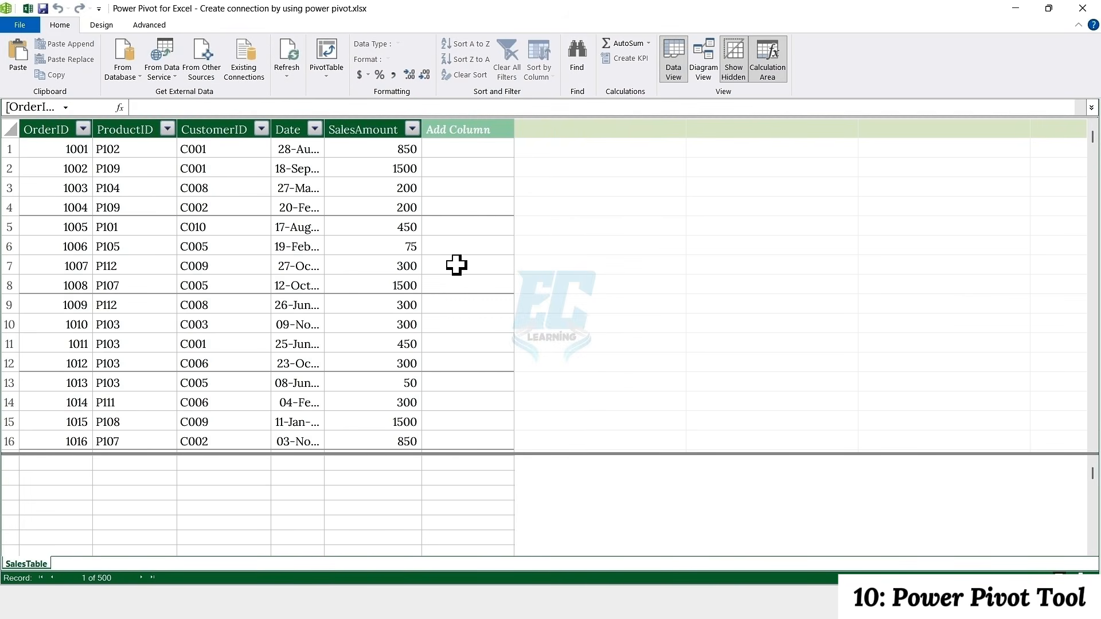
{"action": "left_click", "coordinate": [1015, 8]}
{"action": "left_click", "coordinate": [137, 560]}
{"action": "left_click", "coordinate": [164, 86]}
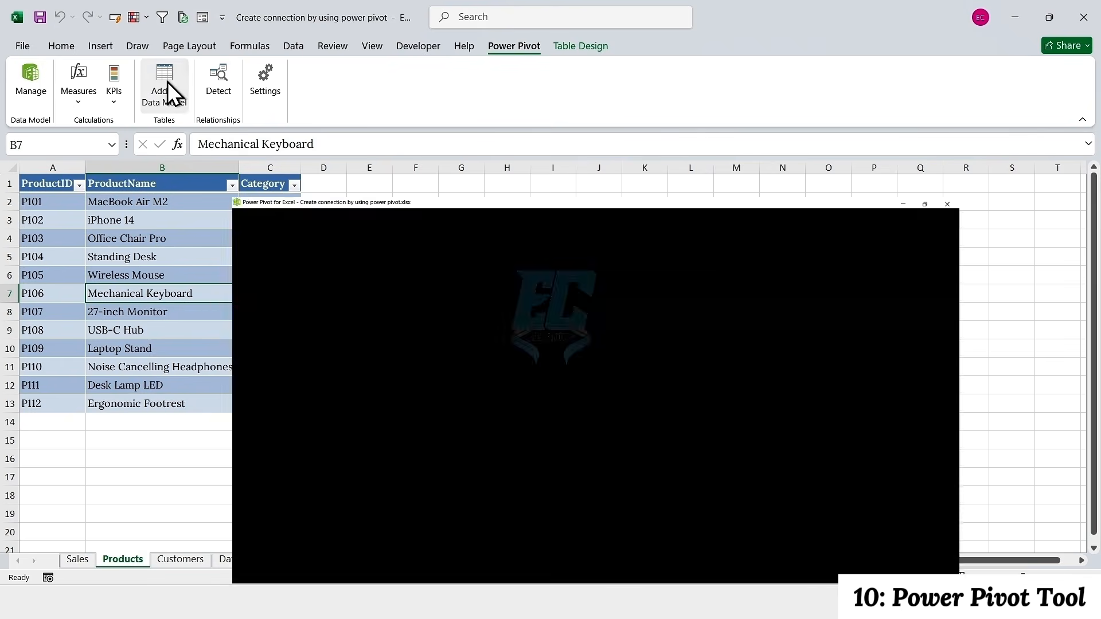
{"action": "left_click", "coordinate": [1014, 11]}
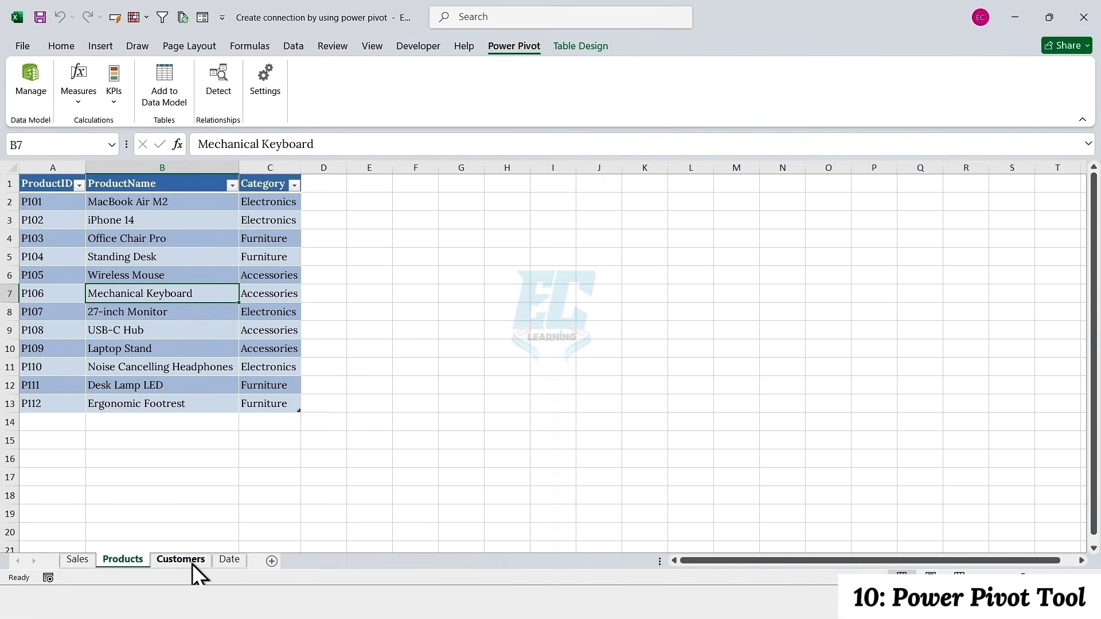
Add the Customers and Date sheets' tables to the data model
{"action": "left_click", "coordinate": [193, 564]}
{"action": "left_click", "coordinate": [164, 86]}
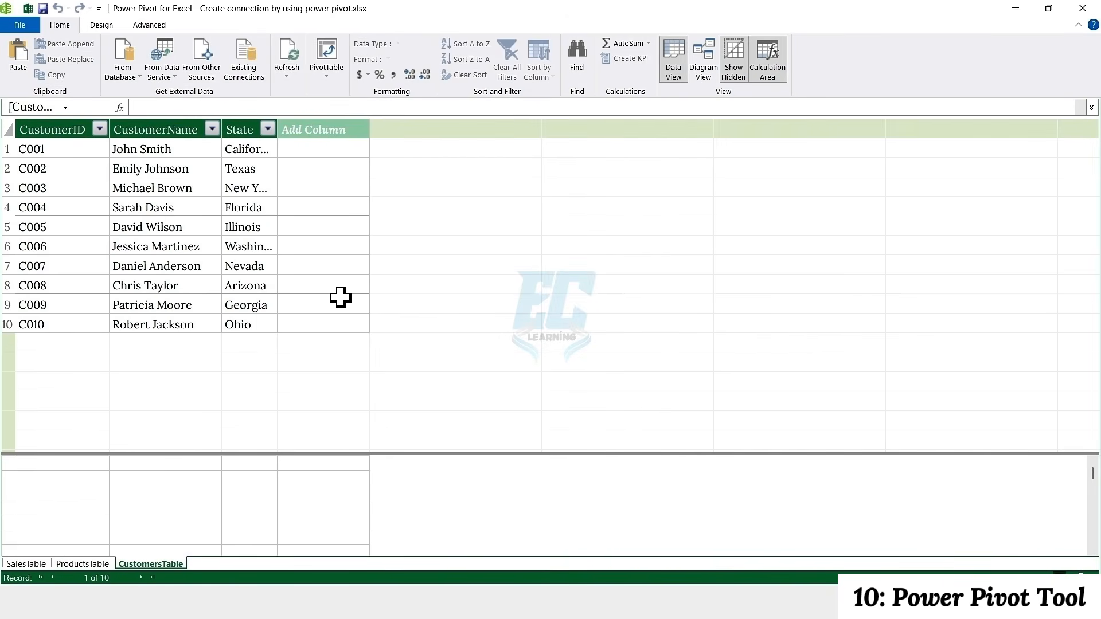
{"action": "left_click", "coordinate": [1014, 8]}
{"action": "left_click", "coordinate": [228, 560]}
{"action": "left_click", "coordinate": [164, 86]}
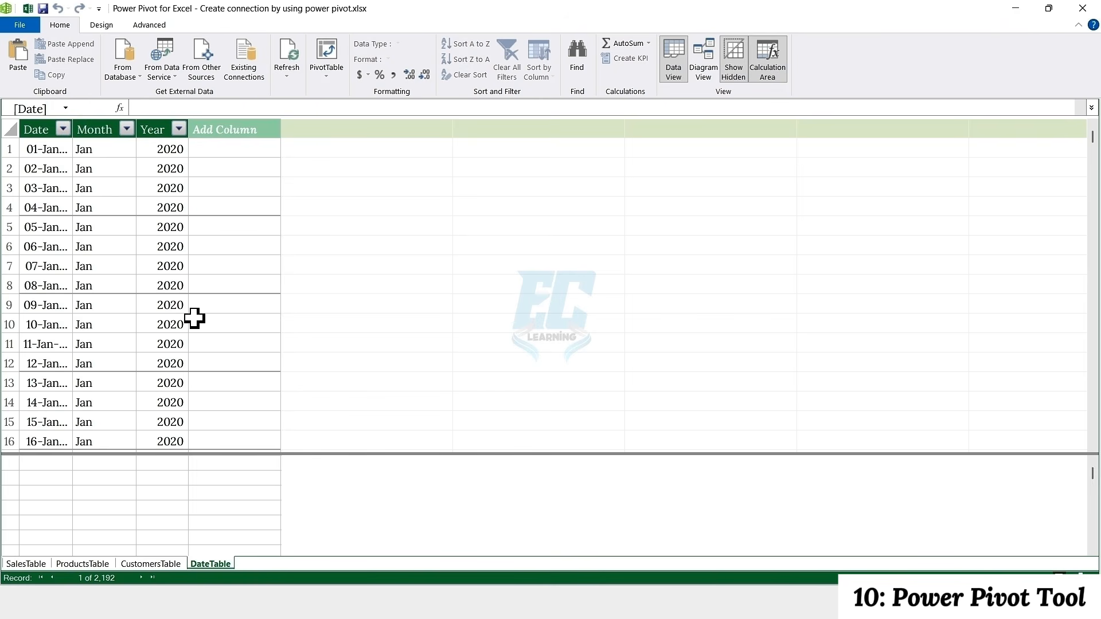
In Diagram View, enlarge SalesTable to show all its fields and move ProductsTable and DateTable lower to spread out the tables
{"action": "left_click", "coordinate": [700, 75]}
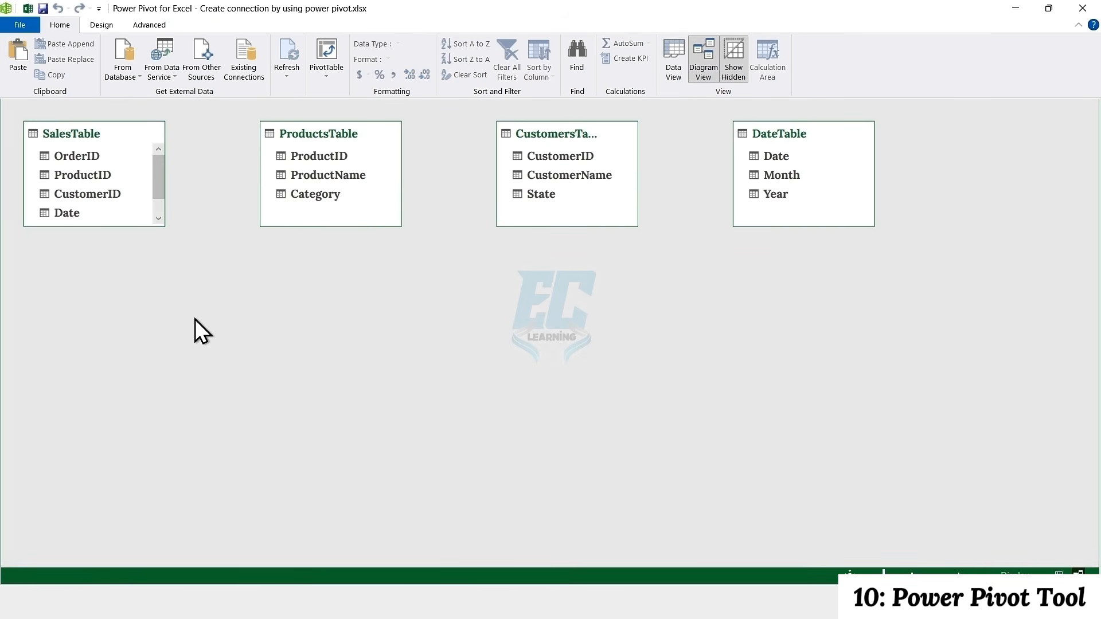
{"action": "left_click_drag", "start_coordinate": [109, 226], "coordinate": [108, 265]}
{"action": "left_click_drag", "start_coordinate": [361, 130], "coordinate": [360, 382]}
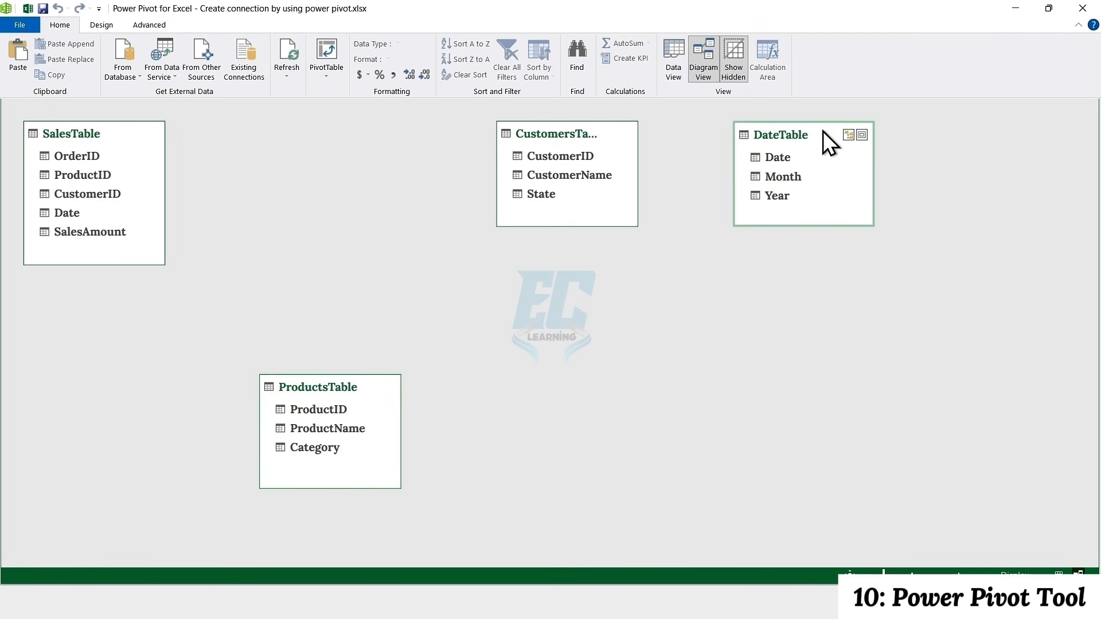
{"action": "left_click_drag", "start_coordinate": [827, 141], "coordinate": [883, 368]}
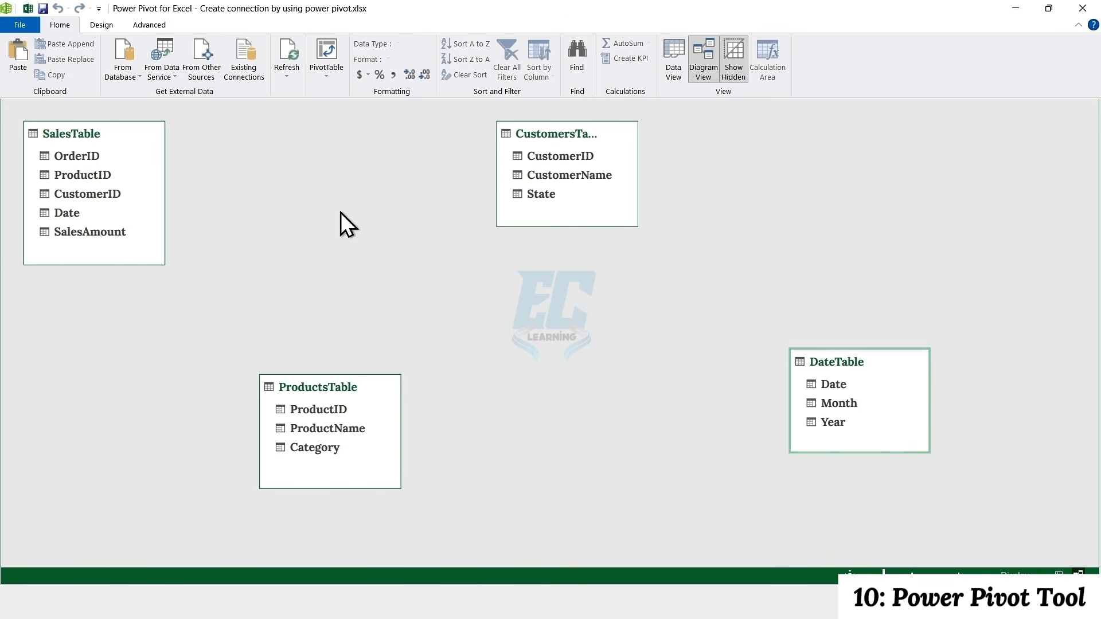
Relate SalesTable to ProductsTable by ProductID, to CustomersTable by CustomerID and to DateTable by Date
{"action": "left_click_drag", "start_coordinate": [109, 177], "coordinate": [296, 408]}
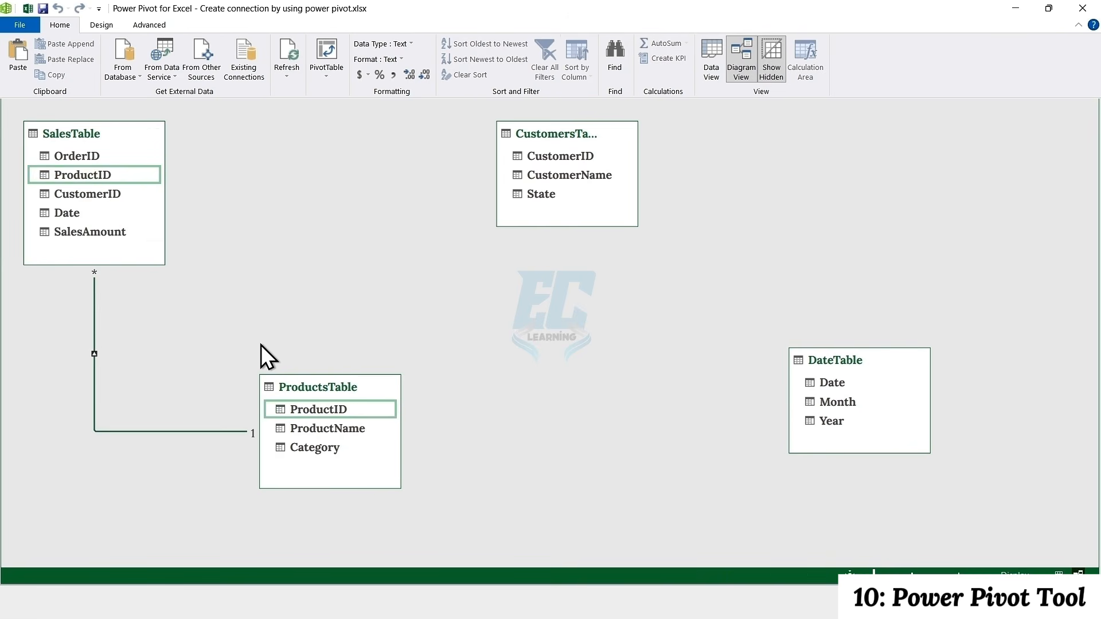
{"action": "left_click_drag", "start_coordinate": [117, 194], "coordinate": [515, 164]}
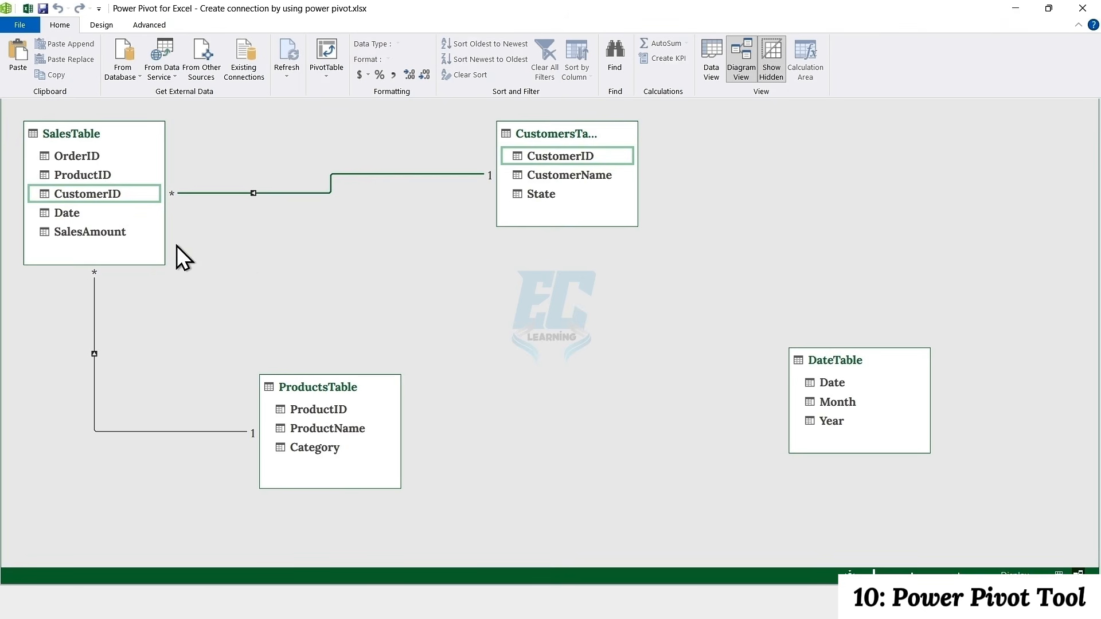
{"action": "left_click_drag", "start_coordinate": [81, 213], "coordinate": [795, 381]}
Create a PivotTable from the data model on a new worksheet and expand all four tables in its field list
{"action": "left_click", "coordinate": [335, 59]}
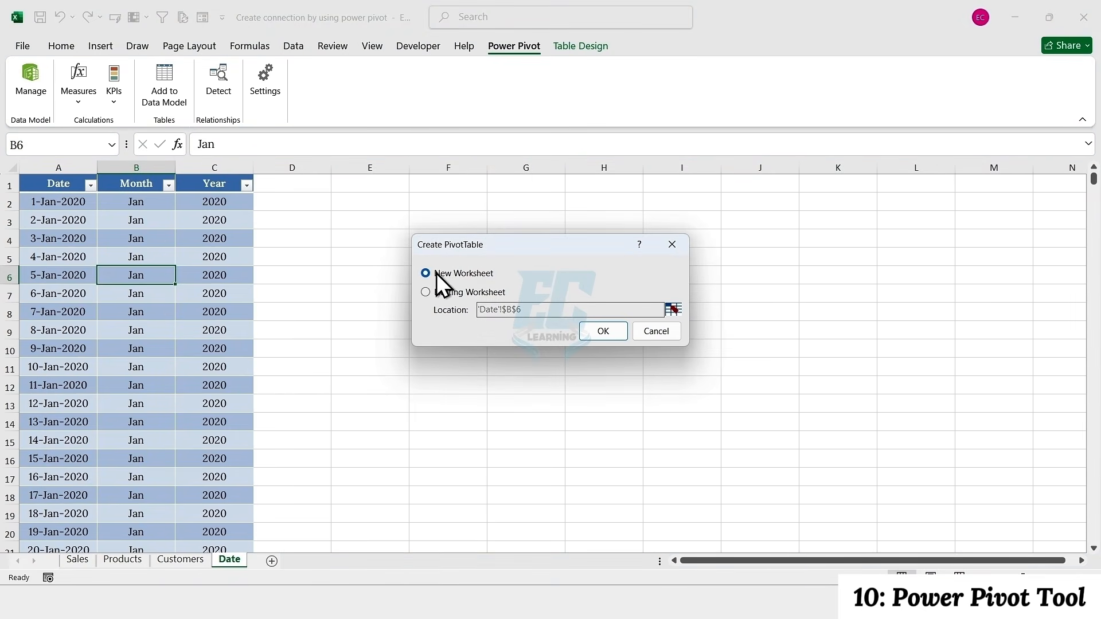
{"action": "left_click", "coordinate": [600, 333]}
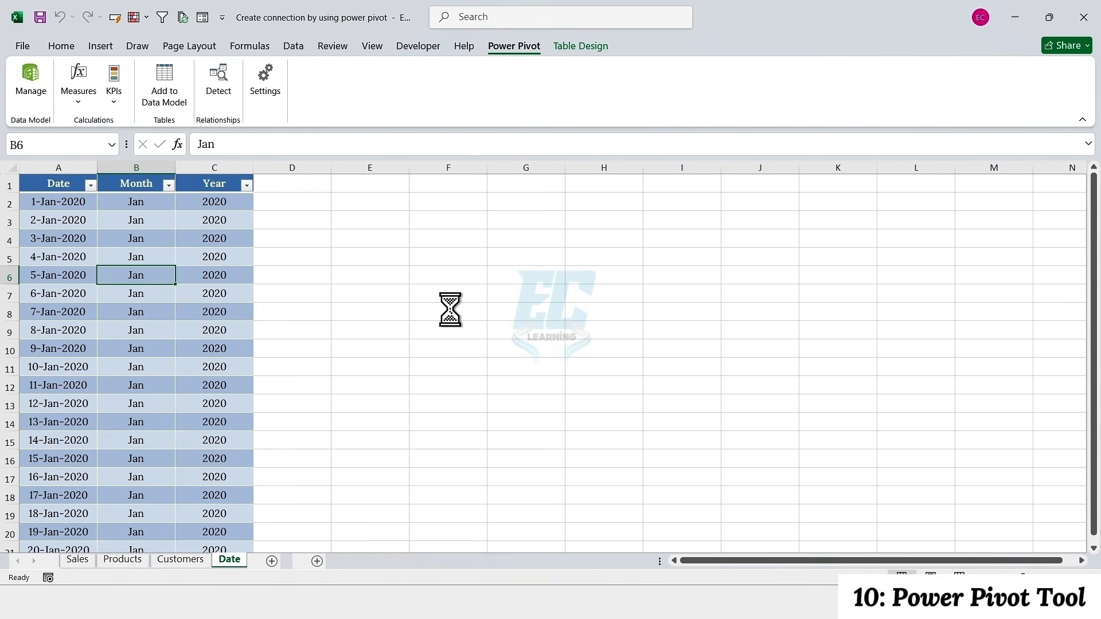
{"action": "left_click", "coordinate": [822, 302]}
{"action": "left_click", "coordinate": [822, 373]}
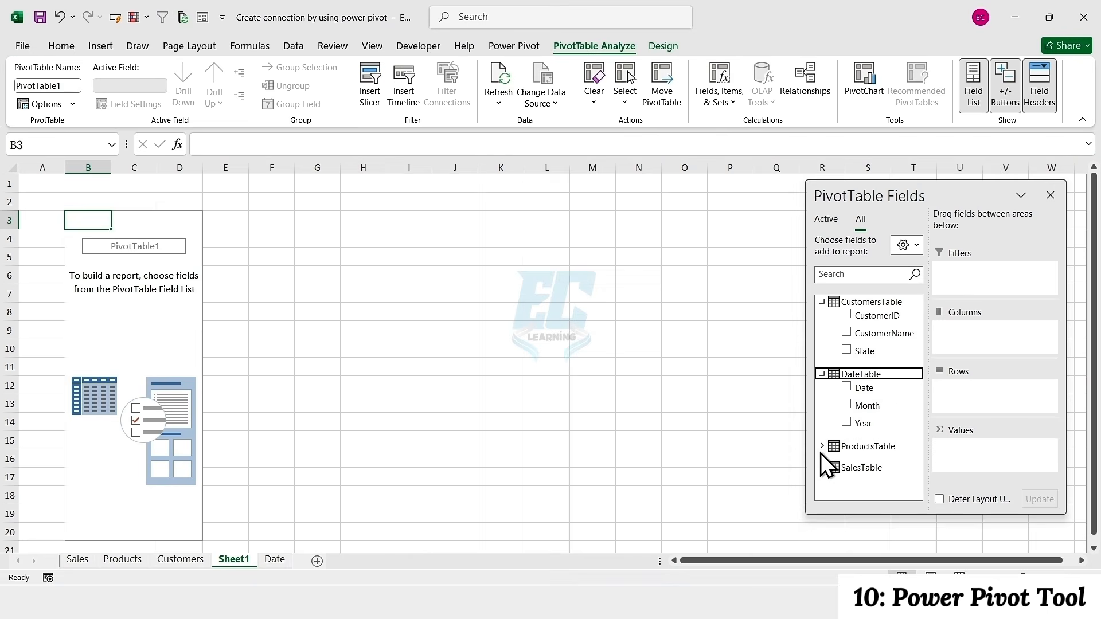
{"action": "left_click", "coordinate": [821, 446]}
{"action": "left_click", "coordinate": [822, 486]}
Place ProductName from ProductsTable in the PivotTable's rows and State from CustomersTable in its columns
{"action": "scroll", "coordinate": [851, 384], "scroll_direction": "up", "scroll_amount": 3}
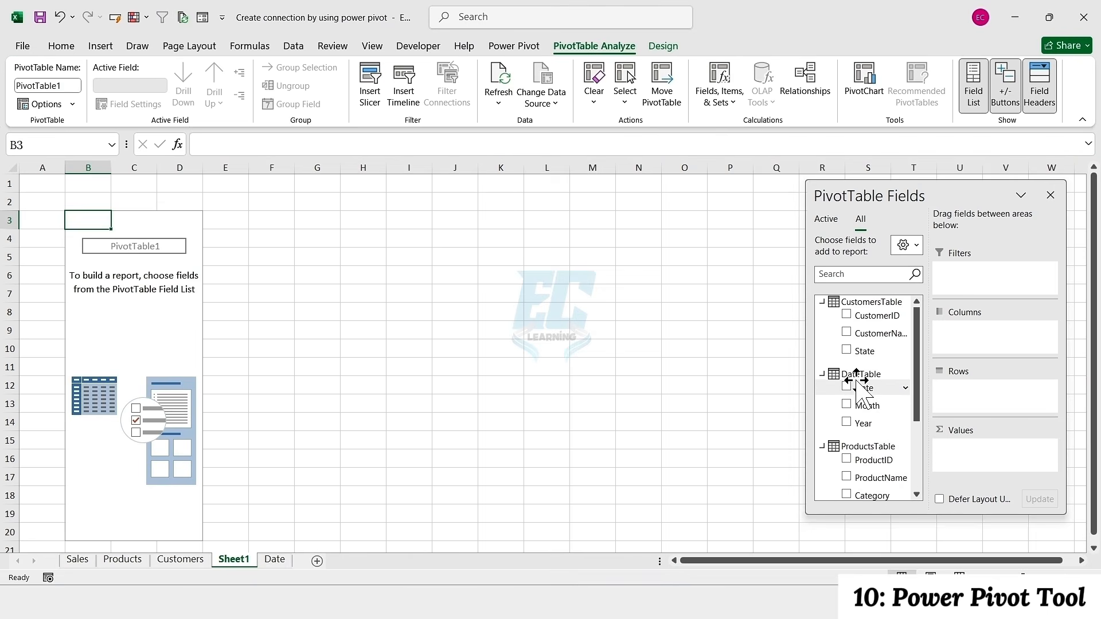
{"action": "scroll", "coordinate": [874, 372], "scroll_direction": "down", "scroll_amount": 2}
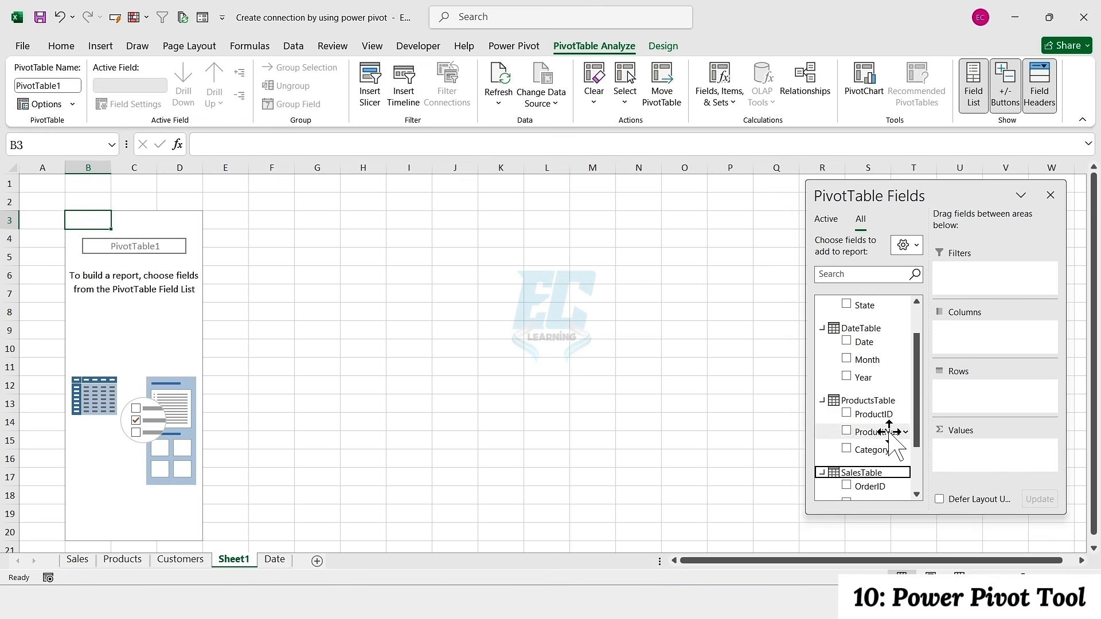
{"action": "left_click_drag", "start_coordinate": [852, 439], "coordinate": [975, 412]}
{"action": "scroll", "coordinate": [882, 440], "scroll_direction": "up", "scroll_amount": 2}
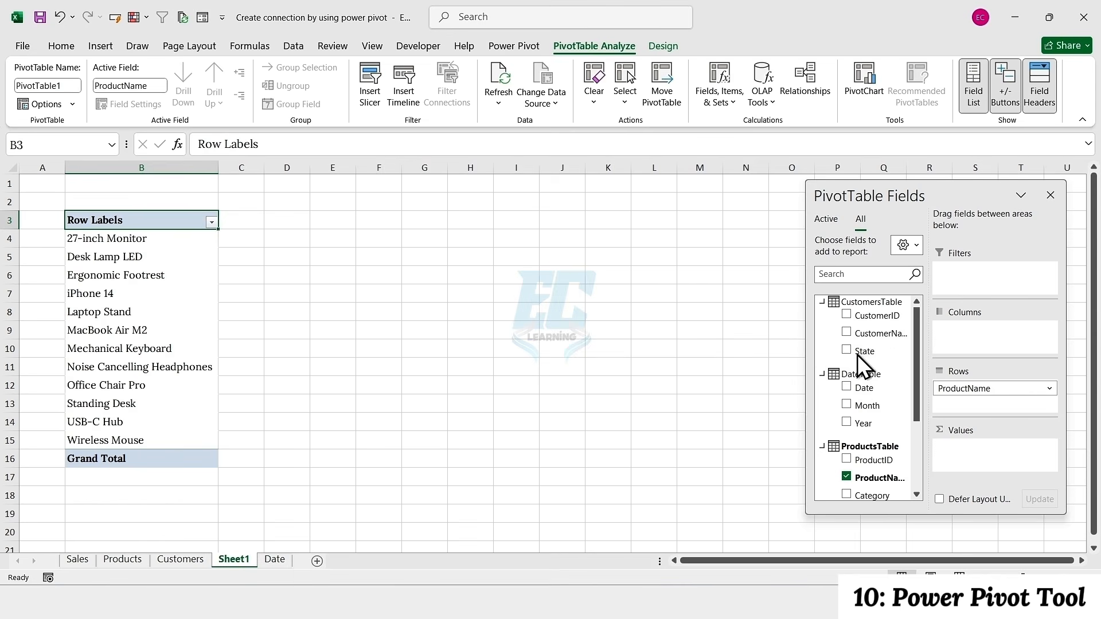
{"action": "left_click_drag", "start_coordinate": [858, 355], "coordinate": [980, 337]}
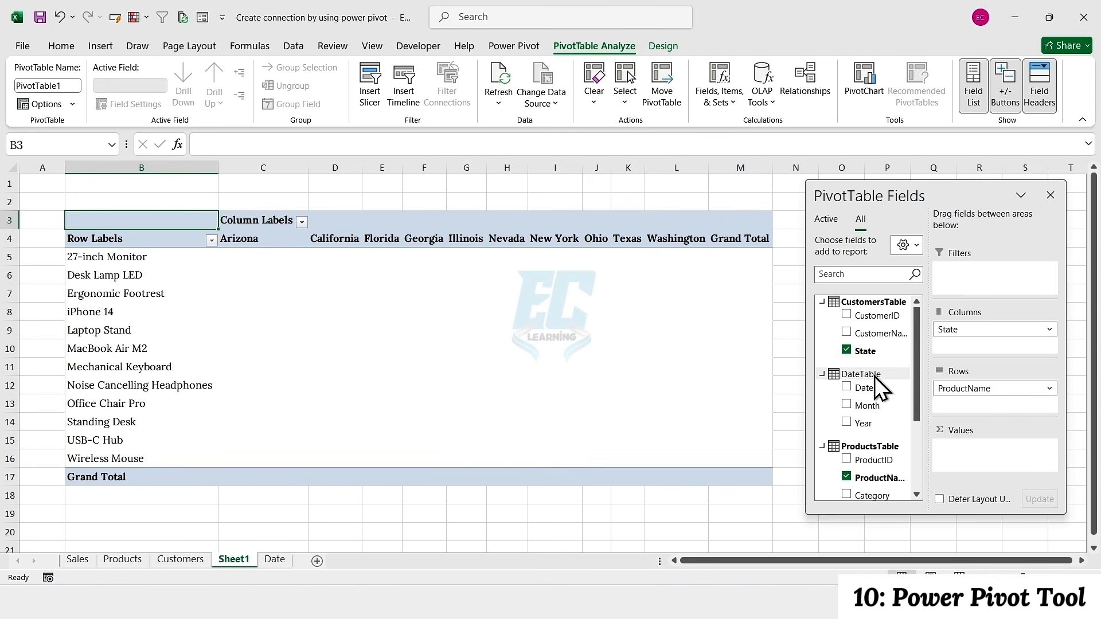
Add SalesAmount from SalesTable as the PivotTable's values and Year from DateTable as its report filter
{"action": "scroll", "coordinate": [877, 424], "scroll_direction": "down", "scroll_amount": 3}
{"action": "left_click_drag", "start_coordinate": [867, 484], "coordinate": [975, 456]}
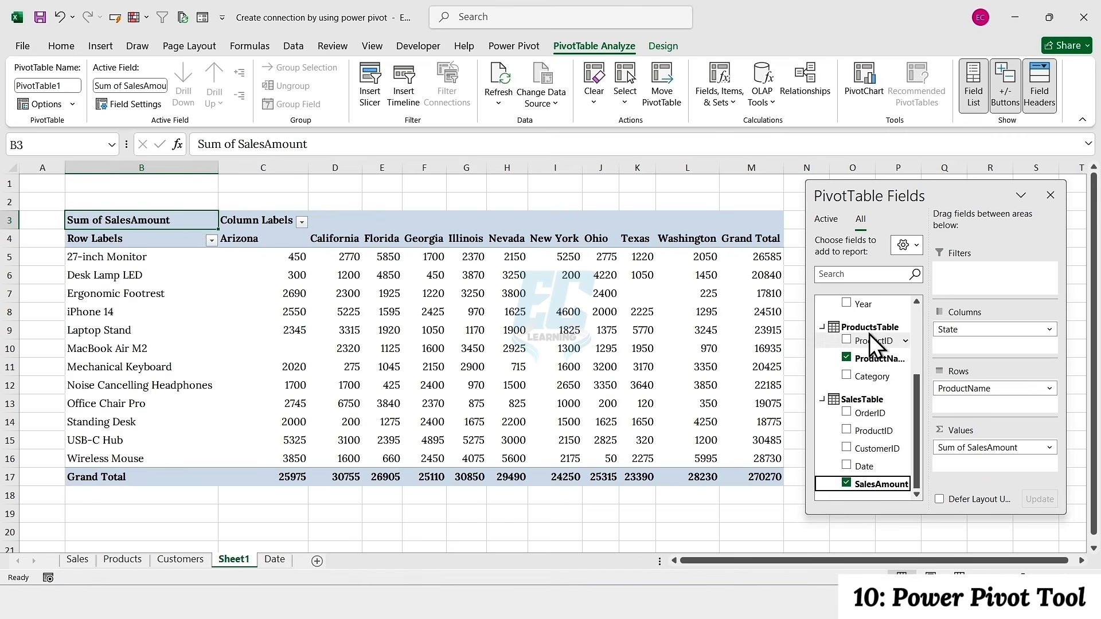
{"action": "left_click_drag", "start_coordinate": [853, 306], "coordinate": [962, 281]}
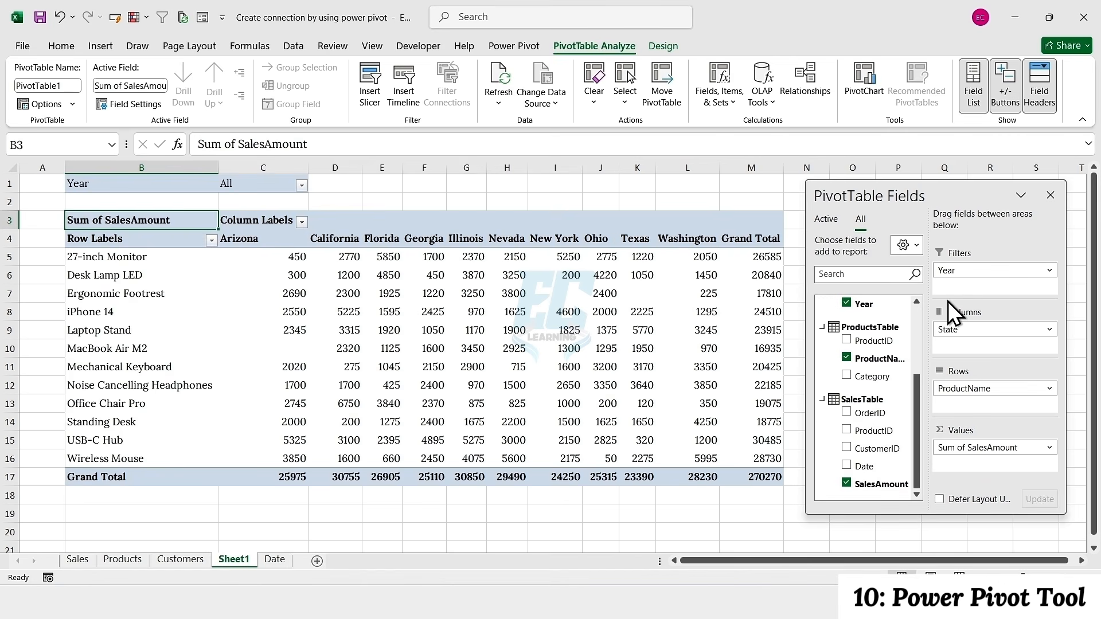
Format the Sum of SalesAmount values as Currency with $ symbol and 0 decimal places, and move the field list clear of the PivotTable
{"action": "left_click", "coordinate": [984, 447]}
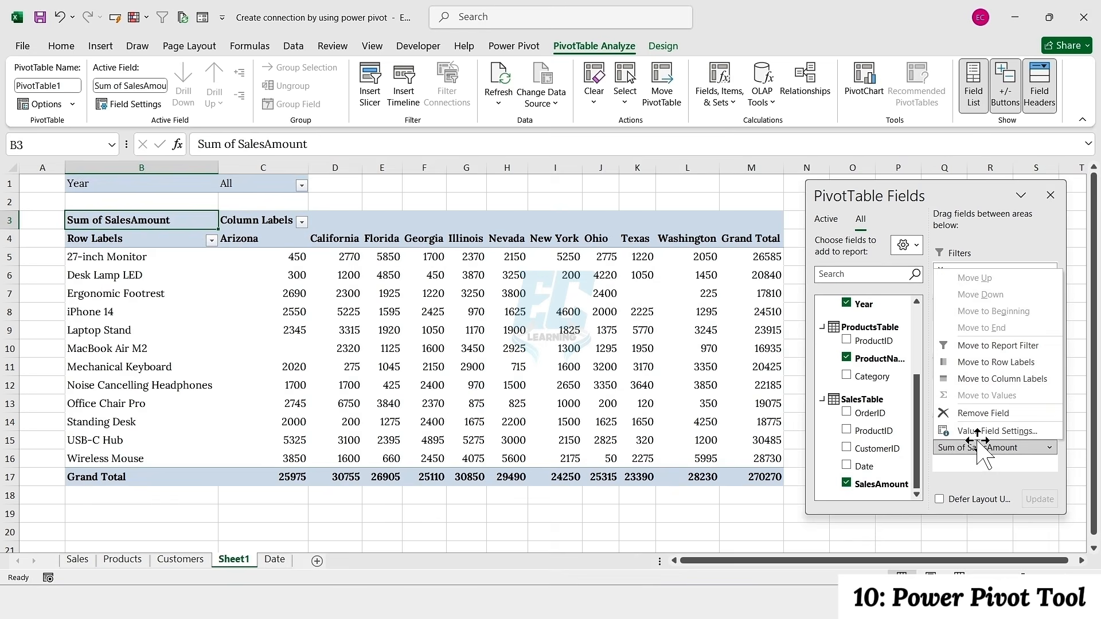
{"action": "left_click", "coordinate": [973, 431]}
{"action": "left_click", "coordinate": [393, 420]}
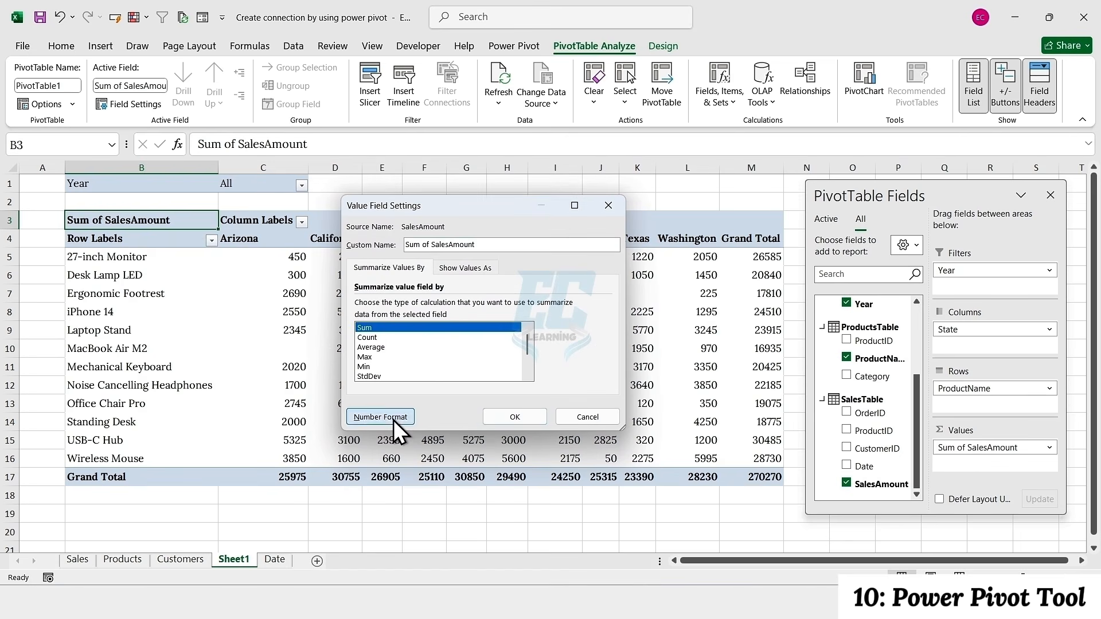
{"action": "left_click", "coordinate": [334, 223]}
{"action": "left_click", "coordinate": [512, 239]}
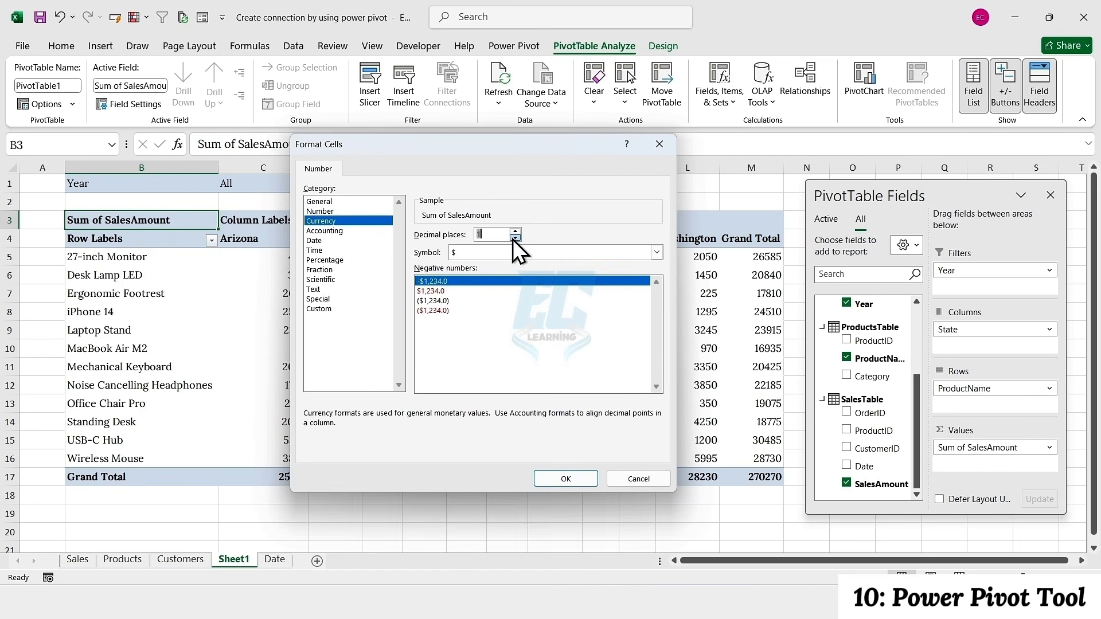
{"action": "left_click", "coordinate": [513, 239]}
{"action": "left_click", "coordinate": [558, 476]}
{"action": "left_click", "coordinate": [515, 417]}
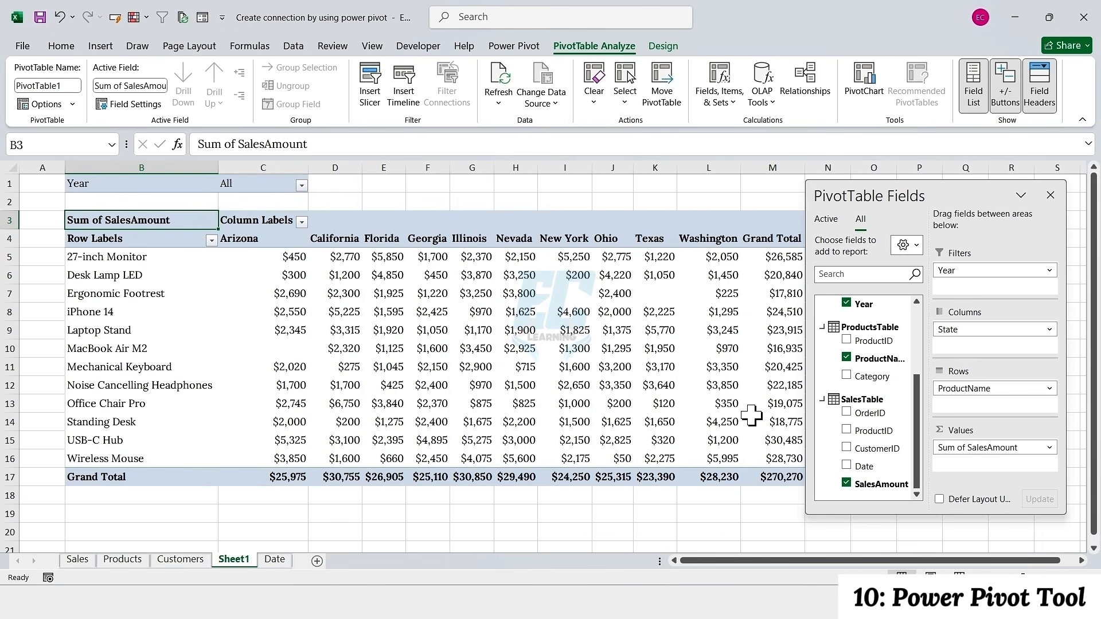
{"action": "left_click_drag", "start_coordinate": [927, 201], "coordinate": [959, 219]}
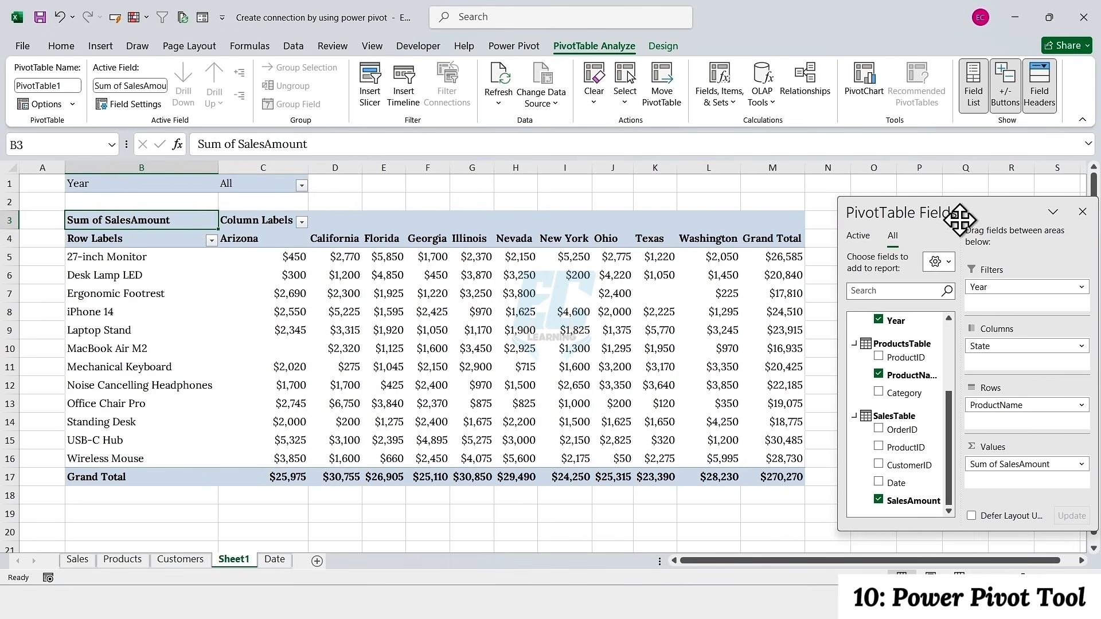
Filter the PivotTable report by the Year 2021
{"action": "left_click", "coordinate": [301, 185]}
{"action": "left_click", "coordinate": [172, 247]}
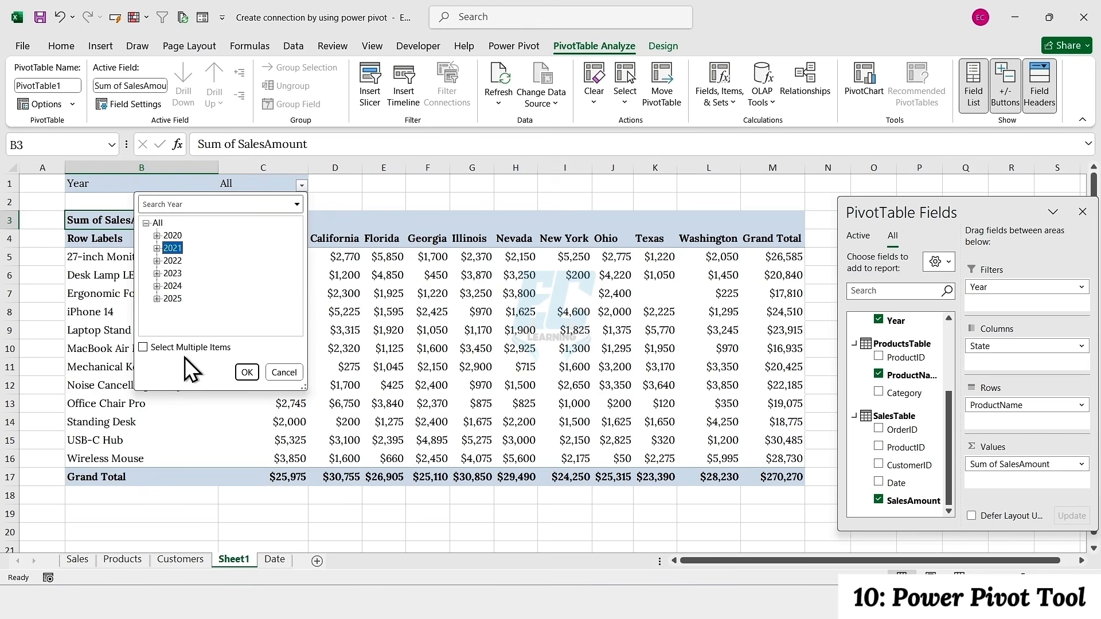
{"action": "left_click", "coordinate": [247, 372]}
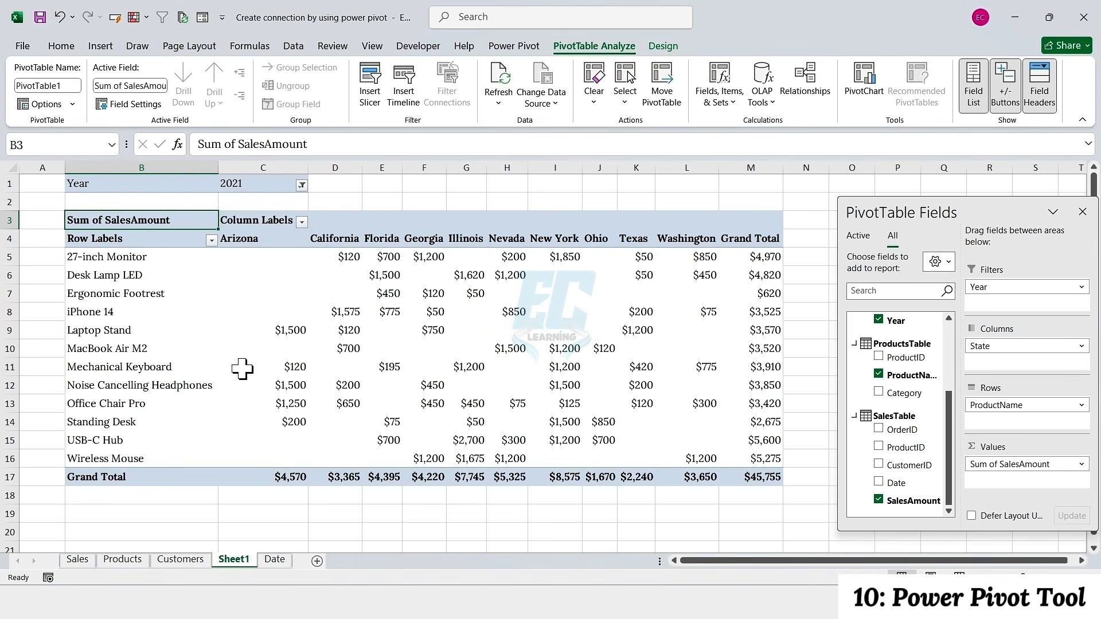
Switch the PivotTable's Year report filter to 2023
{"action": "left_click", "coordinate": [301, 186]}
{"action": "left_click", "coordinate": [171, 274]}
{"action": "left_click", "coordinate": [241, 371]}
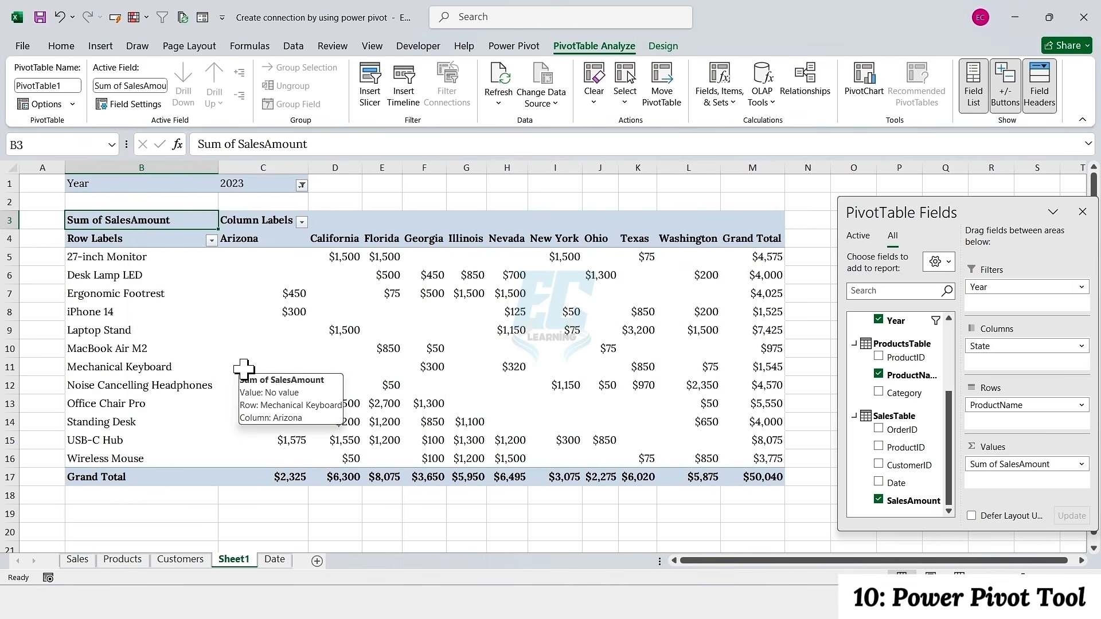